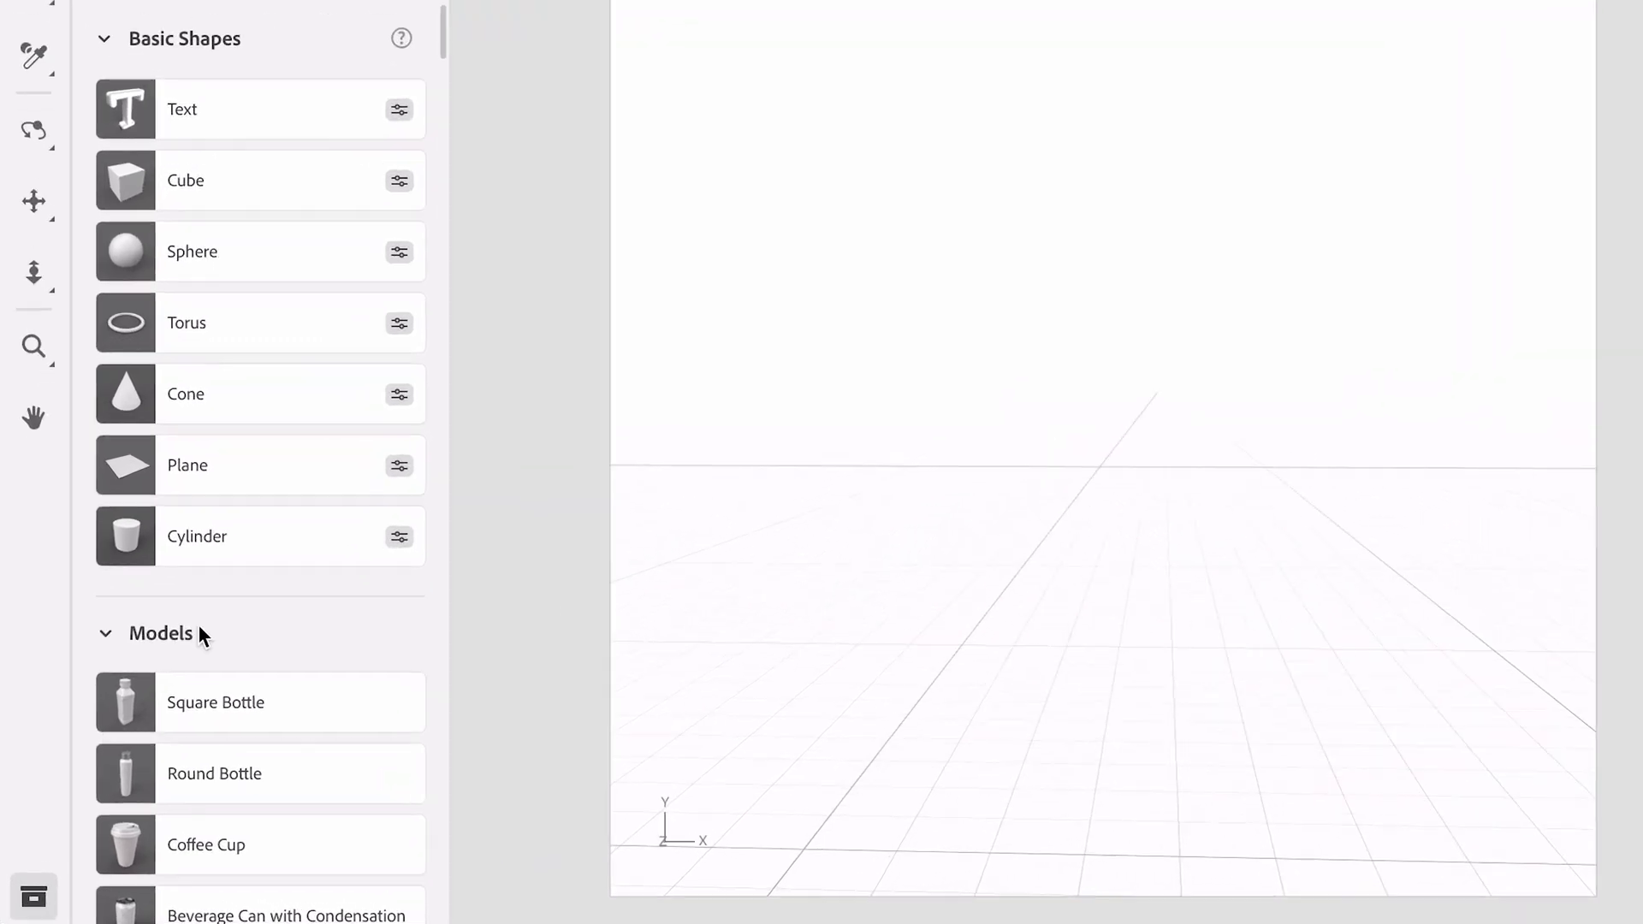
Add a second Squeeze Tube from Starter Assets and slide it right to X 8.6 cm
{"action": "scroll", "coordinate": [149, 692], "scroll_direction": "down", "scroll_amount": 3}
{"action": "scroll", "coordinate": [197, 628], "scroll_direction": "down", "scroll_amount": 10}
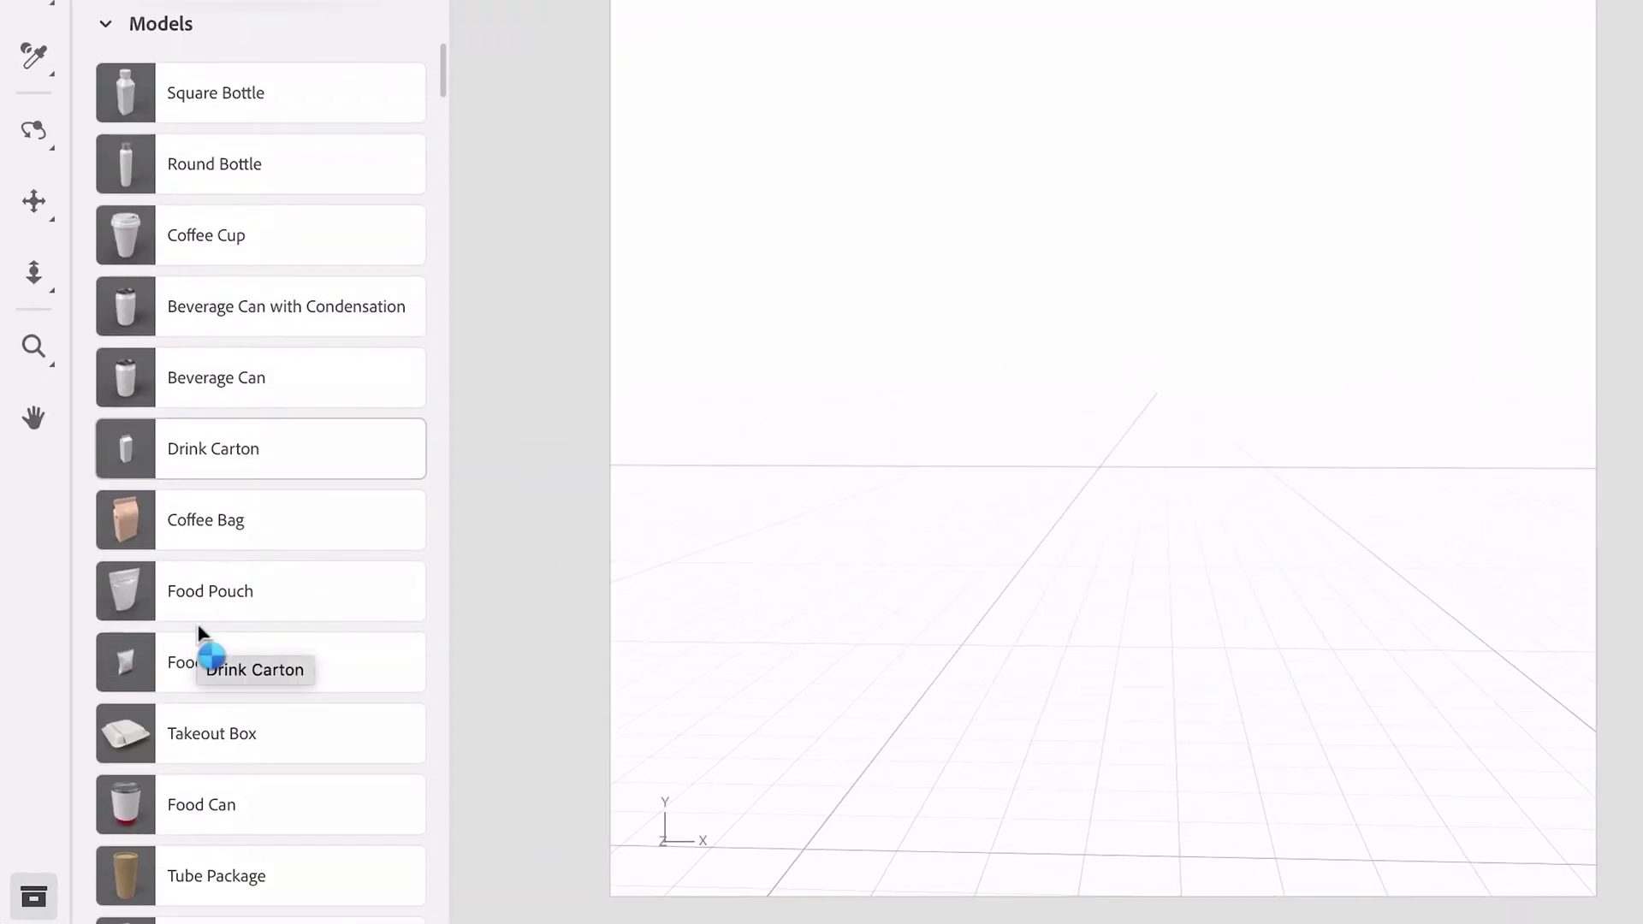
{"action": "scroll", "coordinate": [198, 632], "scroll_direction": "down", "scroll_amount": 15}
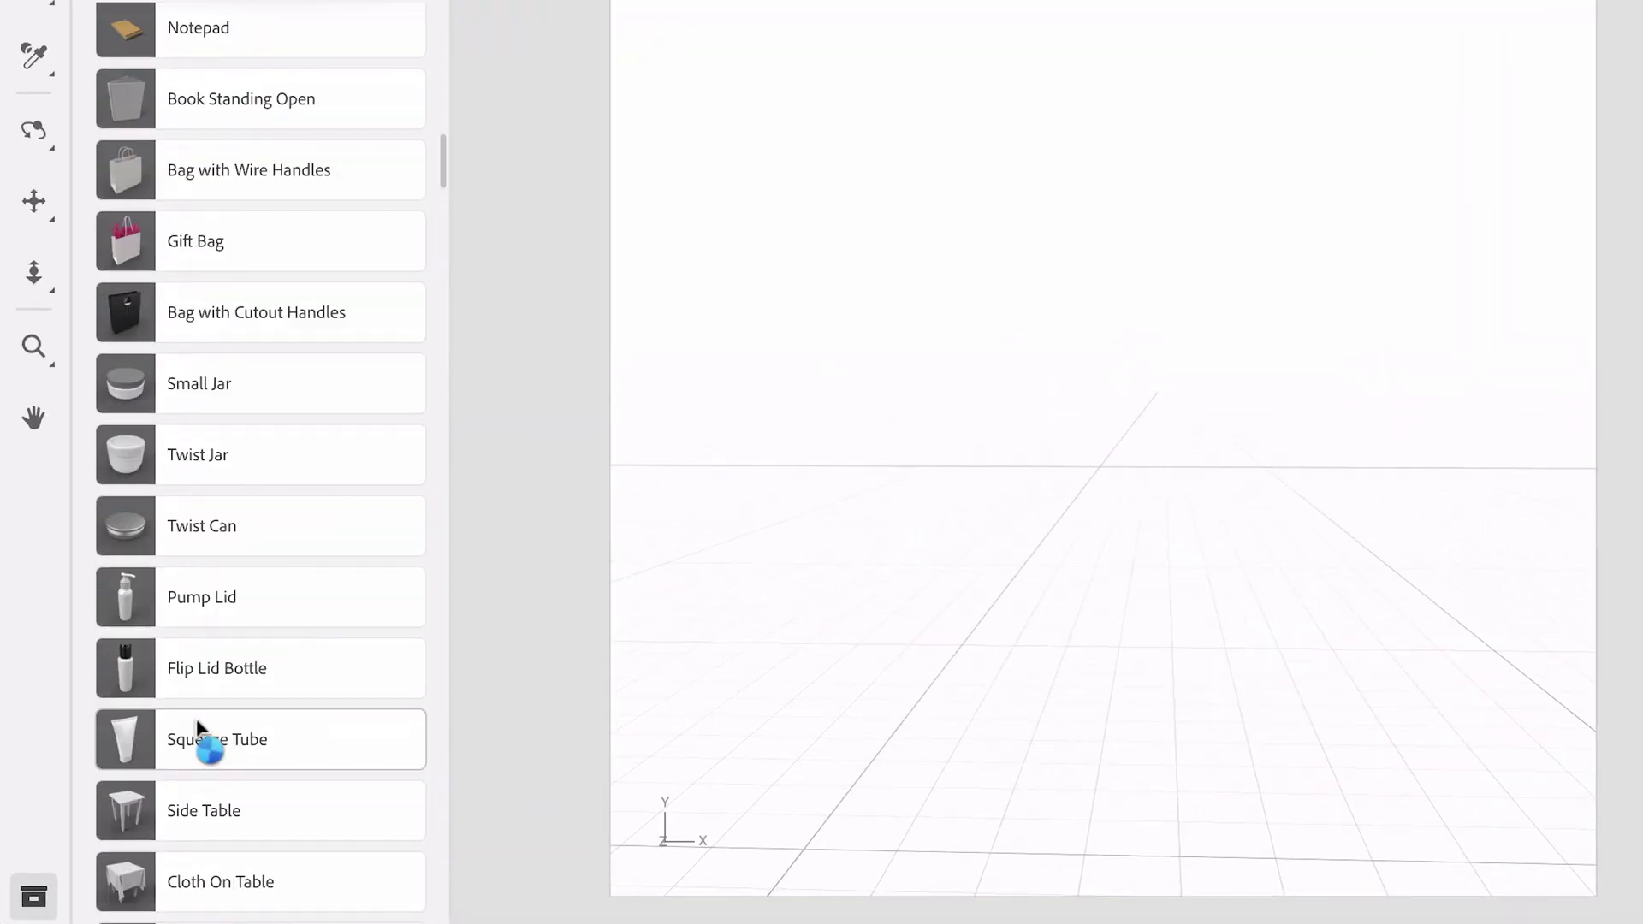
{"action": "left_click", "coordinate": [214, 736]}
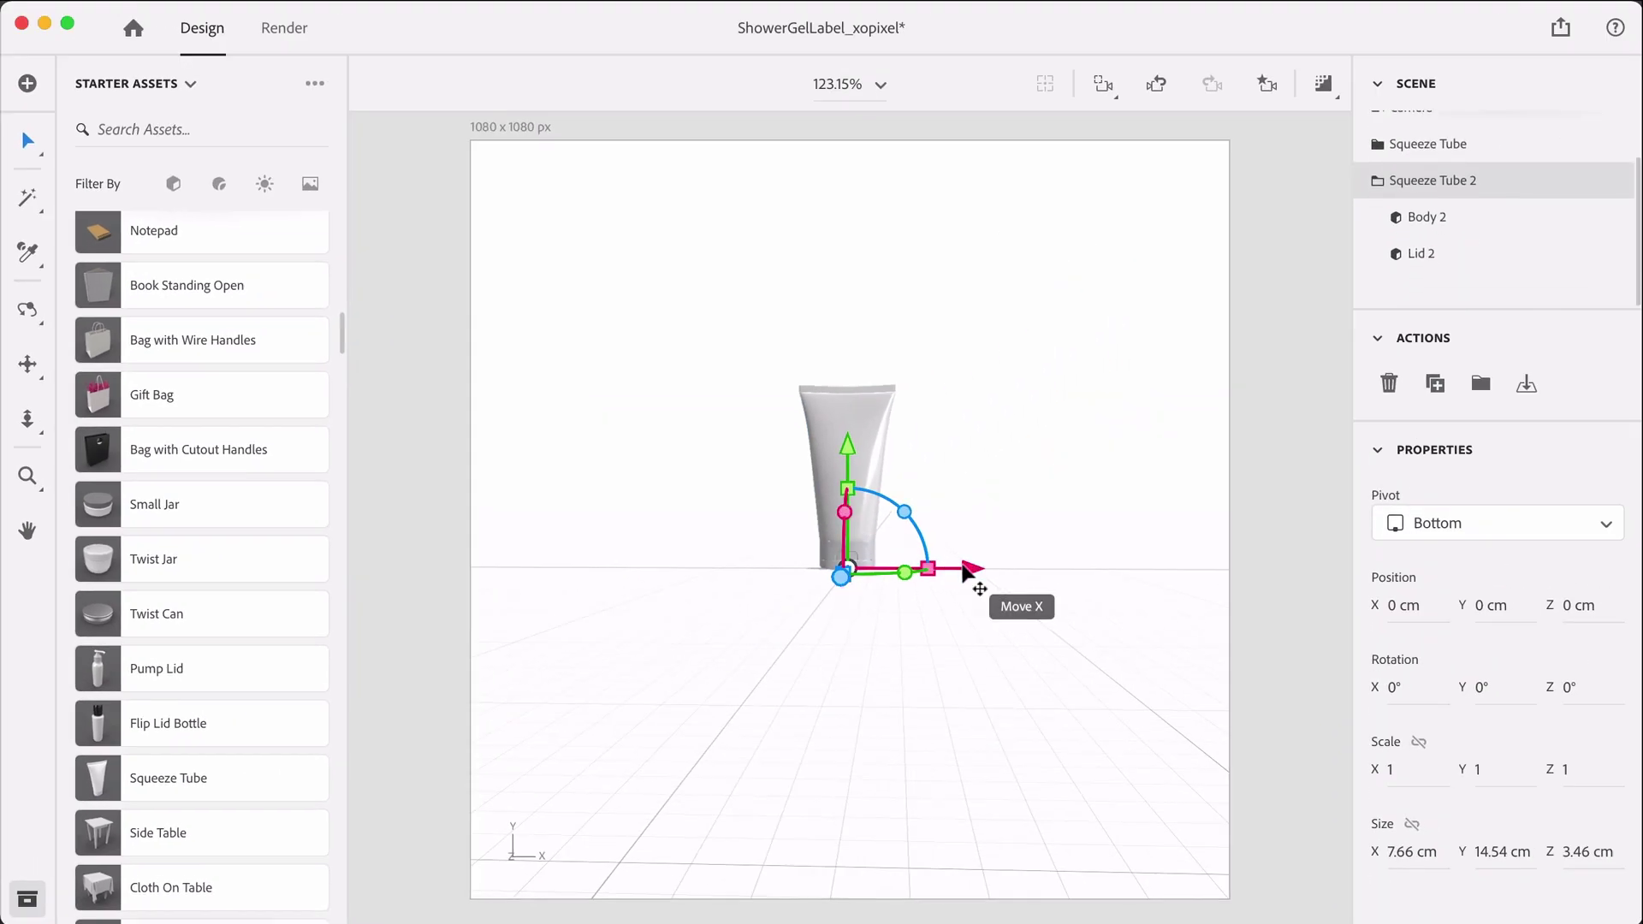
{"action": "left_click_drag", "start_coordinate": [974, 568], "coordinate": [1074, 580]}
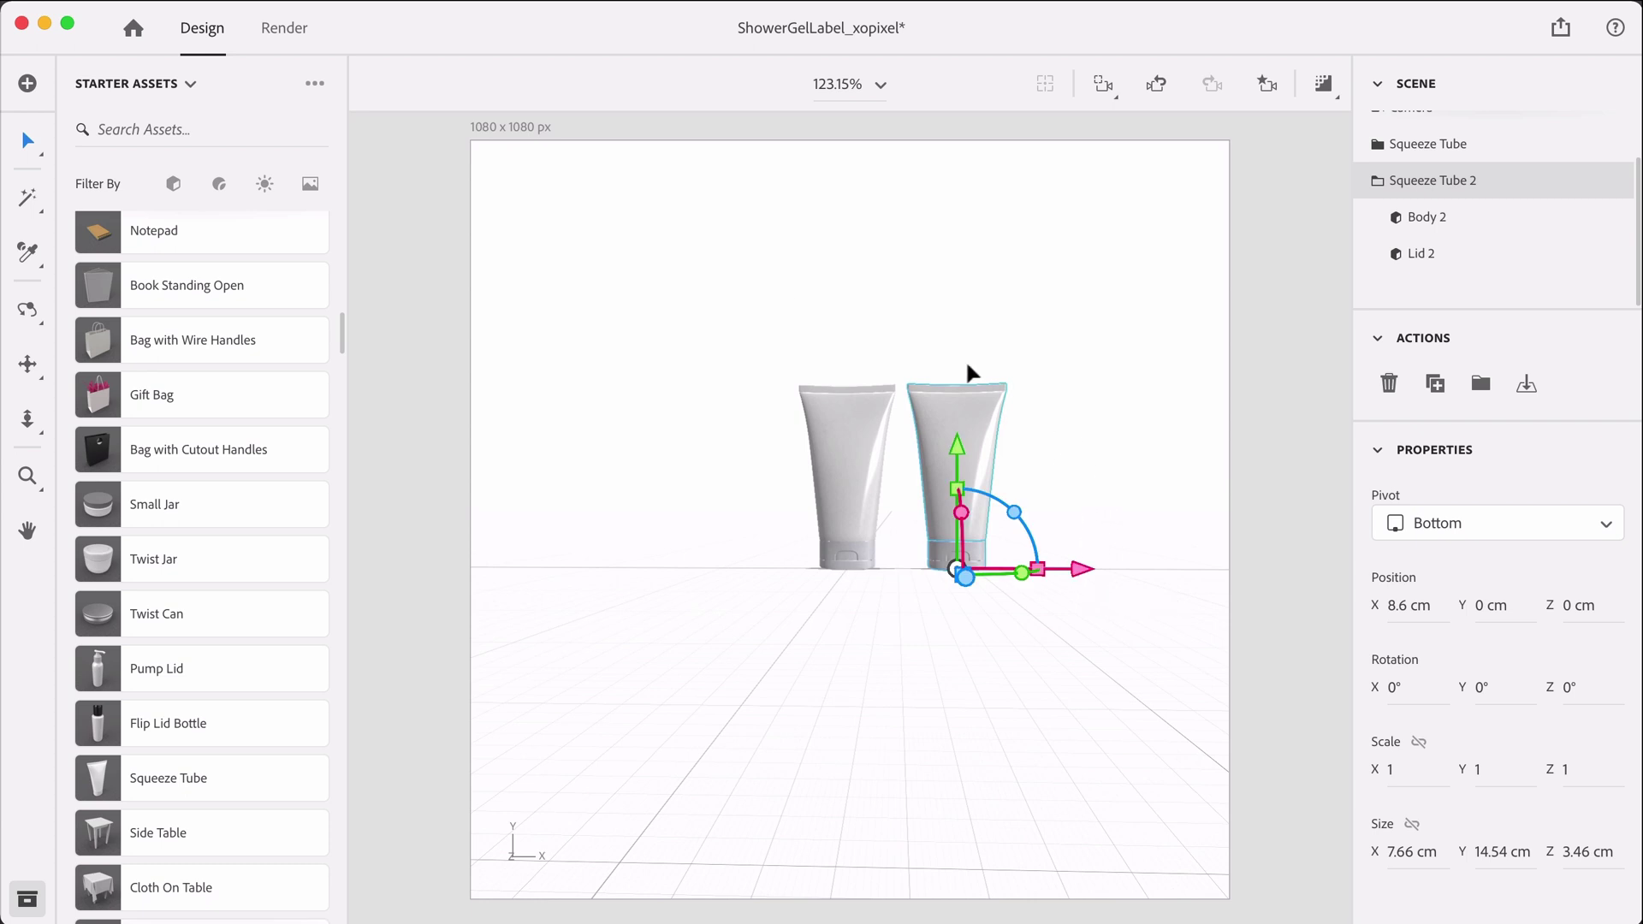
{"action": "left_click", "coordinate": [475, 267]}
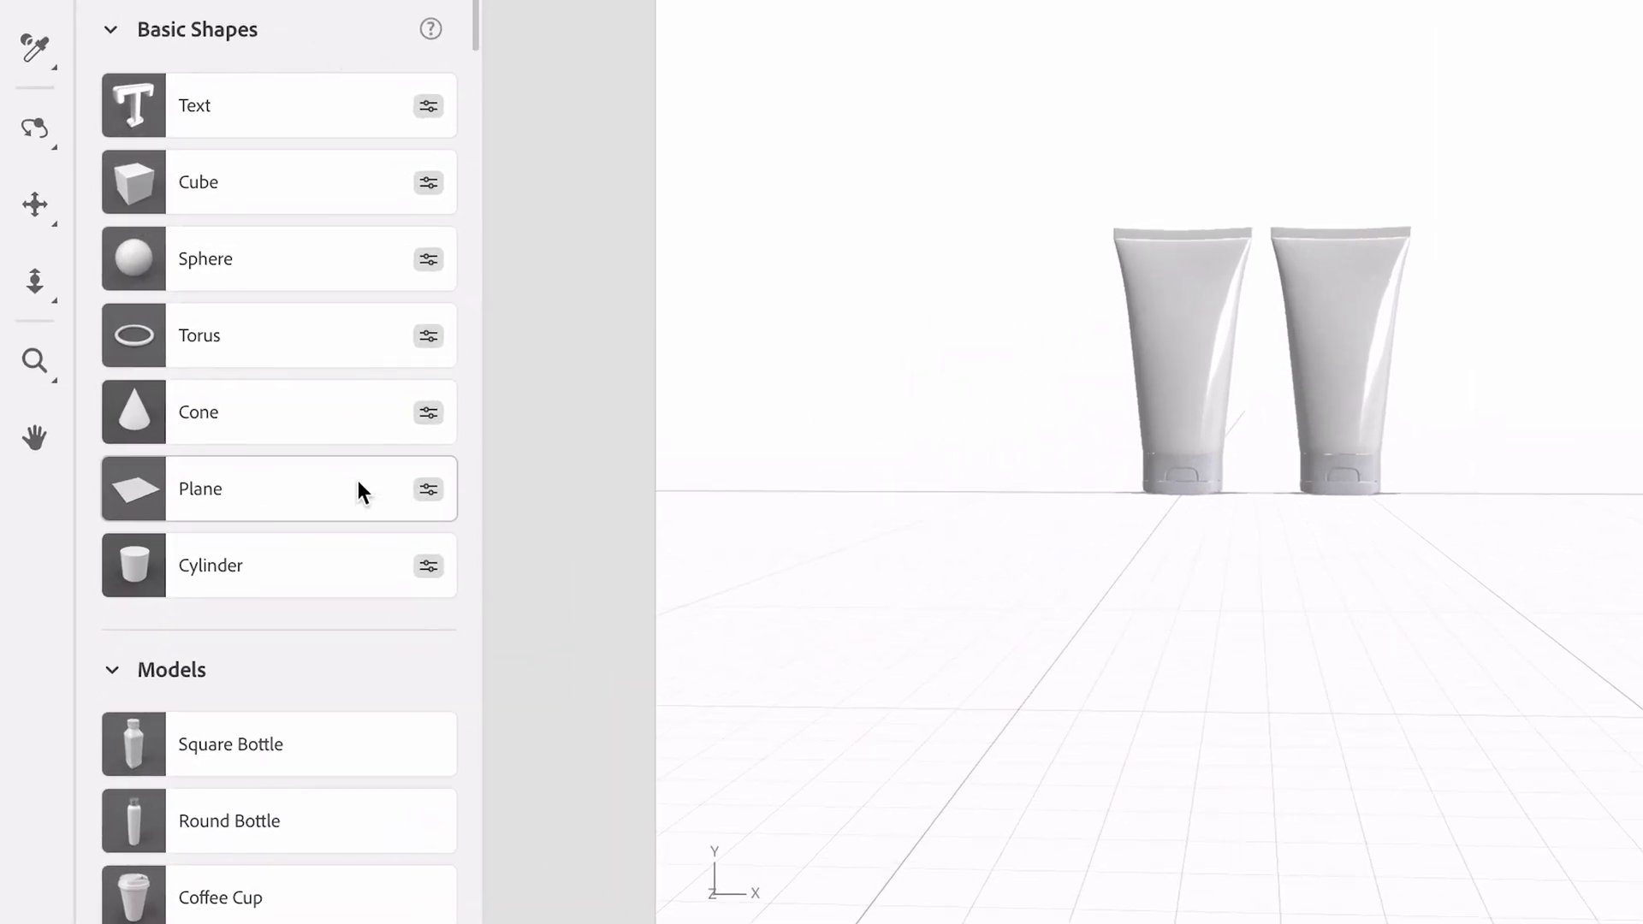
Add a plane under the tubes, scale it to 10.9, and rotate it 90° on X
{"action": "left_click", "coordinate": [279, 488]}
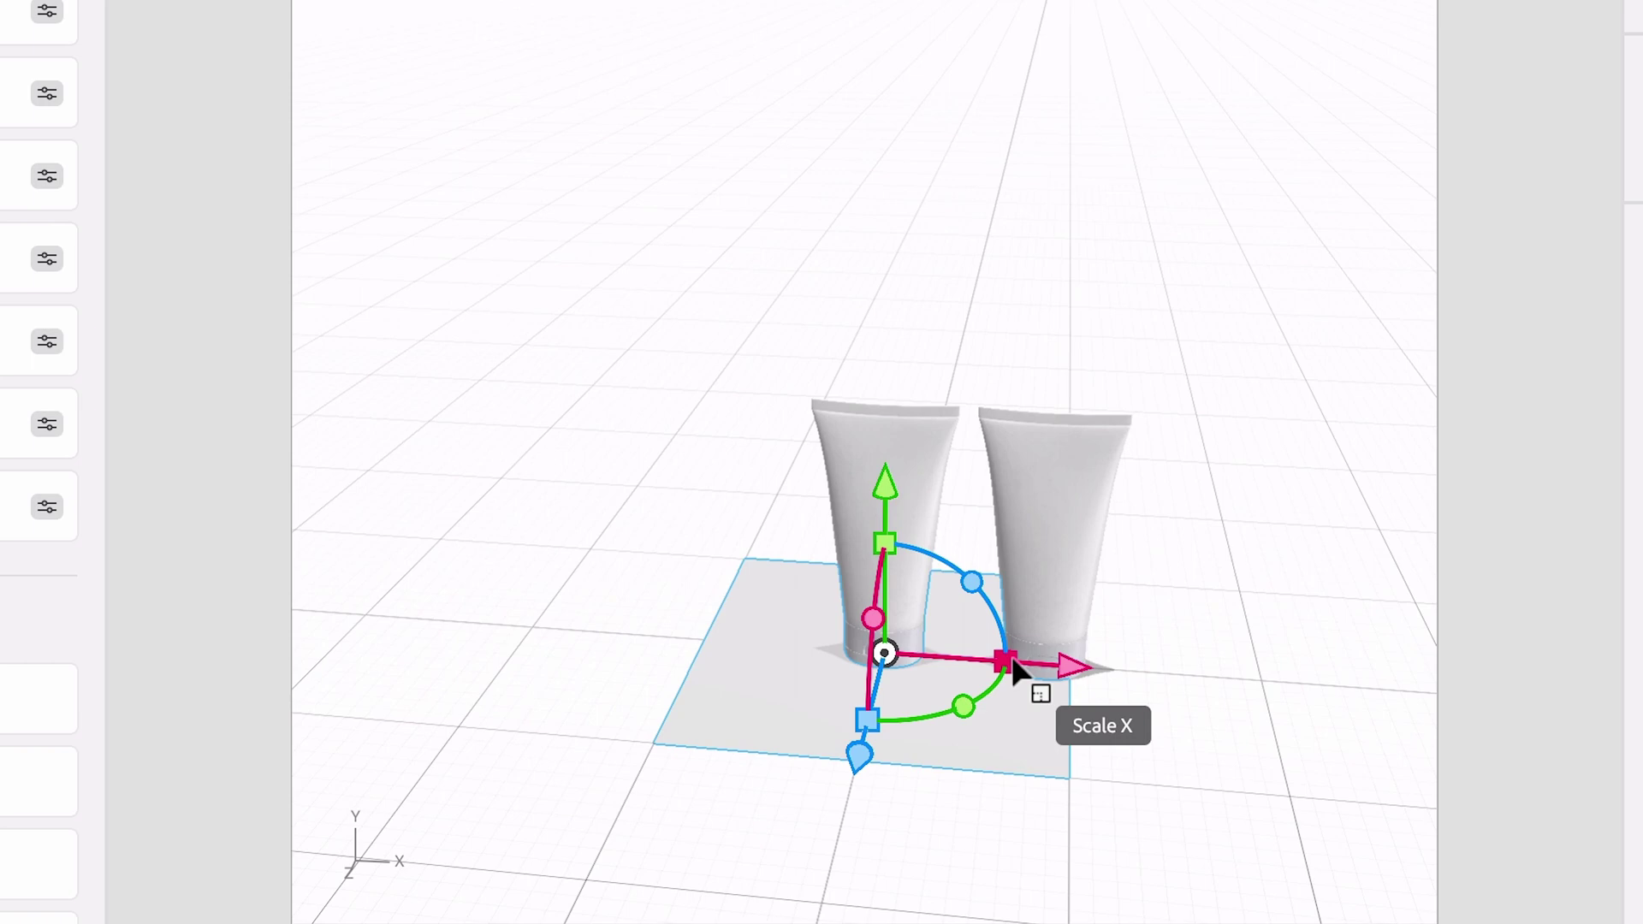
{"action": "left_click_drag", "start_coordinate": [1014, 667], "coordinate": [1053, 455]}
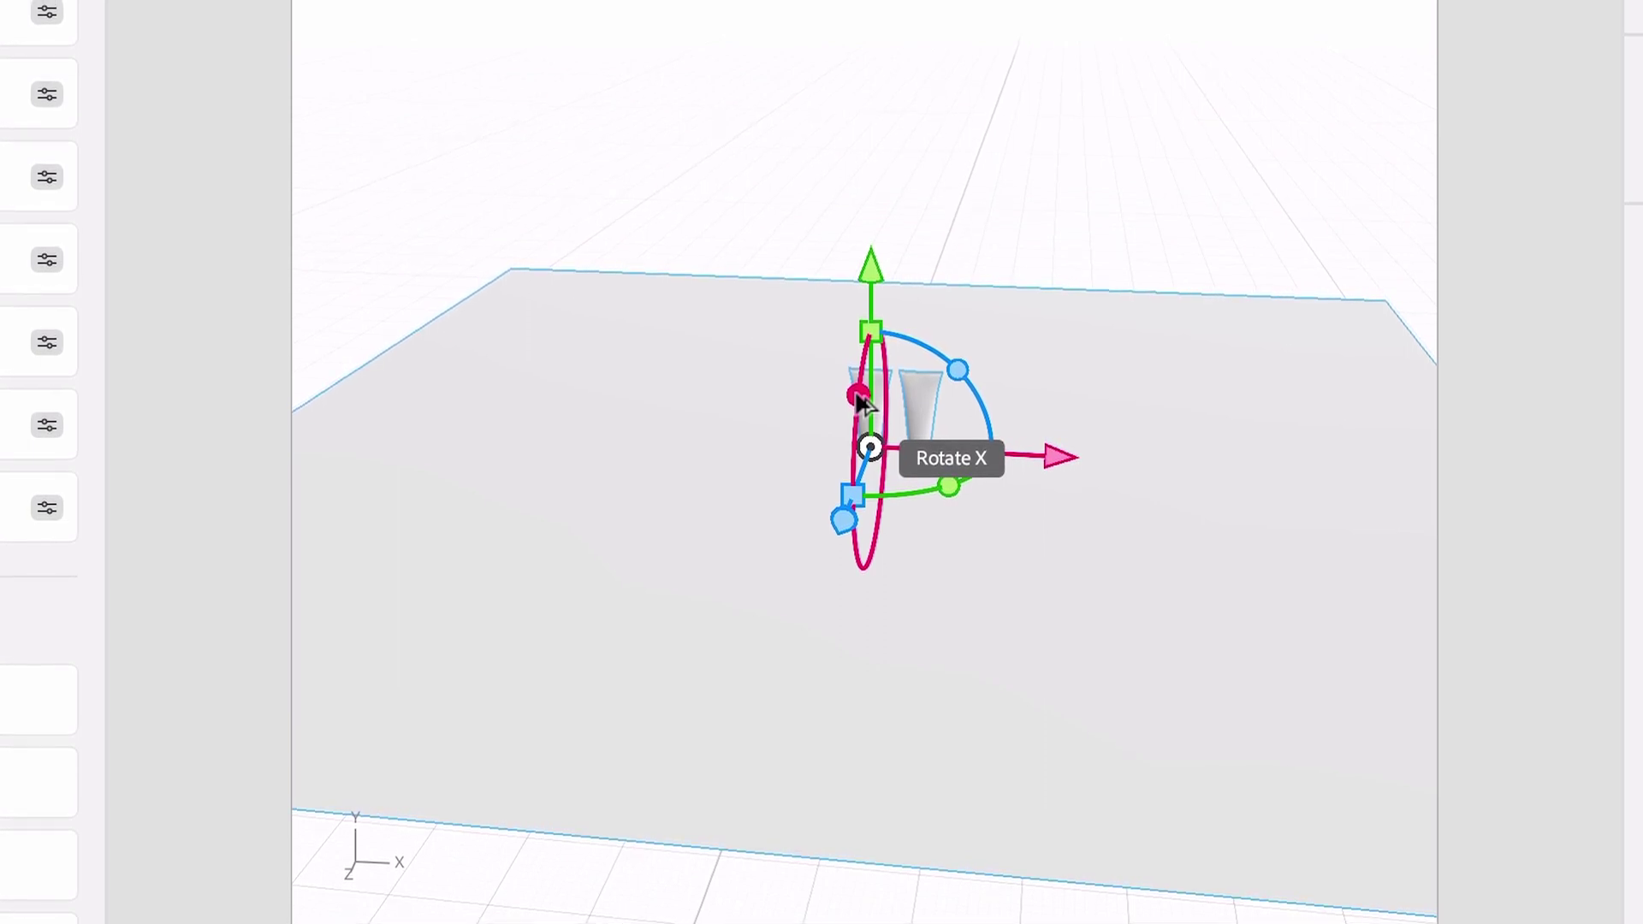
{"action": "left_click_drag", "start_coordinate": [859, 399], "coordinate": [857, 651]}
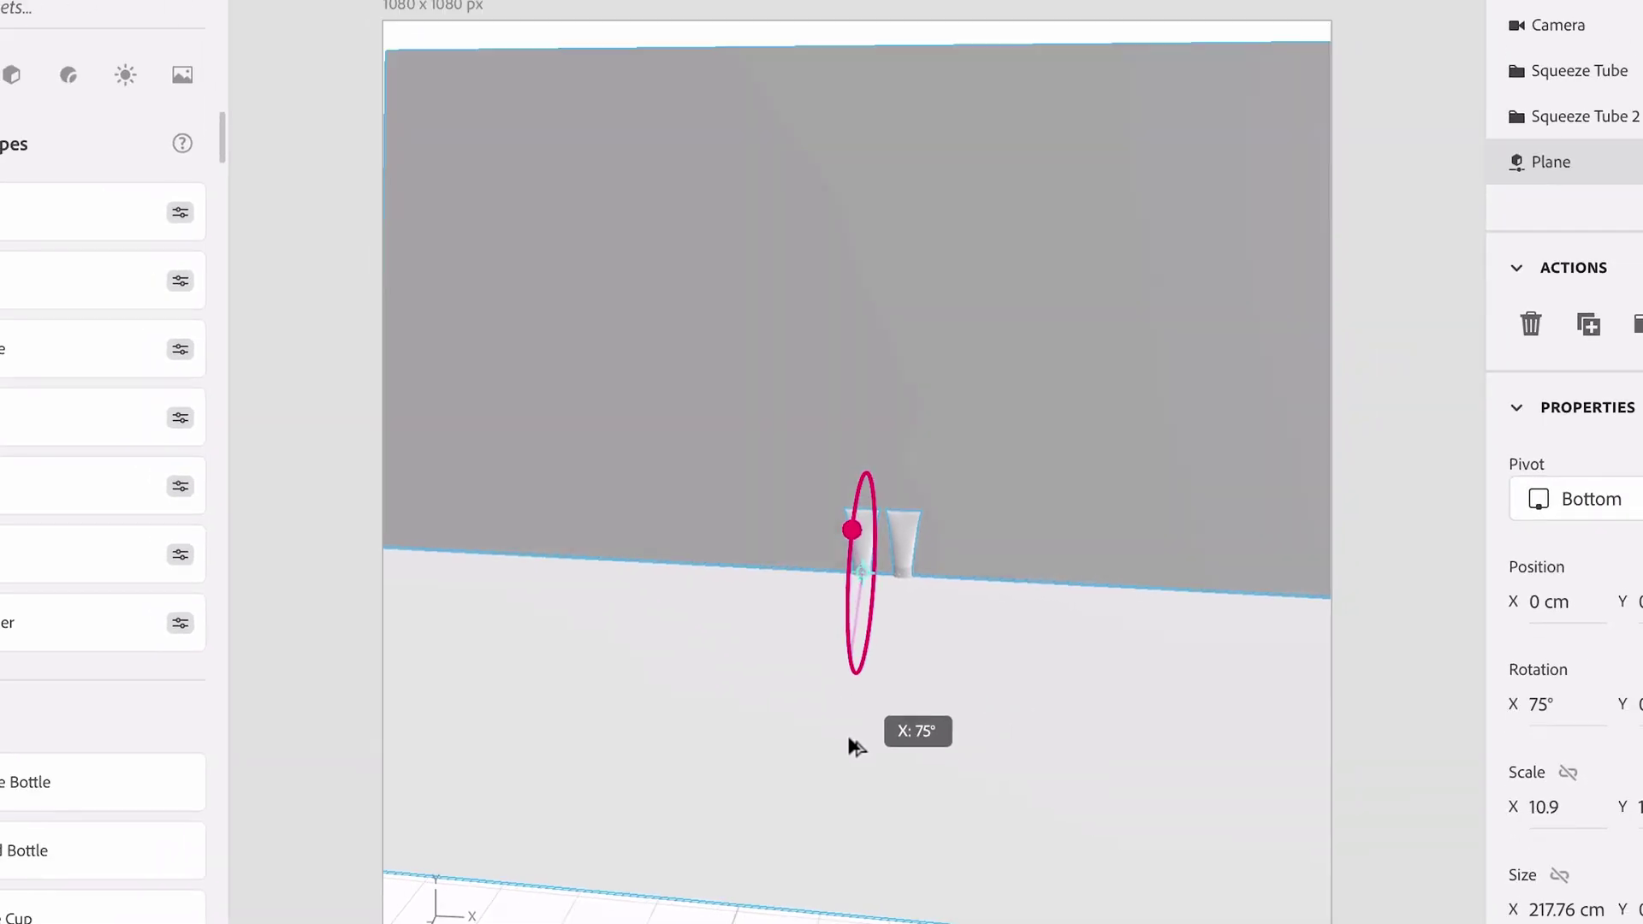
{"action": "left_click_drag", "start_coordinate": [851, 741], "coordinate": [847, 743]}
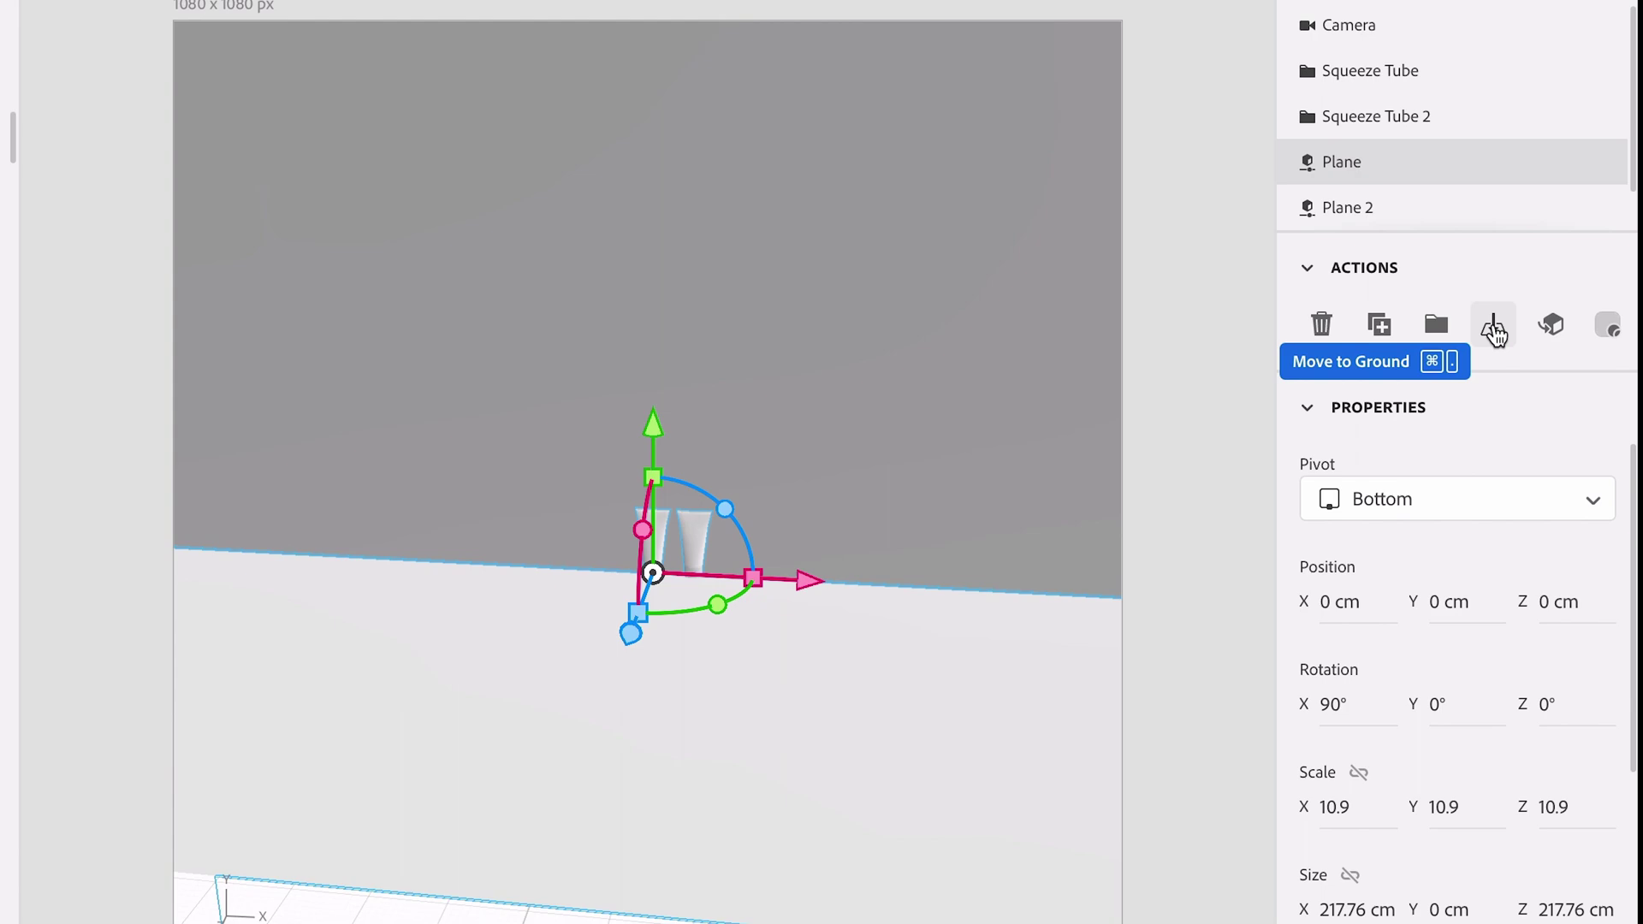
Drop the upright plane to the ground and push it back to Z -109.1 cm as a wall
{"action": "left_click", "coordinate": [1493, 327]}
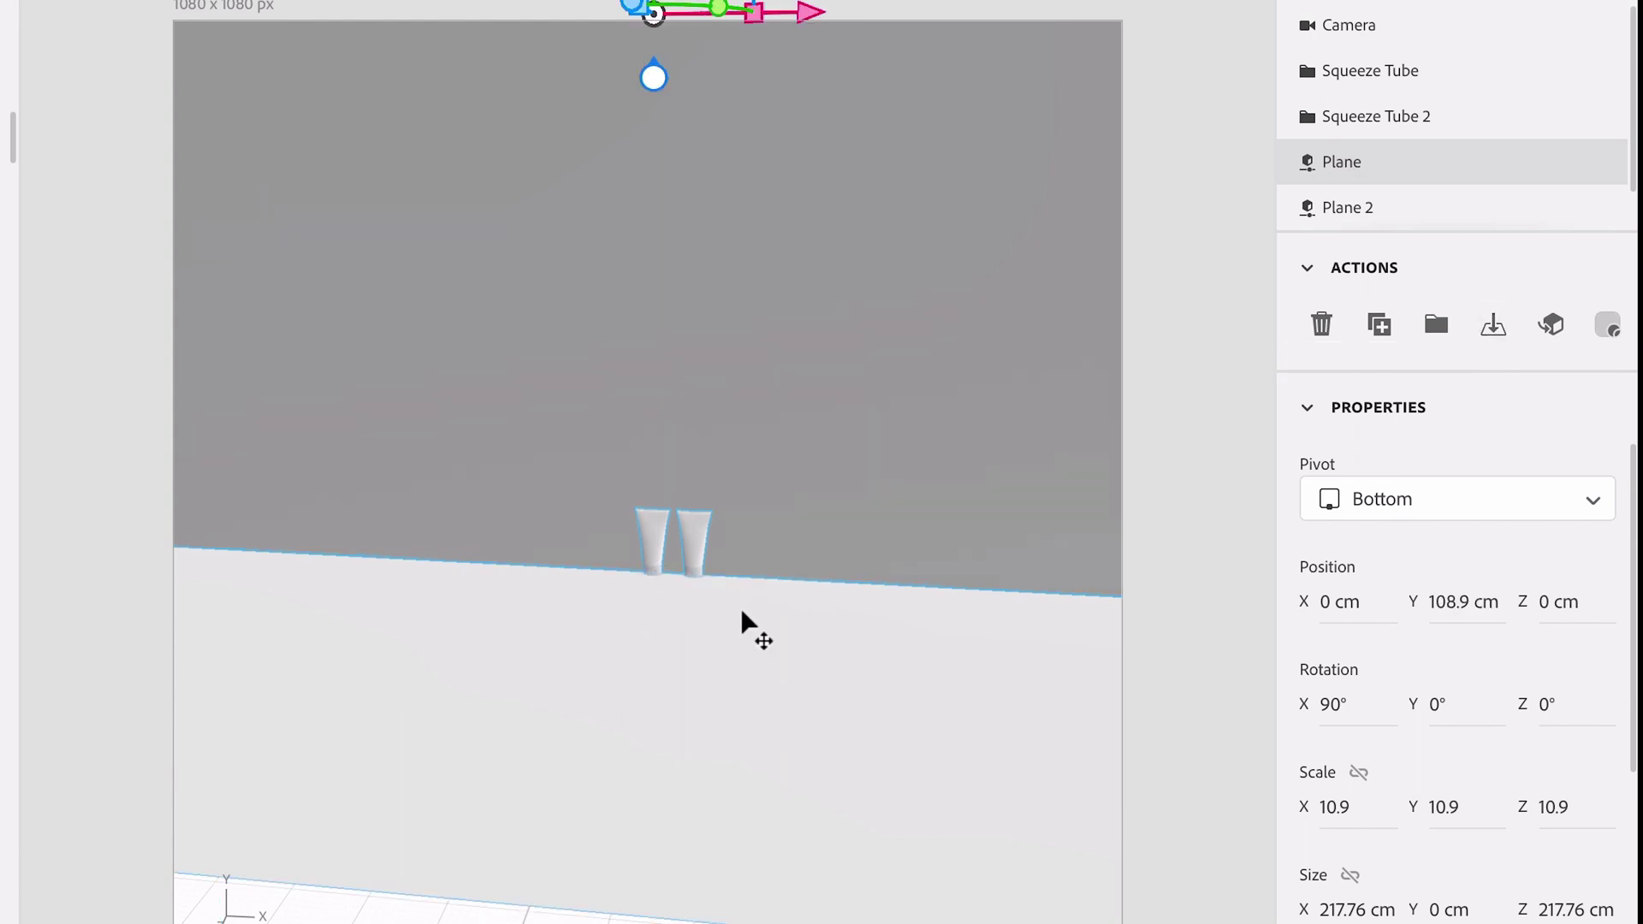
{"action": "middle_click_drag", "start_coordinate": [788, 613], "coordinate": [293, 638]}
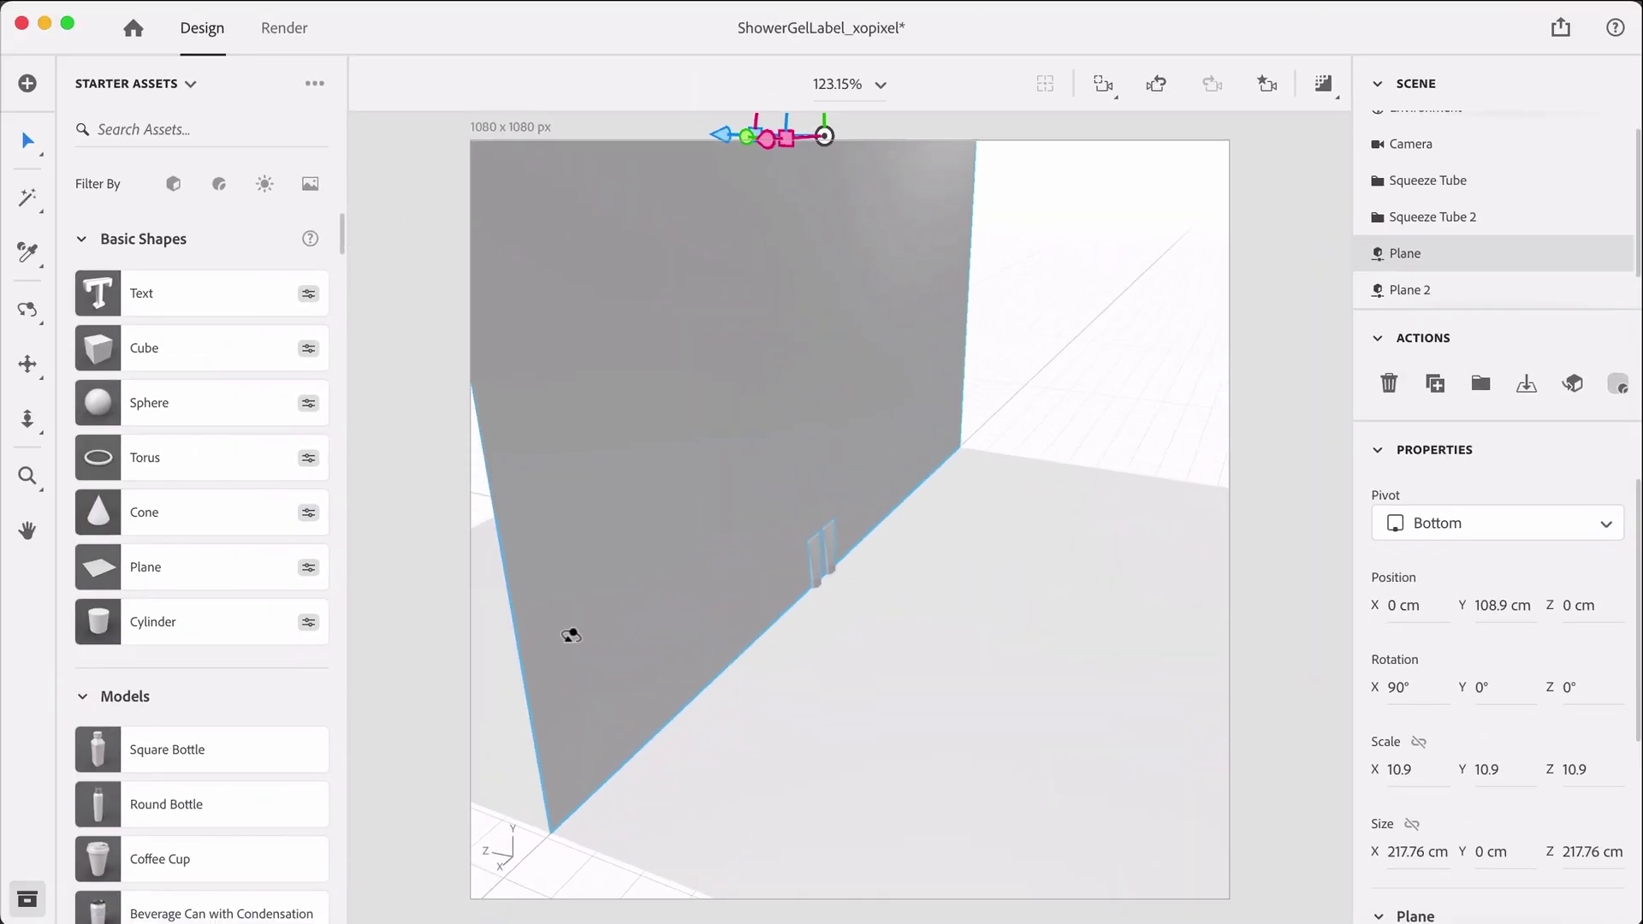
{"action": "middle_click_drag", "start_coordinate": [571, 635], "coordinate": [598, 629]}
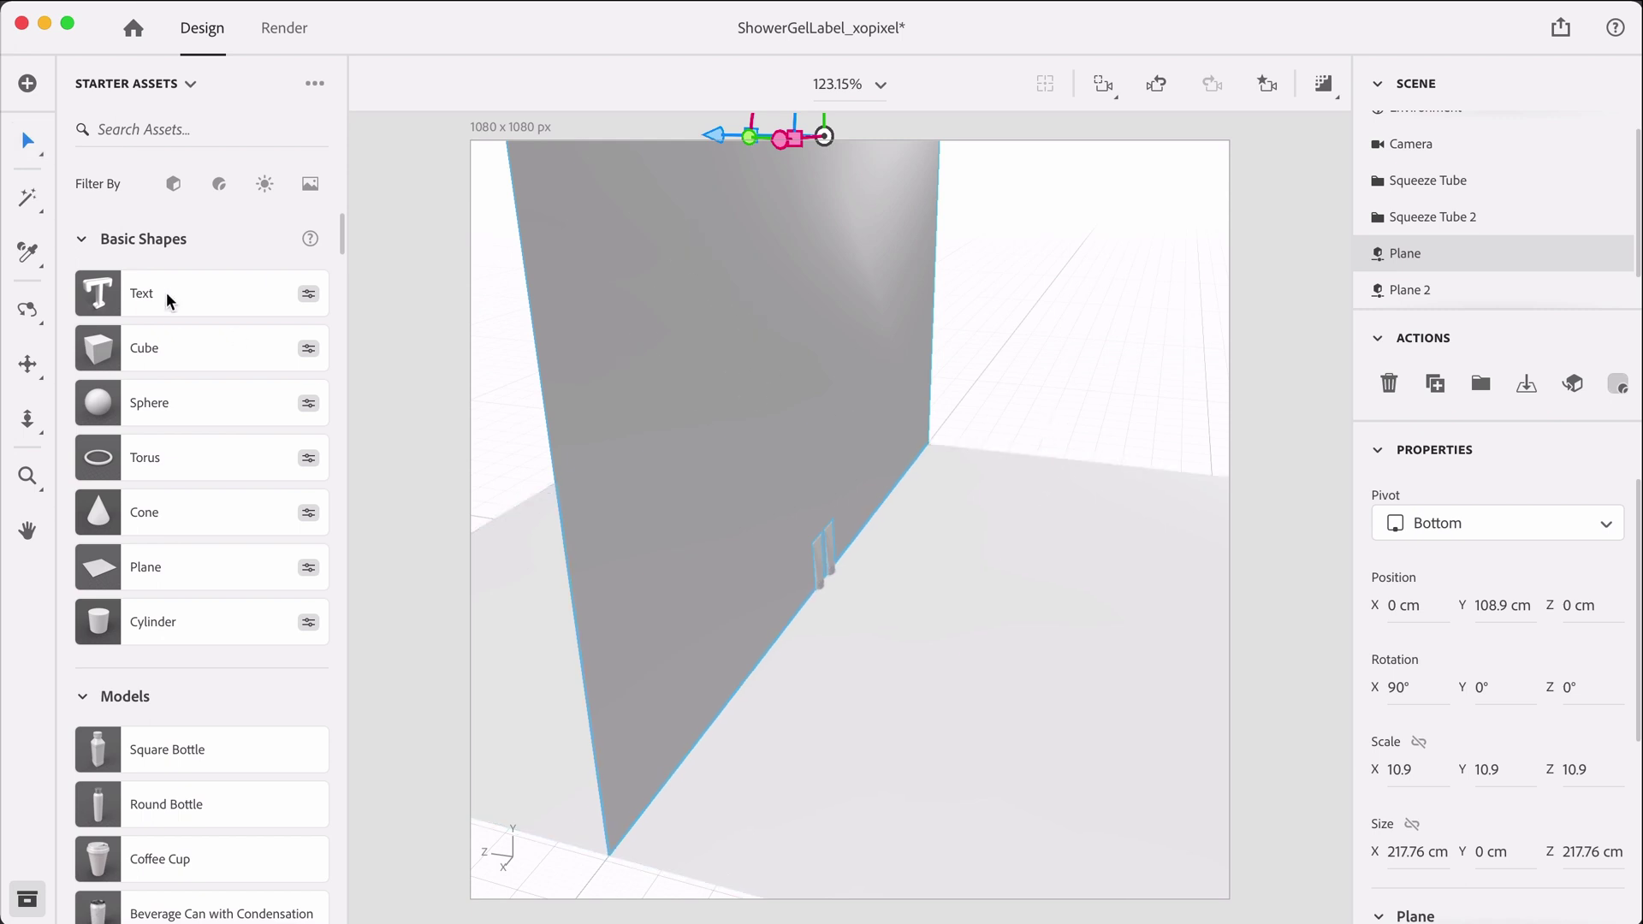
{"action": "left_click", "coordinate": [28, 418]}
{"action": "left_click_drag", "start_coordinate": [1019, 385], "coordinate": [1019, 513]}
{"action": "left_click", "coordinate": [28, 140]}
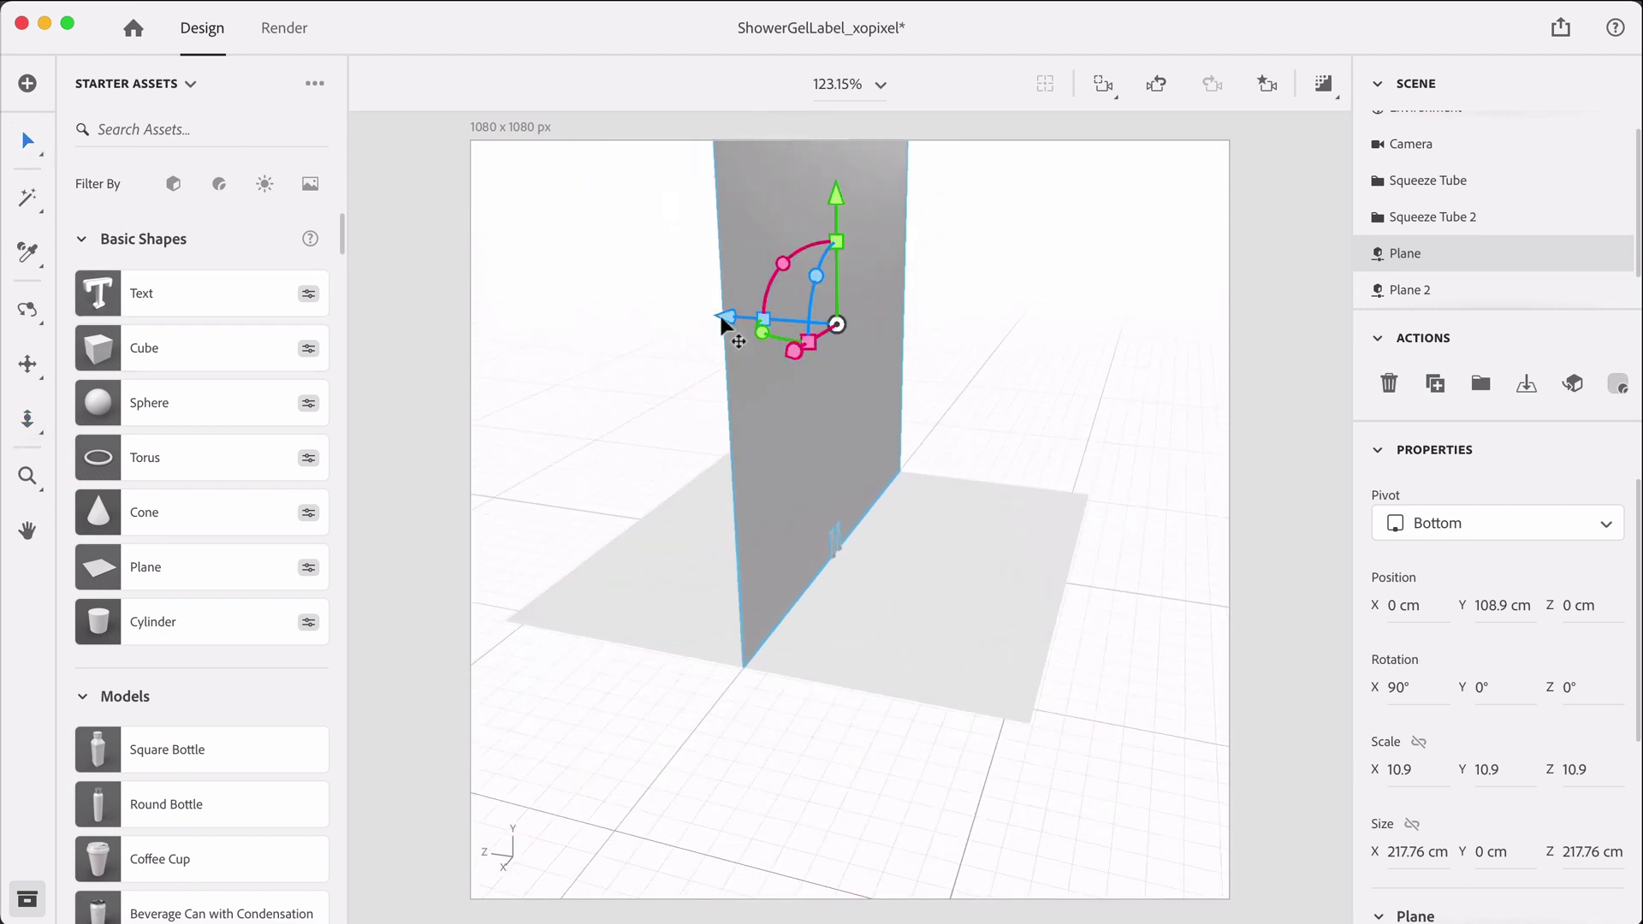
{"action": "left_click_drag", "start_coordinate": [723, 324], "coordinate": [961, 440]}
{"action": "right_click_drag", "start_coordinate": [960, 440], "coordinate": [1309, 441]}
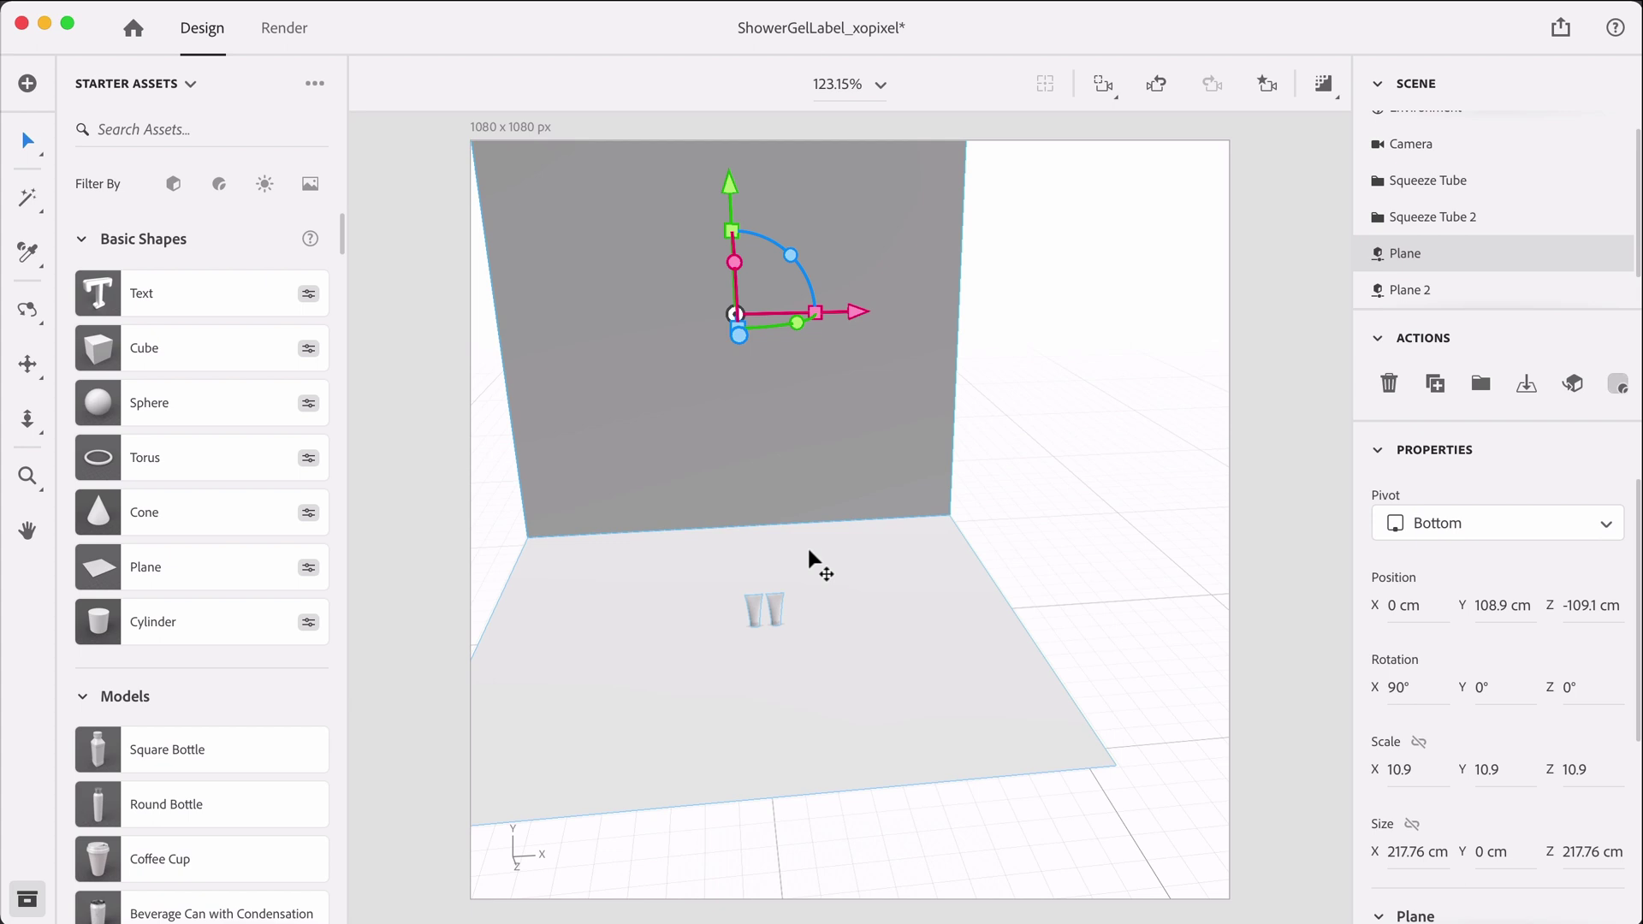
{"action": "right_click_drag", "start_coordinate": [807, 547], "coordinate": [808, 498]}
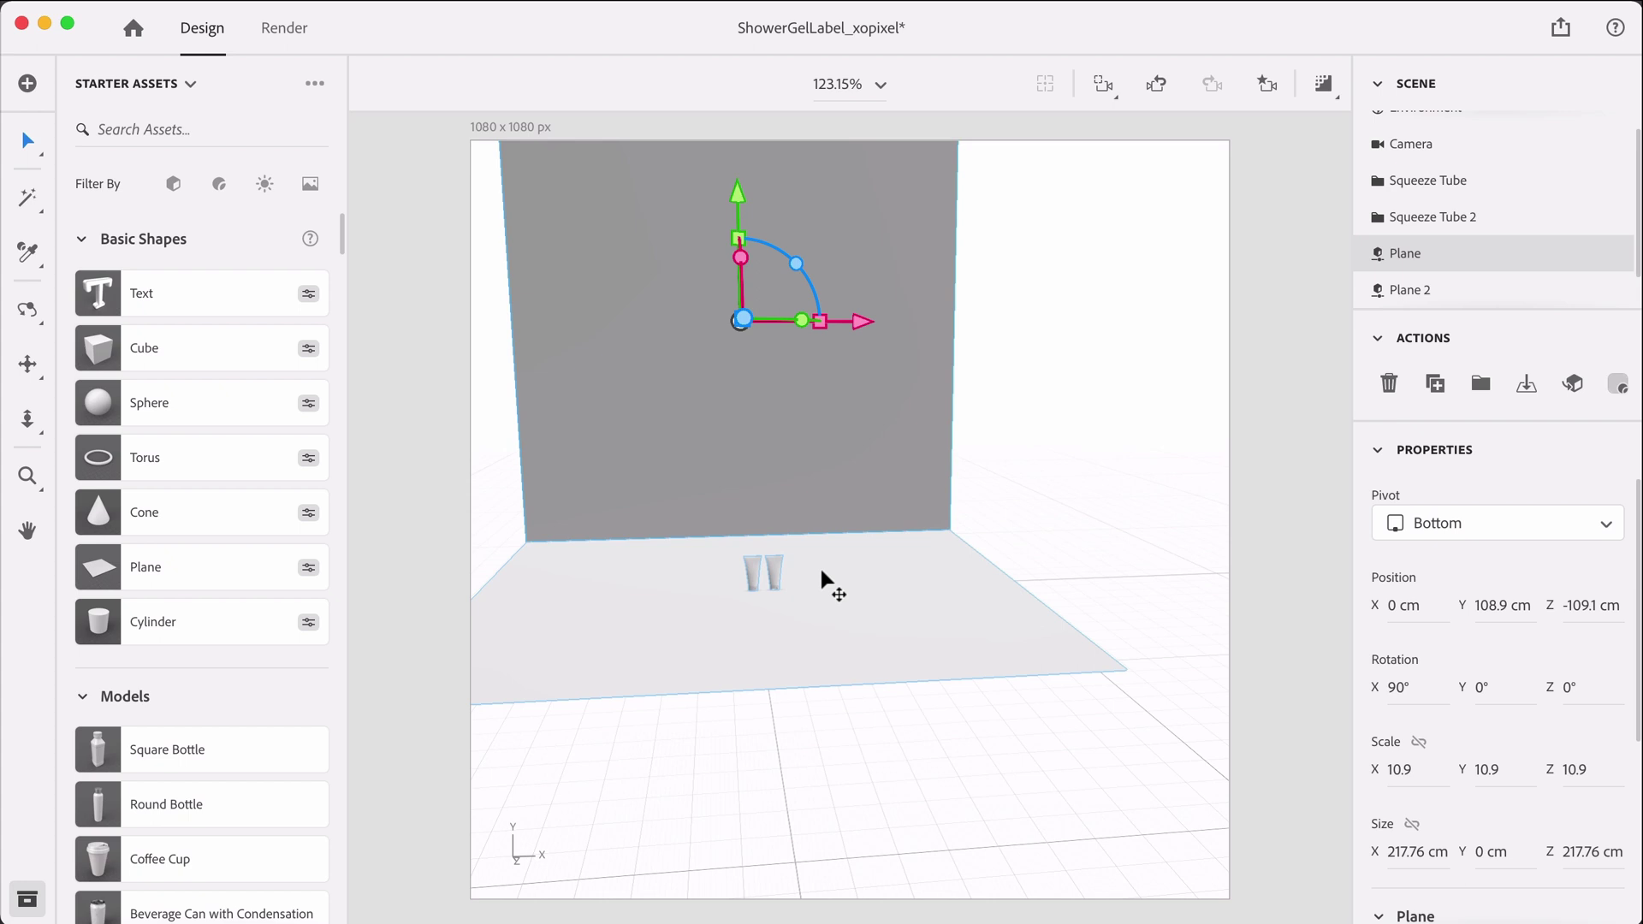
{"action": "key", "text": "2"}
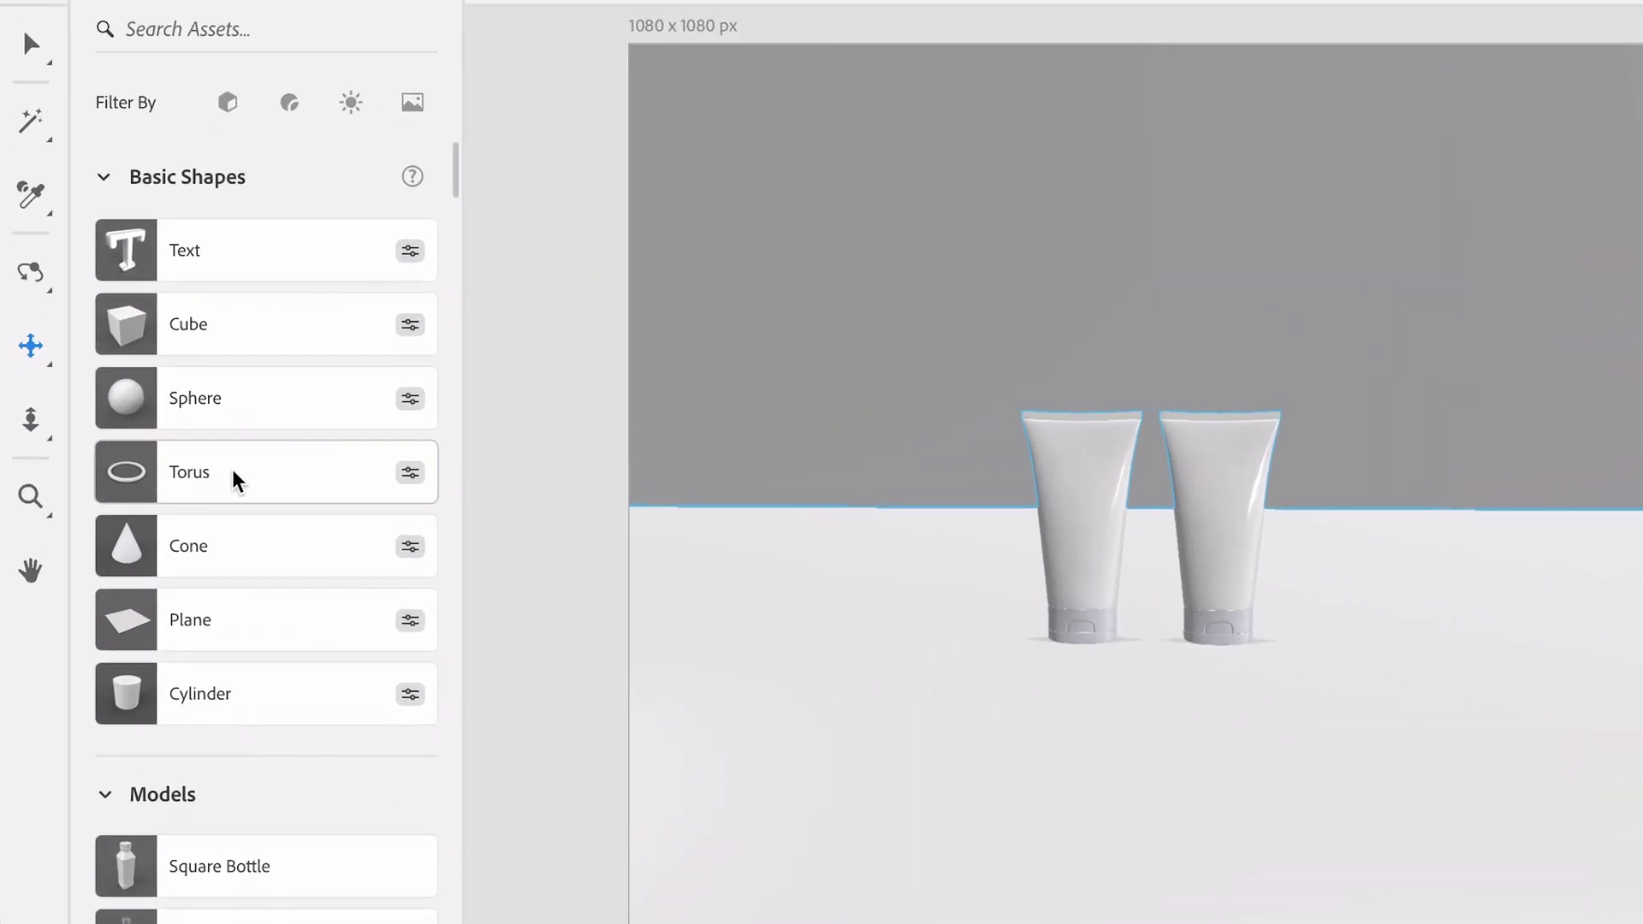
Add a torus, rotate it to 75° on X, and lift it off the floor
{"action": "left_click", "coordinate": [175, 497]}
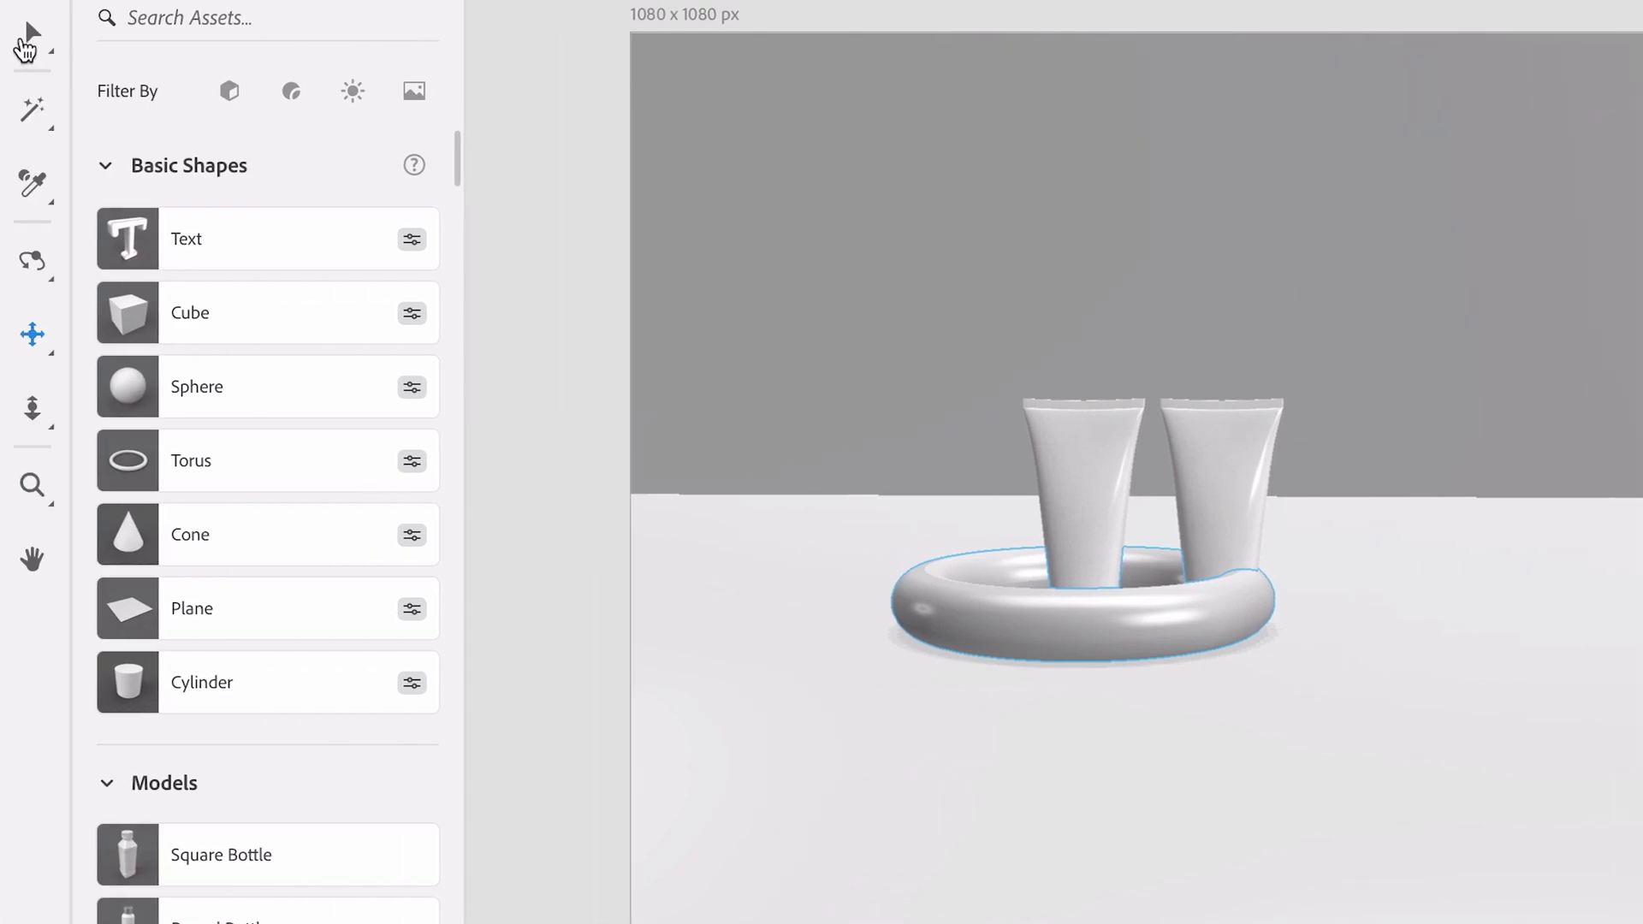
{"action": "left_click", "coordinate": [31, 30]}
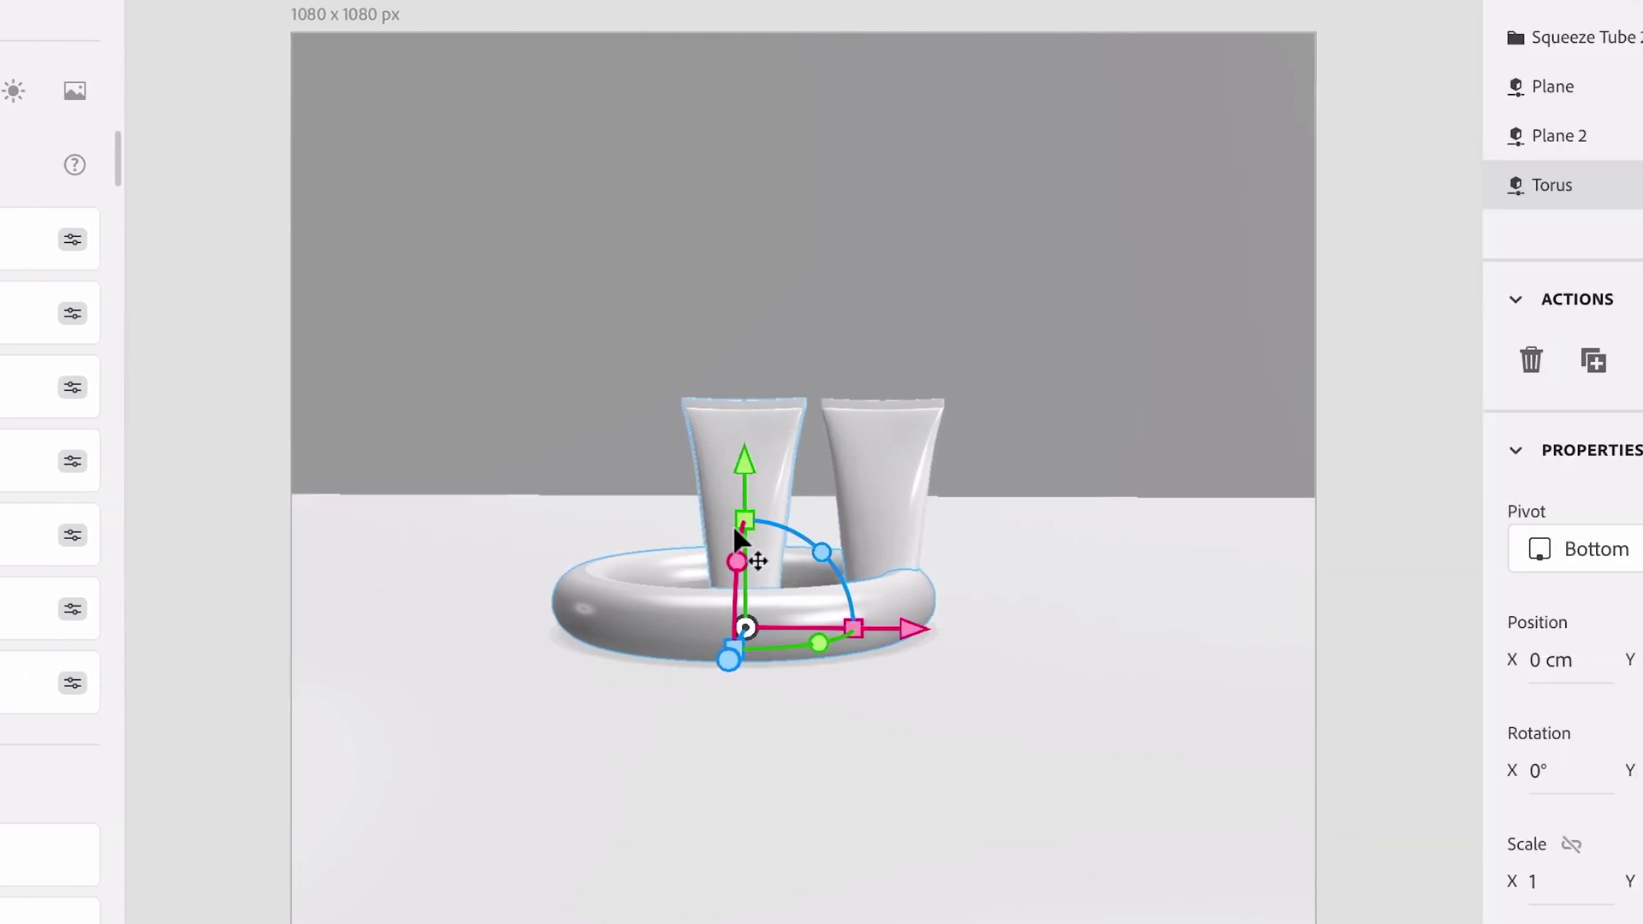
{"action": "left_click_drag", "start_coordinate": [1077, 562], "coordinate": [1061, 603]}
{"action": "mouse_move", "coordinate": [719, 604]}
{"action": "left_mouse_down"}
{"action": "mouse_move", "coordinate": [722, 648]}
{"action": "mouse_move", "coordinate": [720, 631]}
{"action": "left_mouse_up"}
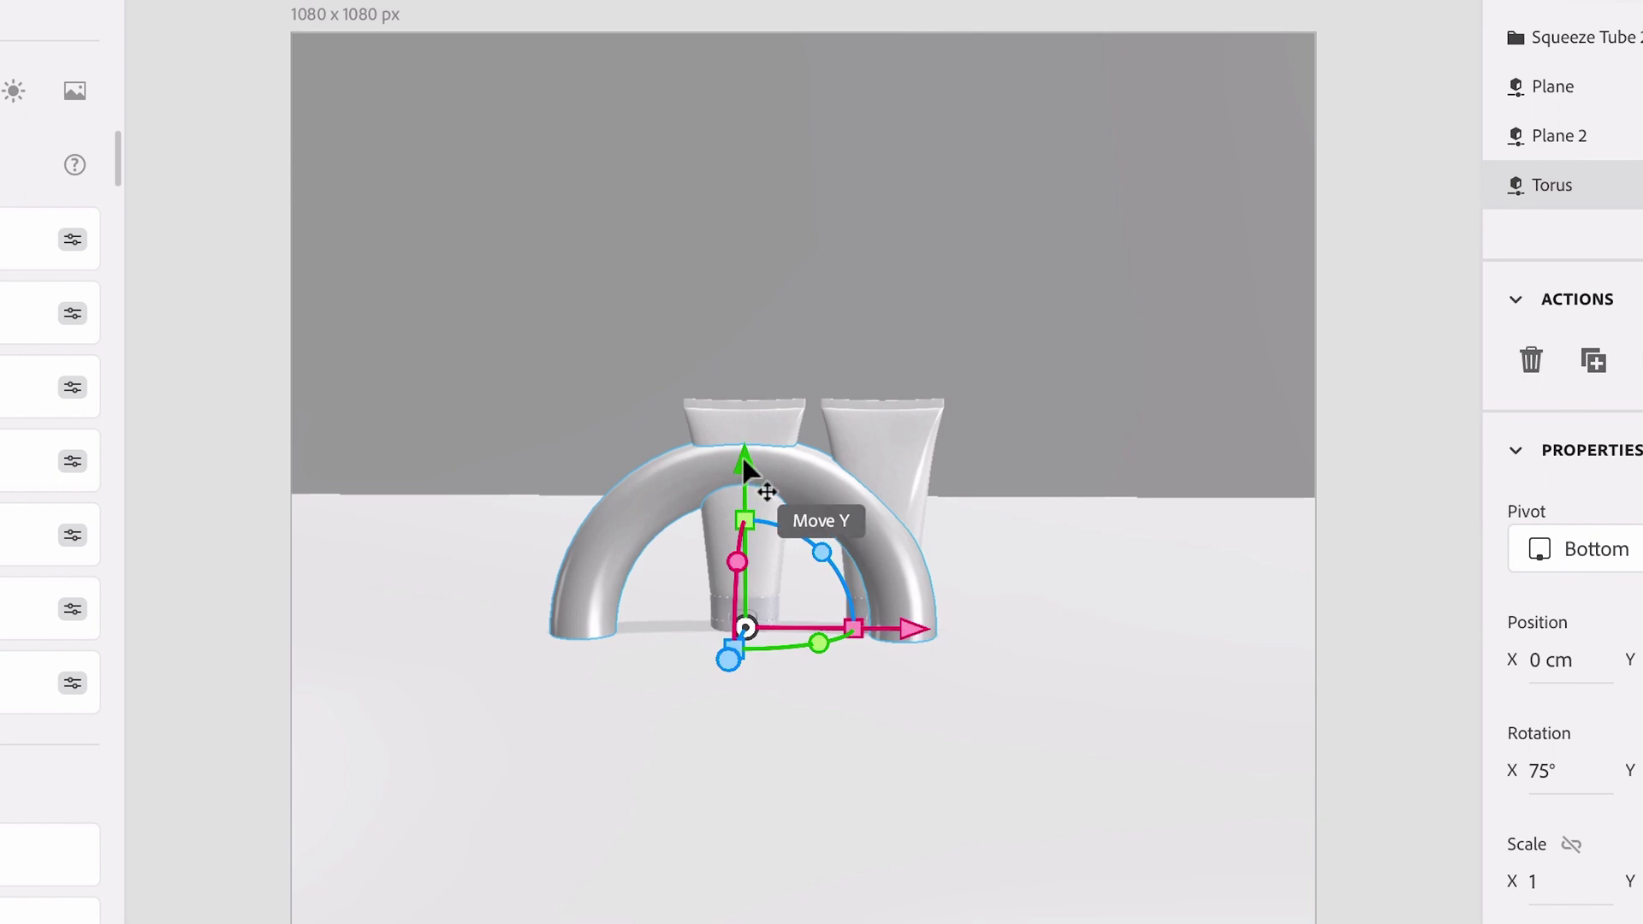
{"action": "left_click_drag", "start_coordinate": [762, 488], "coordinate": [749, 259]}
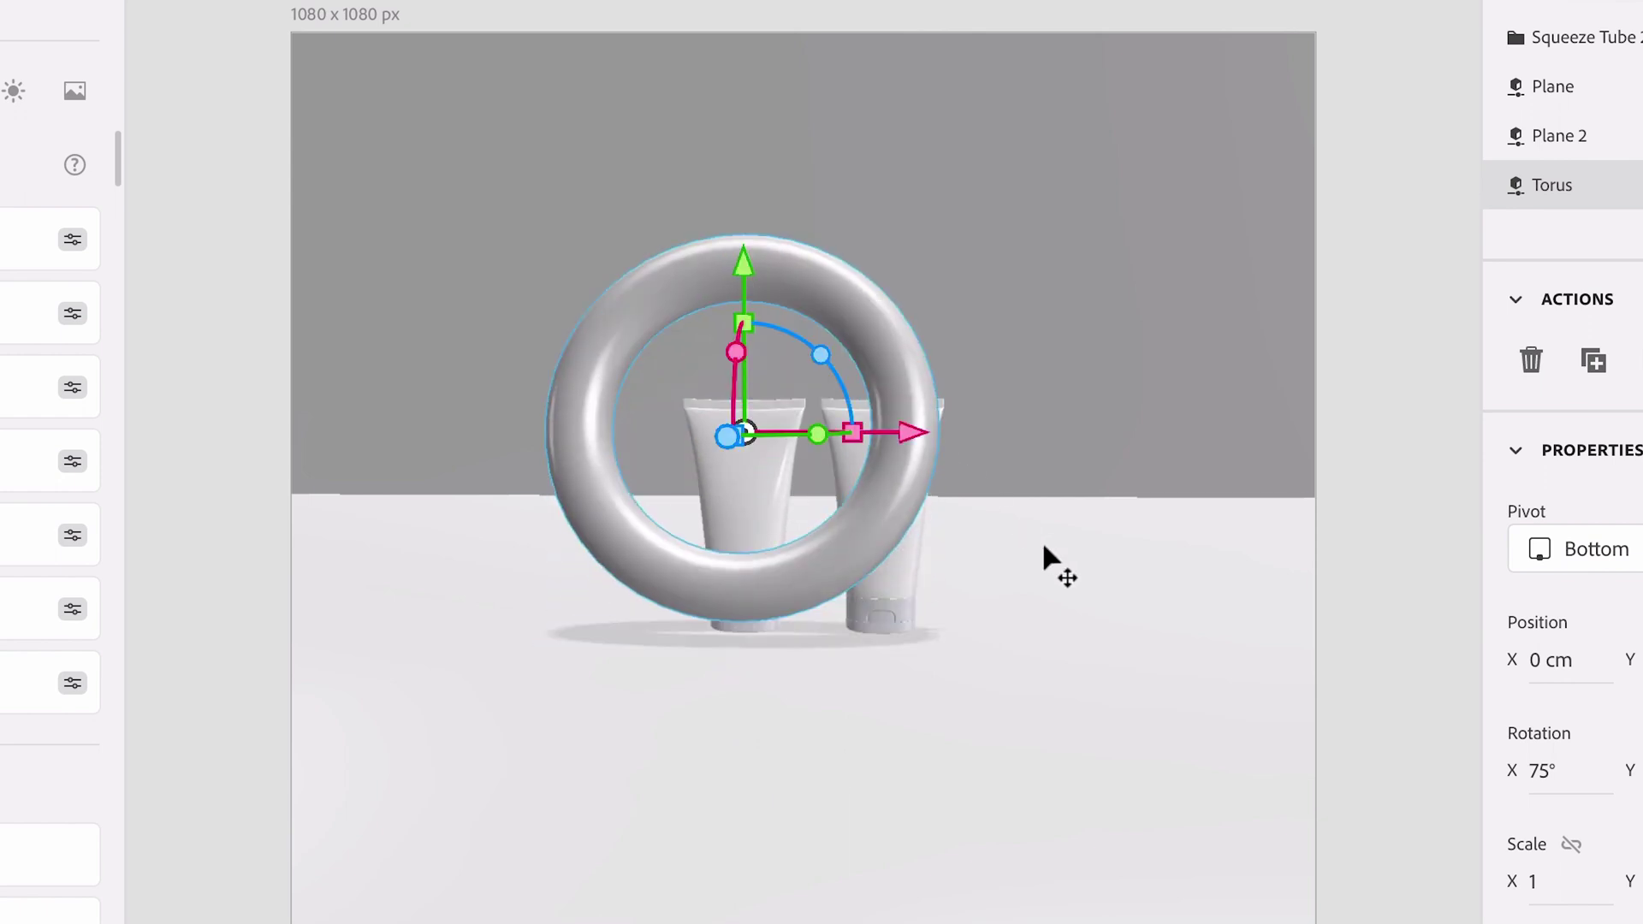
{"action": "left_click_drag", "start_coordinate": [890, 514], "coordinate": [804, 488]}
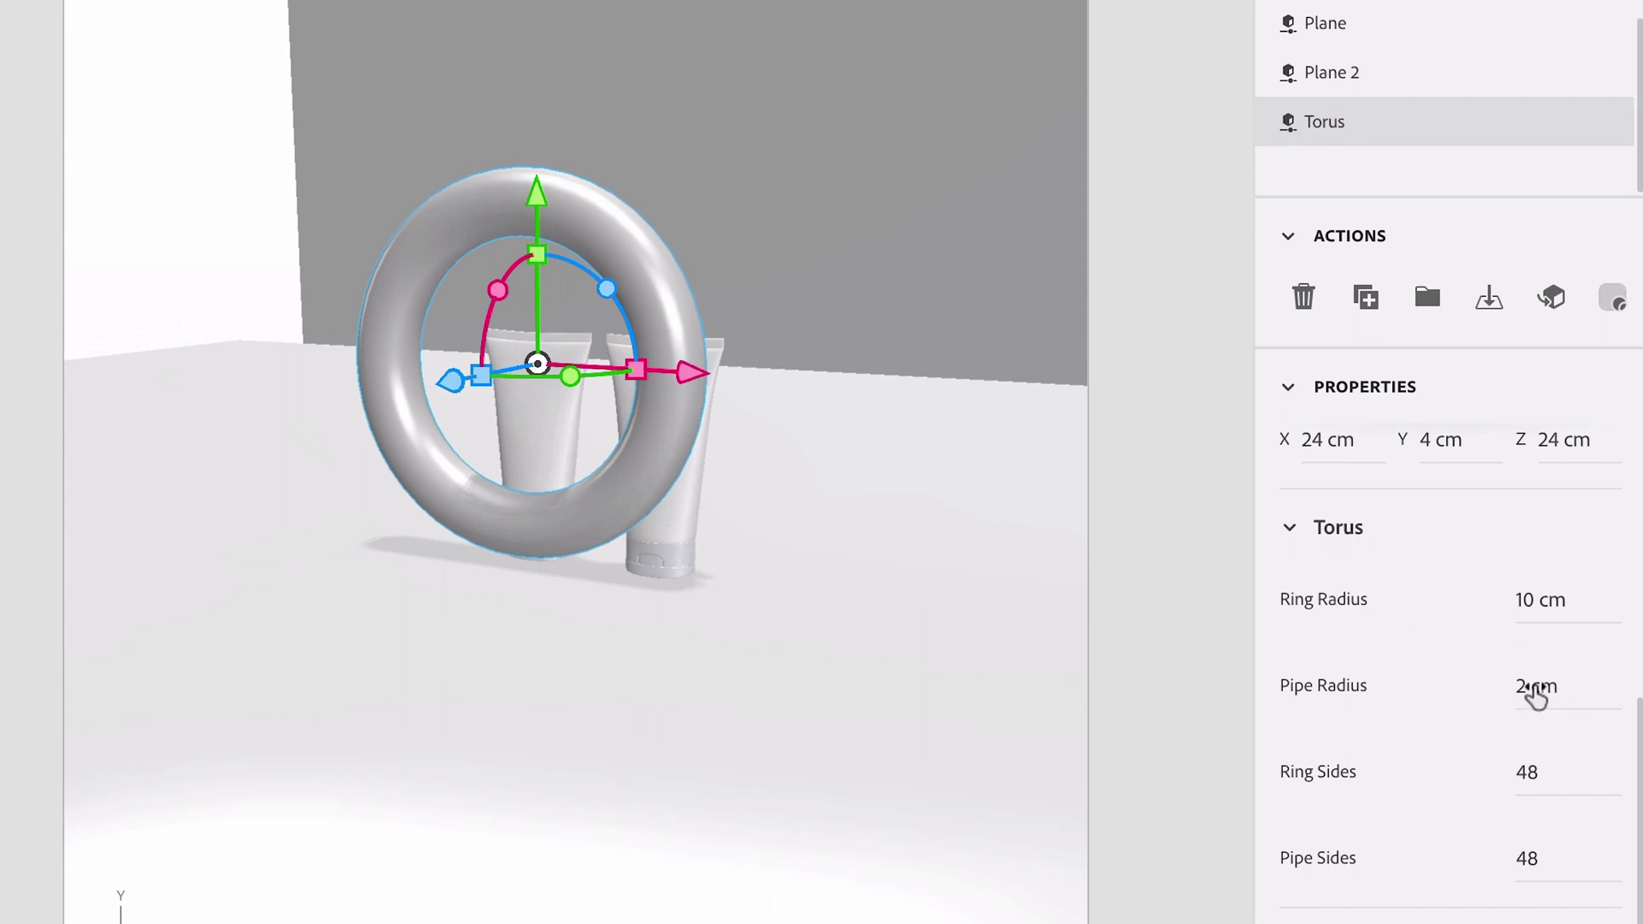
Set the torus Pipe Radius to 1 cm and Ring Radius to 7 cm
{"action": "left_click", "coordinate": [1536, 690]}
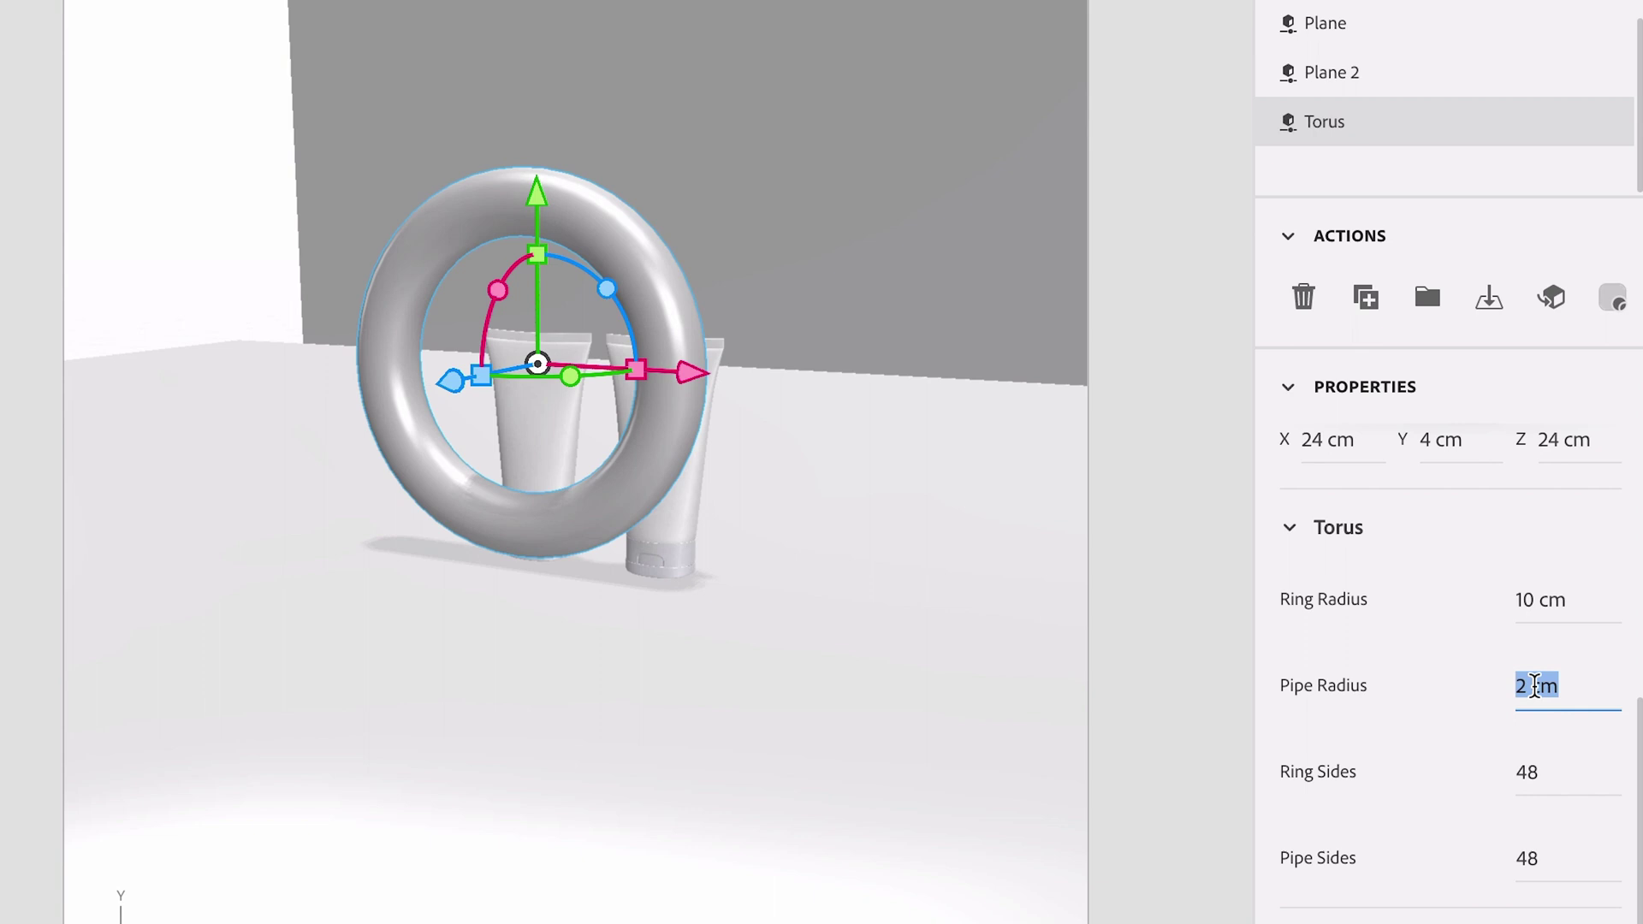
{"action": "type", "text": "0."}
{"action": "key", "text": "Return"}
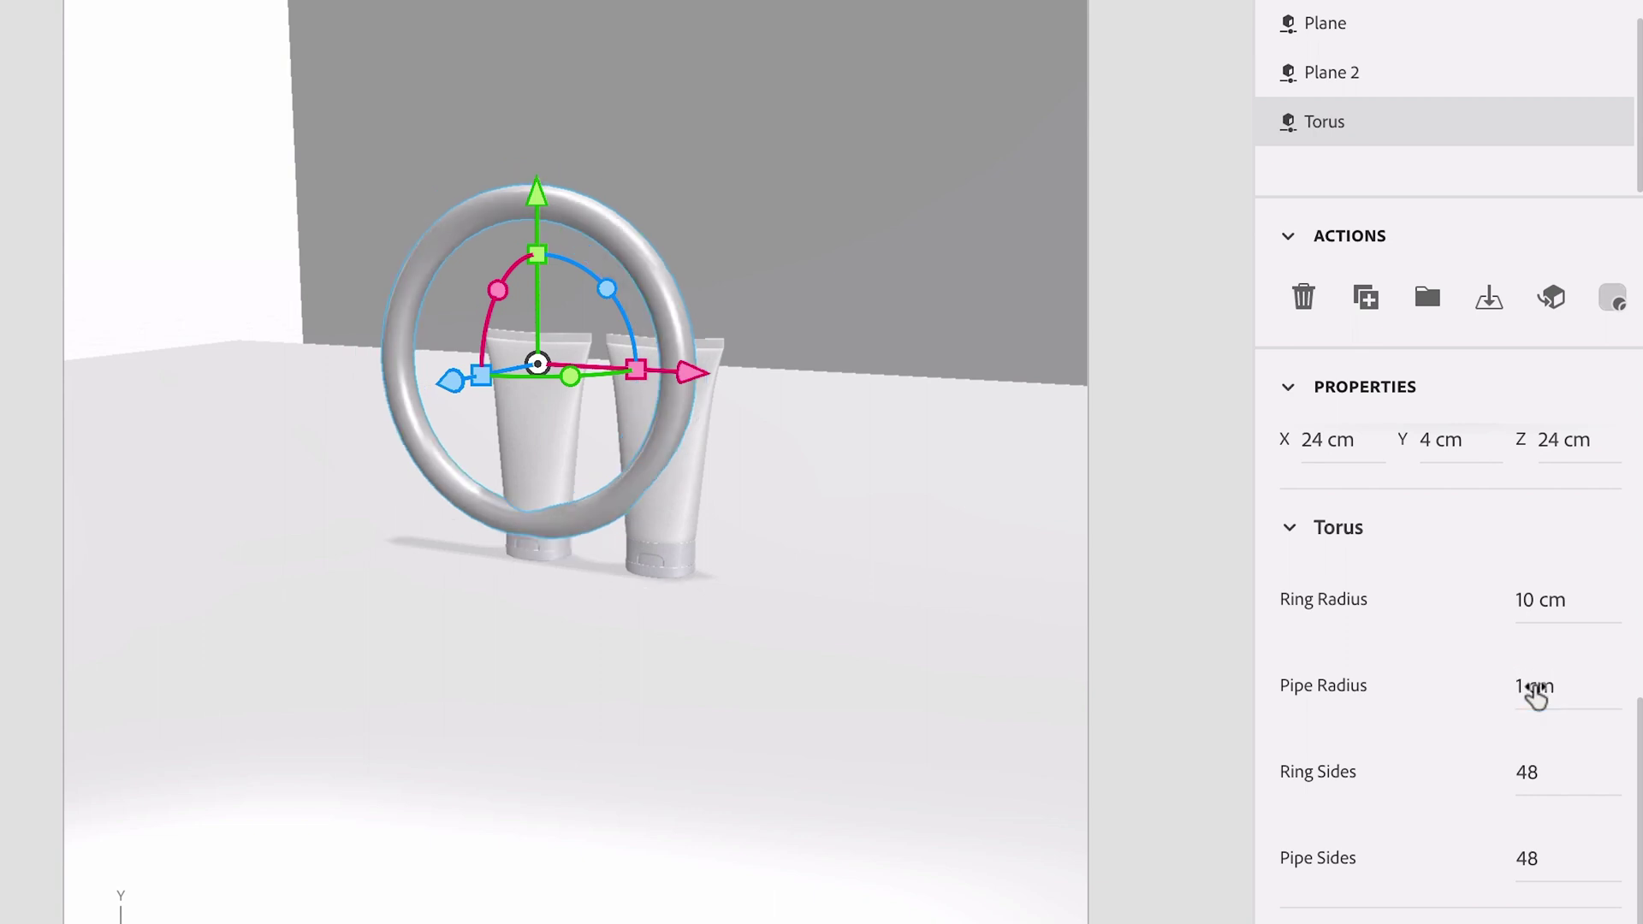
{"action": "left_click_drag", "start_coordinate": [587, 678], "coordinate": [652, 657]}
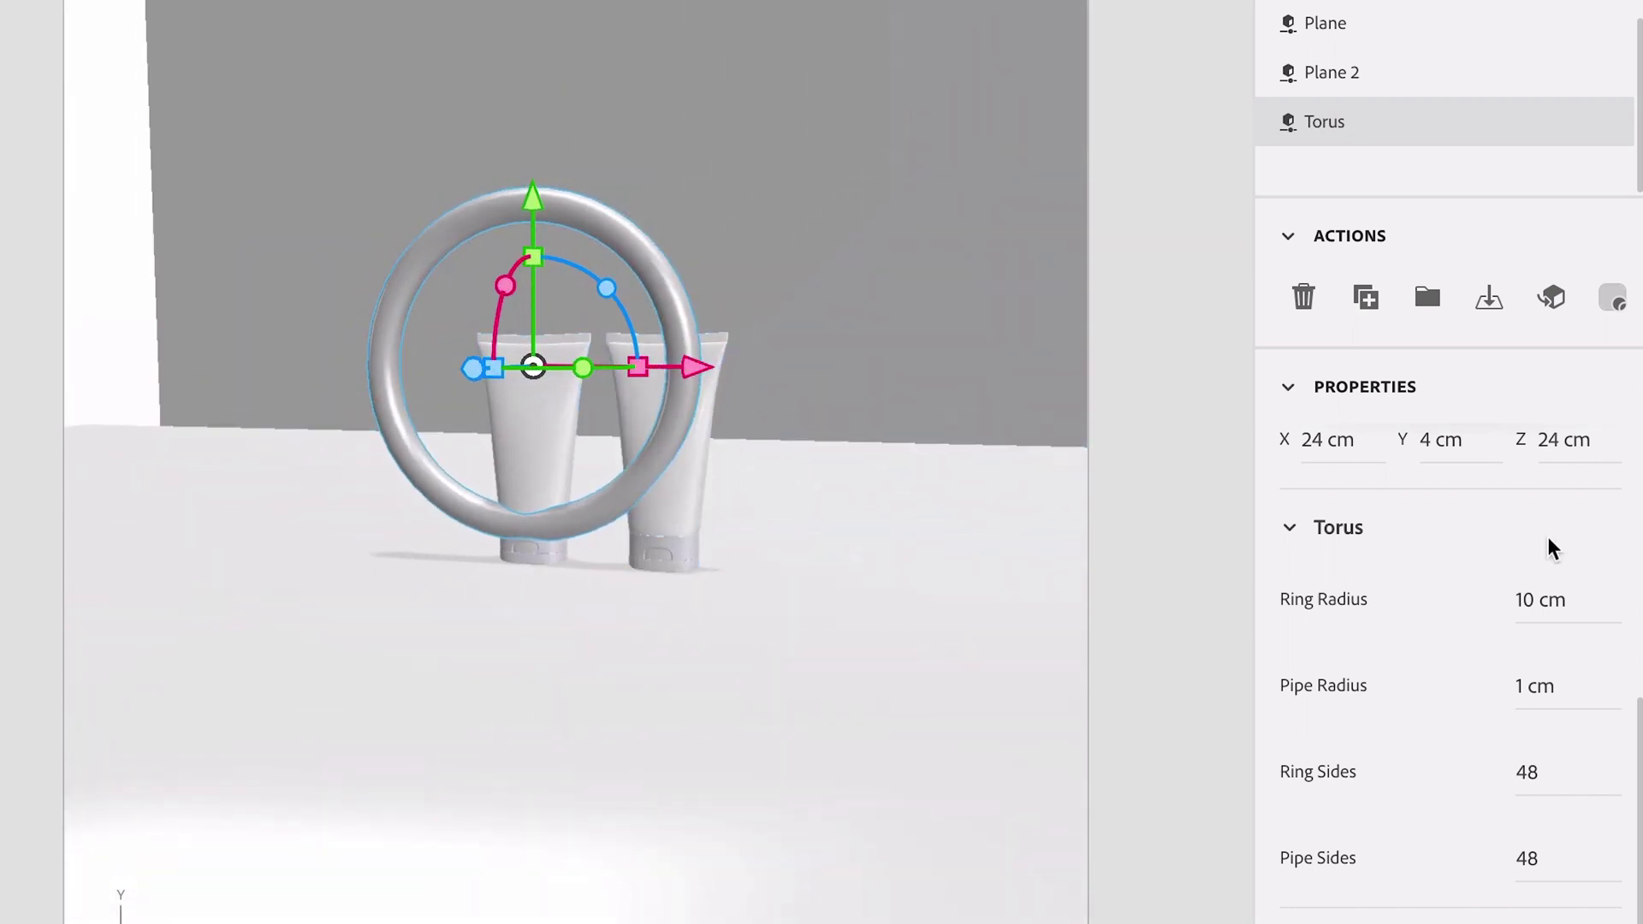
{"action": "left_click", "coordinate": [1541, 602]}
{"action": "key", "text": "Down"}
{"action": "key", "text": "Down"}
{"action": "key", "text": "Down"}
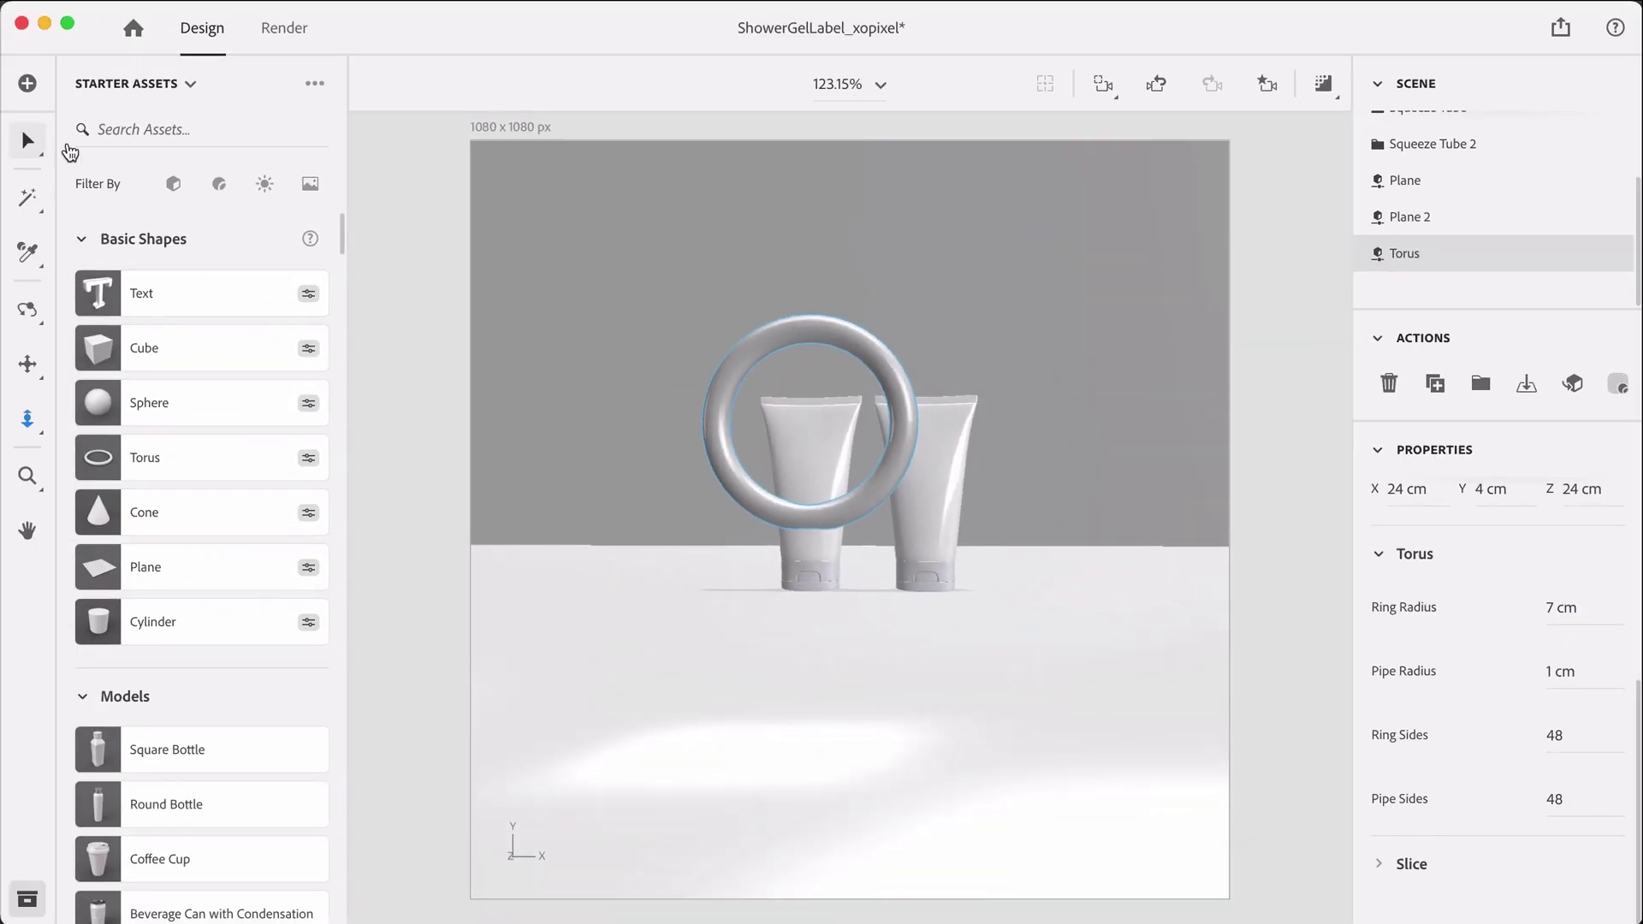
Shrink the torus to about 60% and raise it to the left of the tubes
{"action": "left_click_drag", "start_coordinate": [635, 358], "coordinate": [565, 364]}
{"action": "left_click_drag", "start_coordinate": [841, 428], "coordinate": [485, 337]}
{"action": "key", "text": "3"}
{"action": "left_click_drag", "start_coordinate": [706, 586], "coordinate": [717, 547]}
{"action": "left_click", "coordinate": [27, 140]}
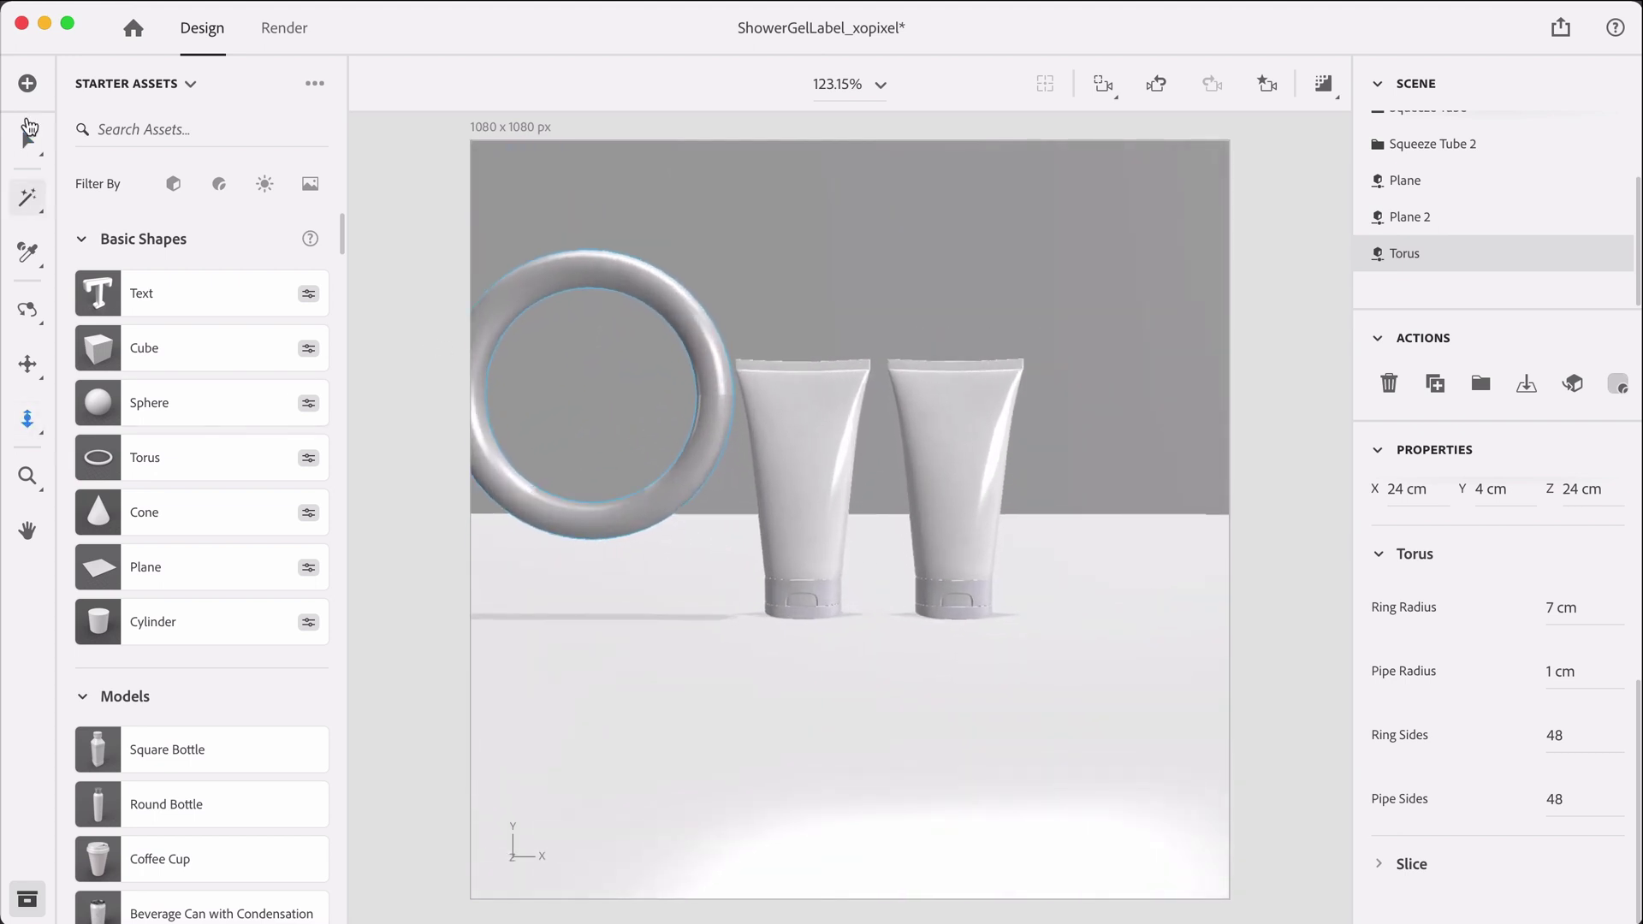
{"action": "left_click_drag", "start_coordinate": [689, 392], "coordinate": [647, 387]}
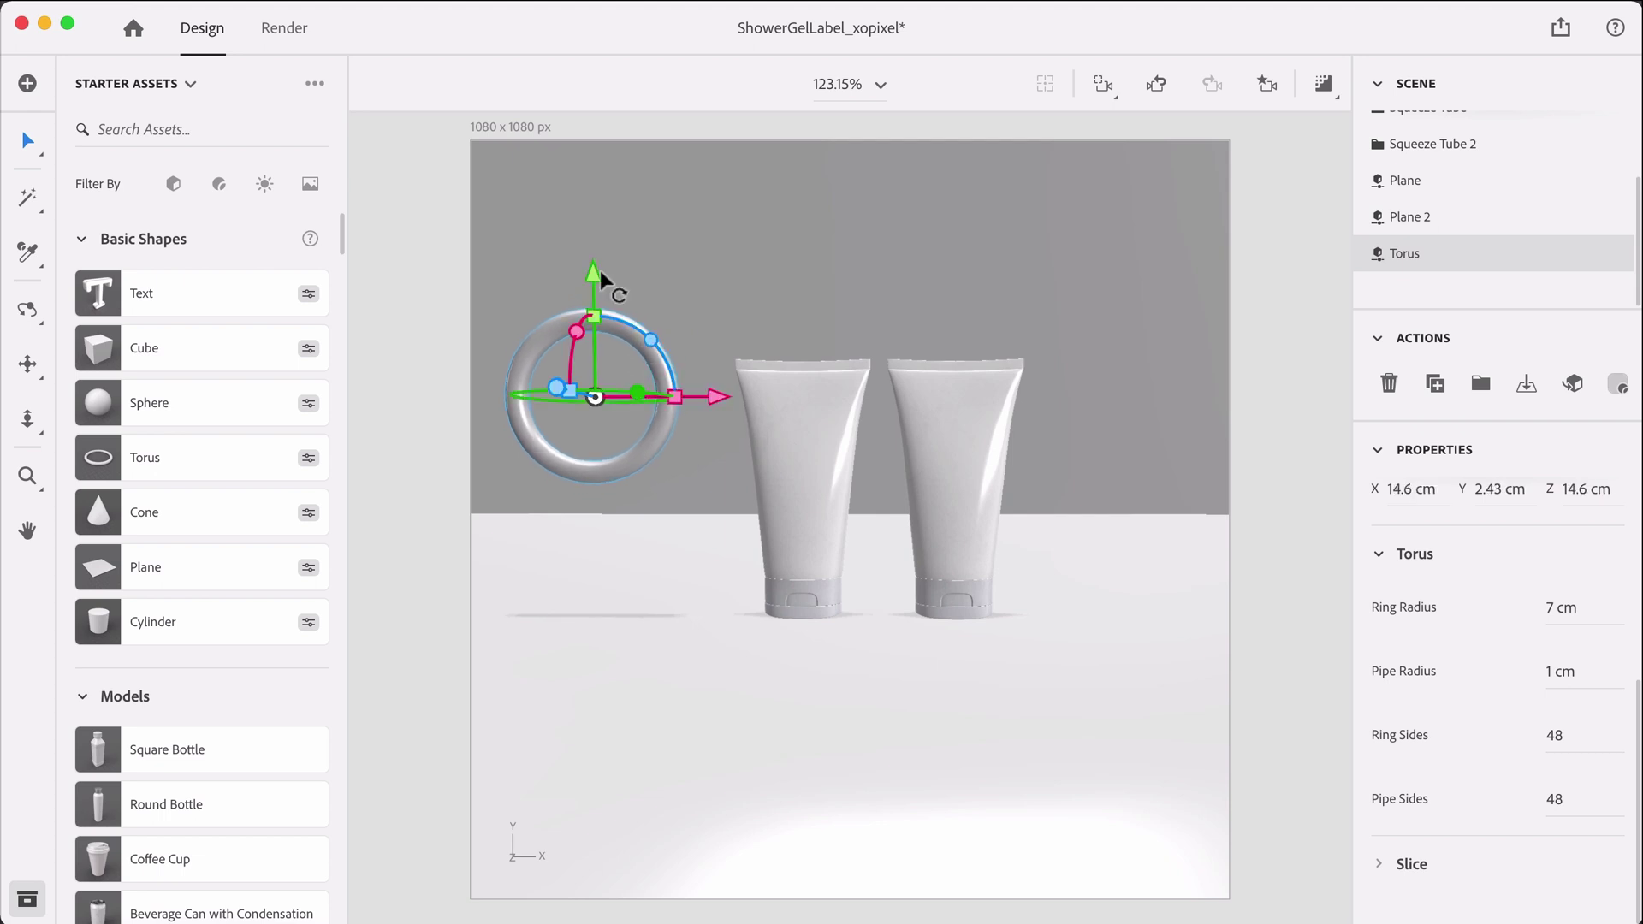
{"action": "left_click_drag", "start_coordinate": [598, 275], "coordinate": [602, 231]}
{"action": "left_click_drag", "start_coordinate": [713, 358], "coordinate": [717, 359]}
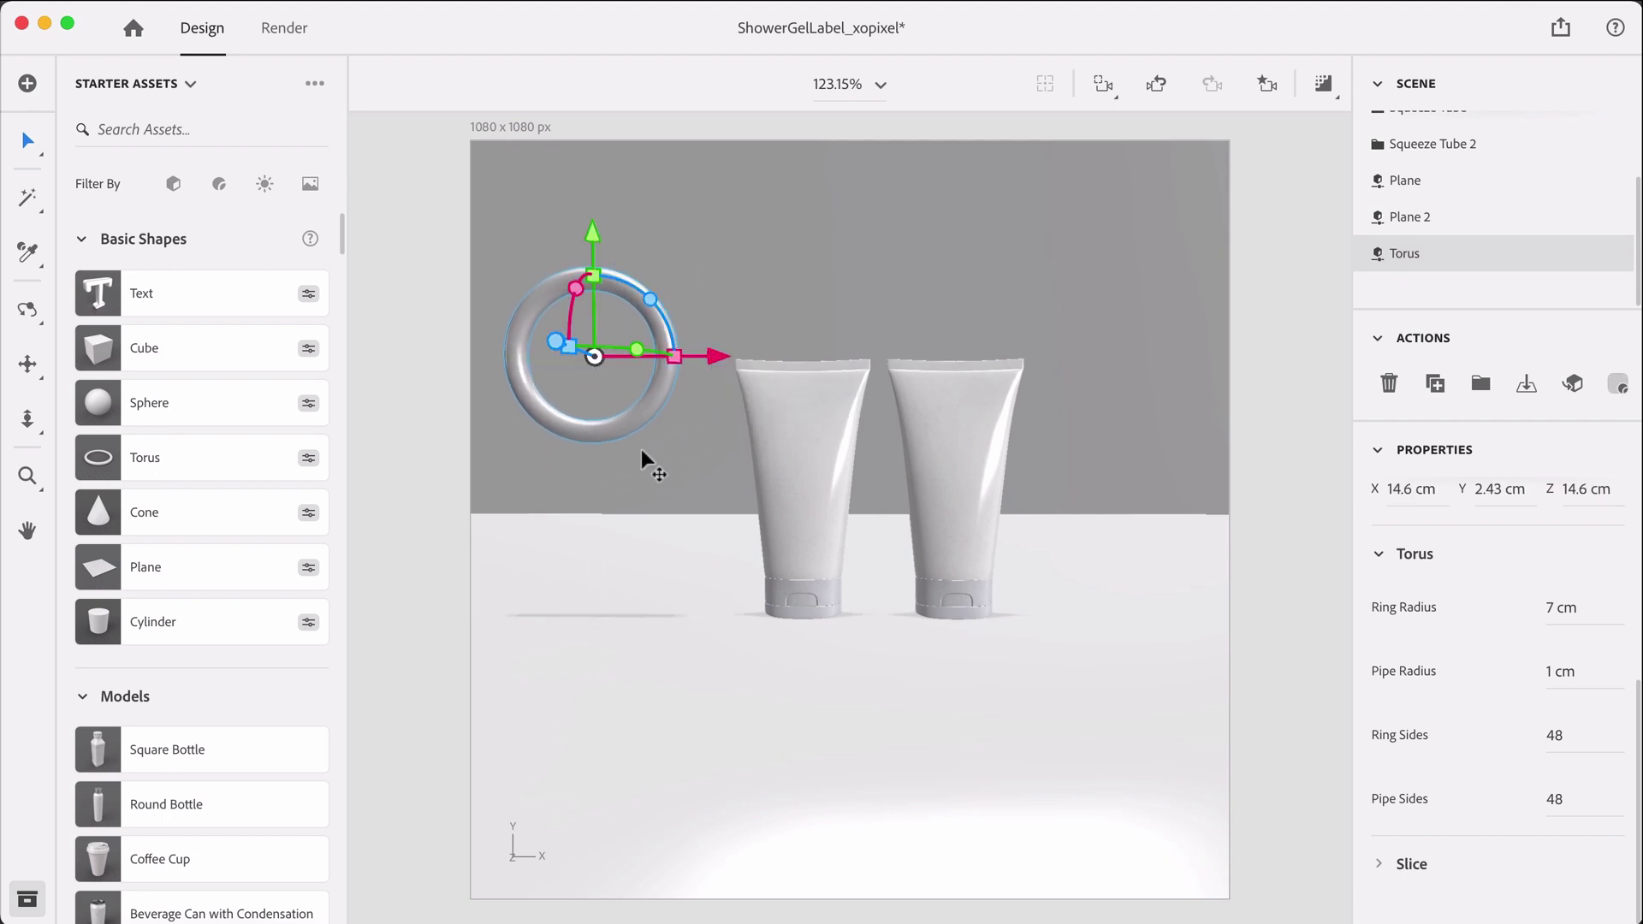
{"action": "left_click", "coordinate": [27, 363]}
{"action": "left_click_drag", "start_coordinate": [710, 590], "coordinate": [734, 569]}
{"action": "key", "text": "3"}
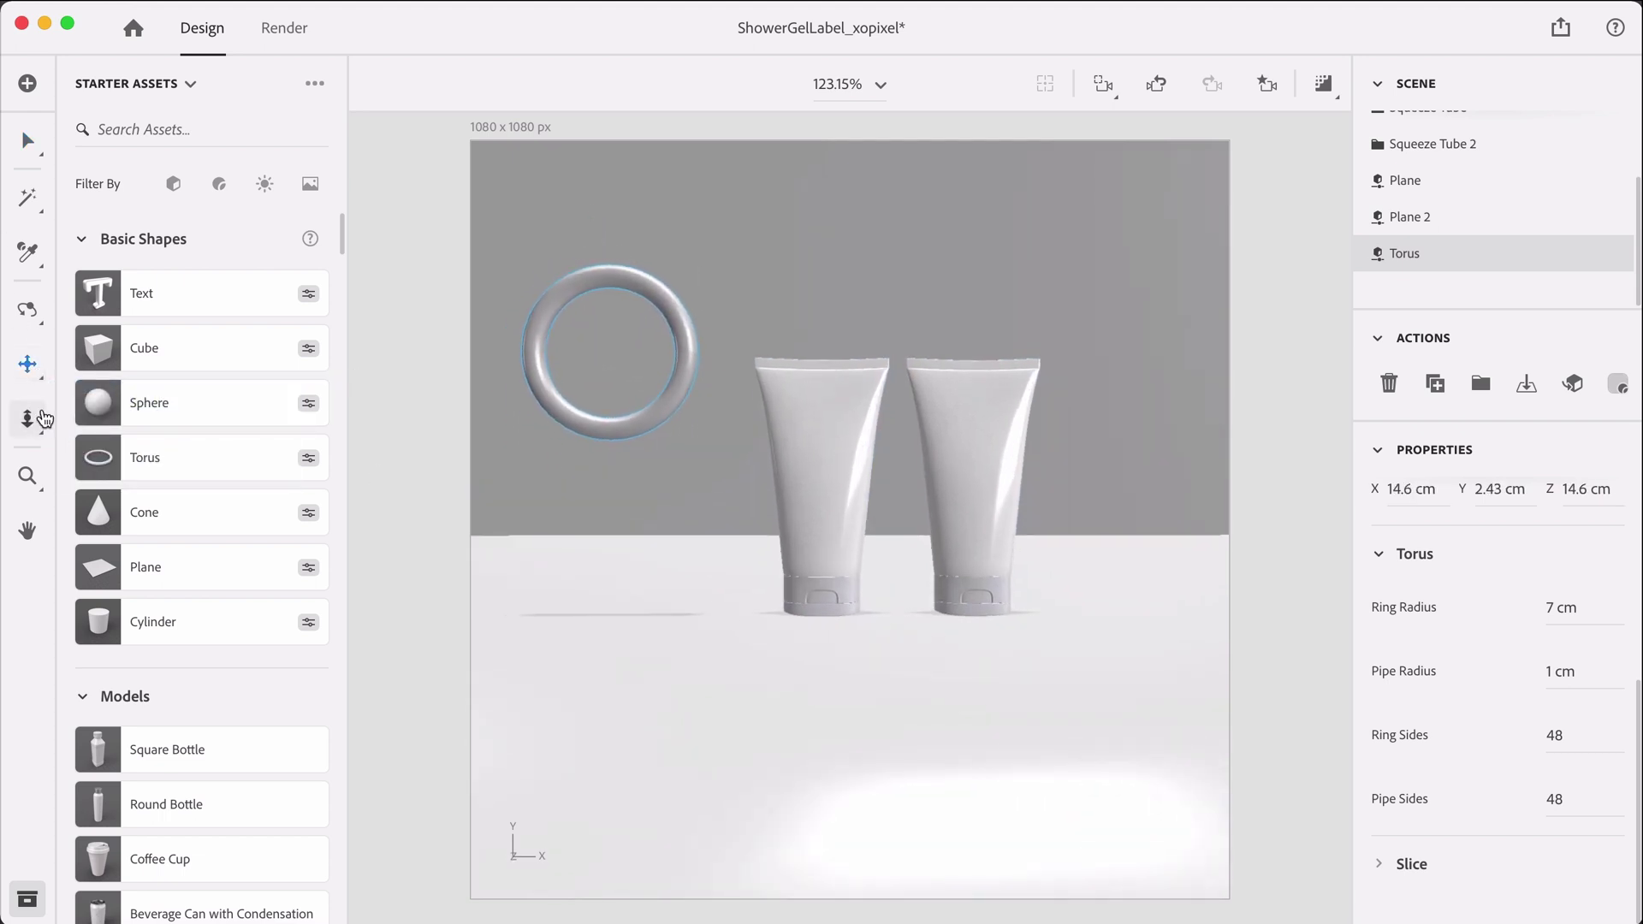
{"action": "left_click_drag", "start_coordinate": [743, 413], "coordinate": [741, 427]}
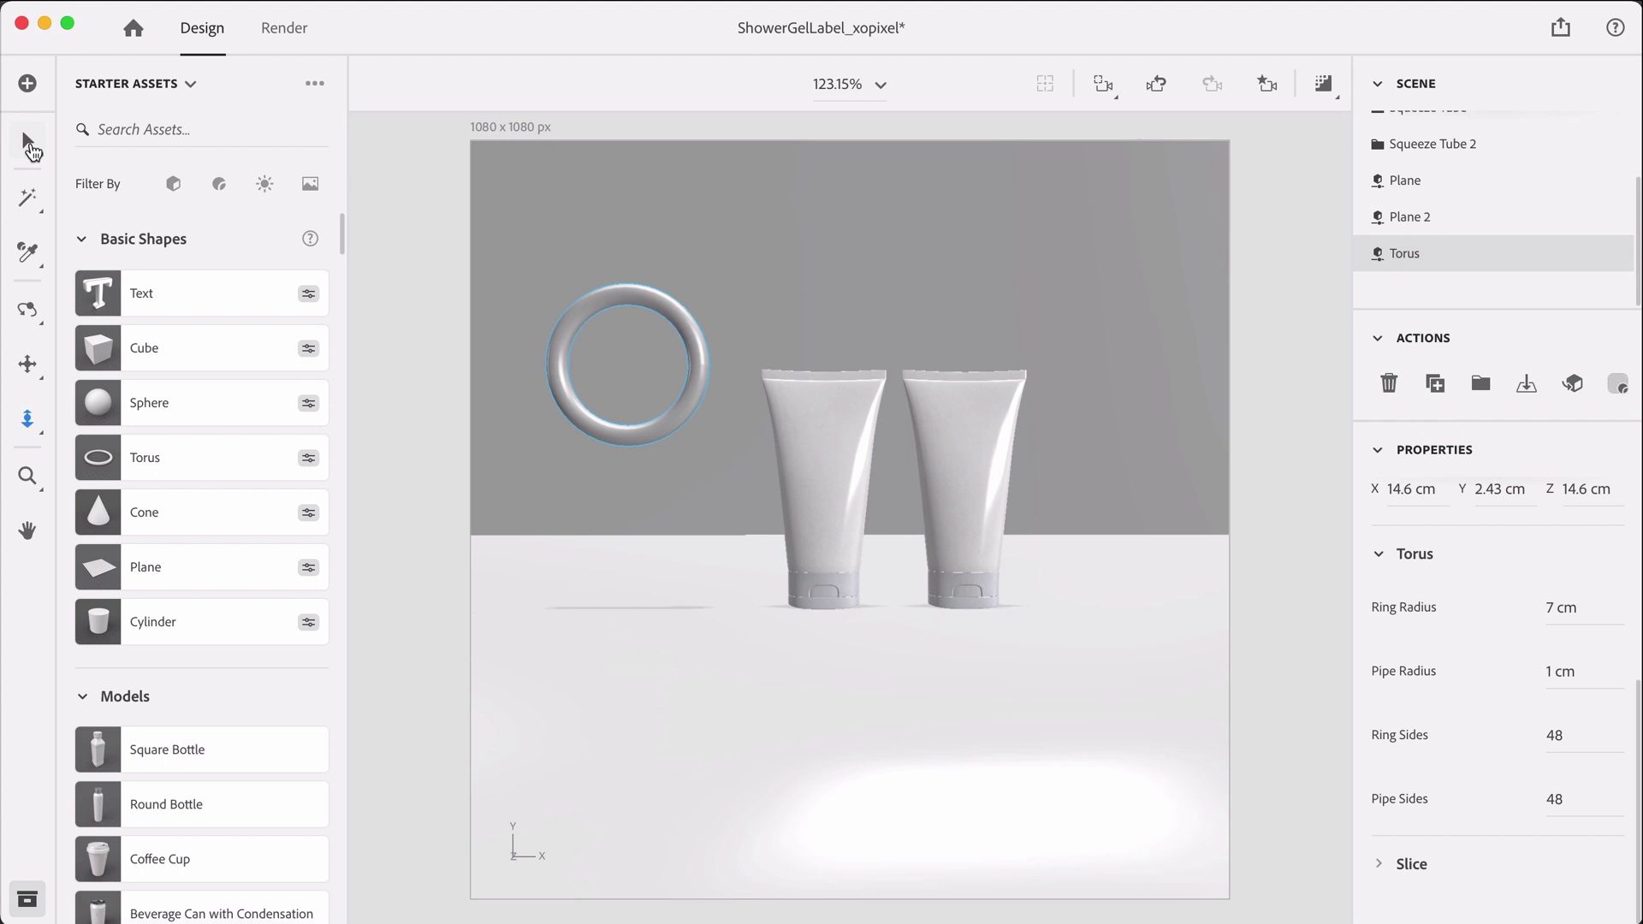
Alt-drag a copy of the torus, enlarge it, and lower it into an arch over the tubes
{"action": "left_click", "coordinate": [28, 140]}
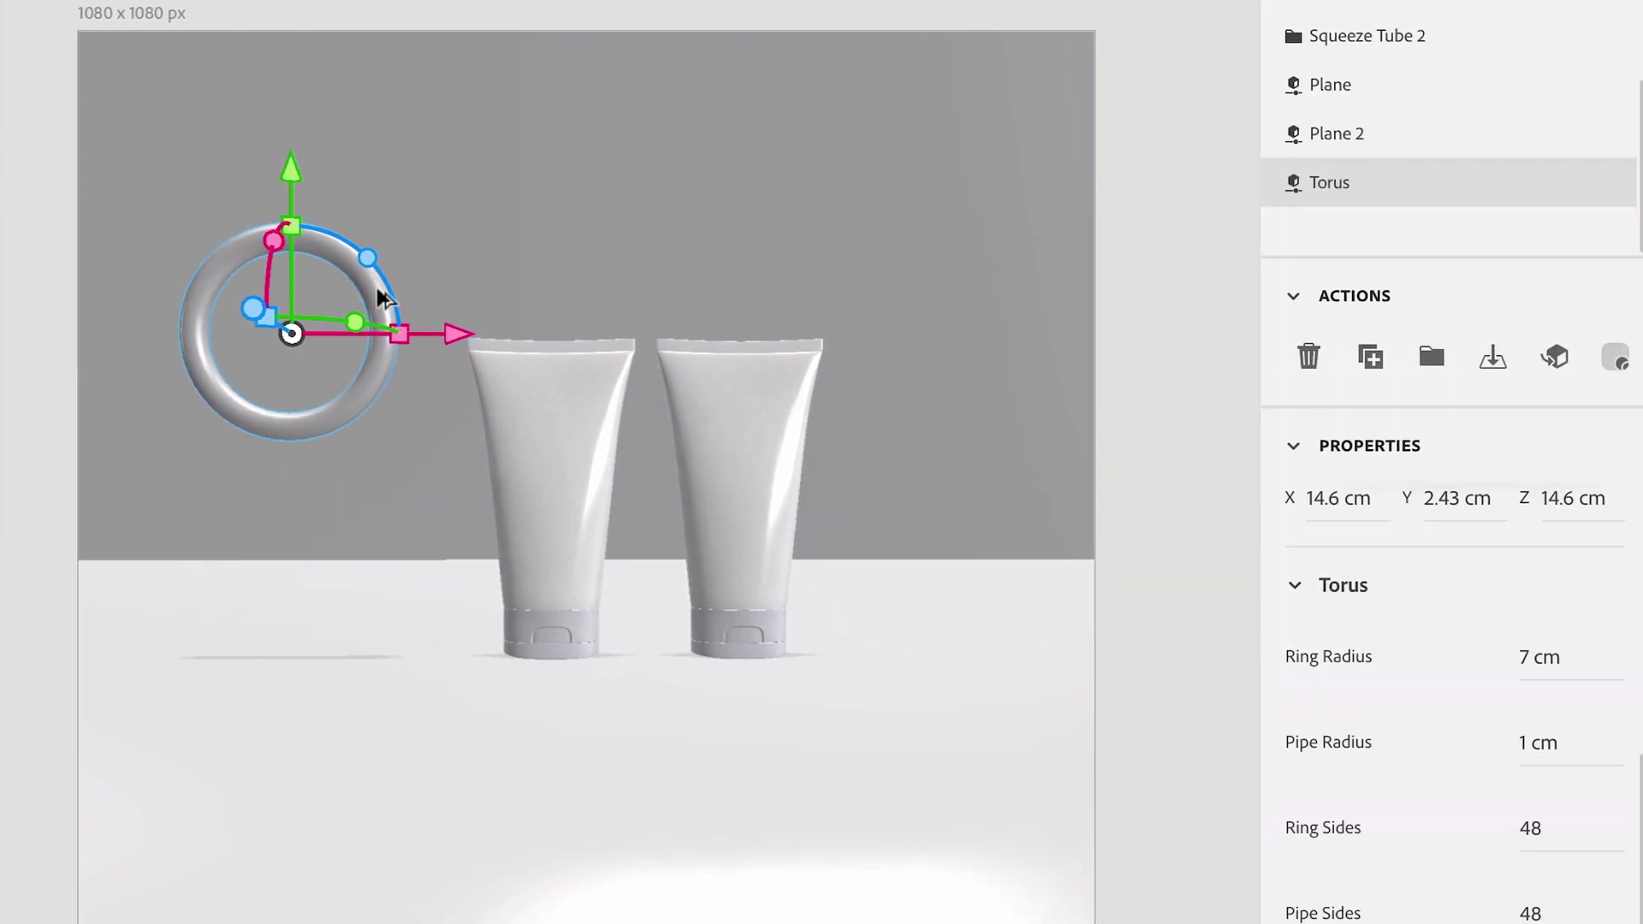
{"action": "left_click_drag", "start_coordinate": [383, 298], "coordinate": [682, 309], "text": "alt"}
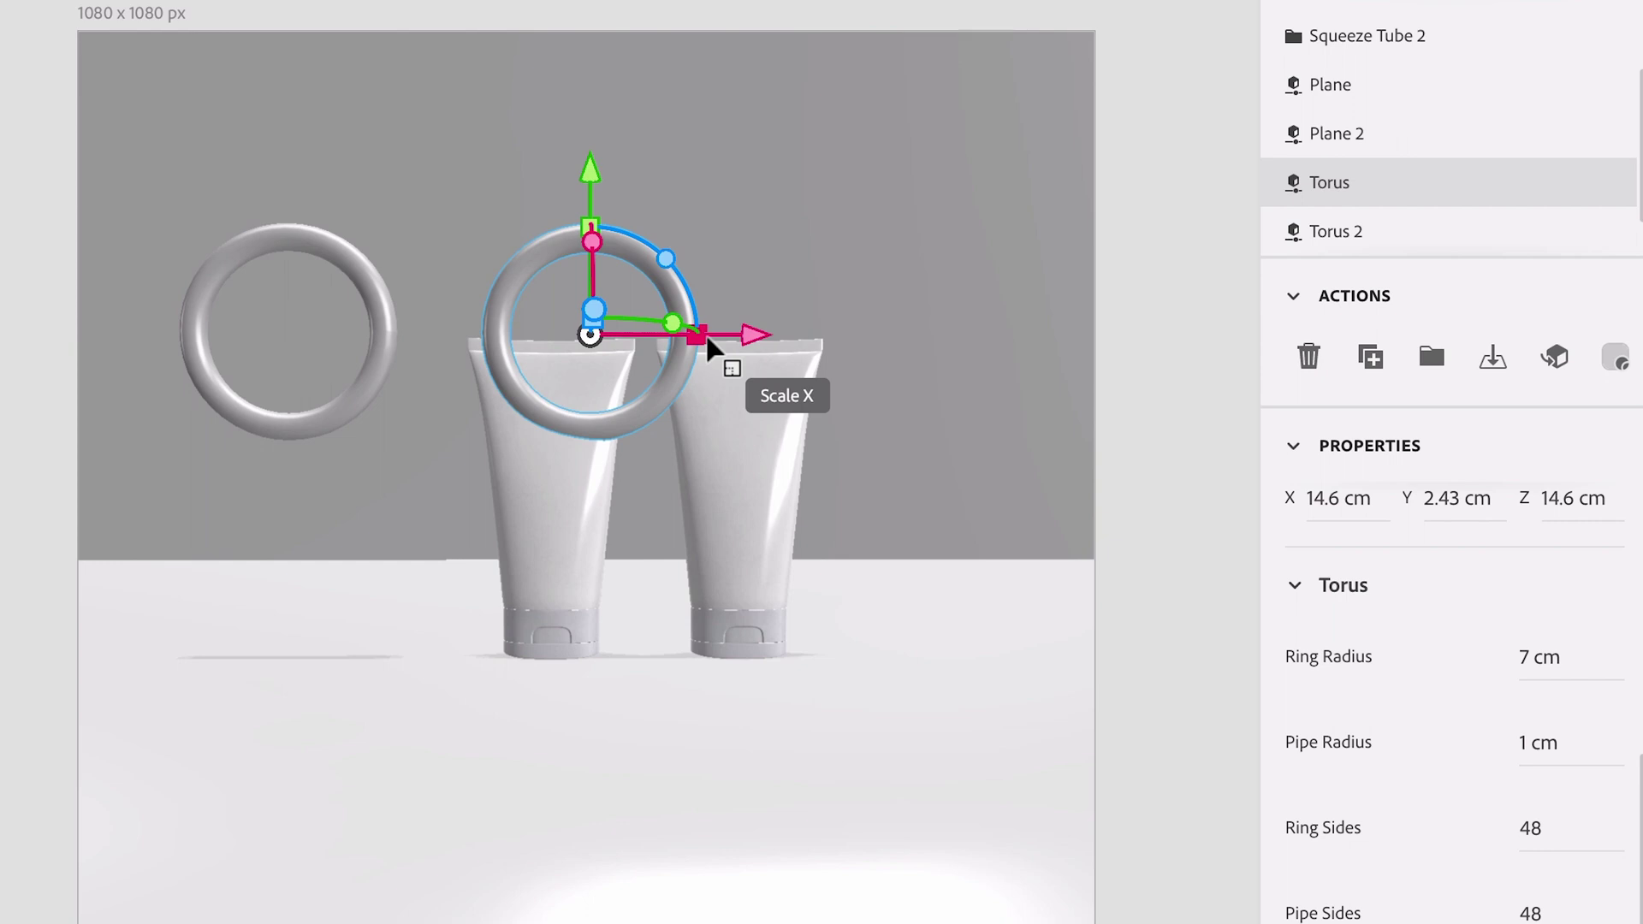
{"action": "left_click_drag", "start_coordinate": [707, 339], "coordinate": [833, 459]}
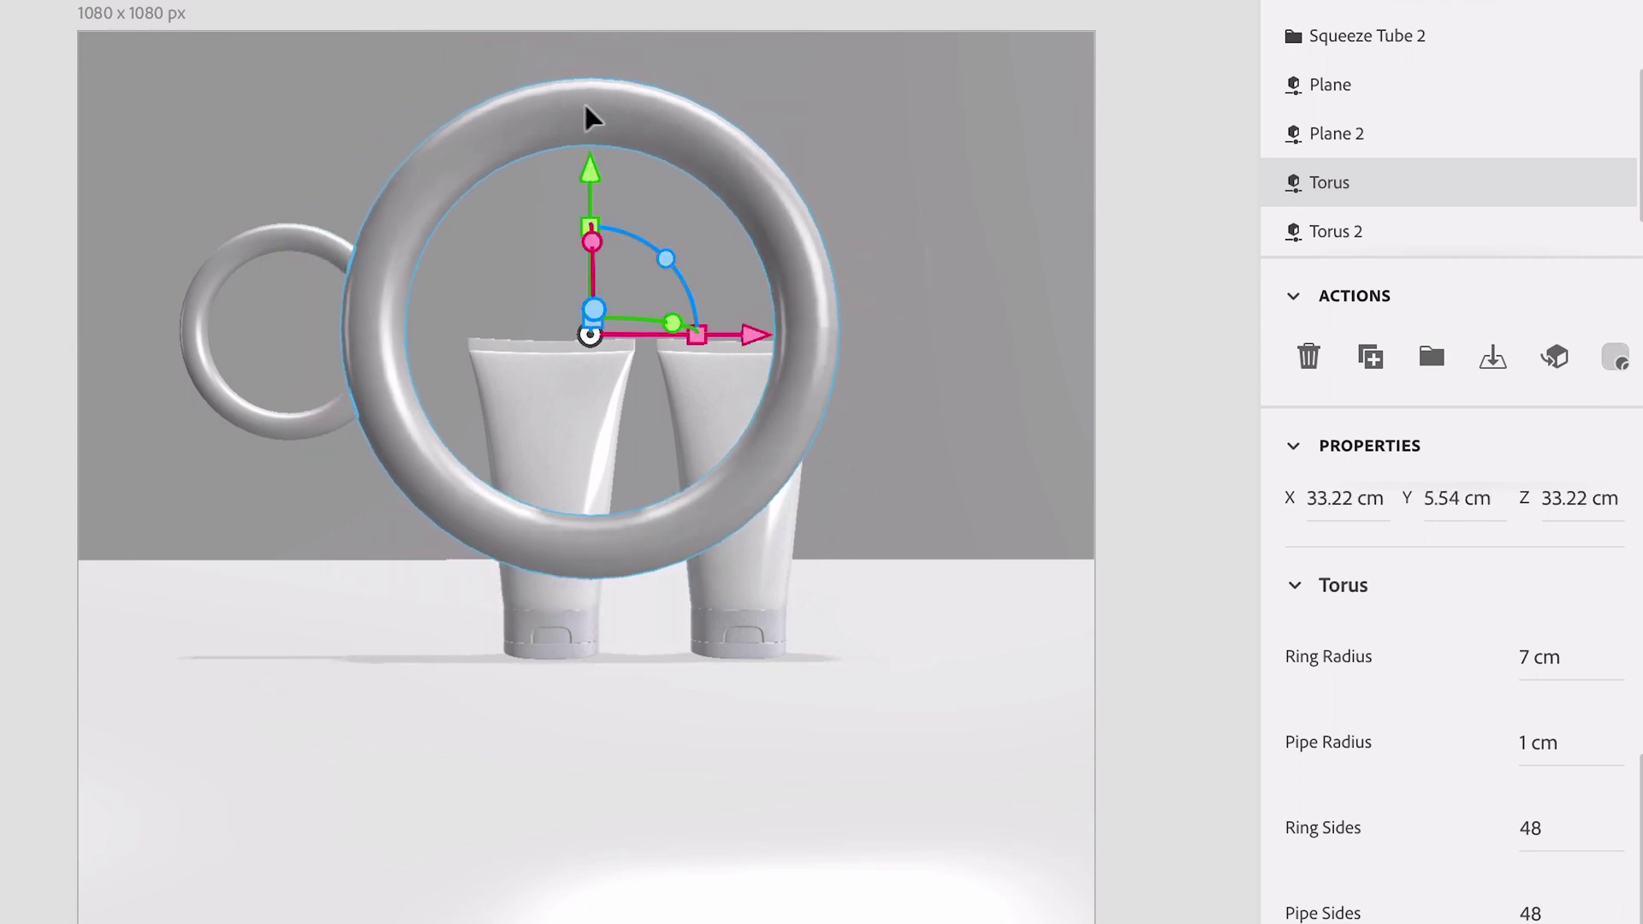
{"action": "left_click_drag", "start_coordinate": [598, 191], "coordinate": [594, 468]}
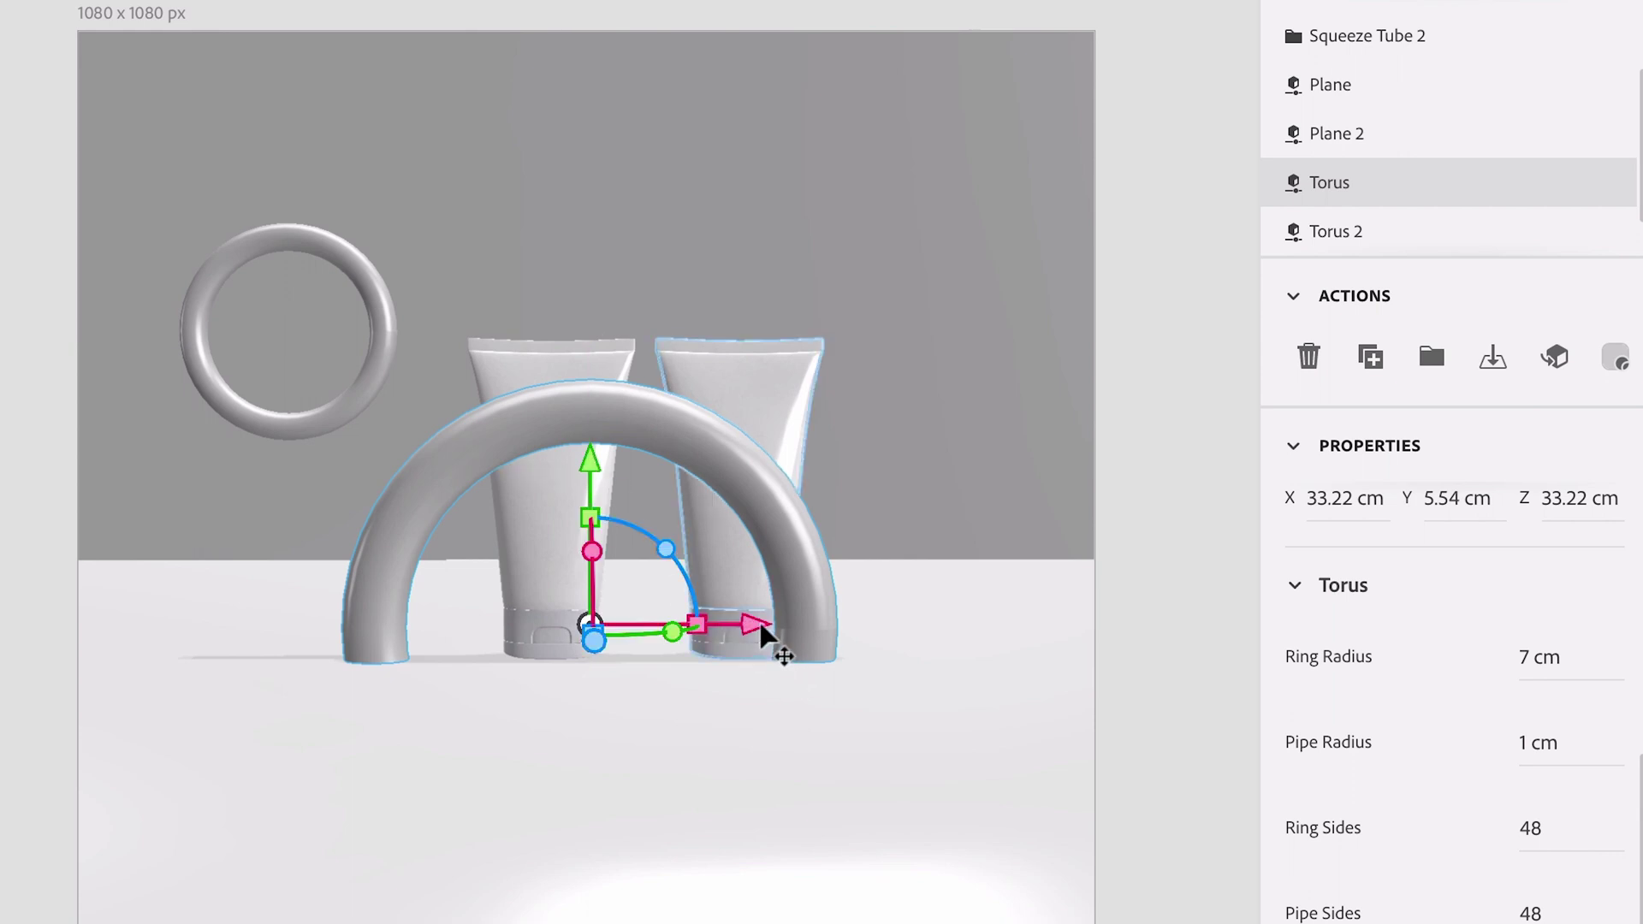
{"action": "left_click_drag", "start_coordinate": [757, 624], "coordinate": [831, 649]}
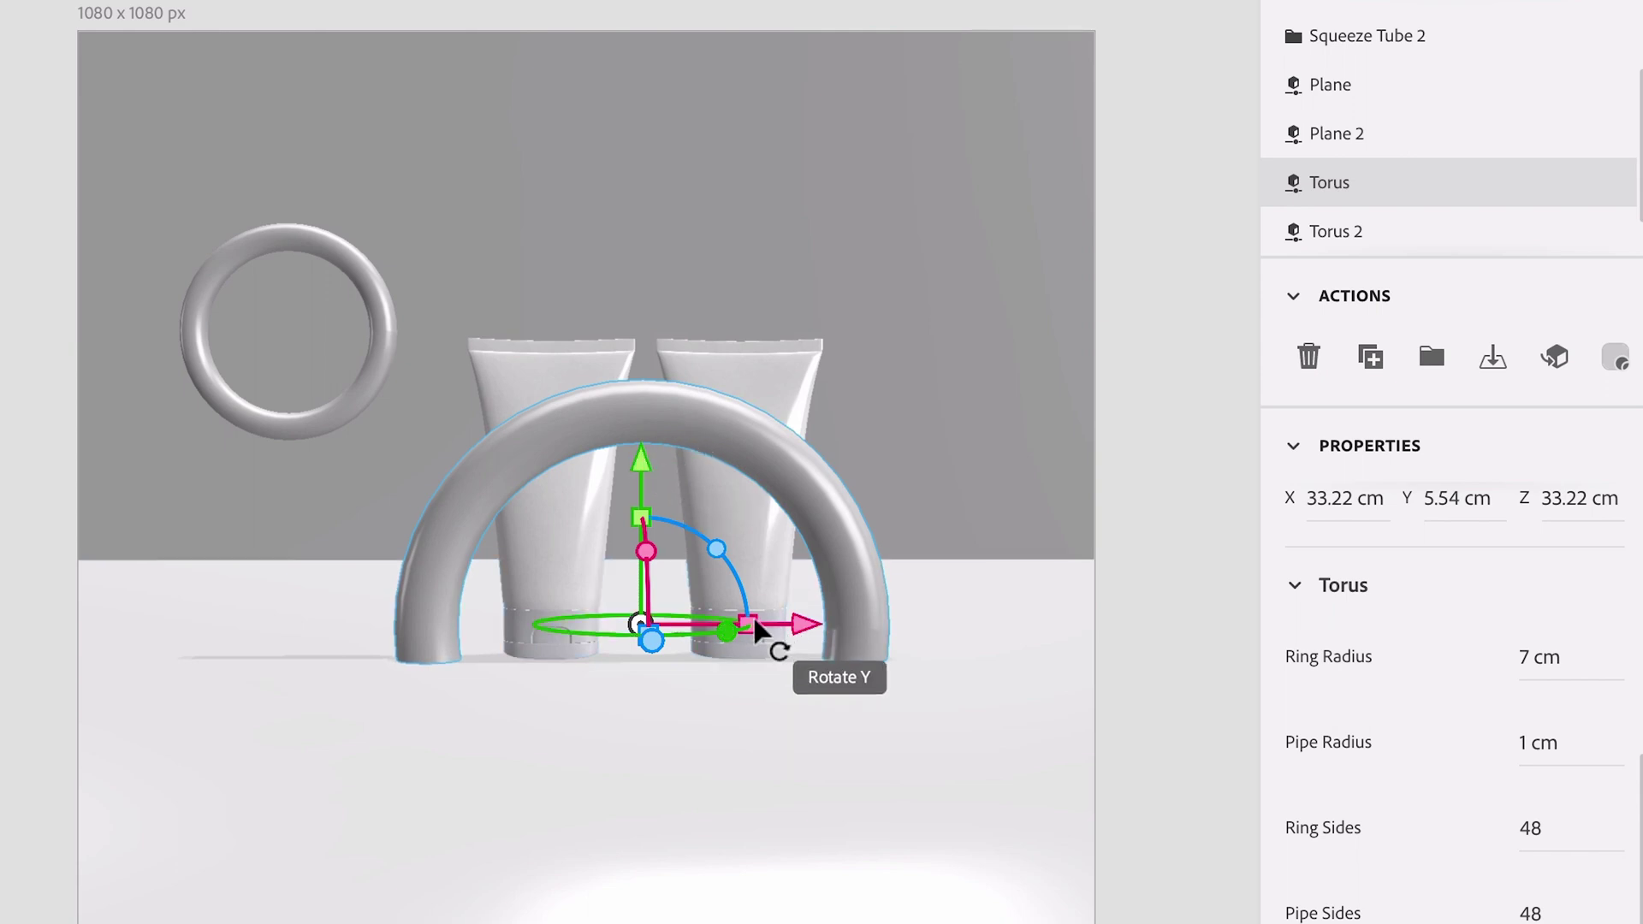
{"action": "mouse_move", "coordinate": [750, 627]}
{"action": "left_mouse_down"}
{"action": "mouse_move", "coordinate": [792, 640]}
{"action": "mouse_move", "coordinate": [781, 632]}
{"action": "left_mouse_up"}
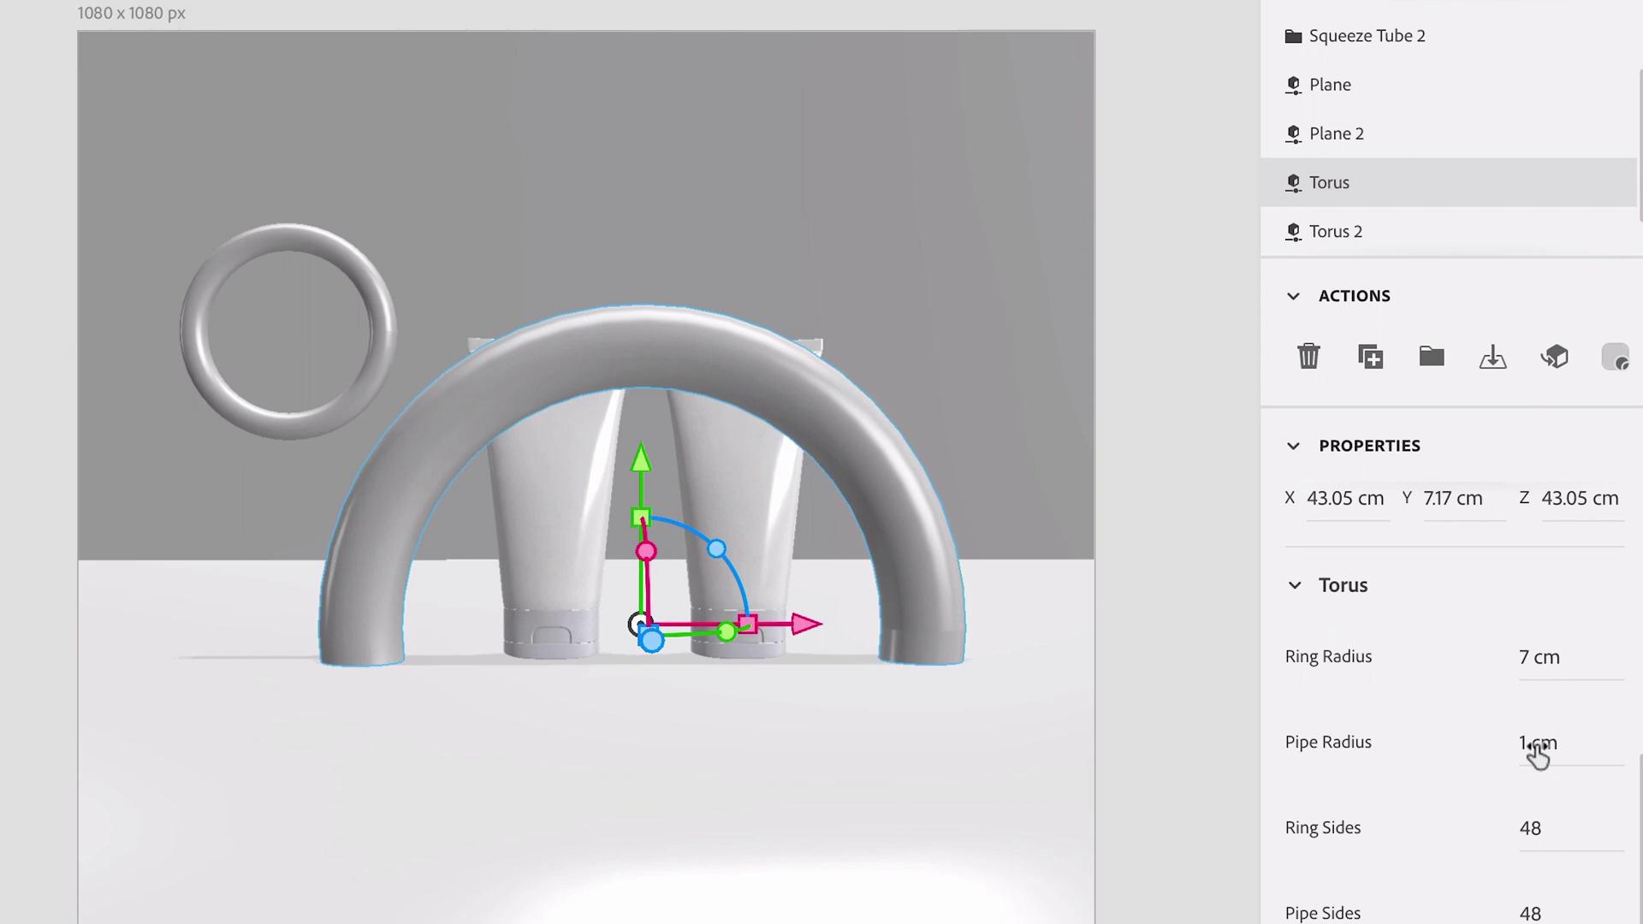
Thin the arch to 0.5 cm Pipe Radius, set it behind the tubes, and add a sphere
{"action": "left_click", "coordinate": [1538, 745]}
{"action": "type", "text": "0.5"}
{"action": "key", "text": "Return"}
{"action": "left_click_drag", "start_coordinate": [649, 640], "coordinate": [652, 580]}
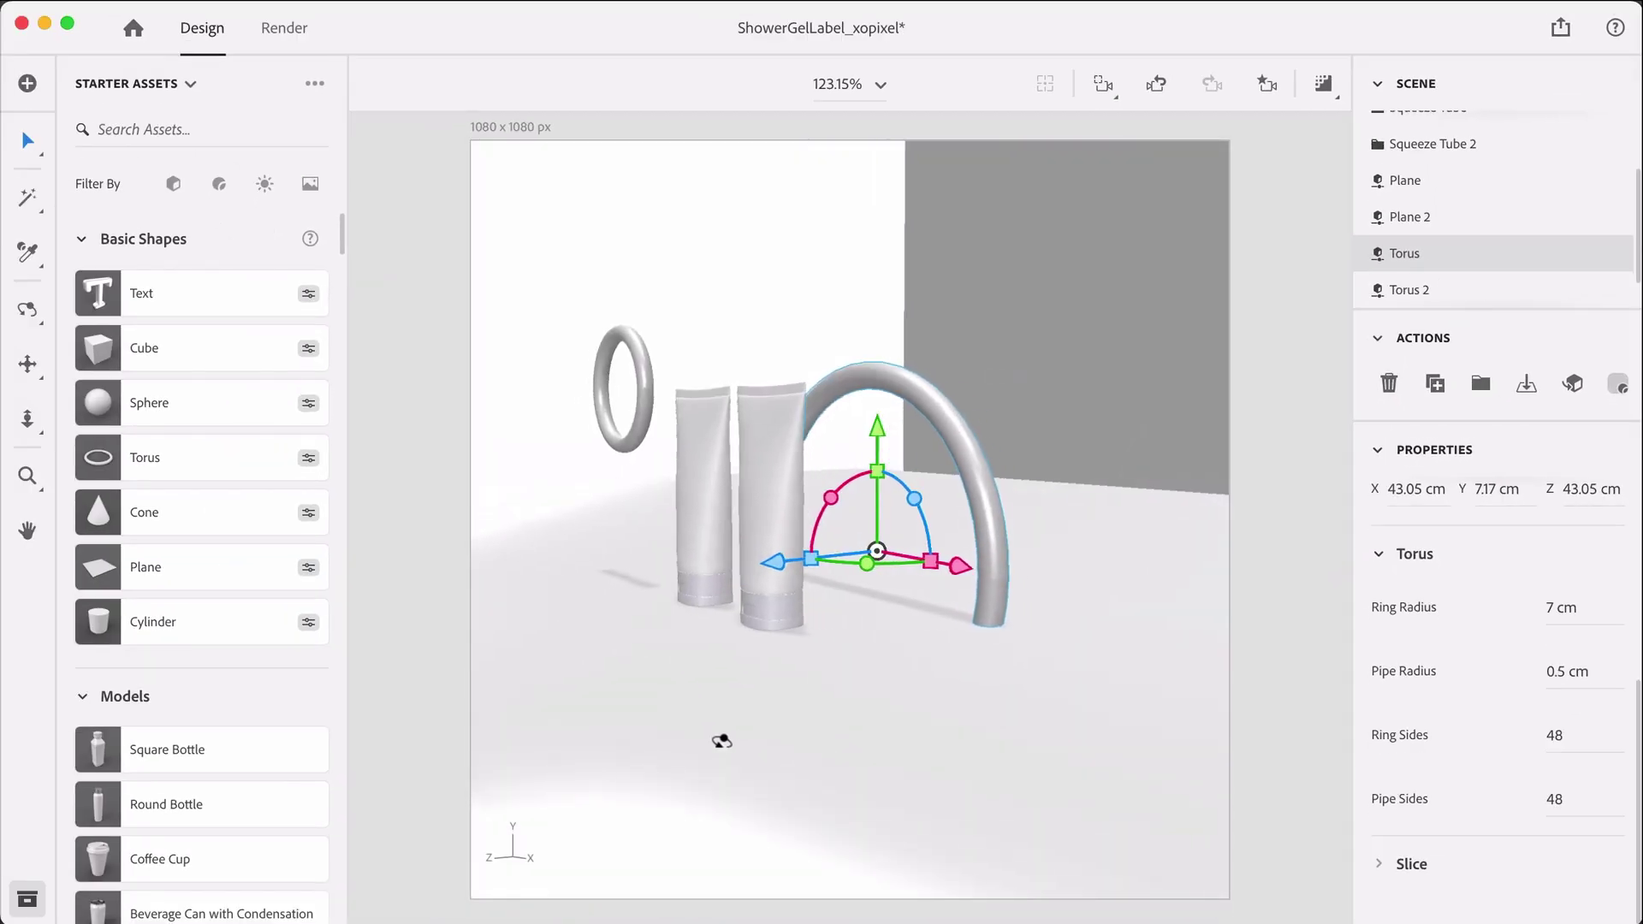
{"action": "left_click_drag", "start_coordinate": [775, 568], "coordinate": [792, 558]}
{"action": "middle_click_drag", "start_coordinate": [638, 676], "coordinate": [836, 671]}
{"action": "left_click", "coordinate": [833, 669]}
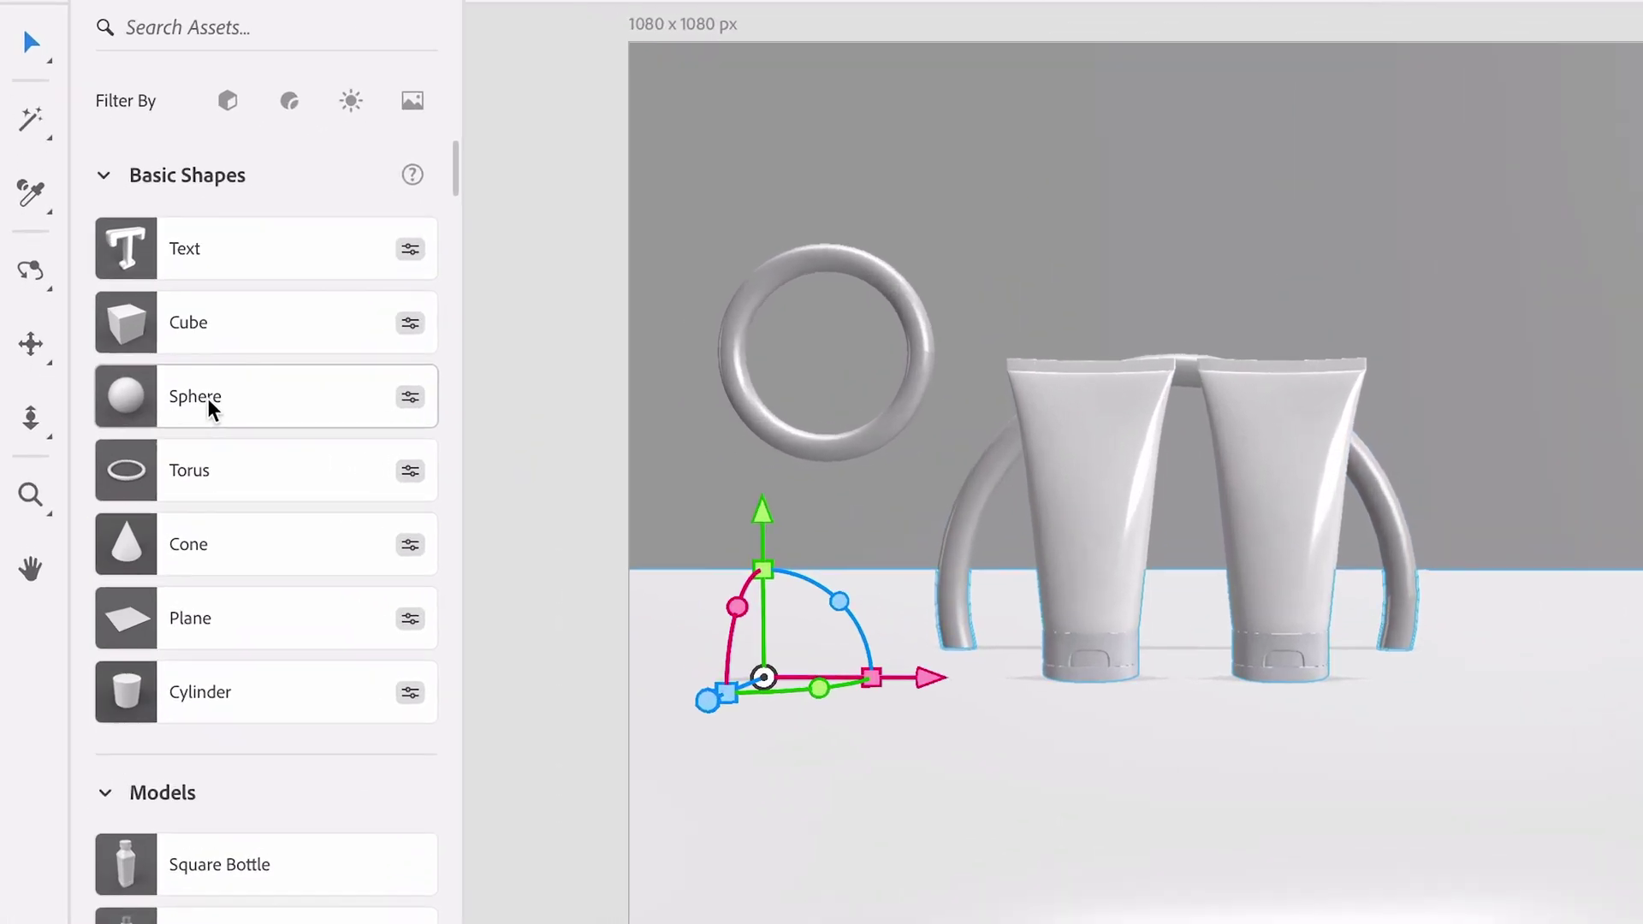
{"action": "left_click", "coordinate": [207, 397]}
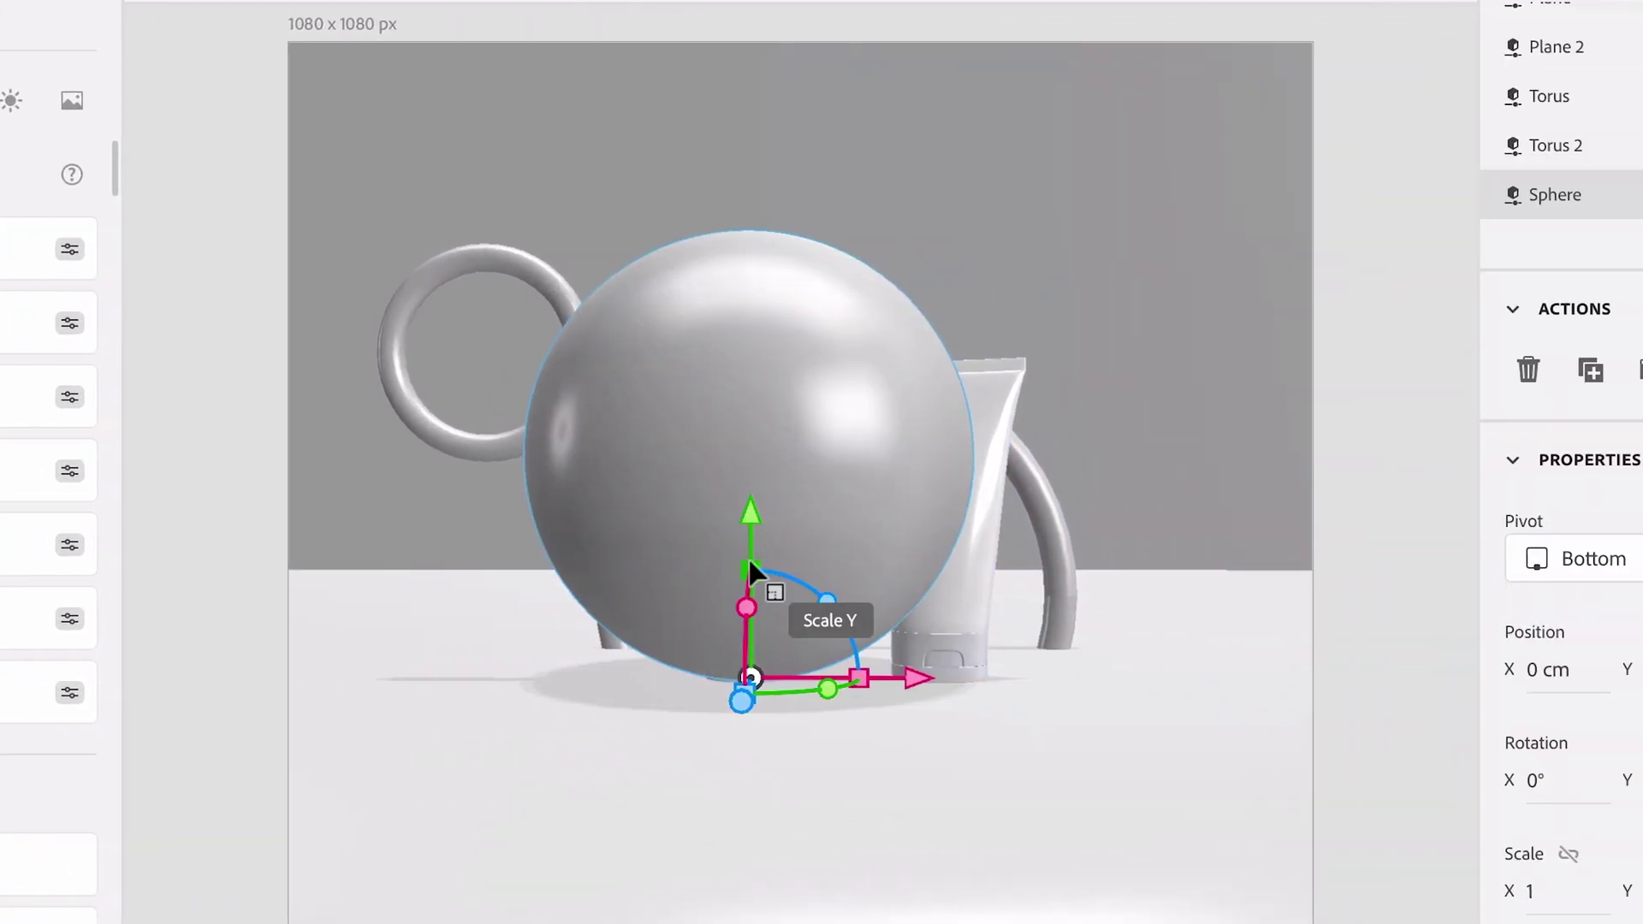
Scale the sphere down to 0.2 and place it under the left ring
{"action": "left_click_drag", "start_coordinate": [1092, 571], "coordinate": [1092, 573]}
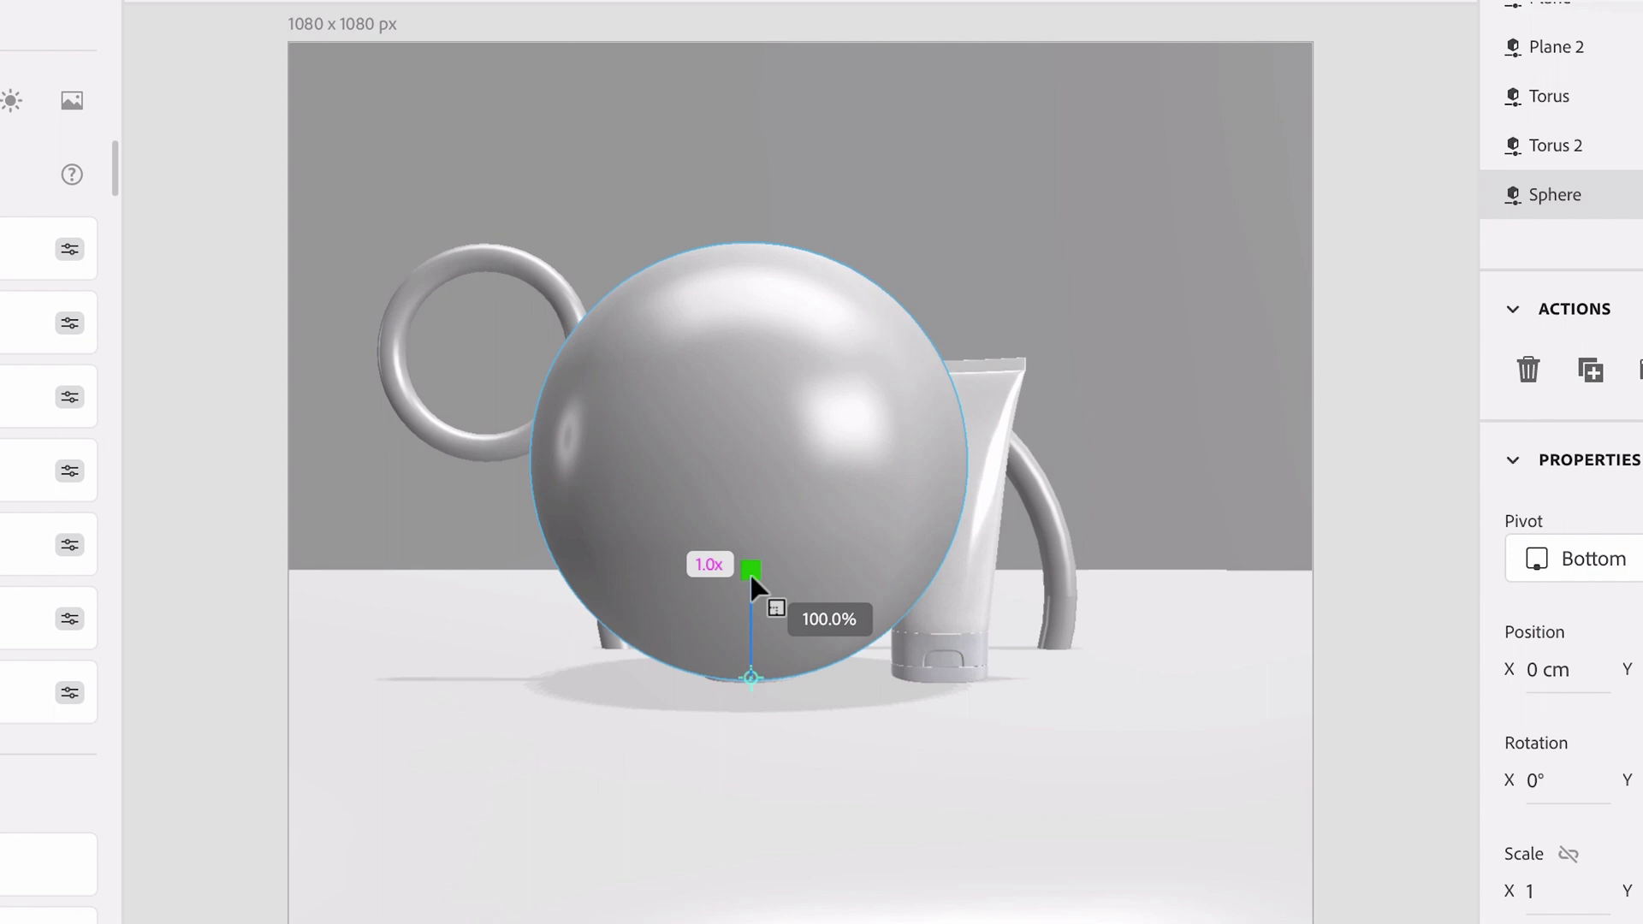
{"action": "left_click_drag", "start_coordinate": [751, 574], "coordinate": [480, 447]}
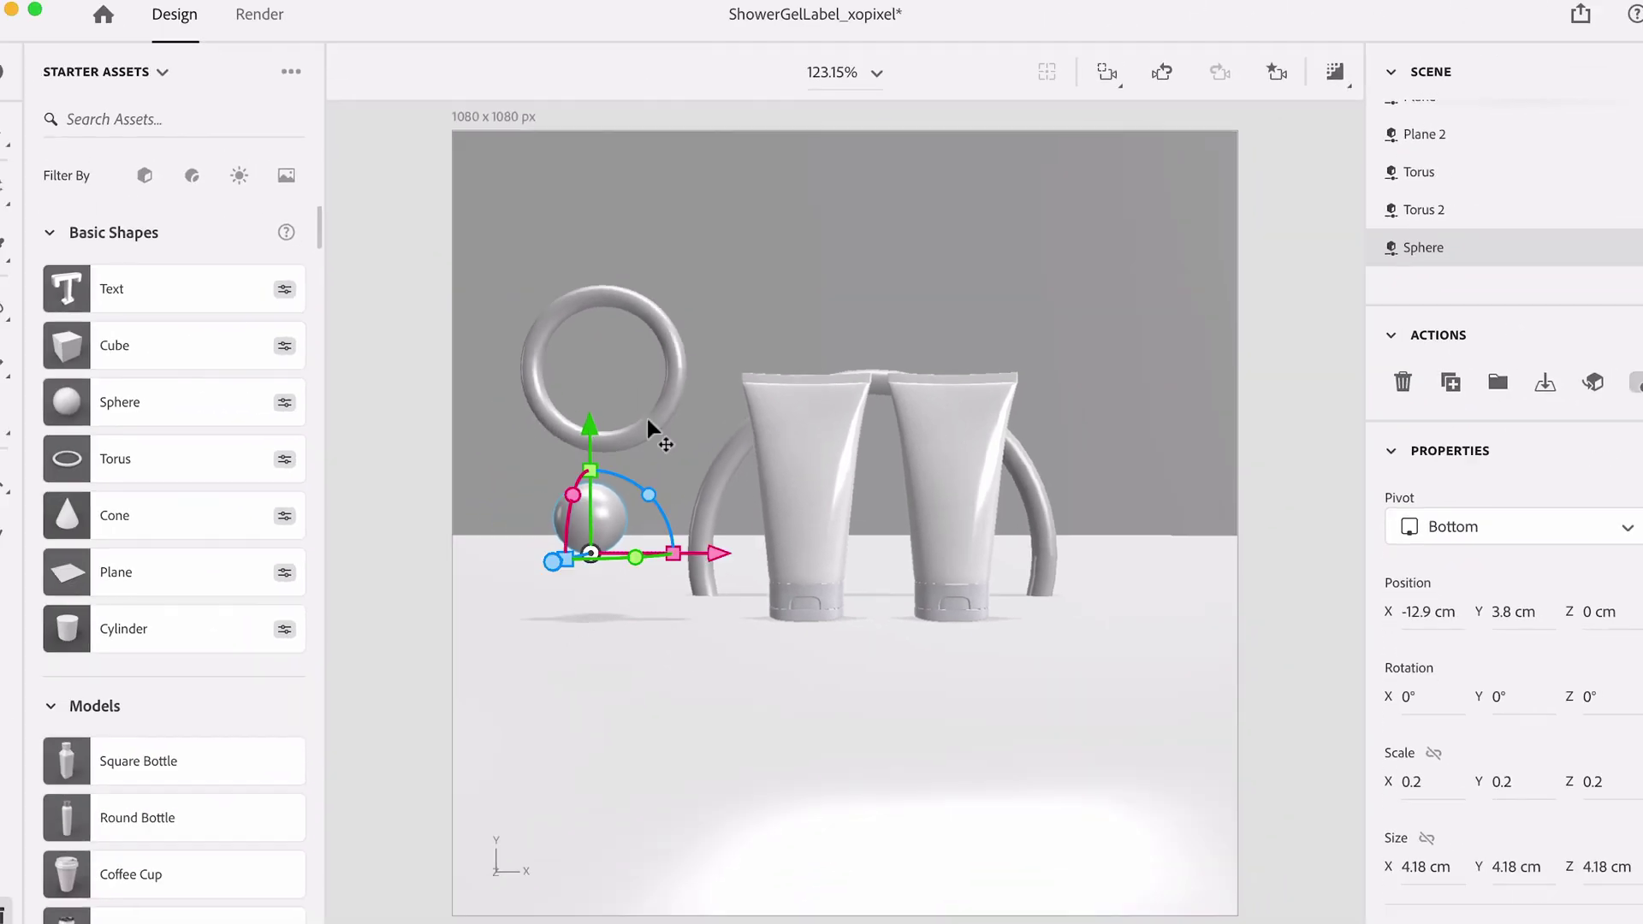
{"action": "left_click", "coordinate": [646, 418]}
{"action": "left_click", "coordinate": [590, 516]}
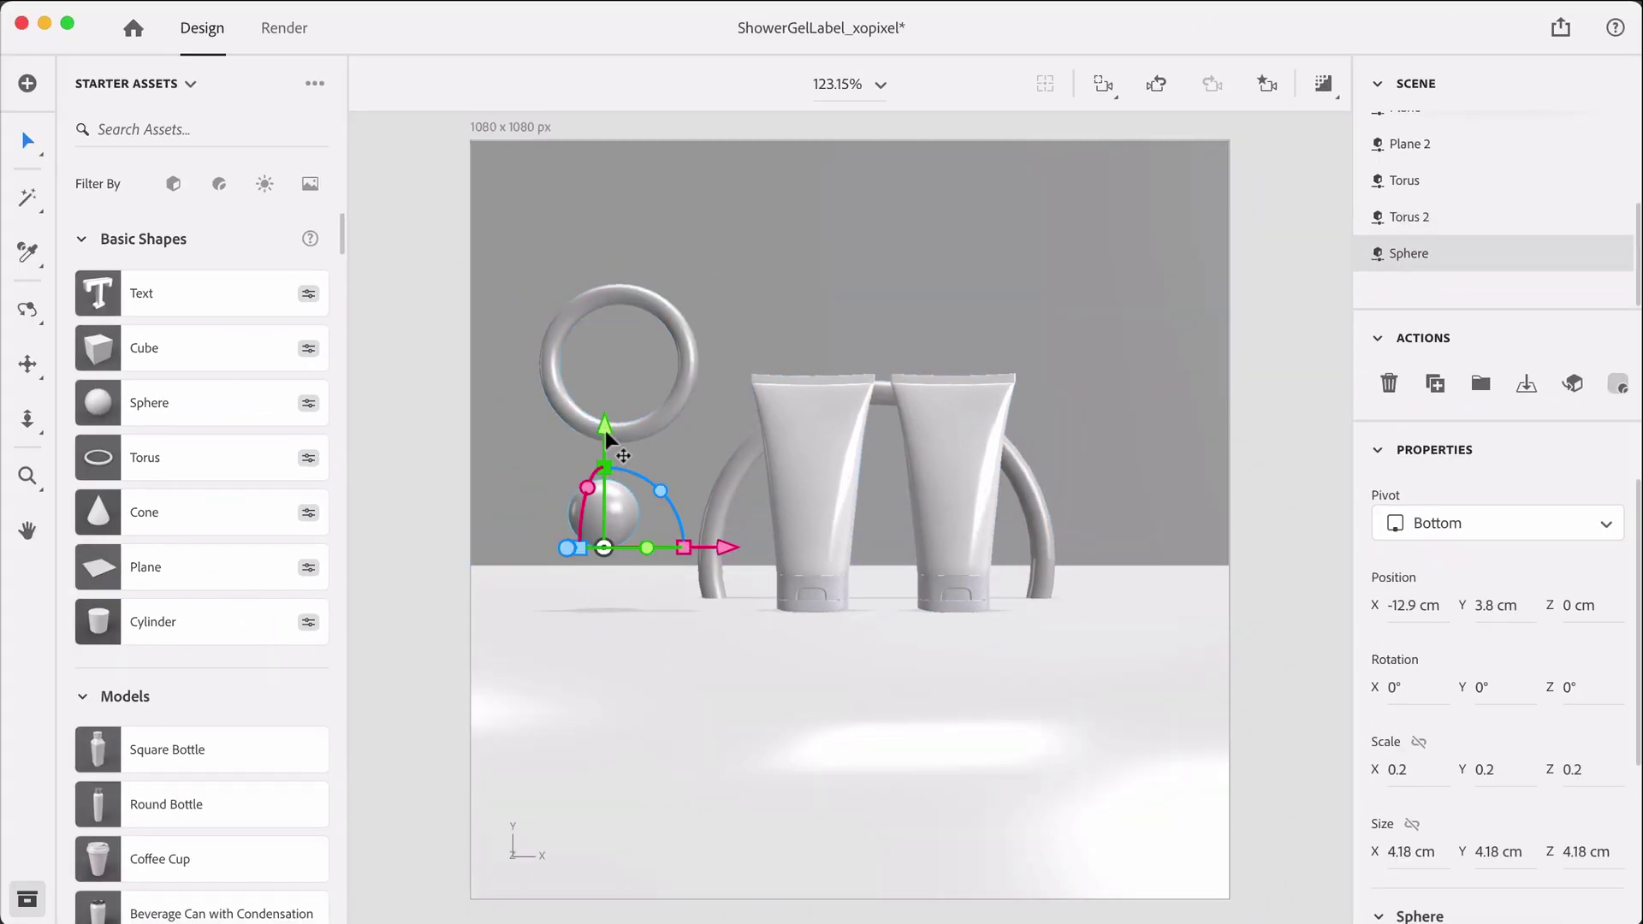
{"action": "left_click", "coordinate": [635, 425]}
{"action": "left_click", "coordinate": [615, 495]}
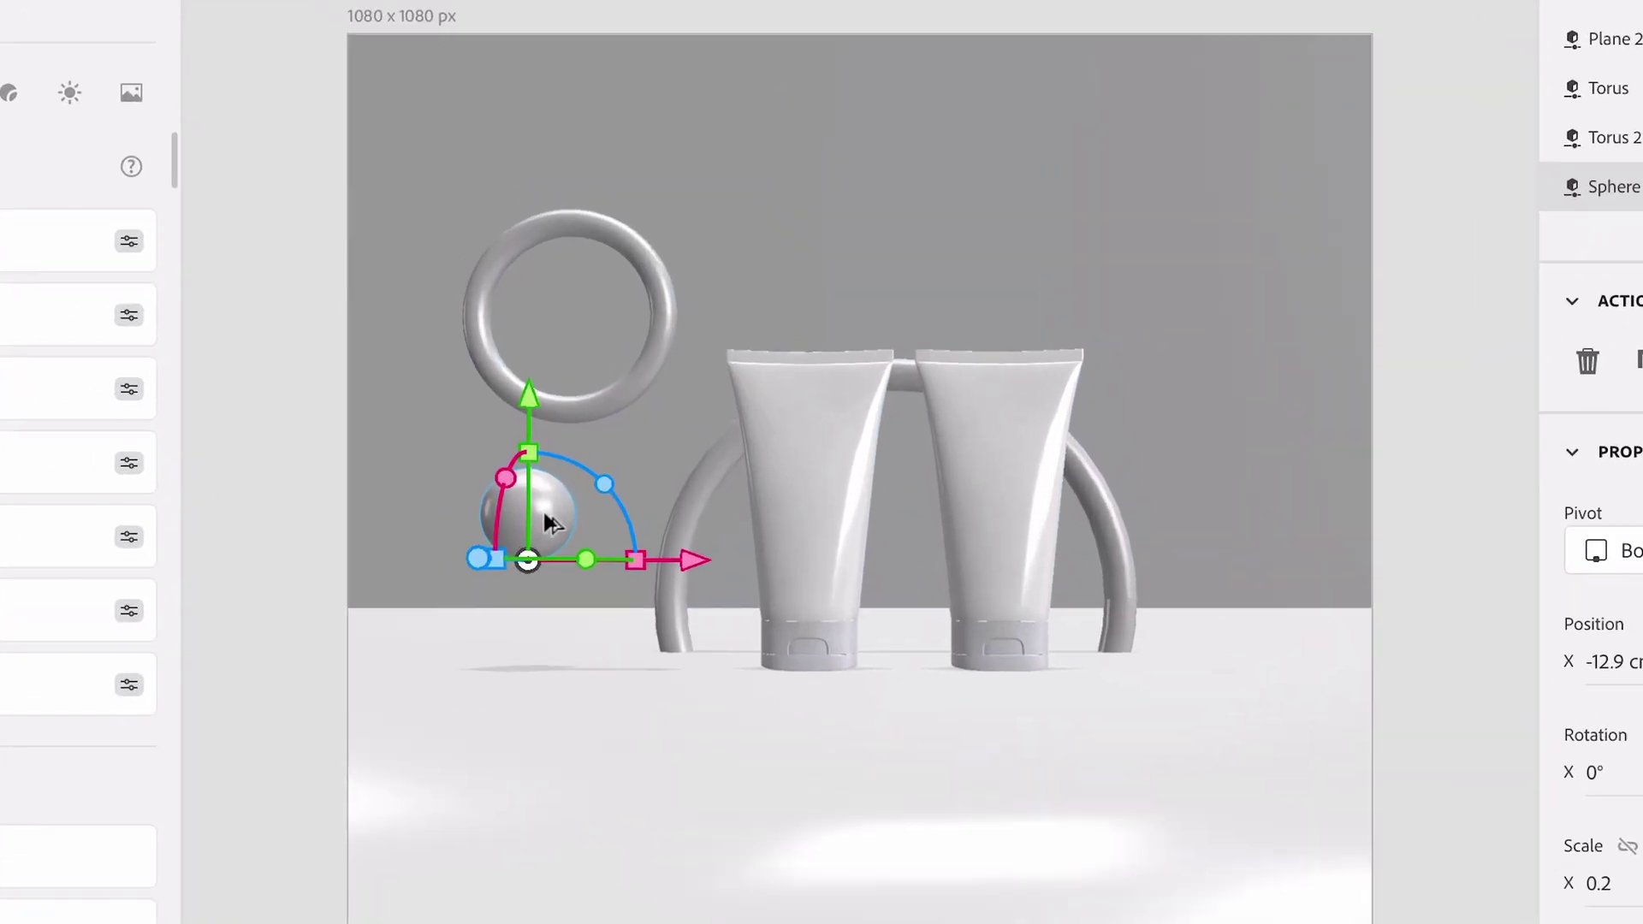
{"action": "left_click_drag", "start_coordinate": [597, 508], "coordinate": [1327, 539]}
Alt-drag a sphere copy right of the tubes, raise it, and set X to 23.8 cm
{"action": "left_click_drag", "start_coordinate": [1455, 582], "coordinate": [1390, 582], "text": "alt"}
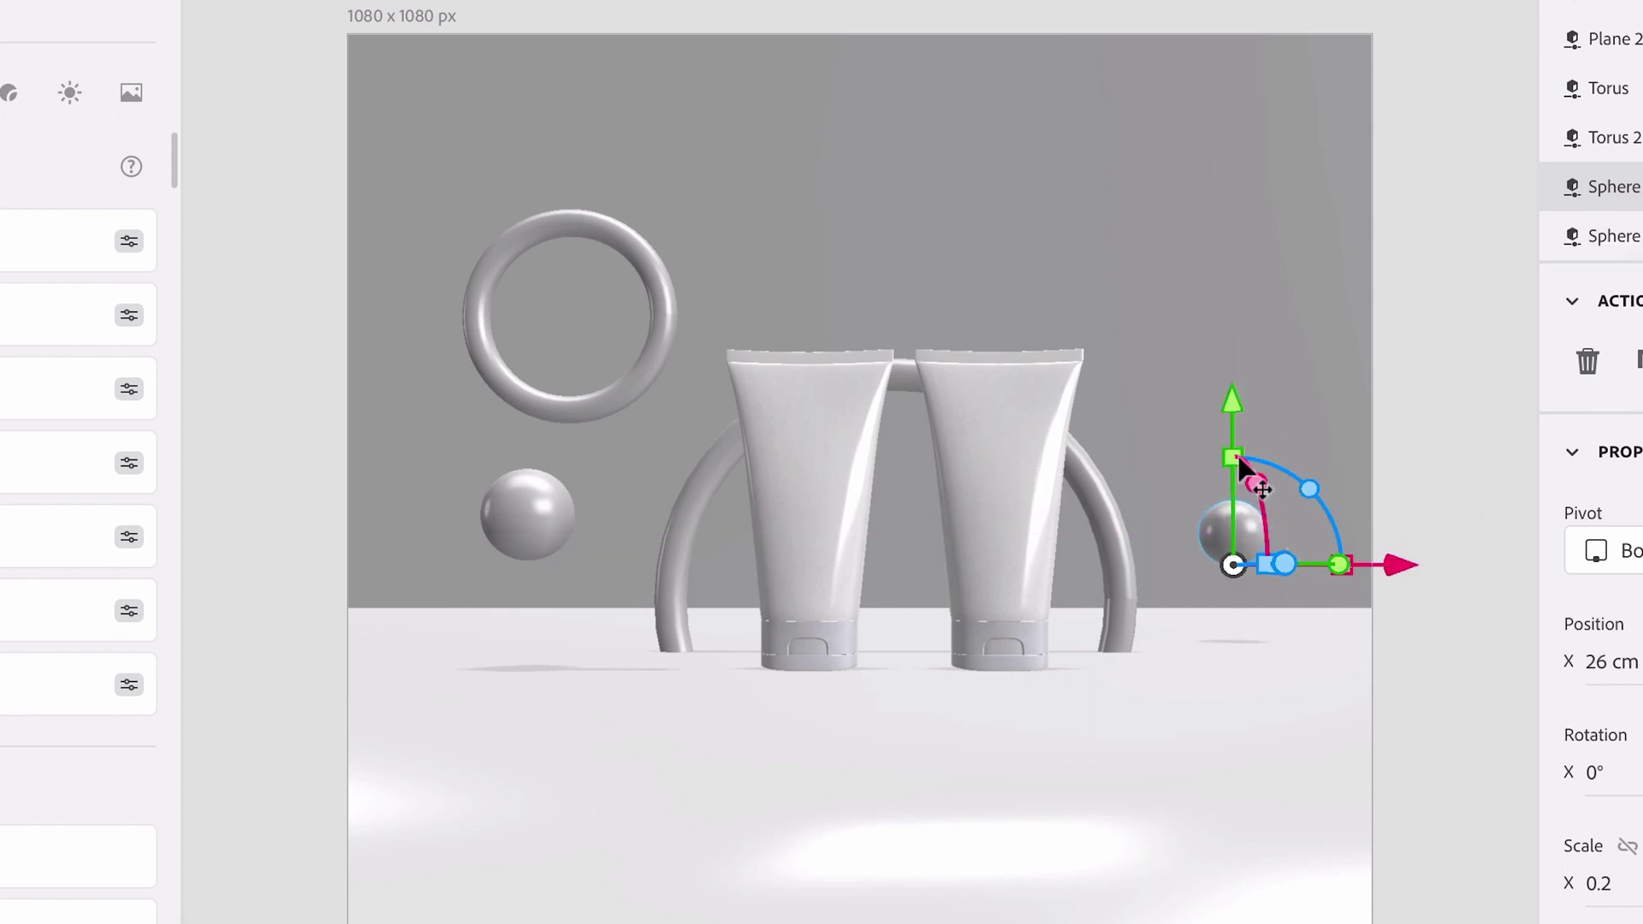
{"action": "left_click_drag", "start_coordinate": [1232, 402], "coordinate": [1225, 229]}
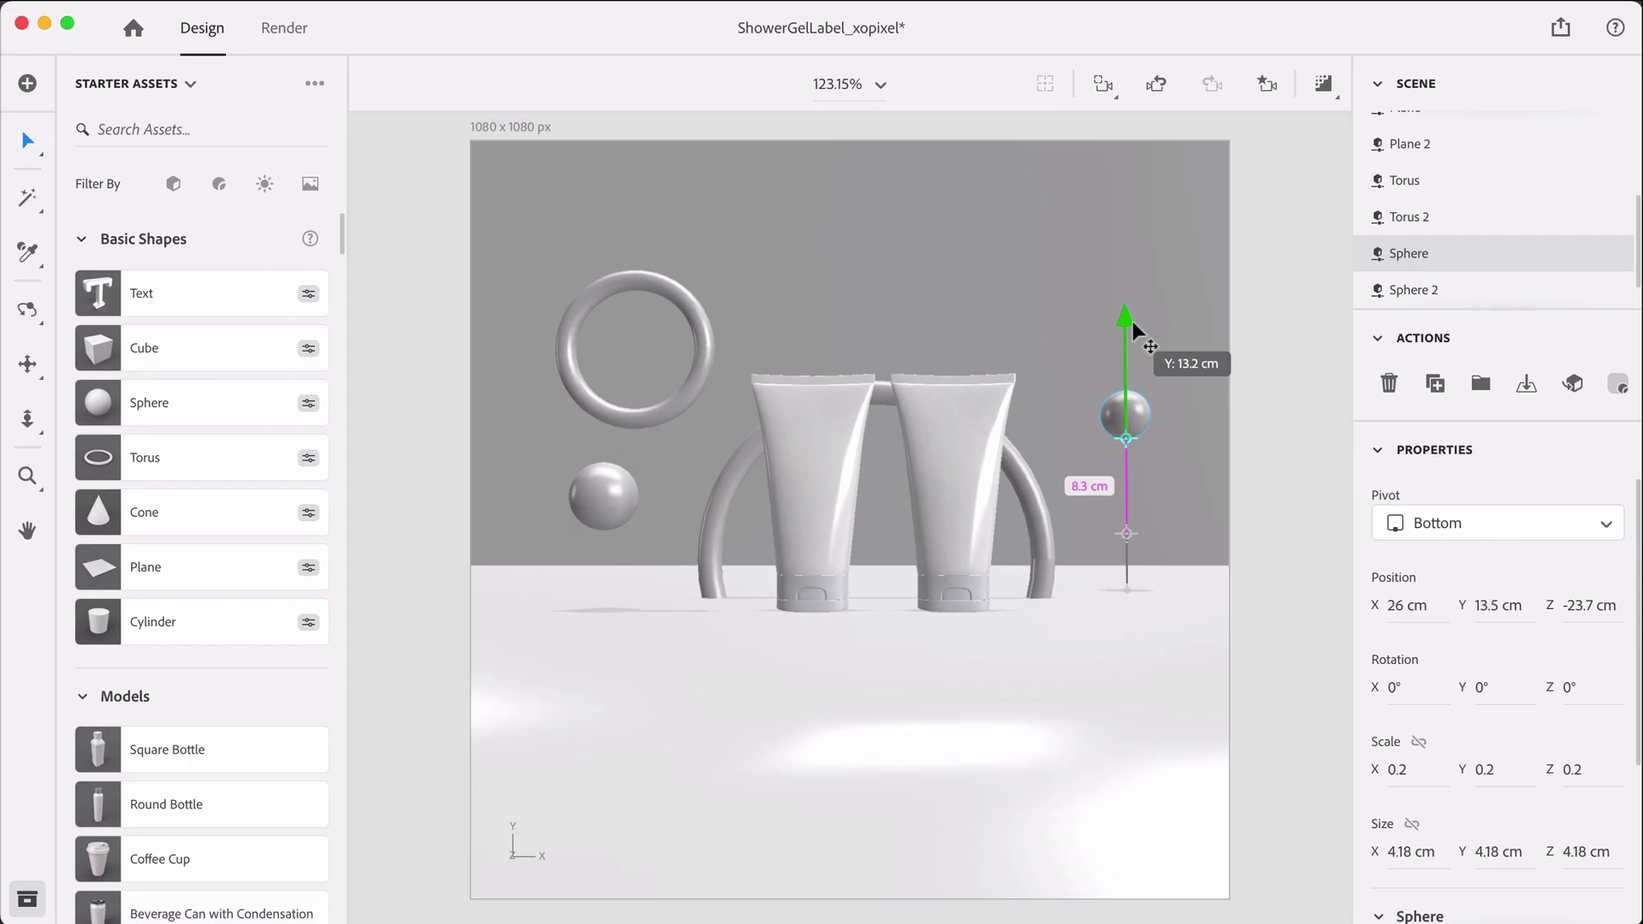
{"action": "left_click_drag", "start_coordinate": [1132, 321], "coordinate": [979, 624]}
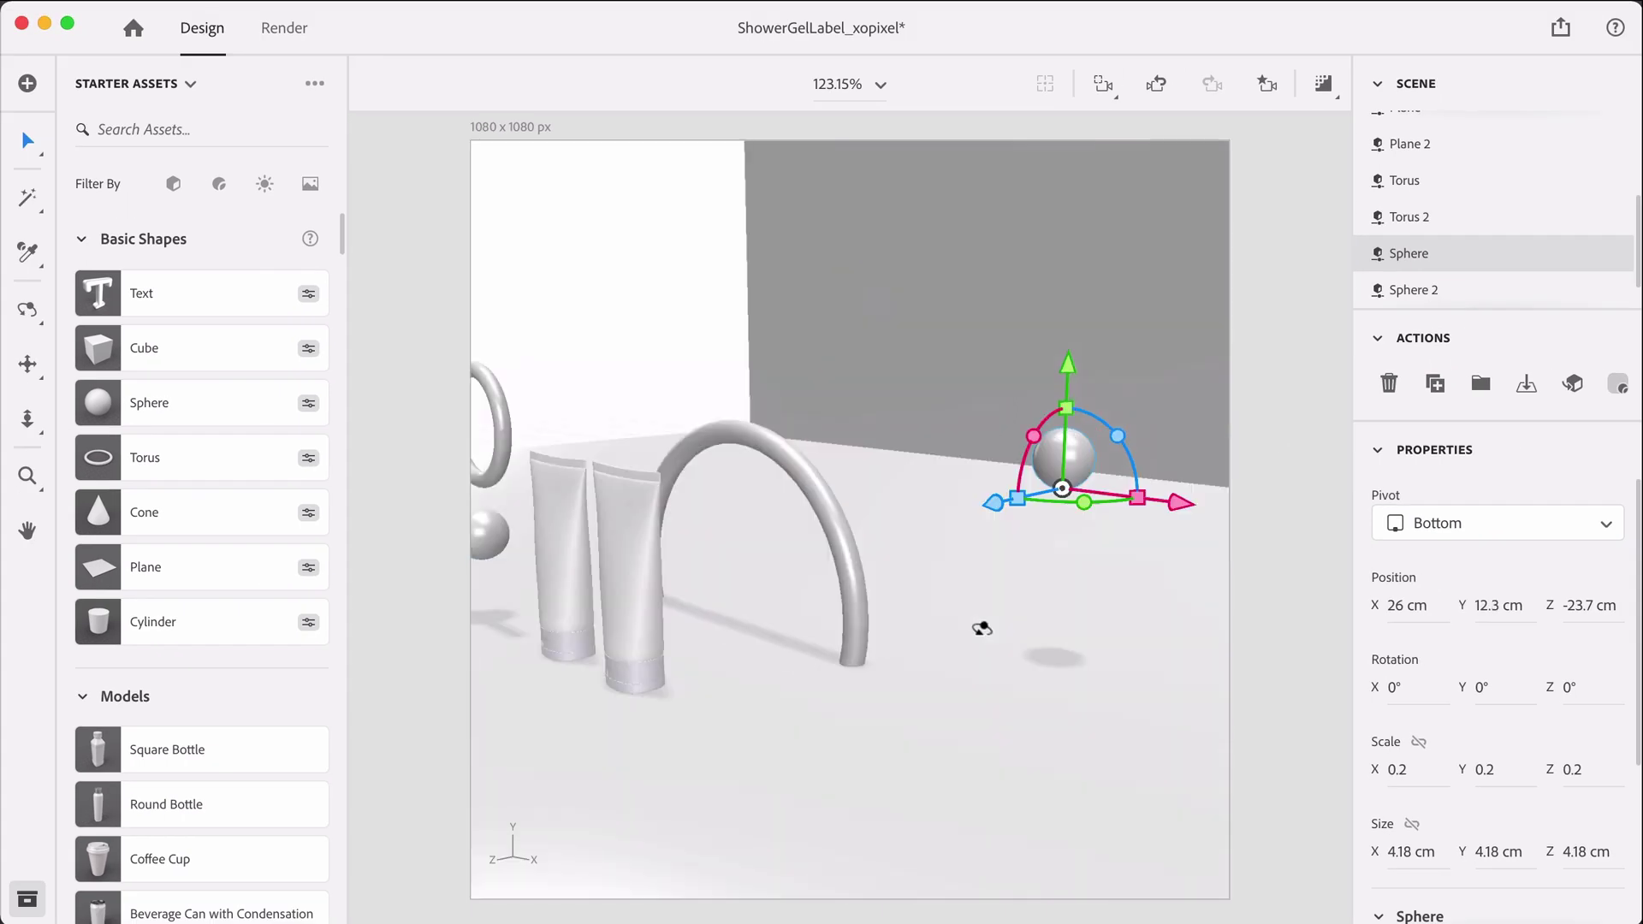
{"action": "left_click_drag", "start_coordinate": [931, 557], "coordinate": [998, 341]}
{"action": "left_click", "coordinate": [931, 644]}
{"action": "left_click", "coordinate": [1150, 392]}
{"action": "left_click_drag", "start_coordinate": [1258, 438], "coordinate": [1250, 451]}
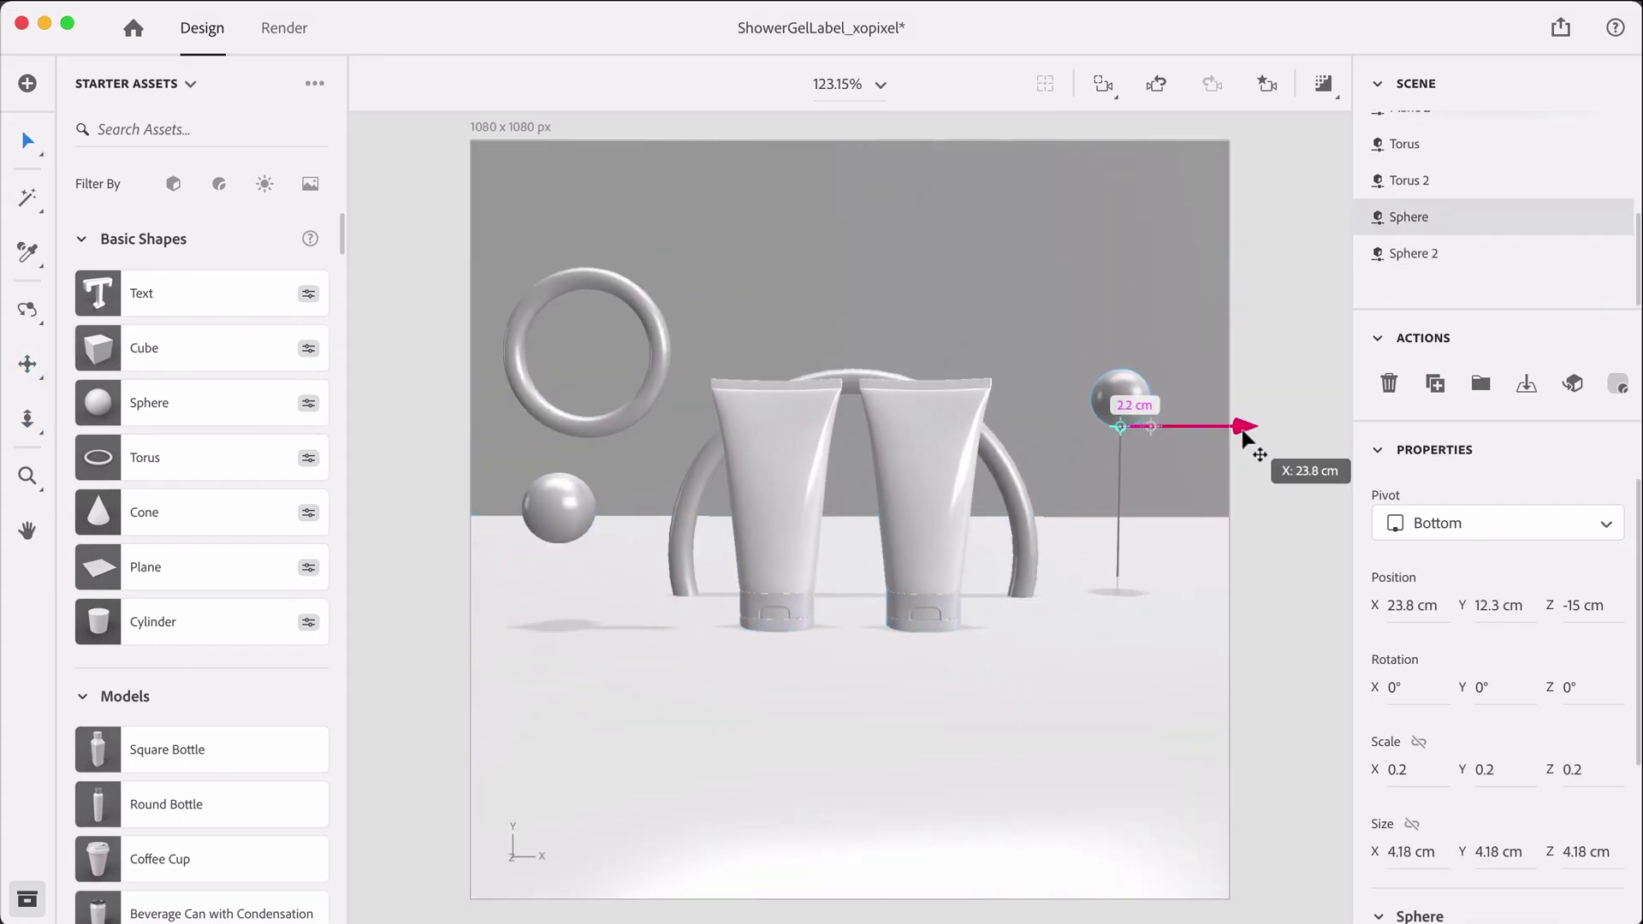
Reframe the view and nudge the right sphere slightly left
{"action": "left_click_drag", "start_coordinate": [855, 650], "coordinate": [669, 666]}
{"action": "left_click_drag", "start_coordinate": [1293, 557], "coordinate": [855, 599]}
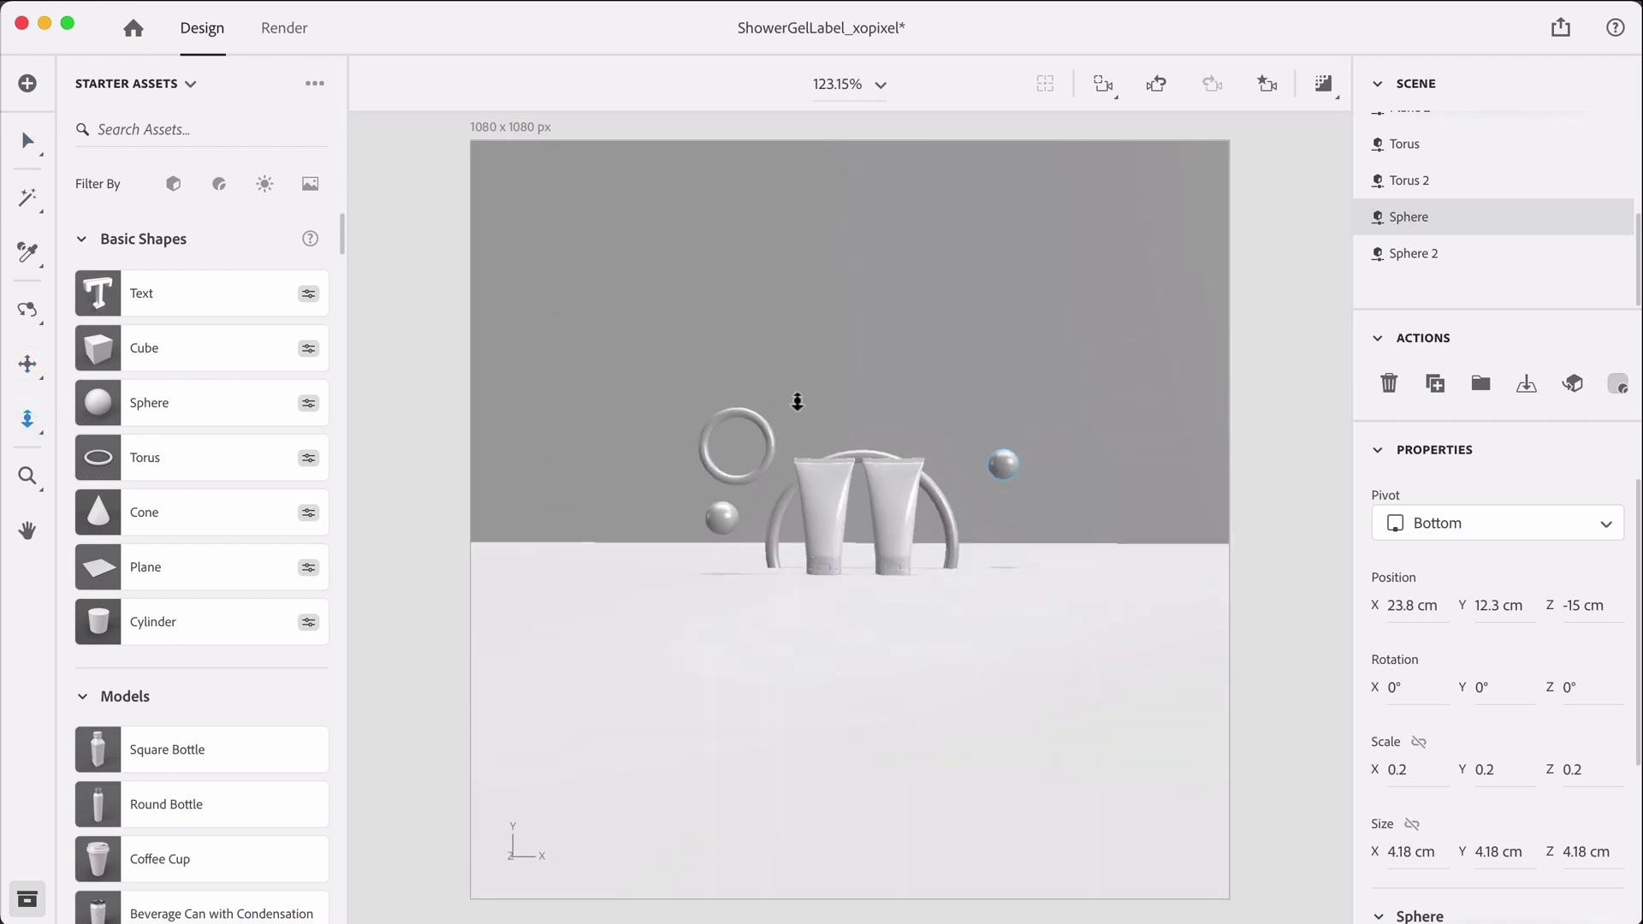
{"action": "key", "text": "2"}
{"action": "left_click_drag", "start_coordinate": [892, 215], "coordinate": [892, 262]}
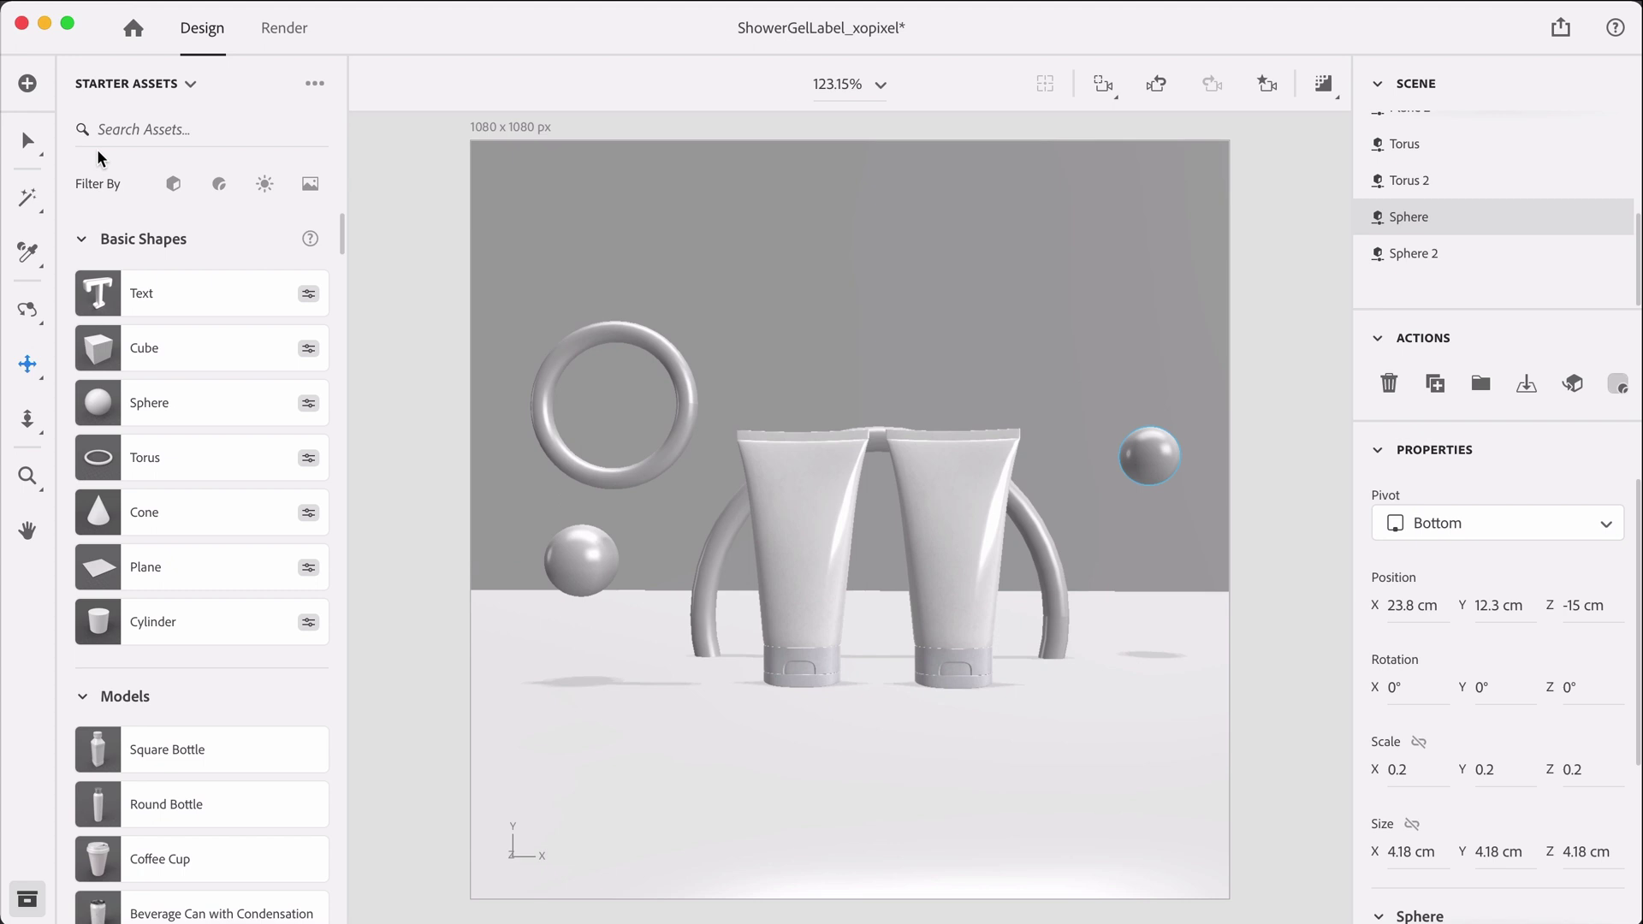
{"action": "left_click", "coordinate": [27, 140]}
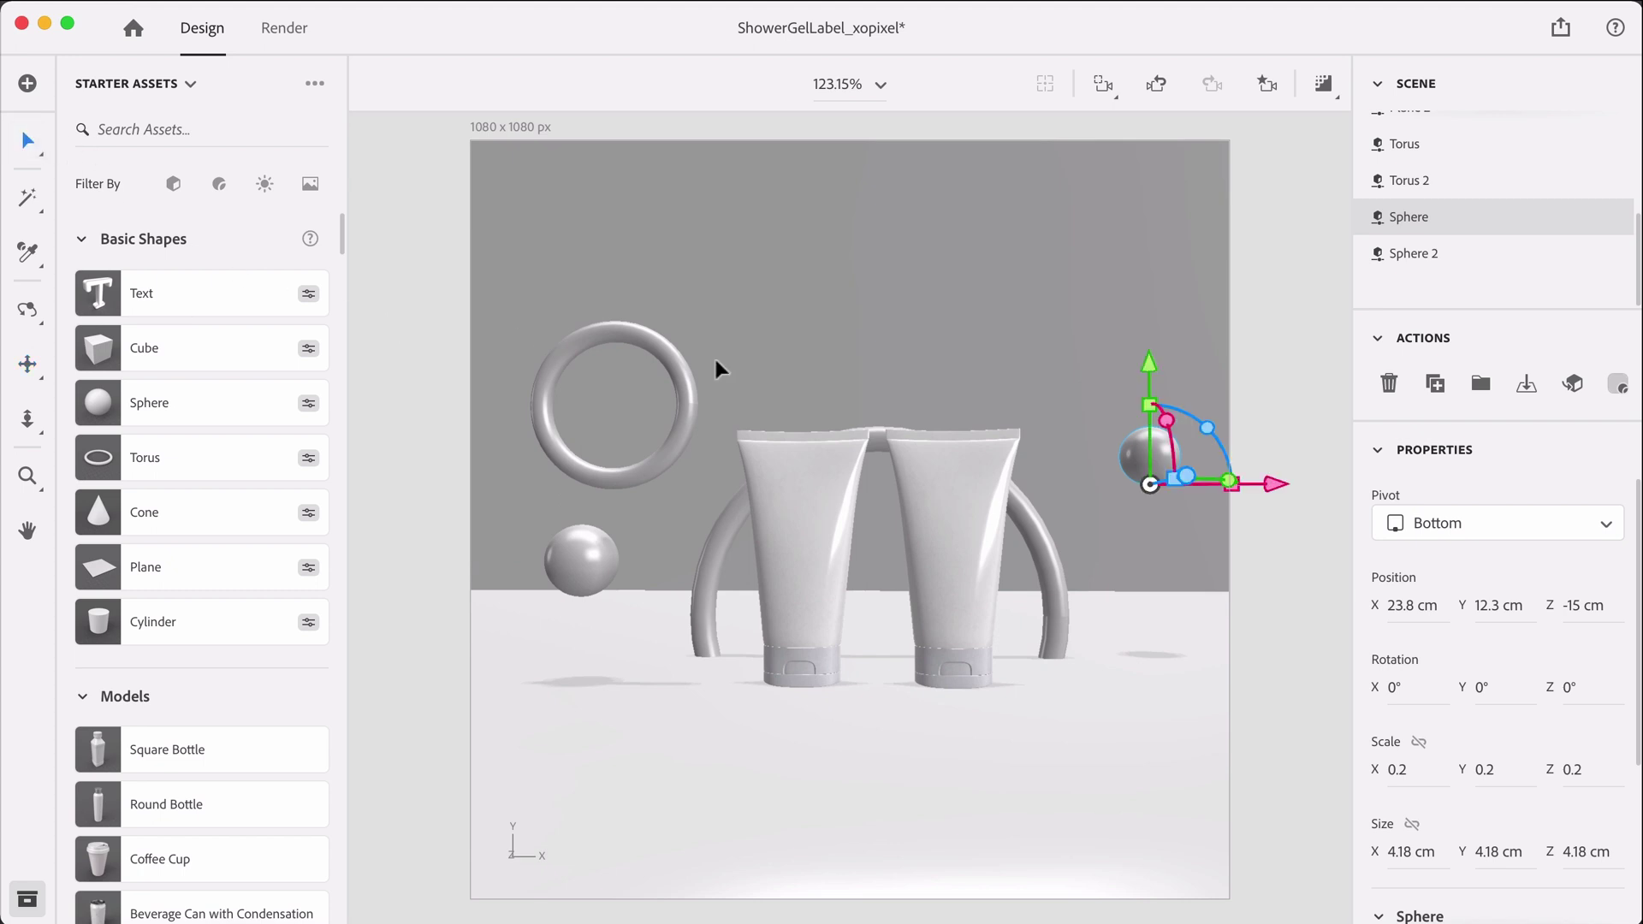
{"action": "left_click_drag", "start_coordinate": [1276, 485], "coordinate": [1255, 490]}
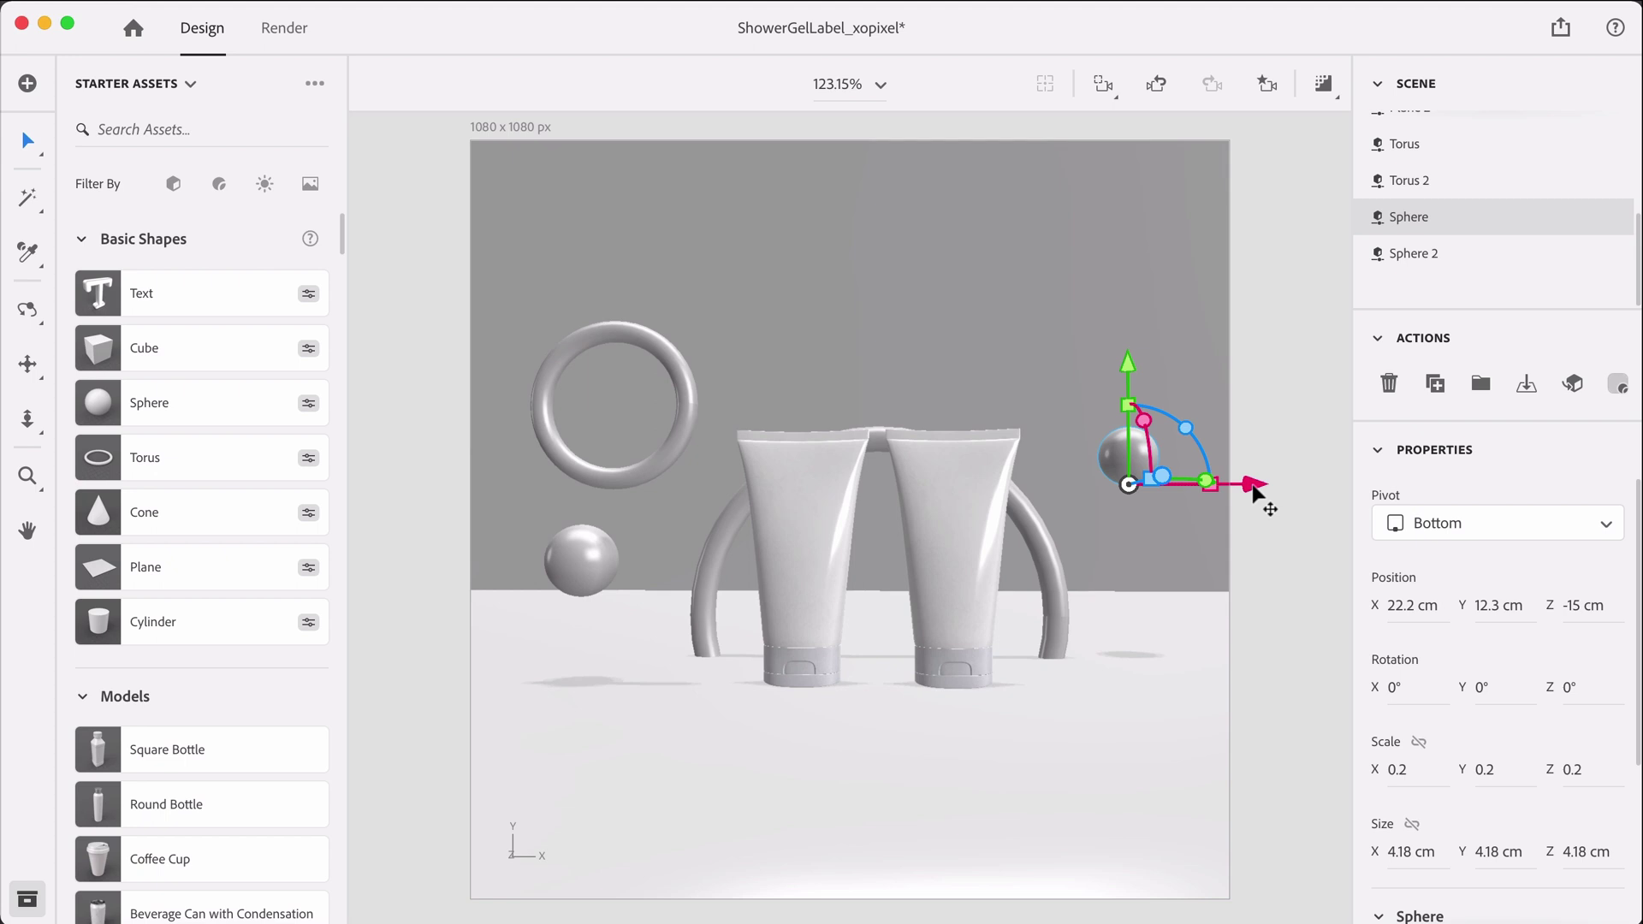
{"action": "left_click", "coordinate": [1274, 561]}
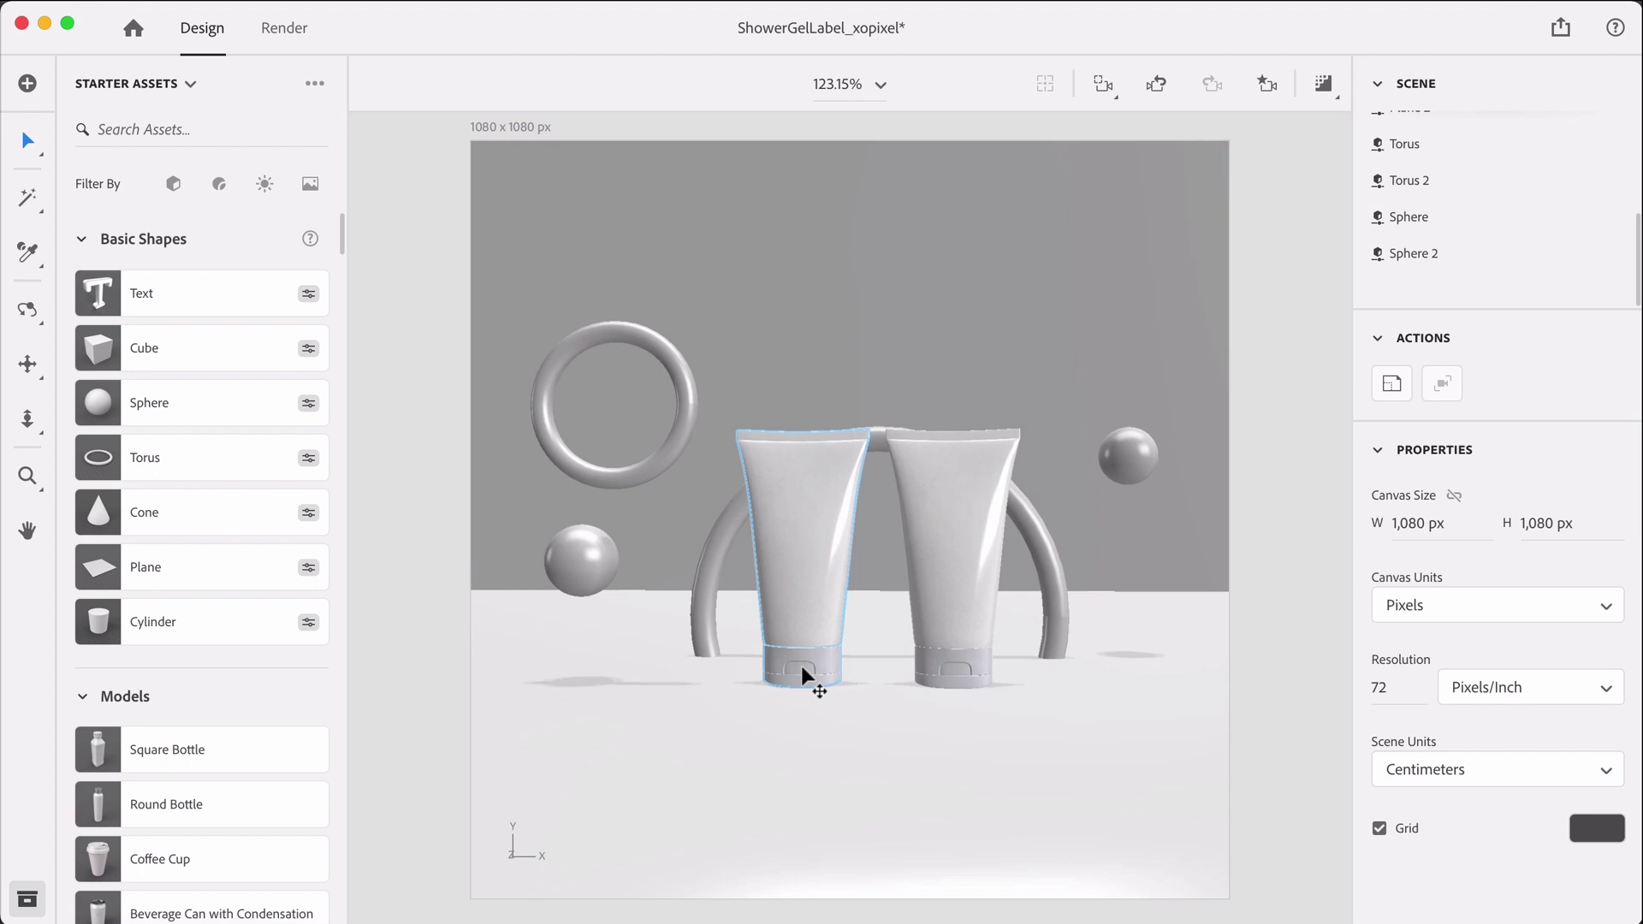
Add a cylinder and flatten it into a small round disc podium
{"action": "left_click", "coordinate": [647, 662]}
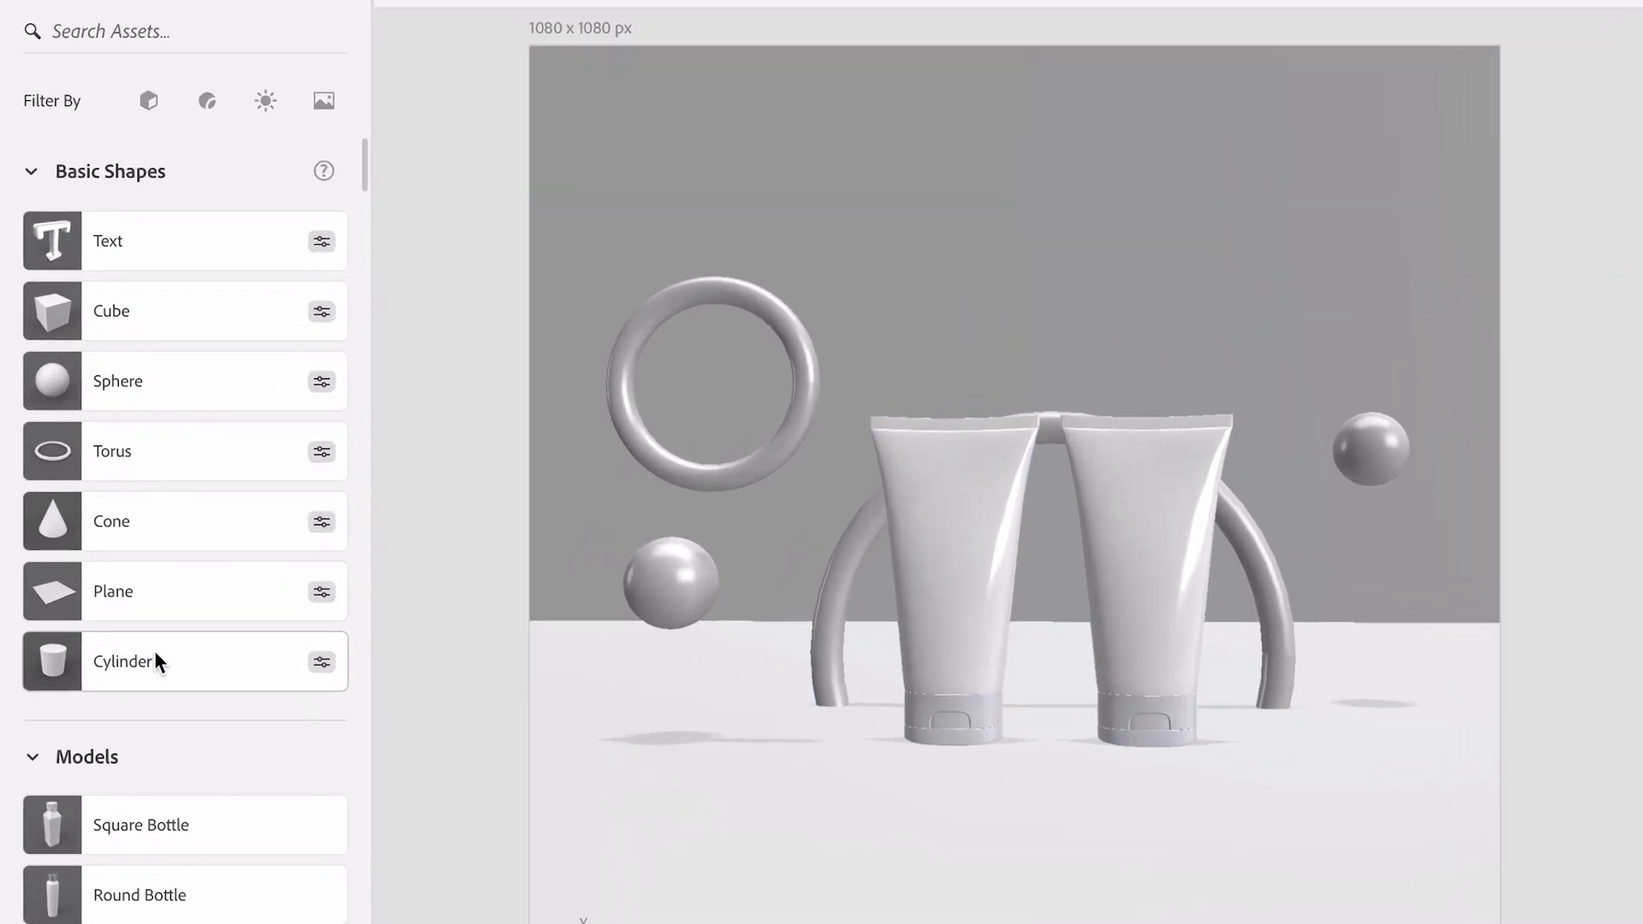
{"action": "left_click", "coordinate": [177, 619]}
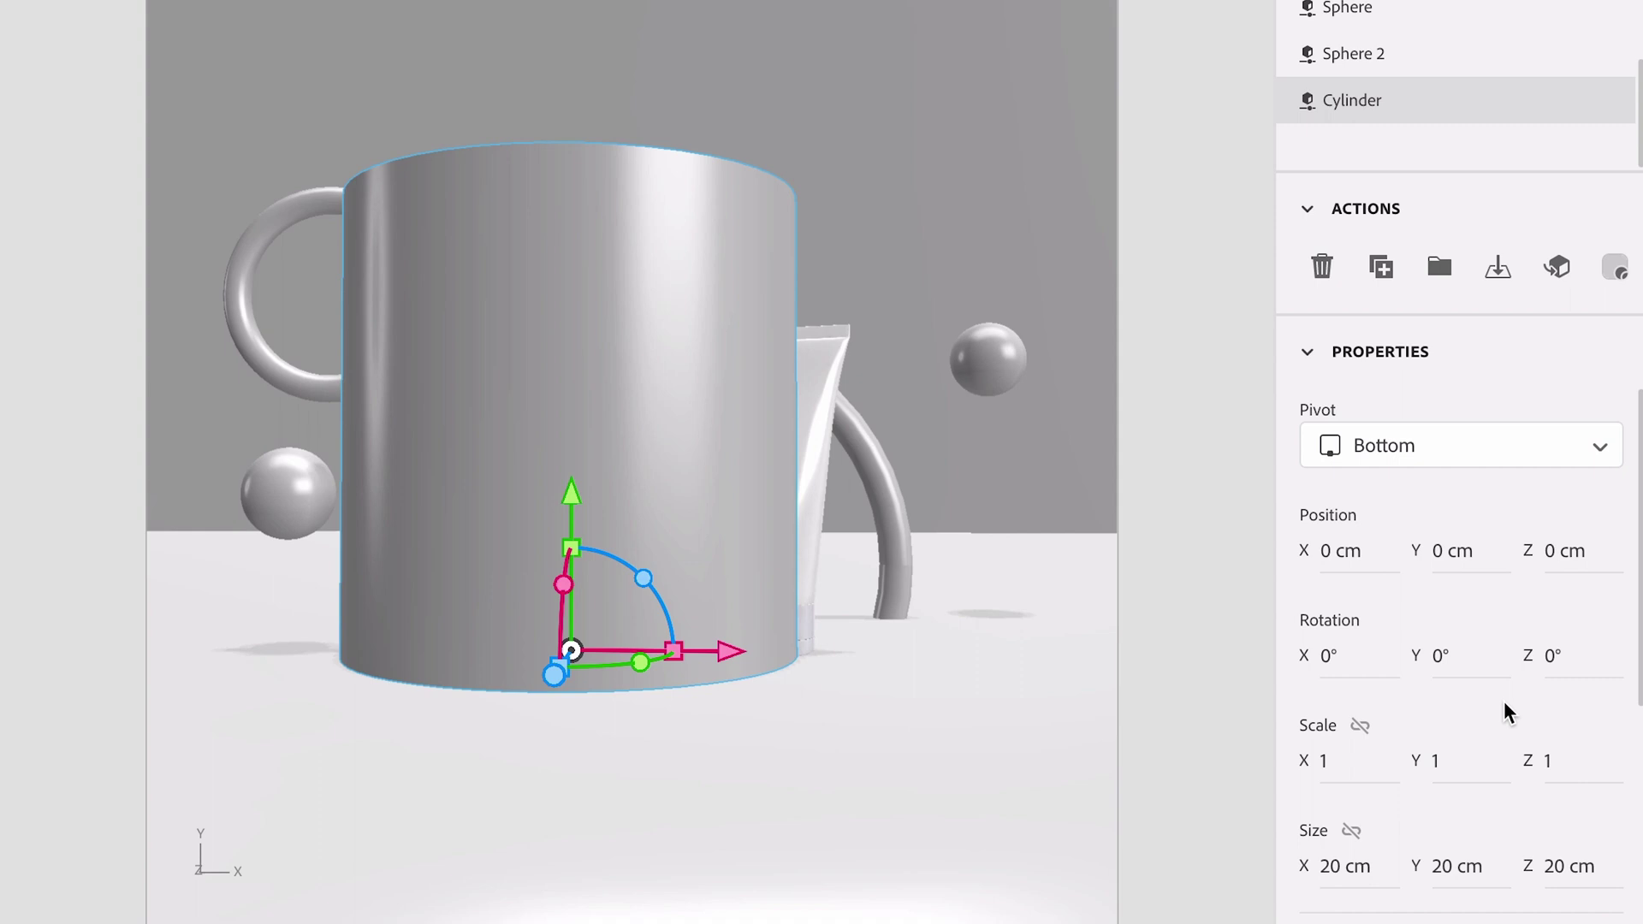
{"action": "scroll", "coordinate": [1508, 712], "scroll_direction": "down", "scroll_amount": 5}
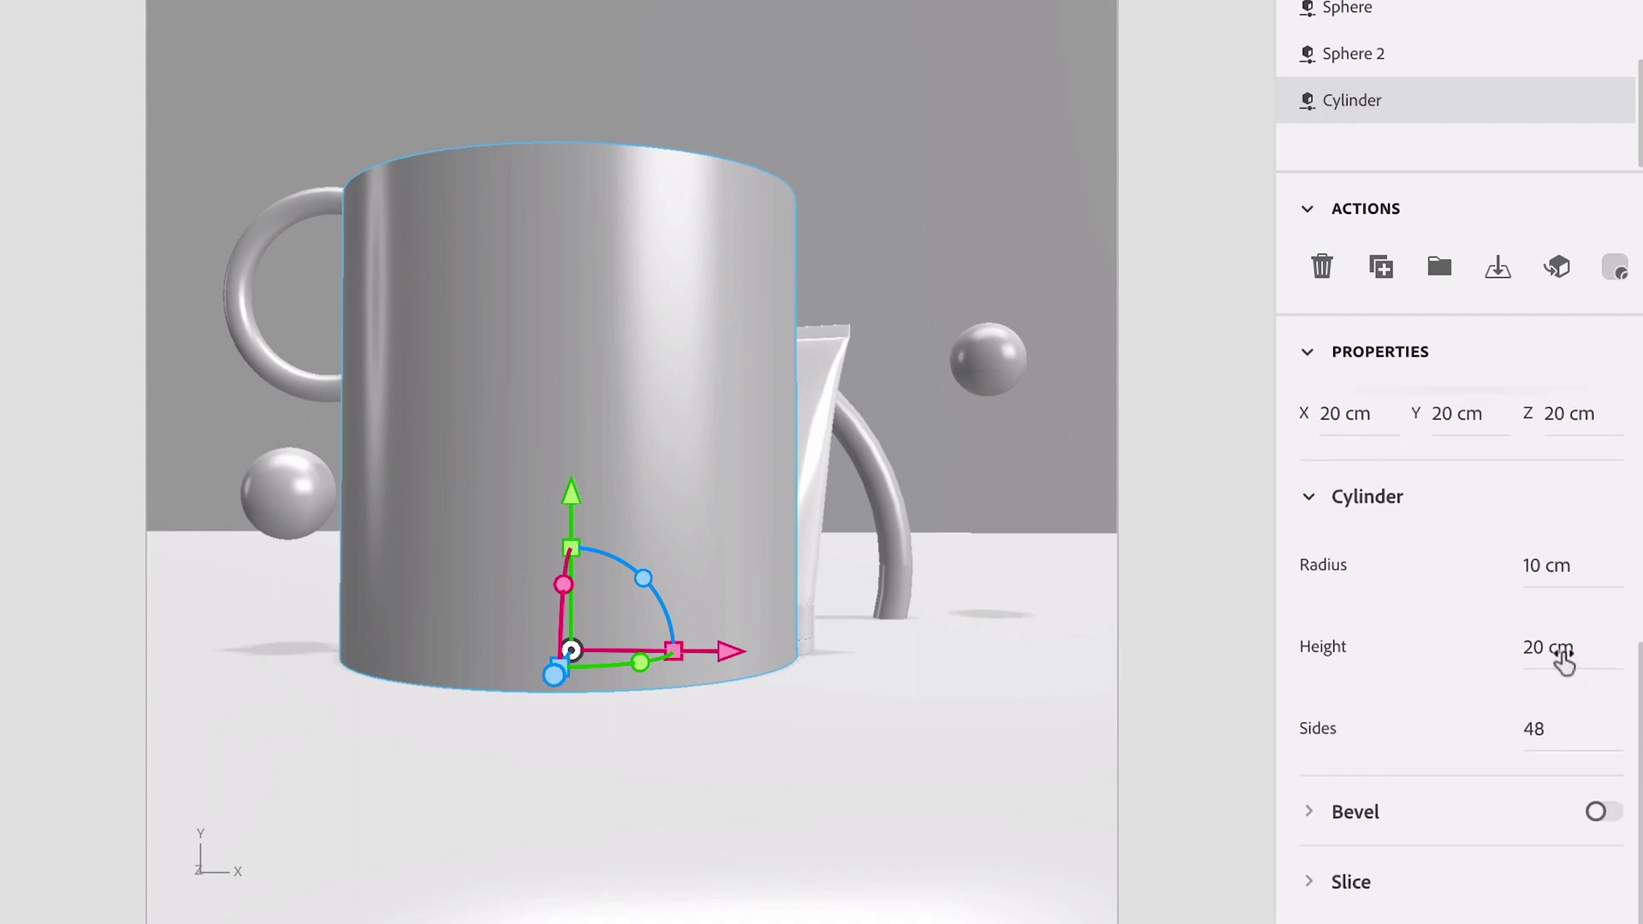
{"action": "mouse_move", "coordinate": [1566, 660]}
{"action": "left_mouse_down"}
{"action": "mouse_move", "coordinate": [1407, 653]}
{"action": "mouse_move", "coordinate": [1545, 650]}
{"action": "left_mouse_up"}
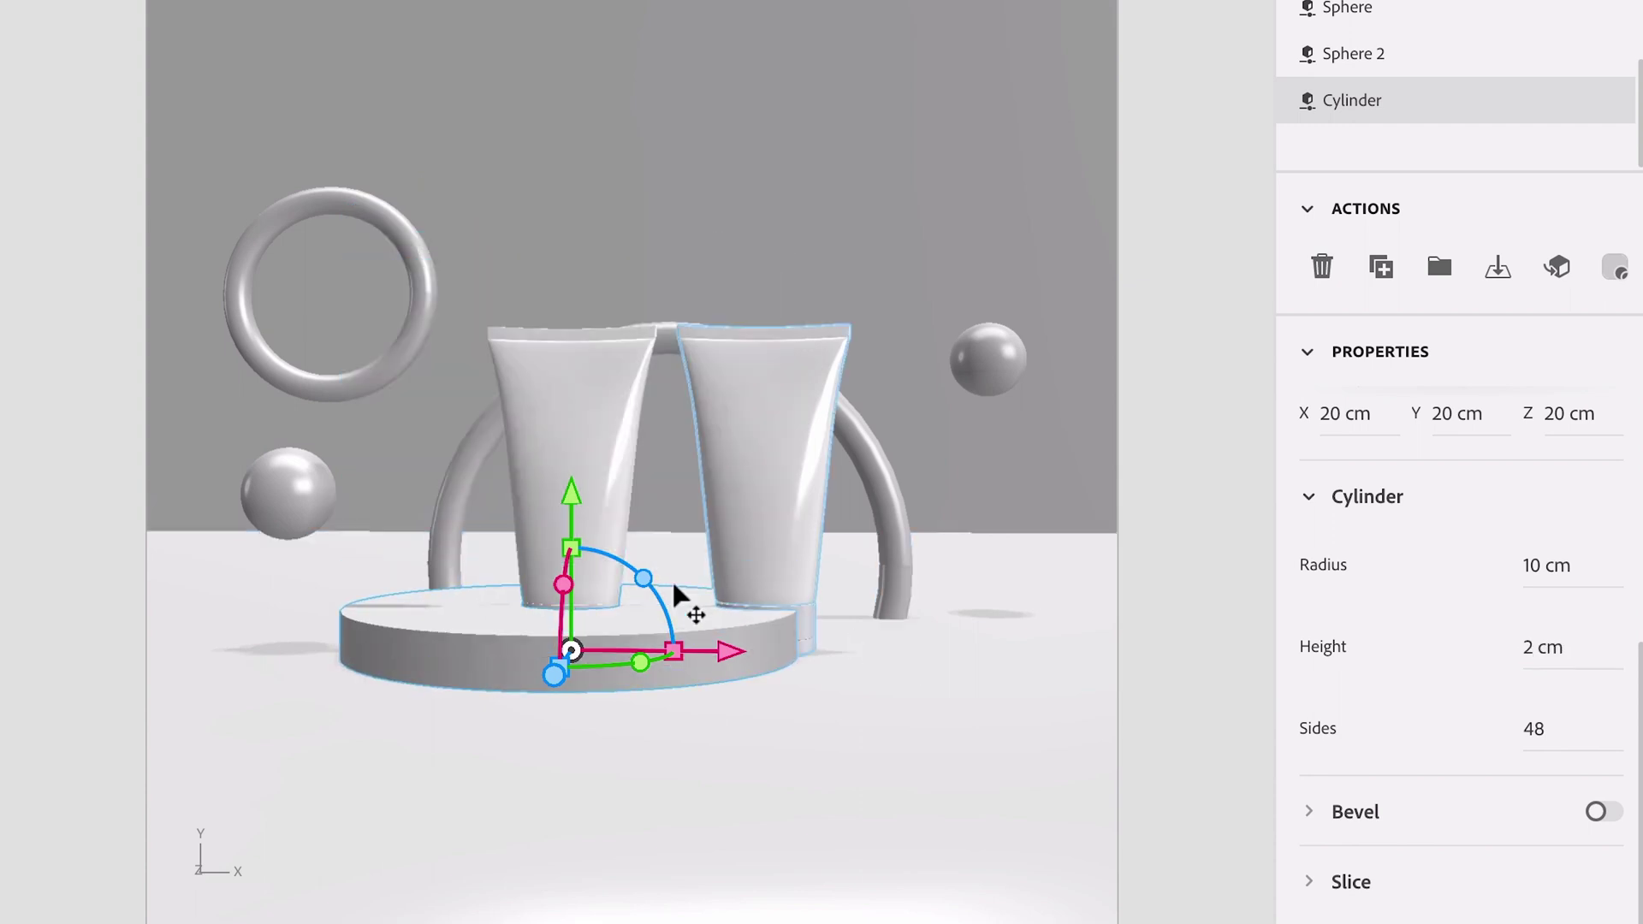
{"action": "left_click_drag", "start_coordinate": [578, 555], "coordinate": [617, 627]}
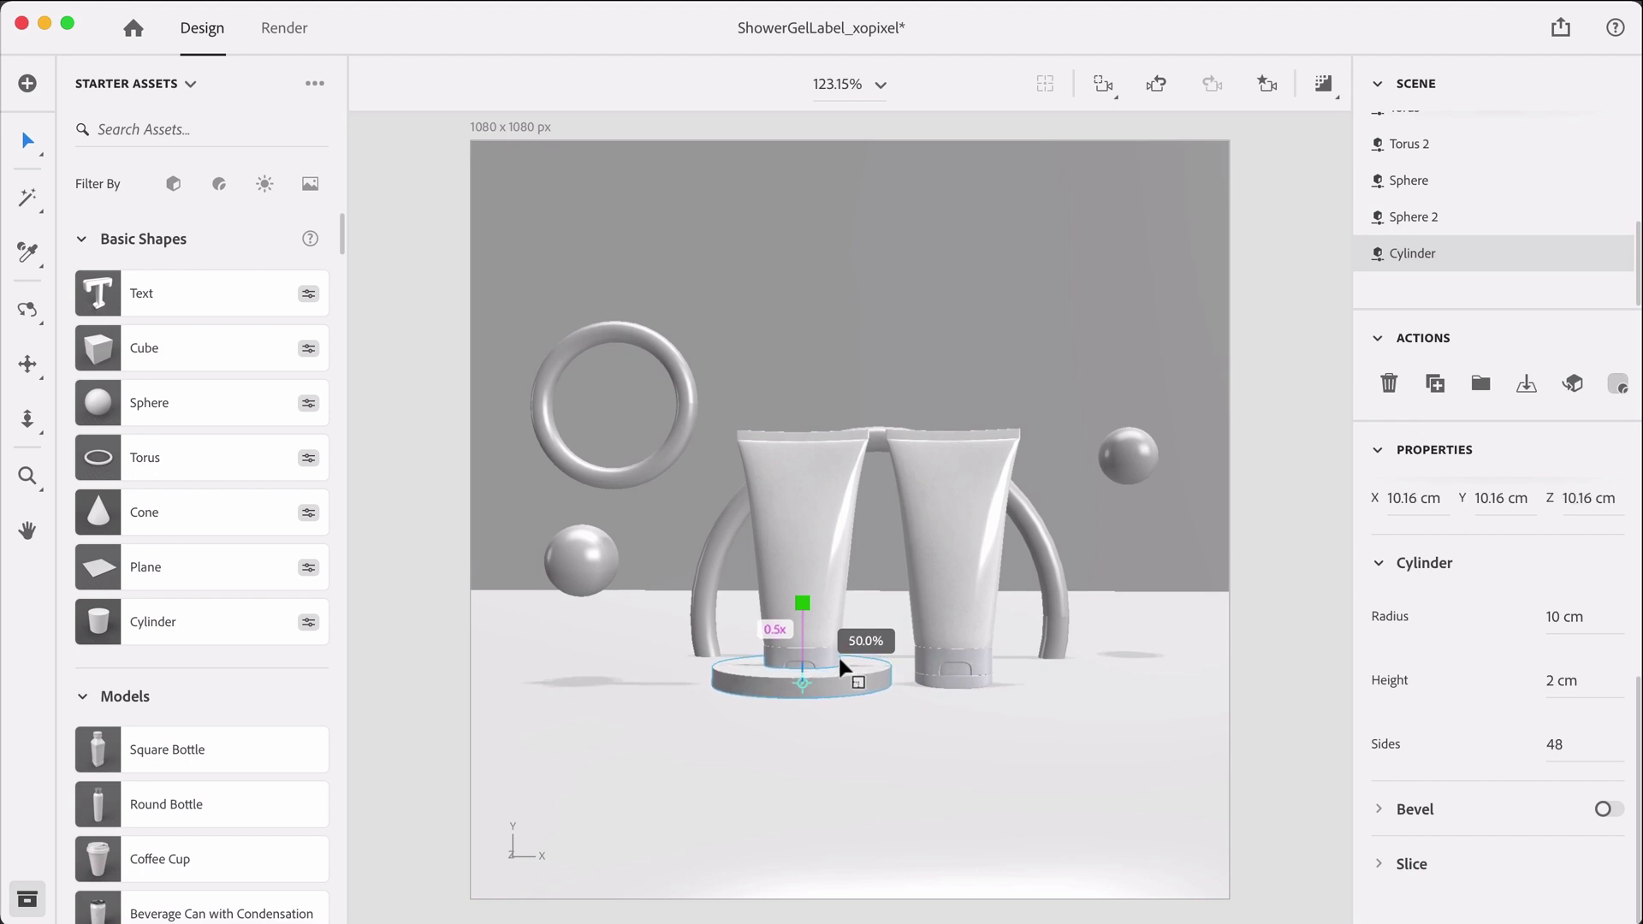
Raise the left squeeze tube so it sits on top of the disc
{"action": "left_click", "coordinate": [753, 623]}
{"action": "key", "text": "g"}
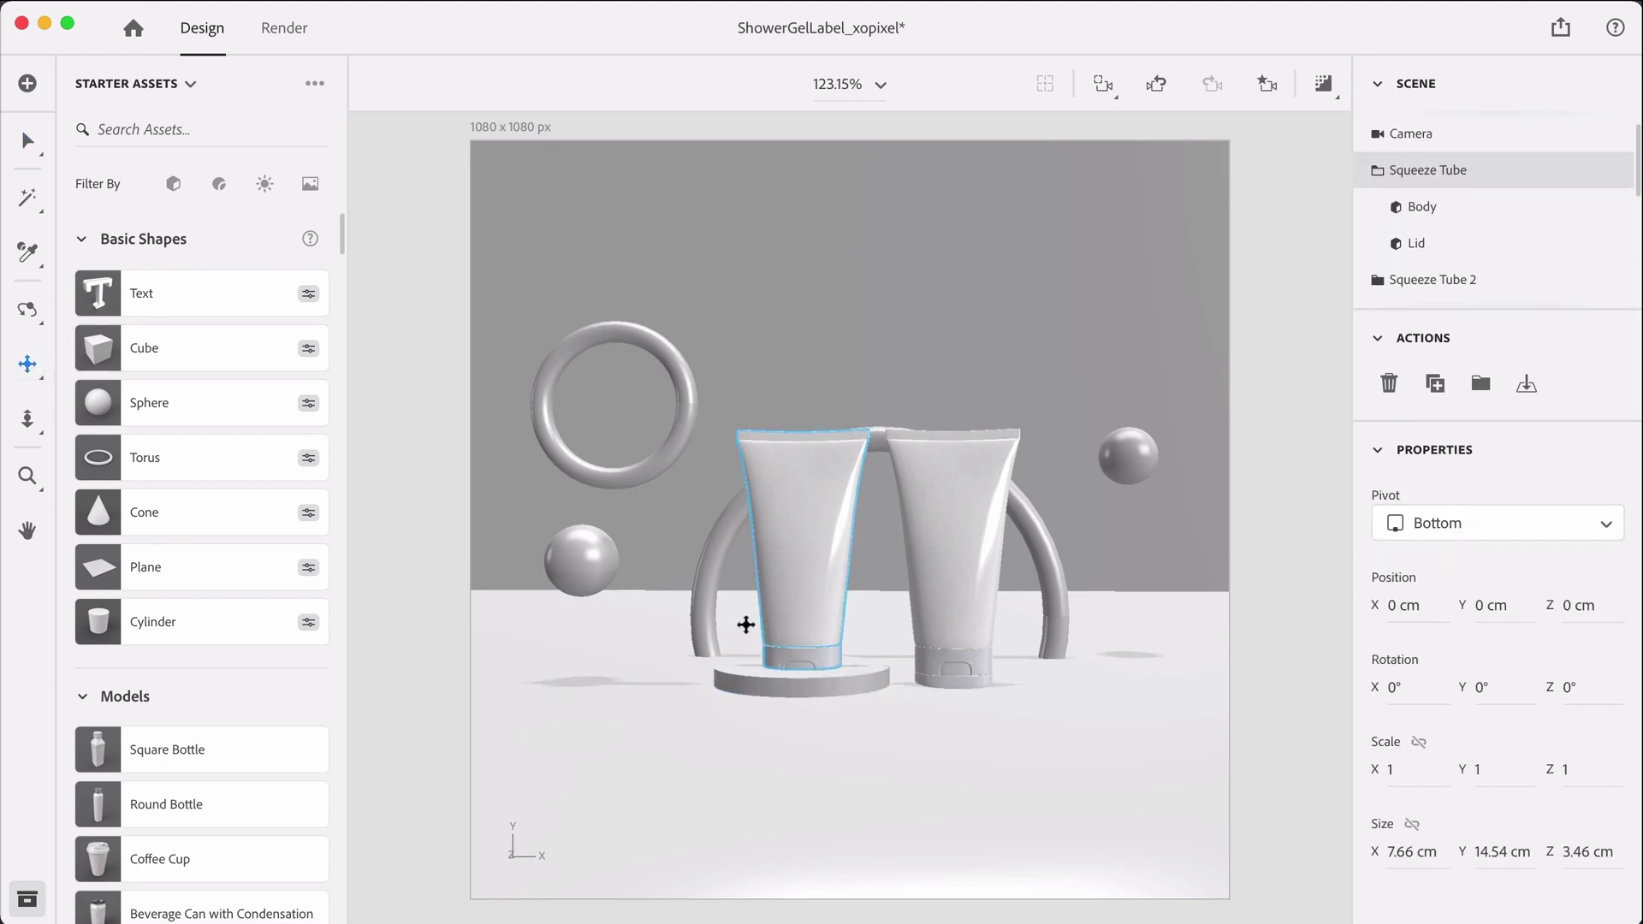
{"action": "key", "text": "s"}
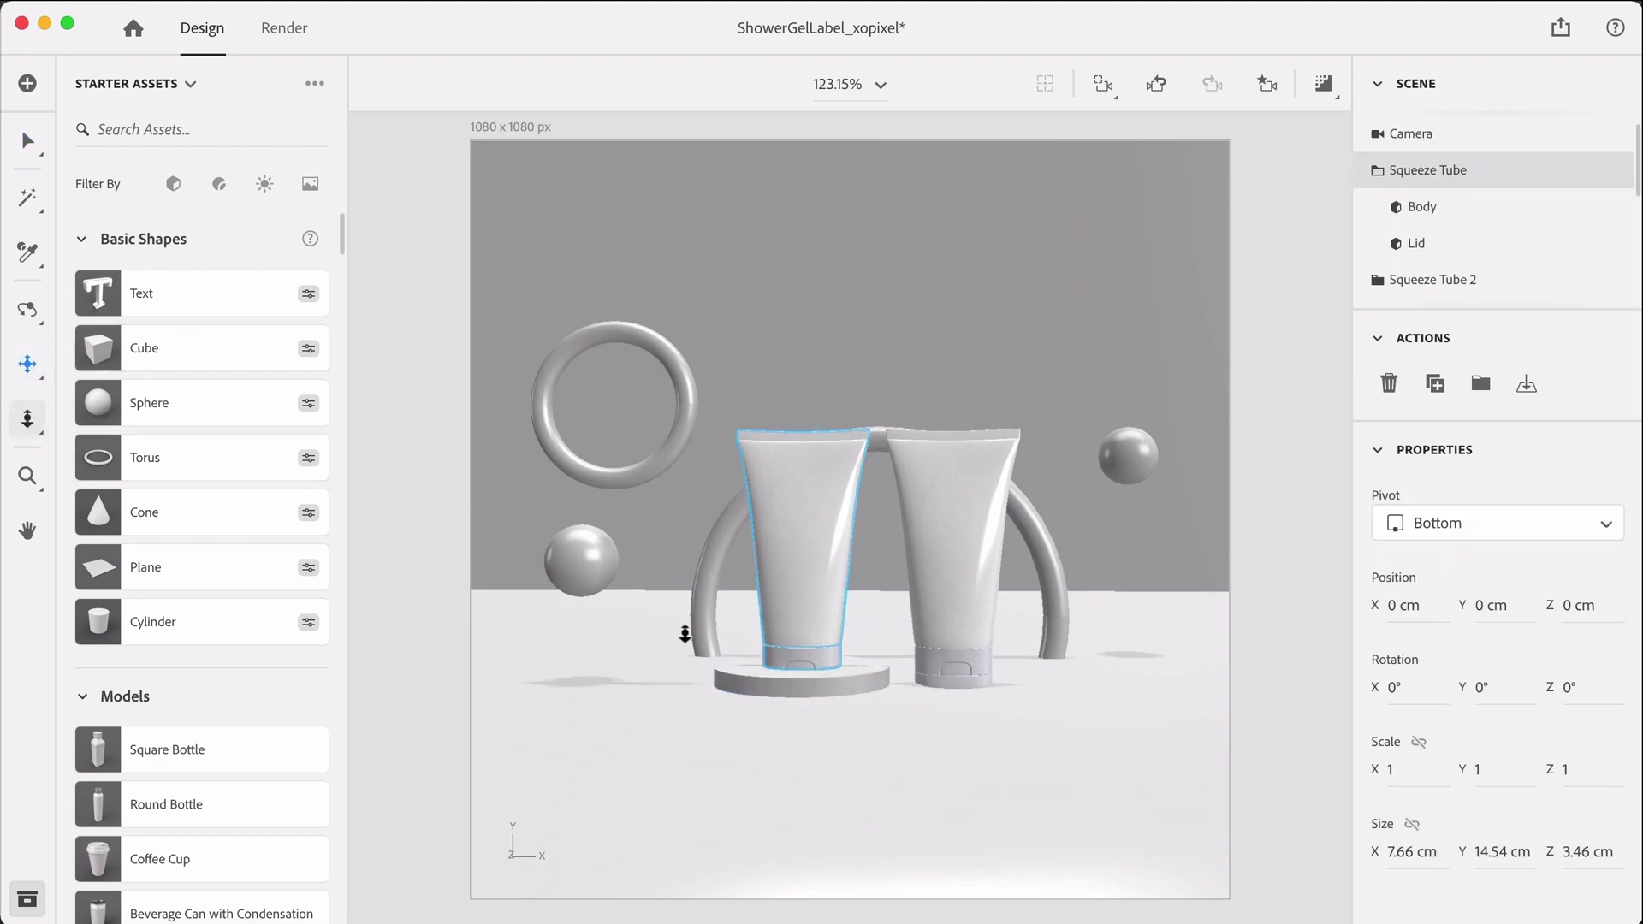
{"action": "left_click_drag", "start_coordinate": [826, 676], "coordinate": [833, 618]}
{"action": "key", "text": "v"}
{"action": "left_click_drag", "start_coordinate": [775, 655], "coordinate": [771, 624]}
{"action": "left_click_drag", "start_coordinate": [697, 685], "coordinate": [1031, 723], "text": "alt"}
{"action": "left_click_drag", "start_coordinate": [891, 661], "coordinate": [888, 676]}
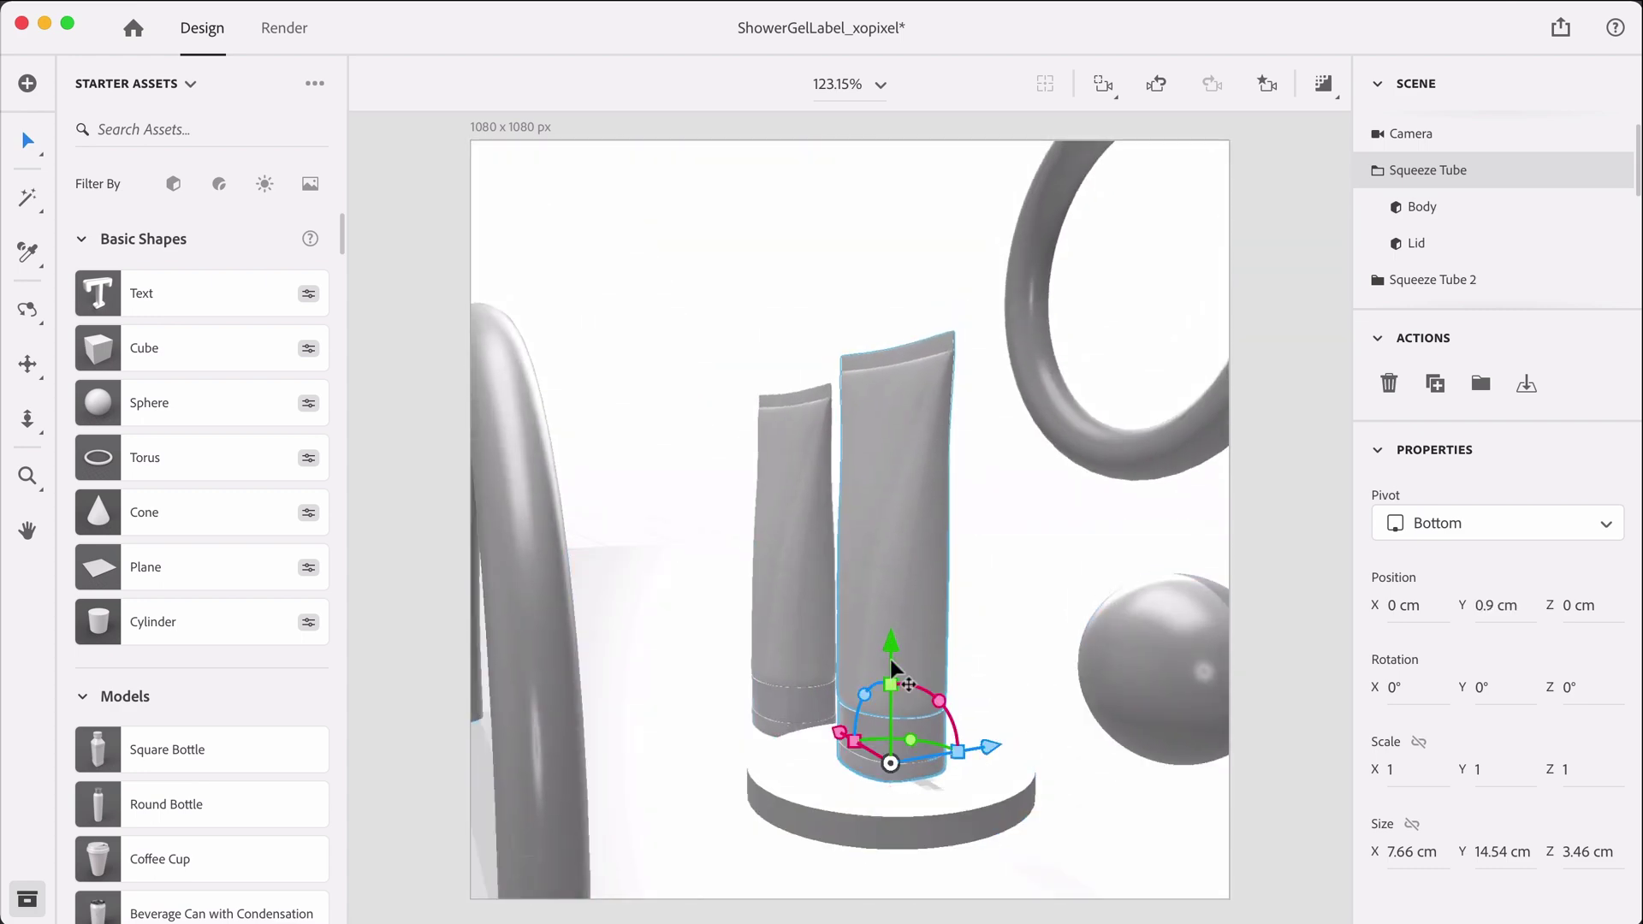
{"action": "left_click_drag", "start_coordinate": [884, 759], "coordinate": [594, 778], "text": "alt"}
{"action": "left_click_drag", "start_coordinate": [939, 780], "coordinate": [930, 784]}
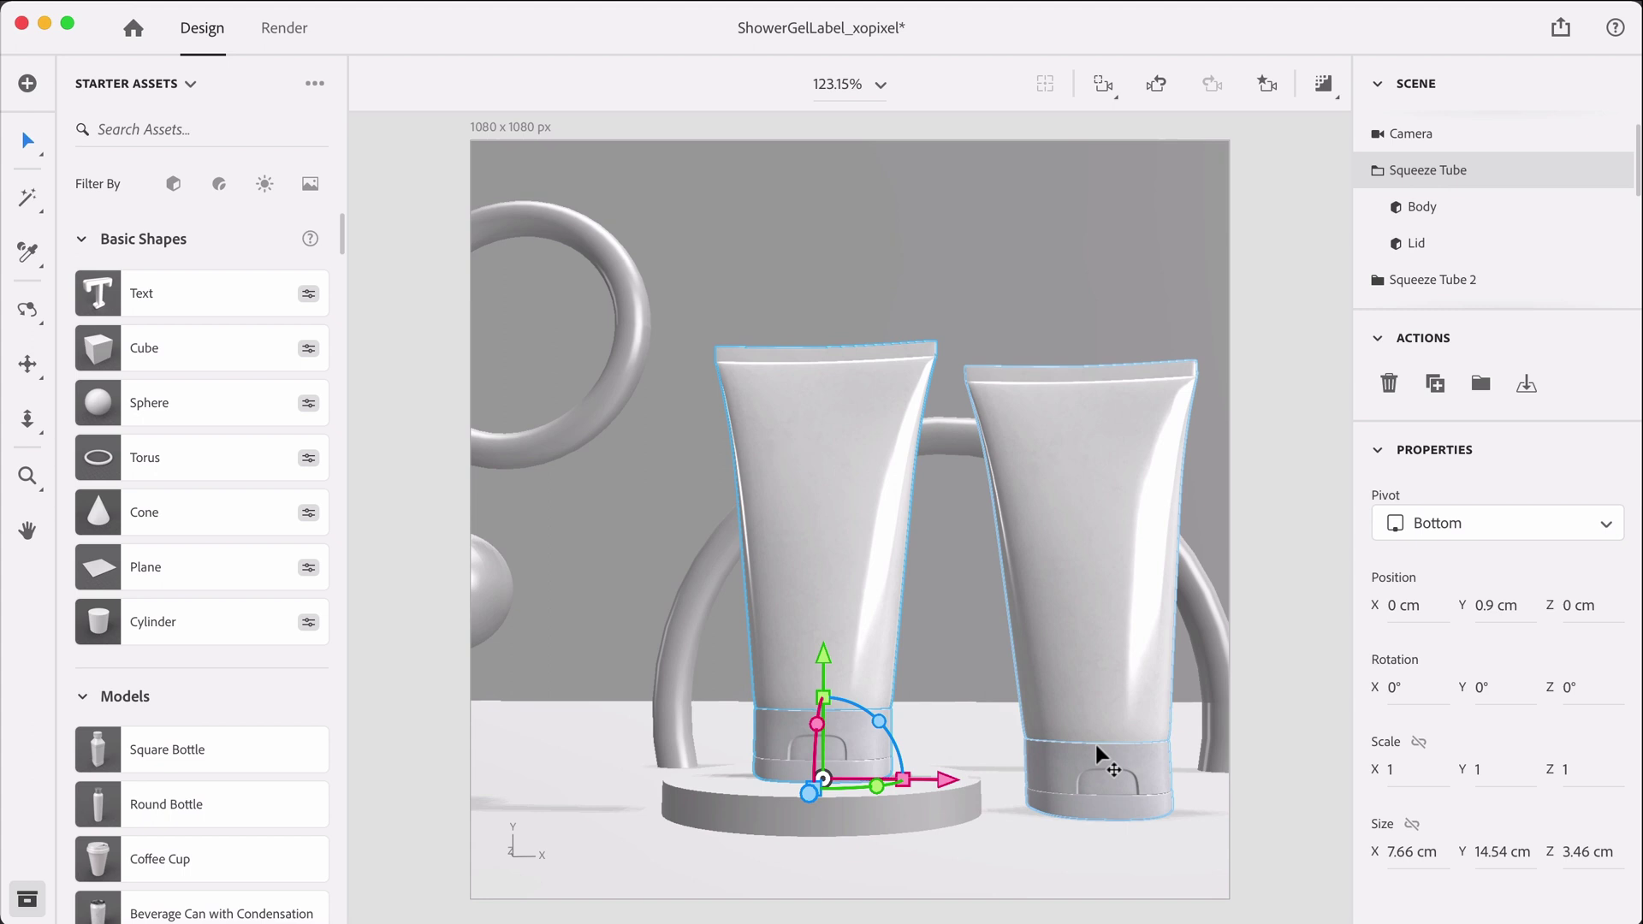
Tilt Squeeze Tube 2 to 5° on Z and pull back to frame the whole scene
{"action": "left_click", "coordinate": [1070, 573]}
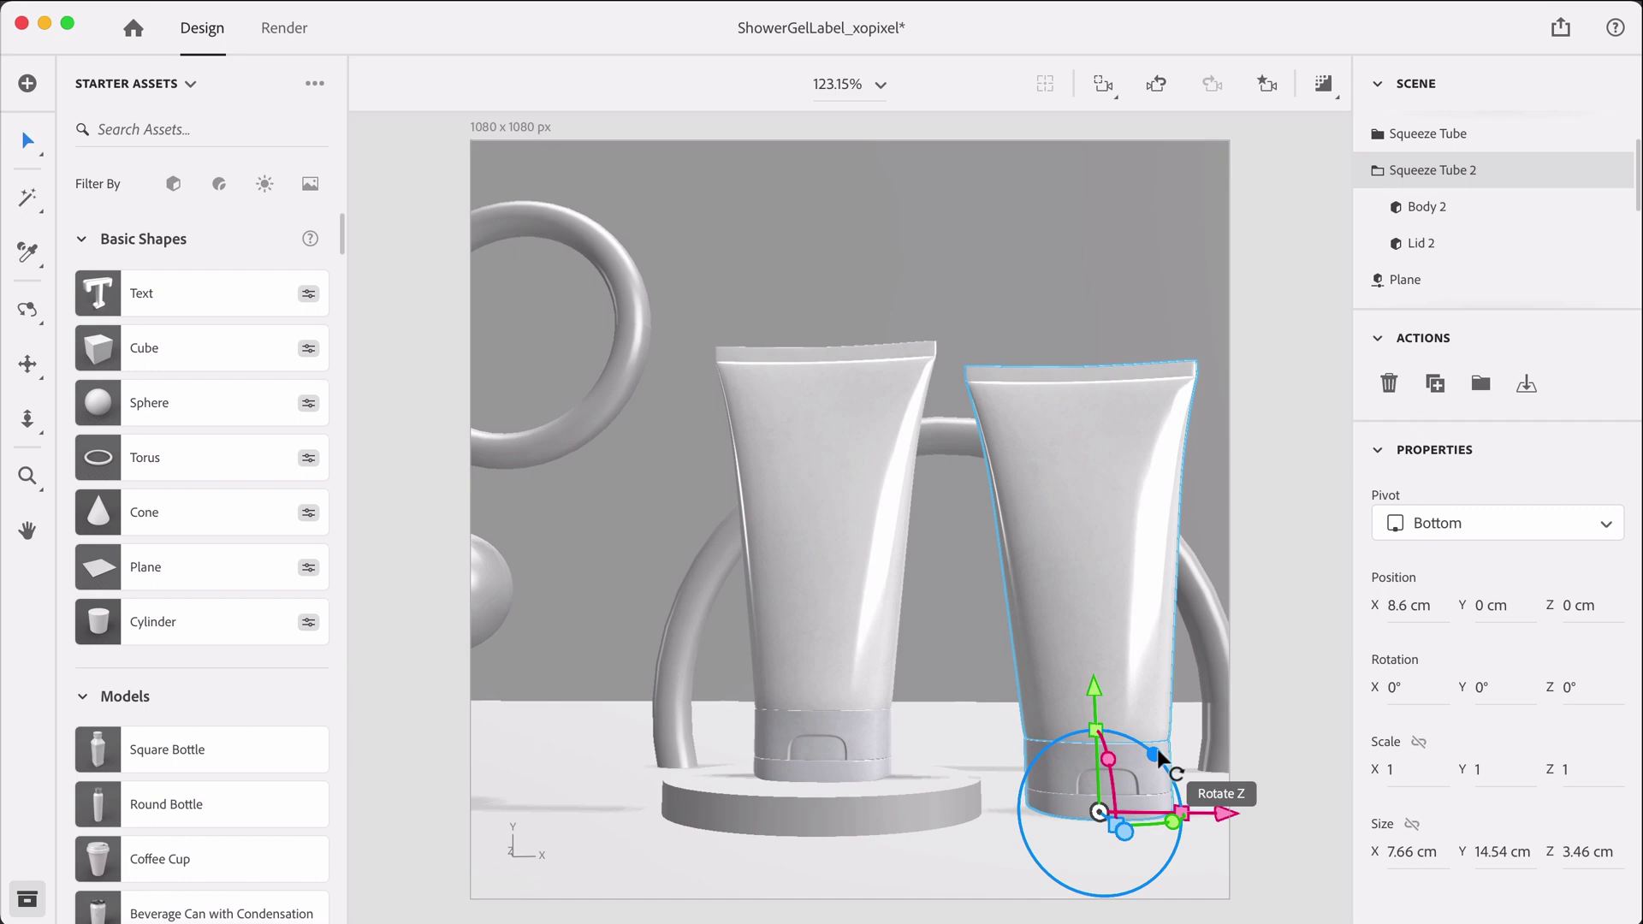
{"action": "left_click_drag", "start_coordinate": [1156, 748], "coordinate": [1064, 700]}
{"action": "right_click_drag", "start_coordinate": [1065, 700], "coordinate": [990, 337]}
{"action": "scroll", "coordinate": [902, 249], "scroll_direction": "up", "scroll_amount": 5}
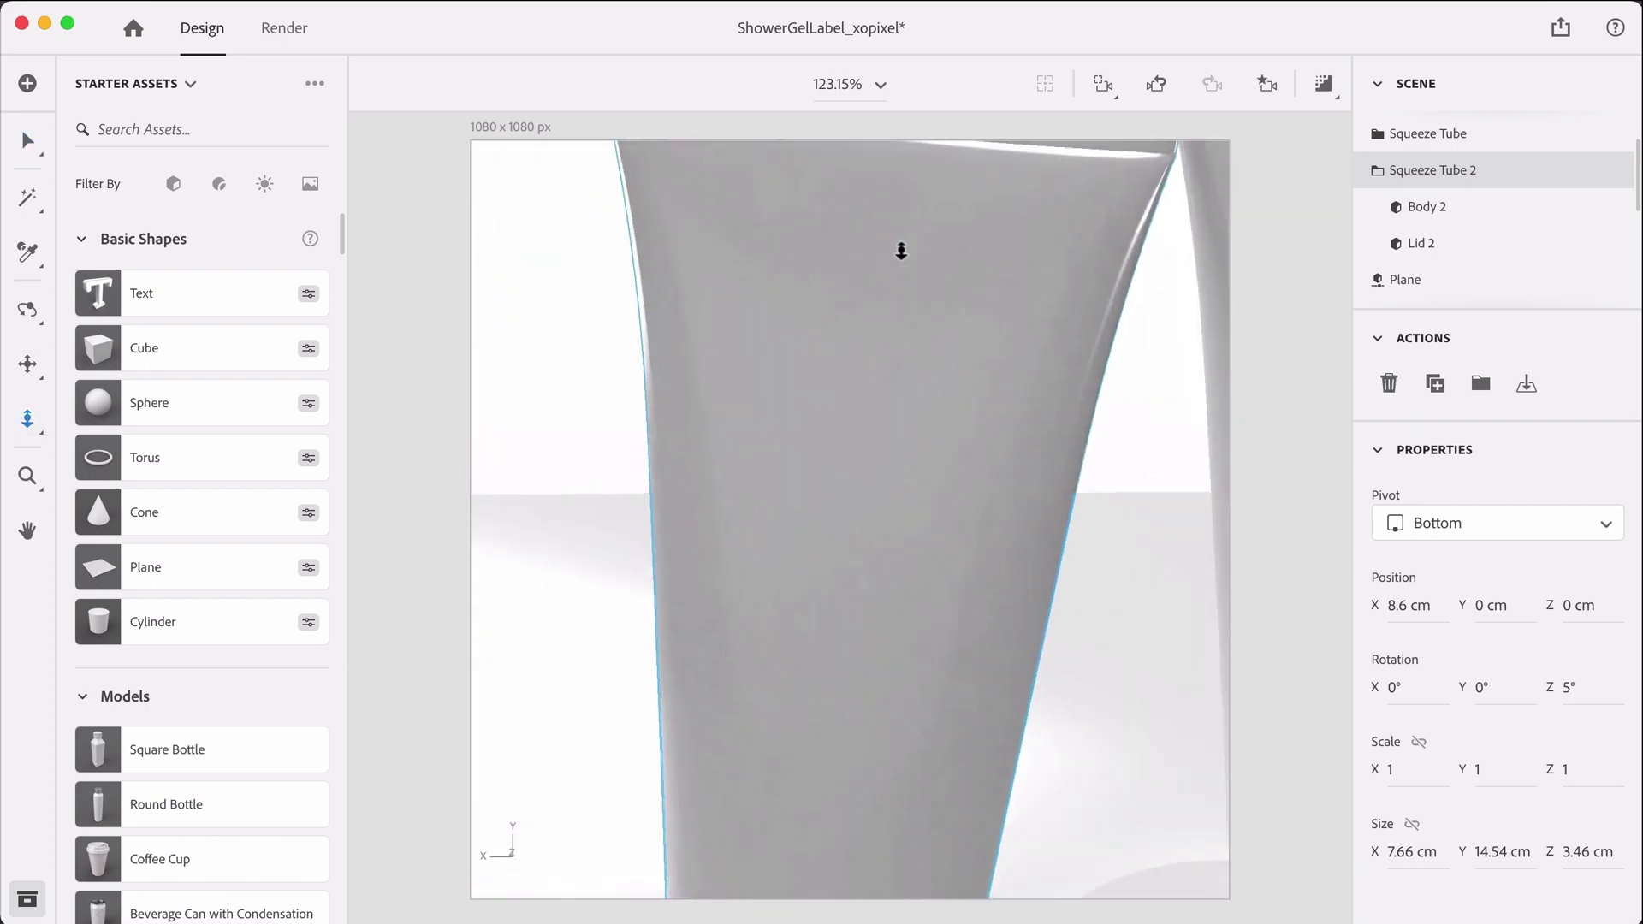
{"action": "scroll", "coordinate": [747, 453], "scroll_direction": "down", "scroll_amount": 5}
{"action": "right_click_drag", "start_coordinate": [696, 836], "coordinate": [1357, 476]}
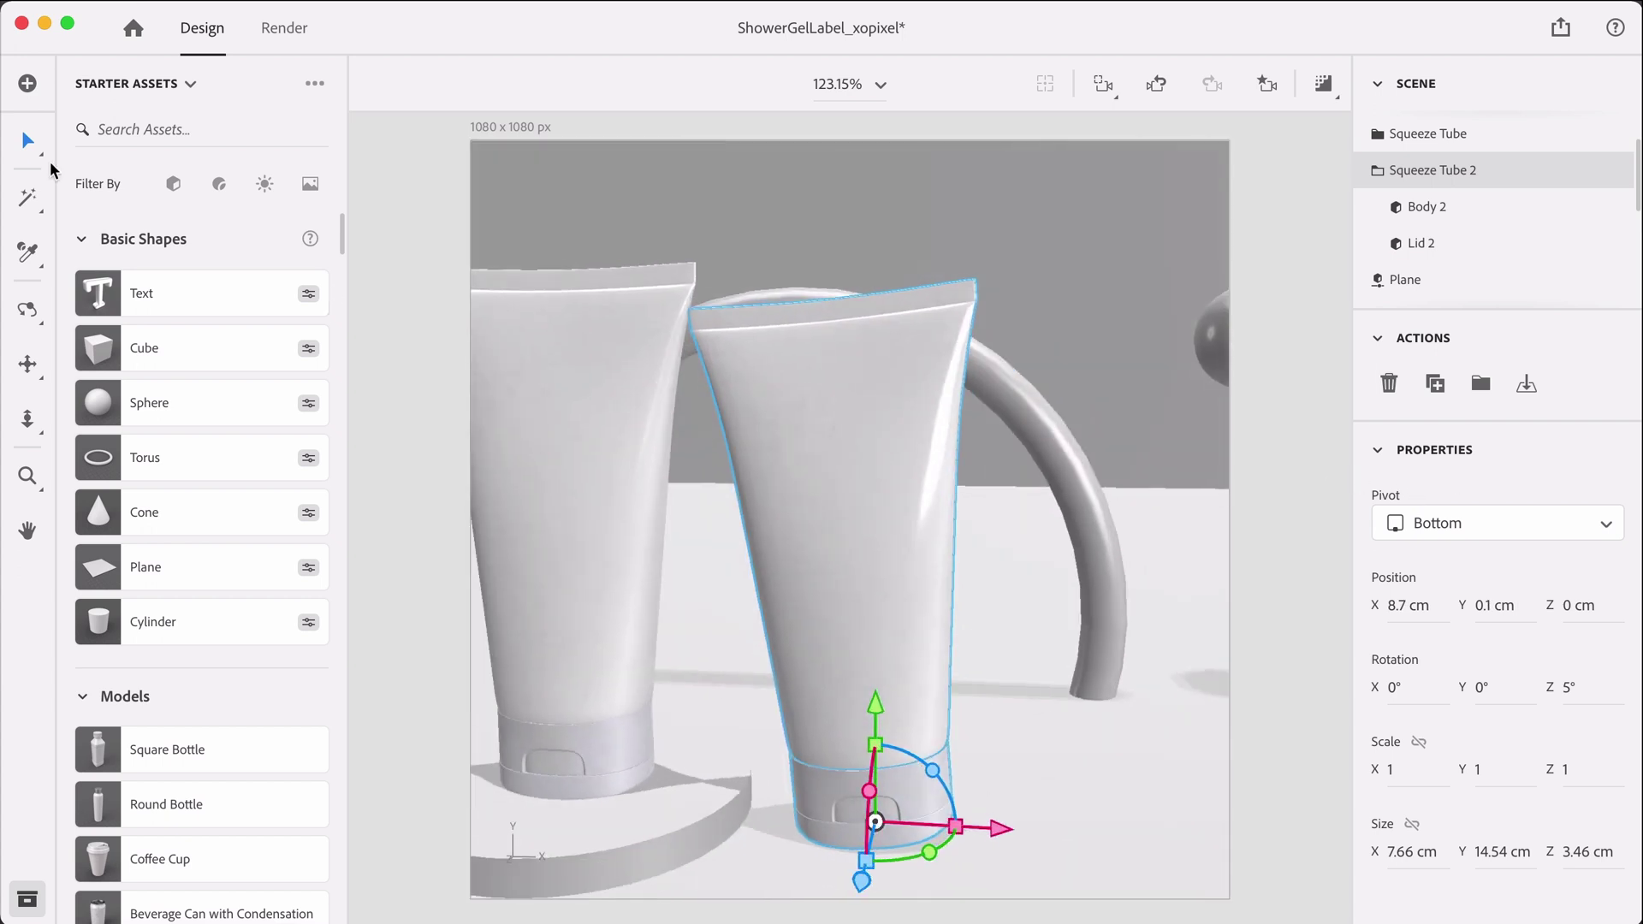
{"action": "left_click", "coordinate": [27, 368]}
{"action": "right_click_drag", "start_coordinate": [782, 405], "coordinate": [855, 510]}
{"action": "scroll", "coordinate": [852, 522], "scroll_direction": "down", "scroll_amount": 8}
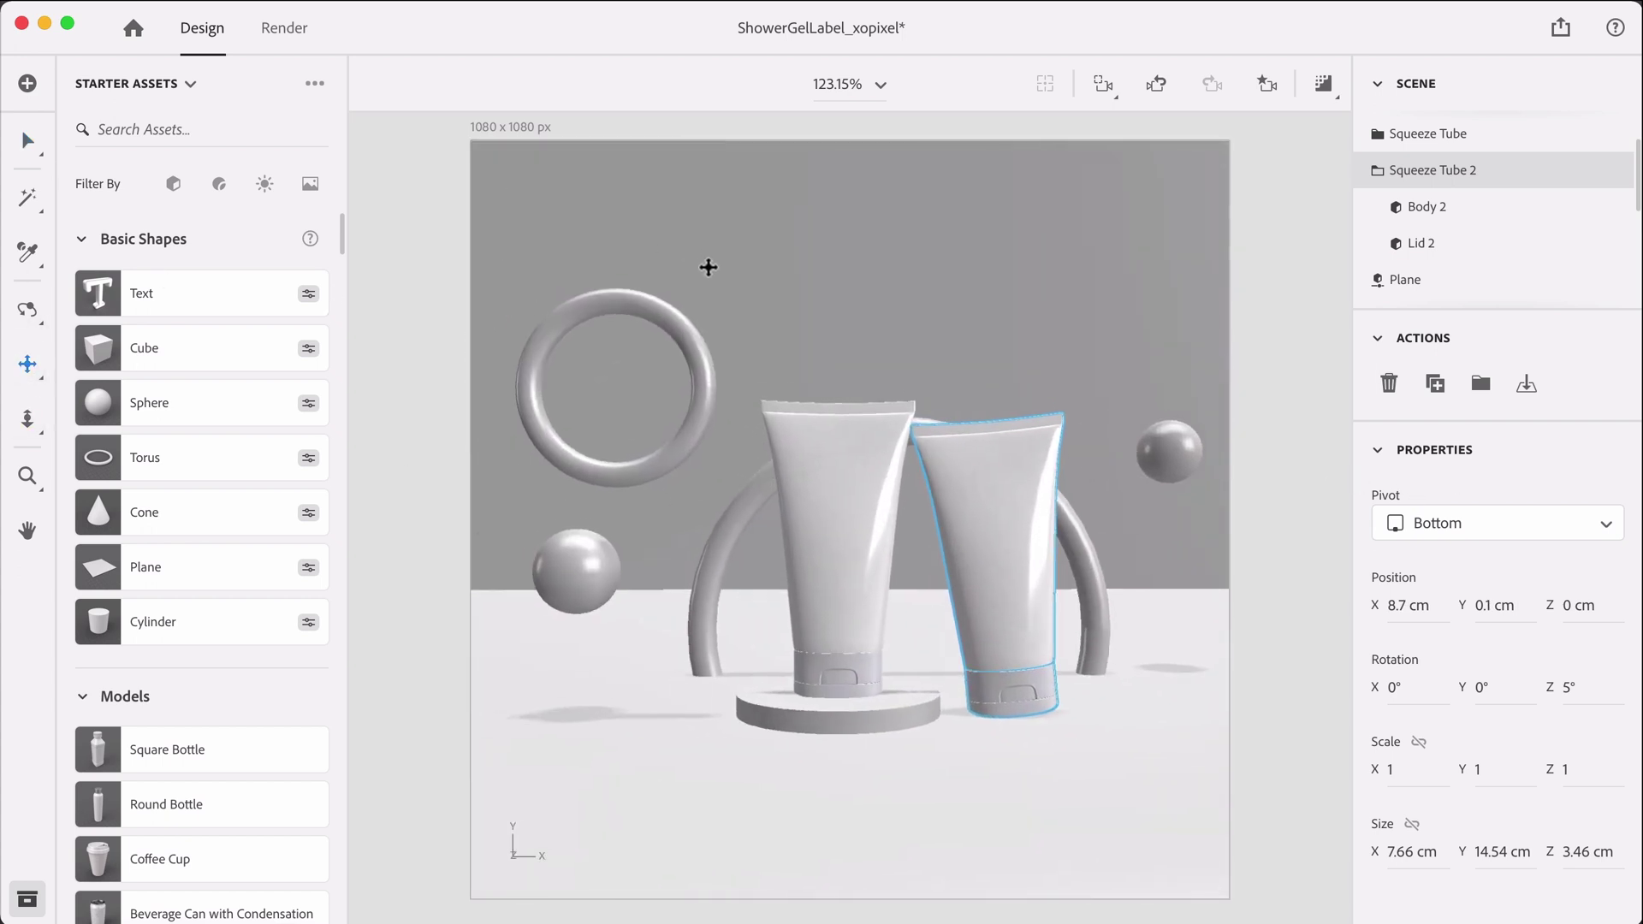
{"action": "right_click_drag", "start_coordinate": [698, 267], "coordinate": [718, 275]}
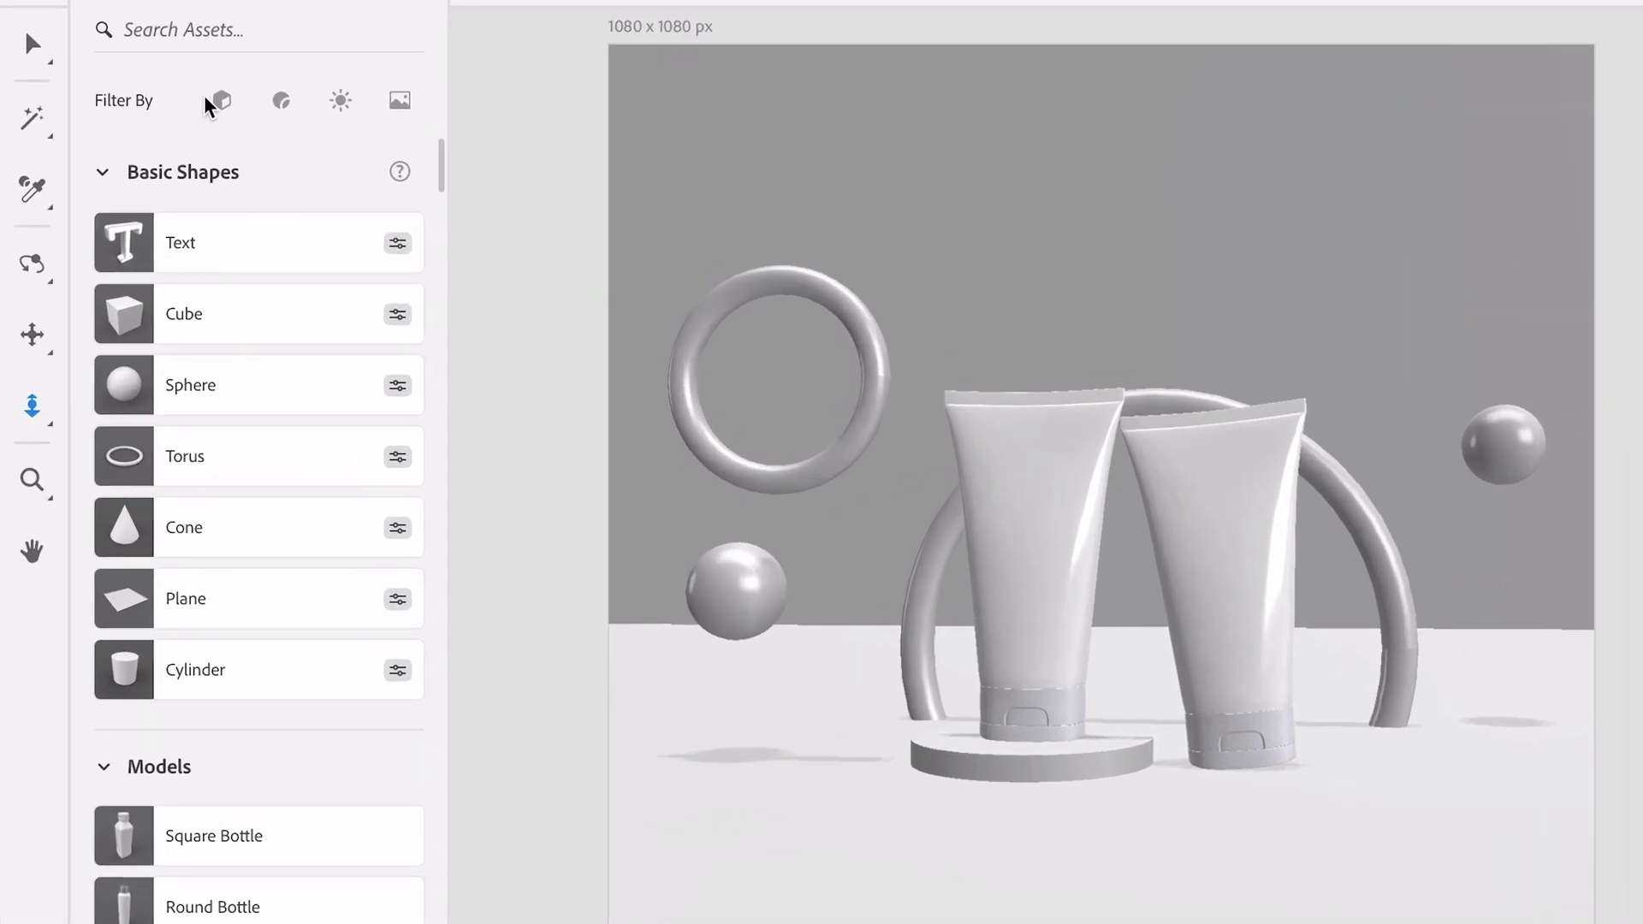
Apply the Matte material to the back wall and floor planes
{"action": "left_click", "coordinate": [282, 103]}
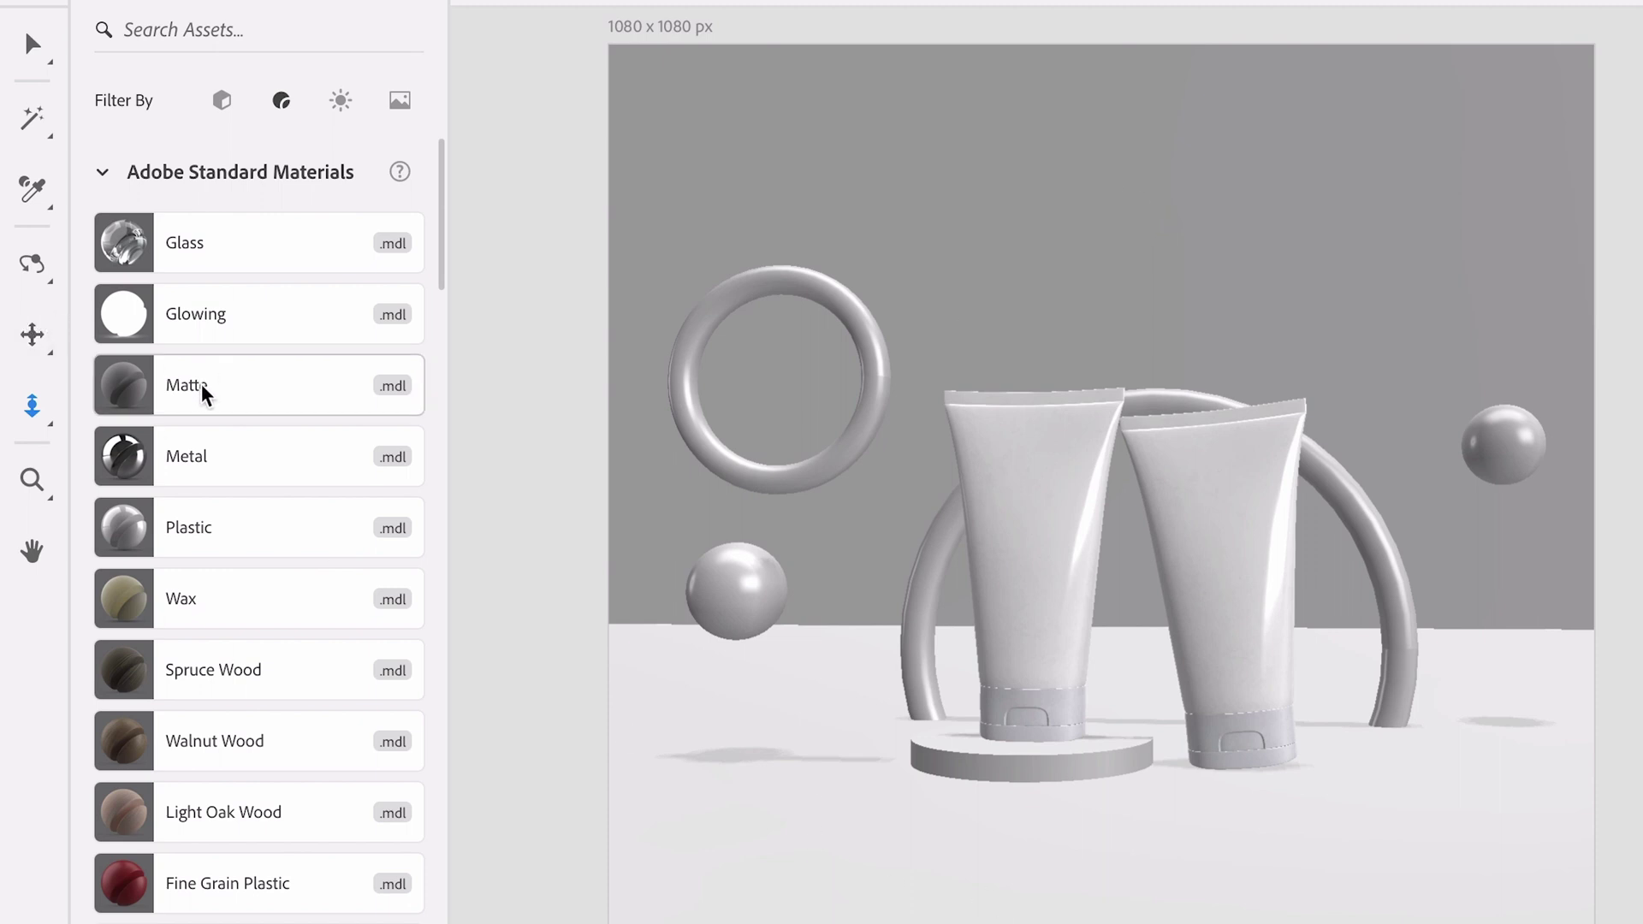
{"action": "left_click_drag", "start_coordinate": [204, 392], "coordinate": [1318, 124]}
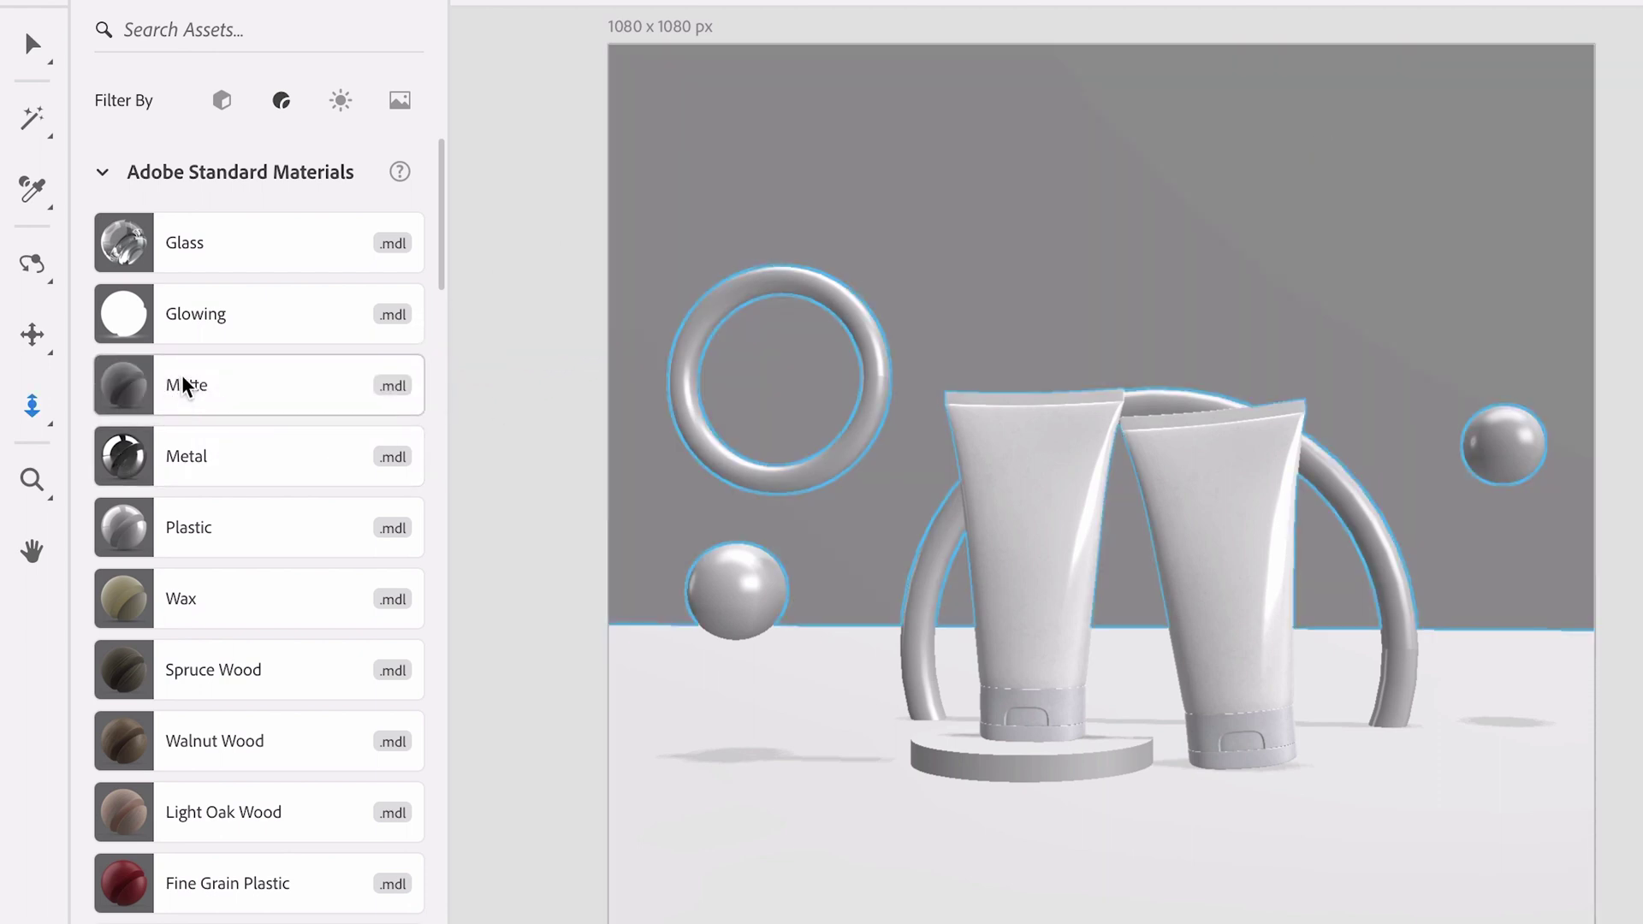
{"action": "left_click_drag", "start_coordinate": [185, 385], "coordinate": [847, 881]}
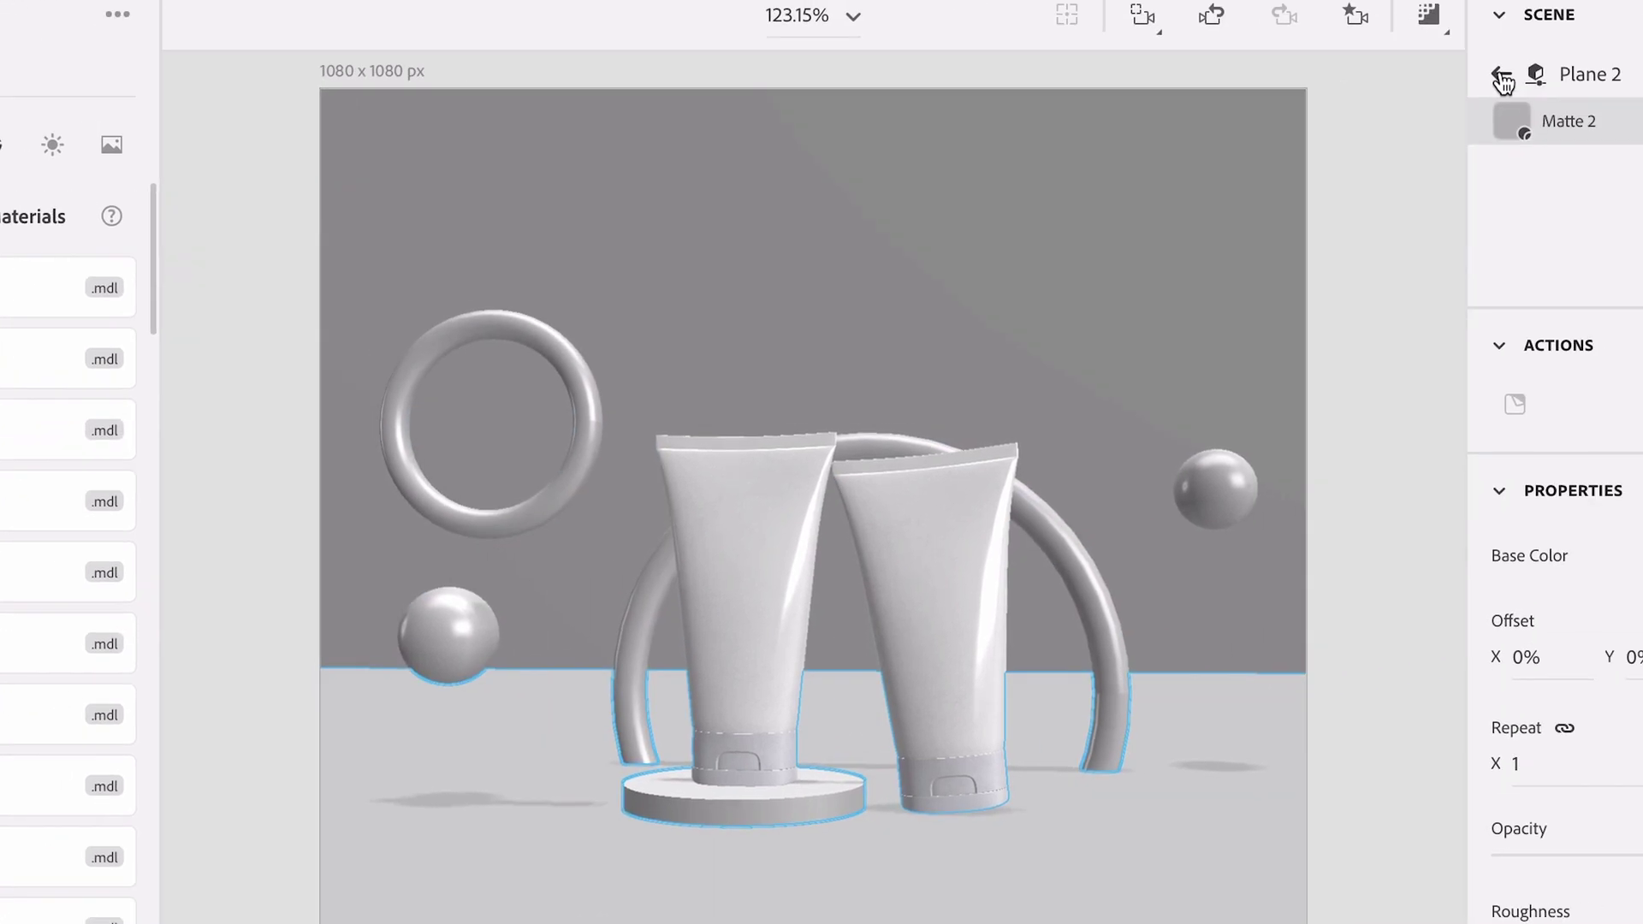
{"action": "left_click", "coordinate": [1642, 32]}
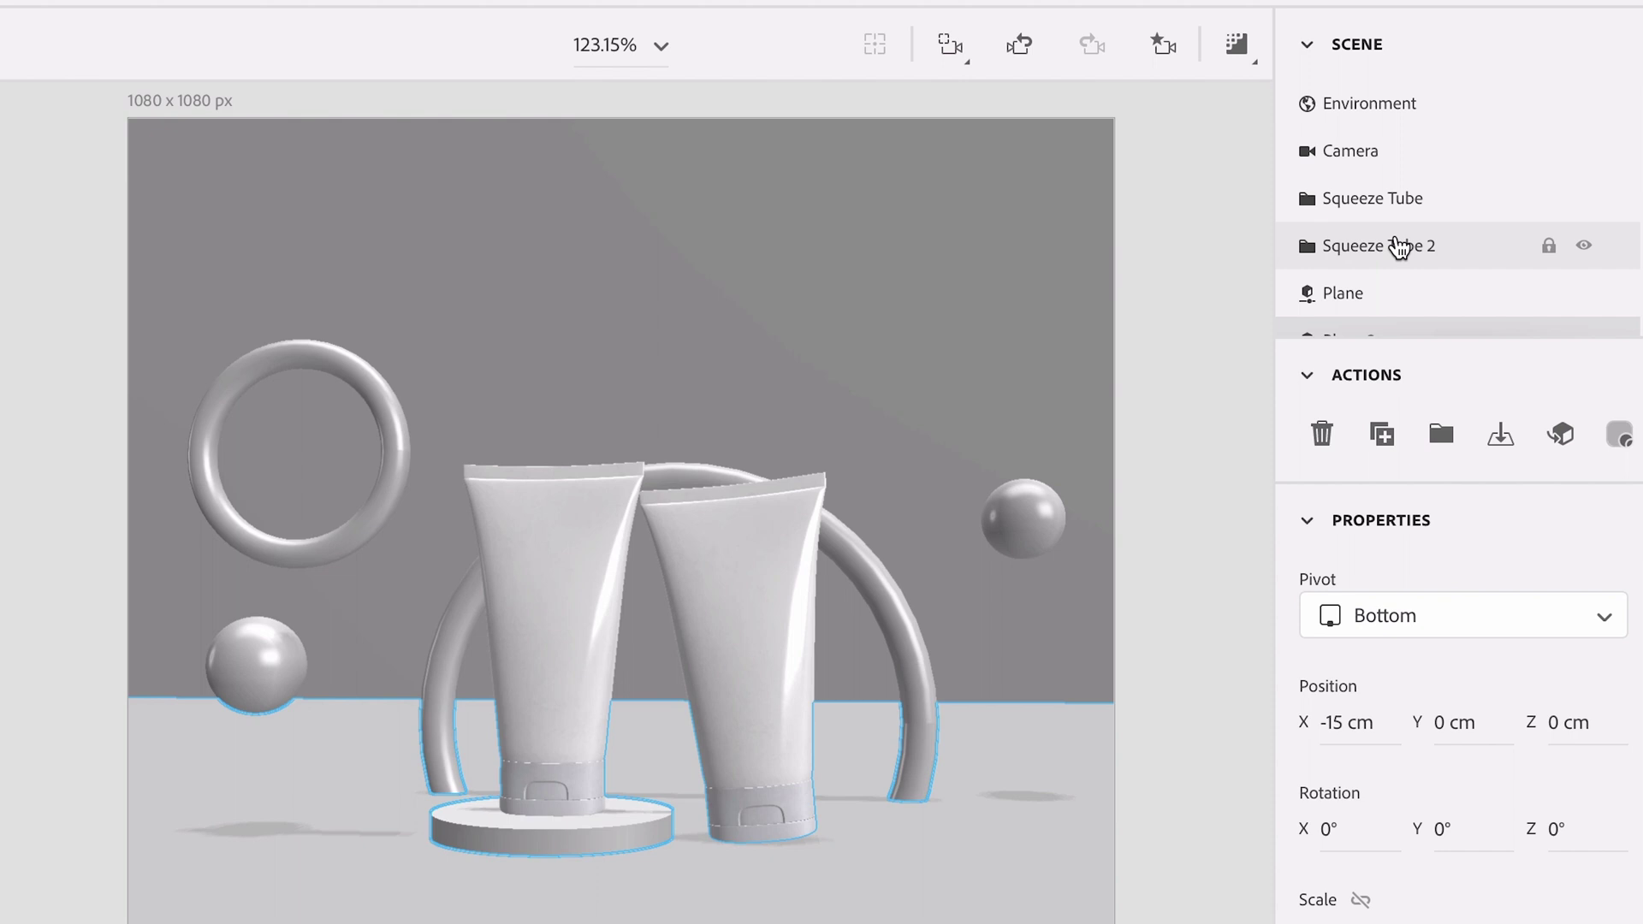
{"action": "scroll", "coordinate": [1400, 247], "scroll_direction": "down", "scroll_amount": 3}
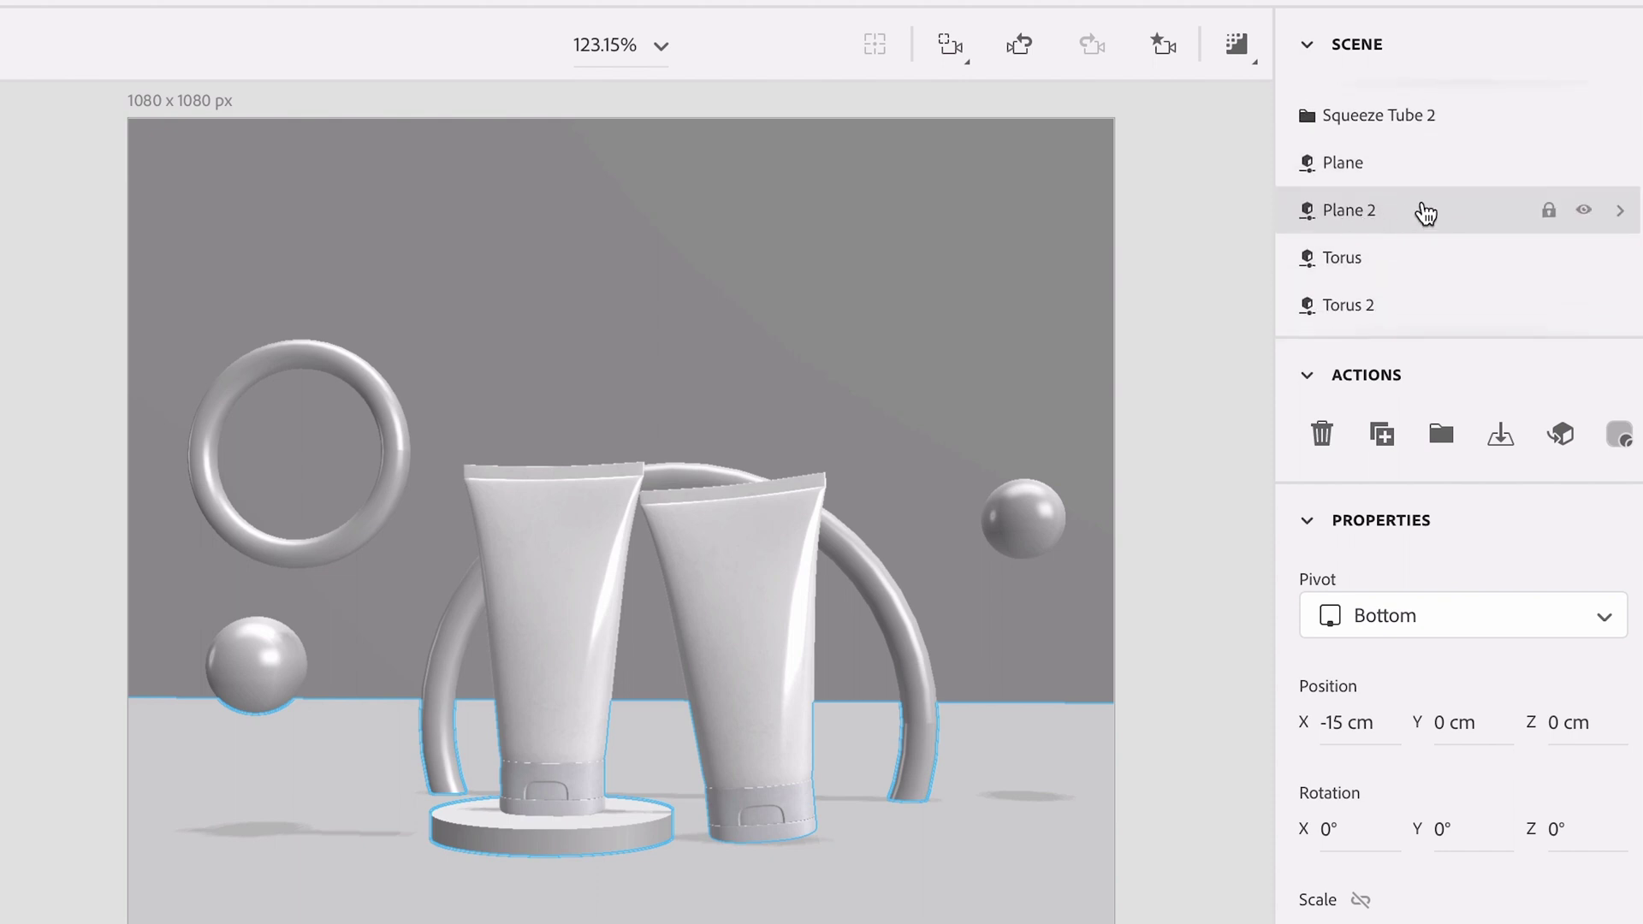
{"action": "left_click", "coordinate": [1376, 167]}
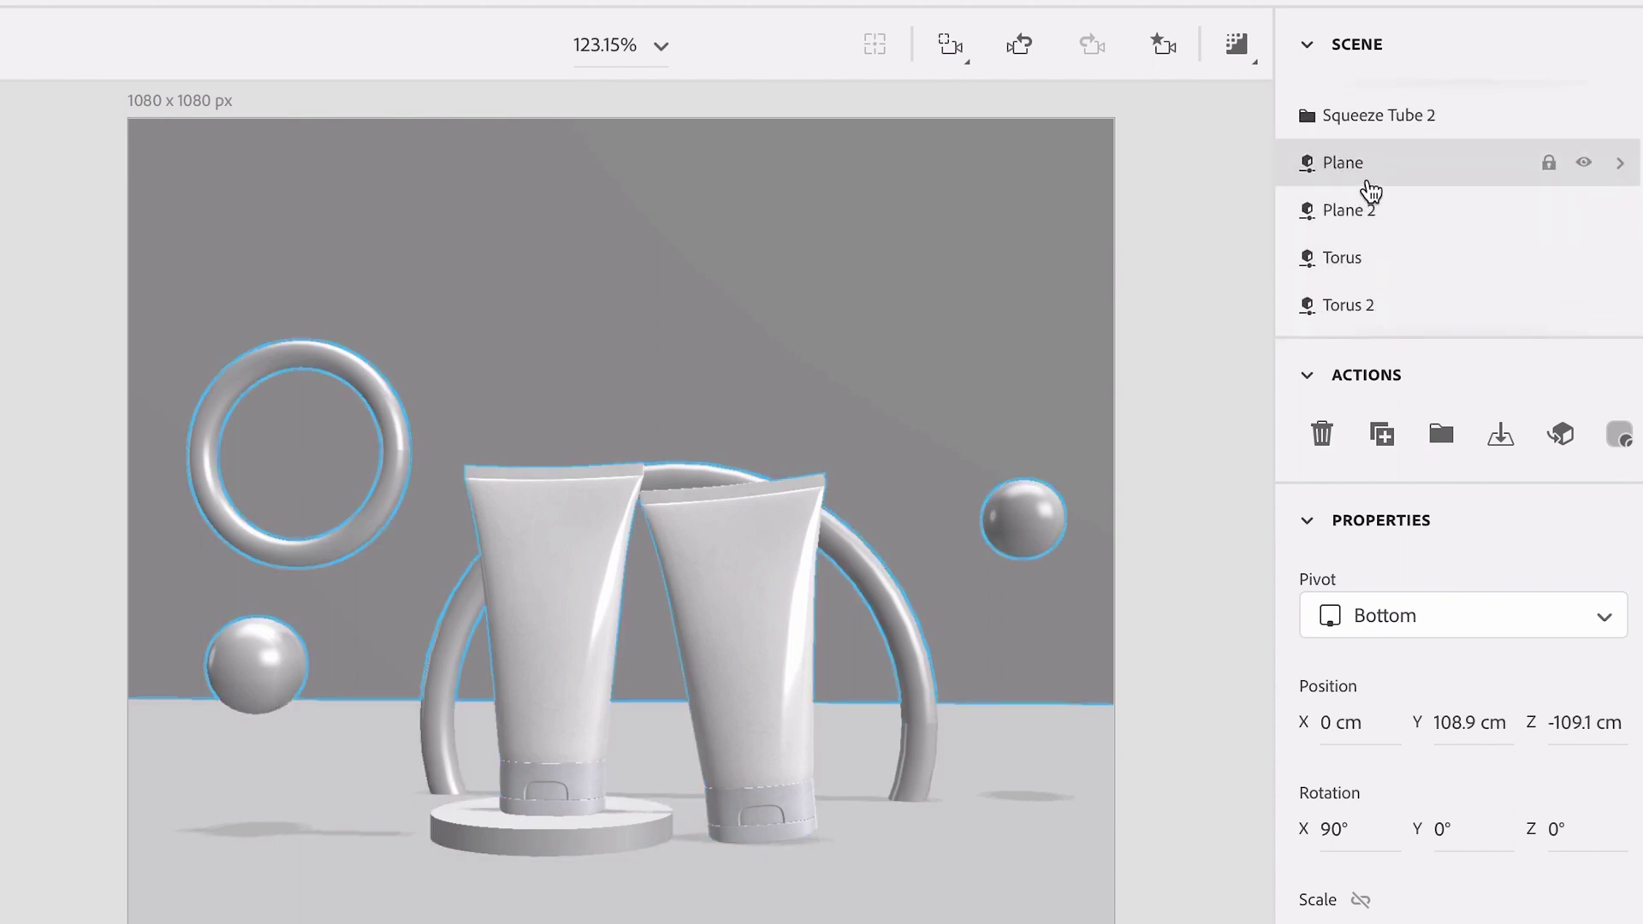
{"action": "left_click", "coordinate": [1364, 209]}
{"action": "left_click", "coordinate": [1364, 169]}
{"action": "left_click", "coordinate": [1620, 164]}
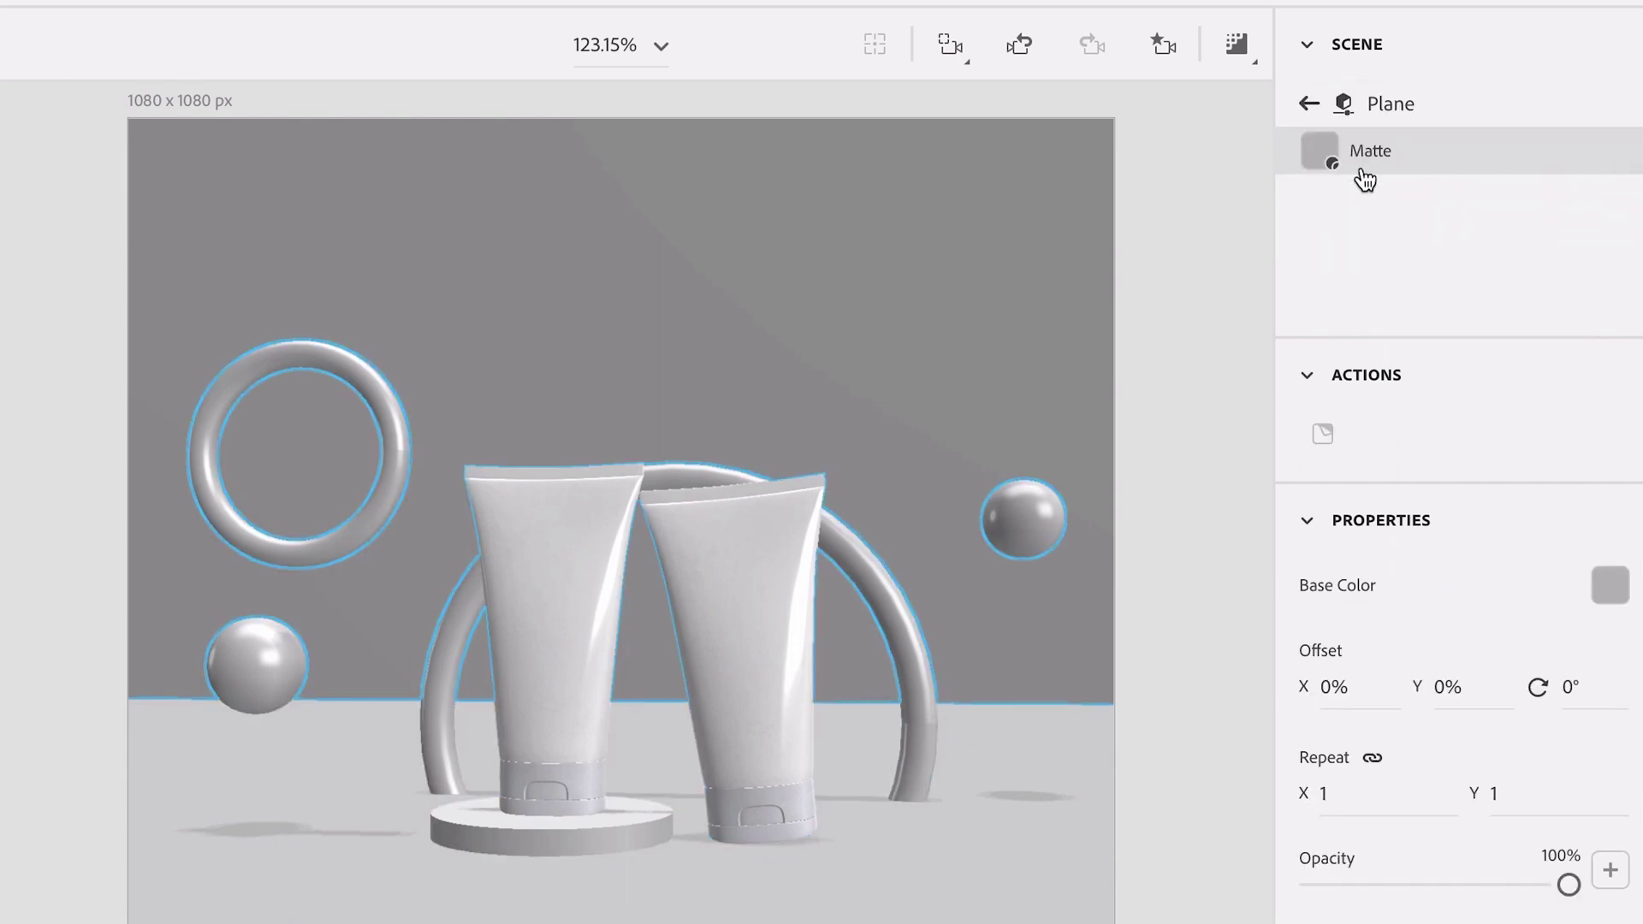
{"action": "left_click", "coordinate": [1309, 103]}
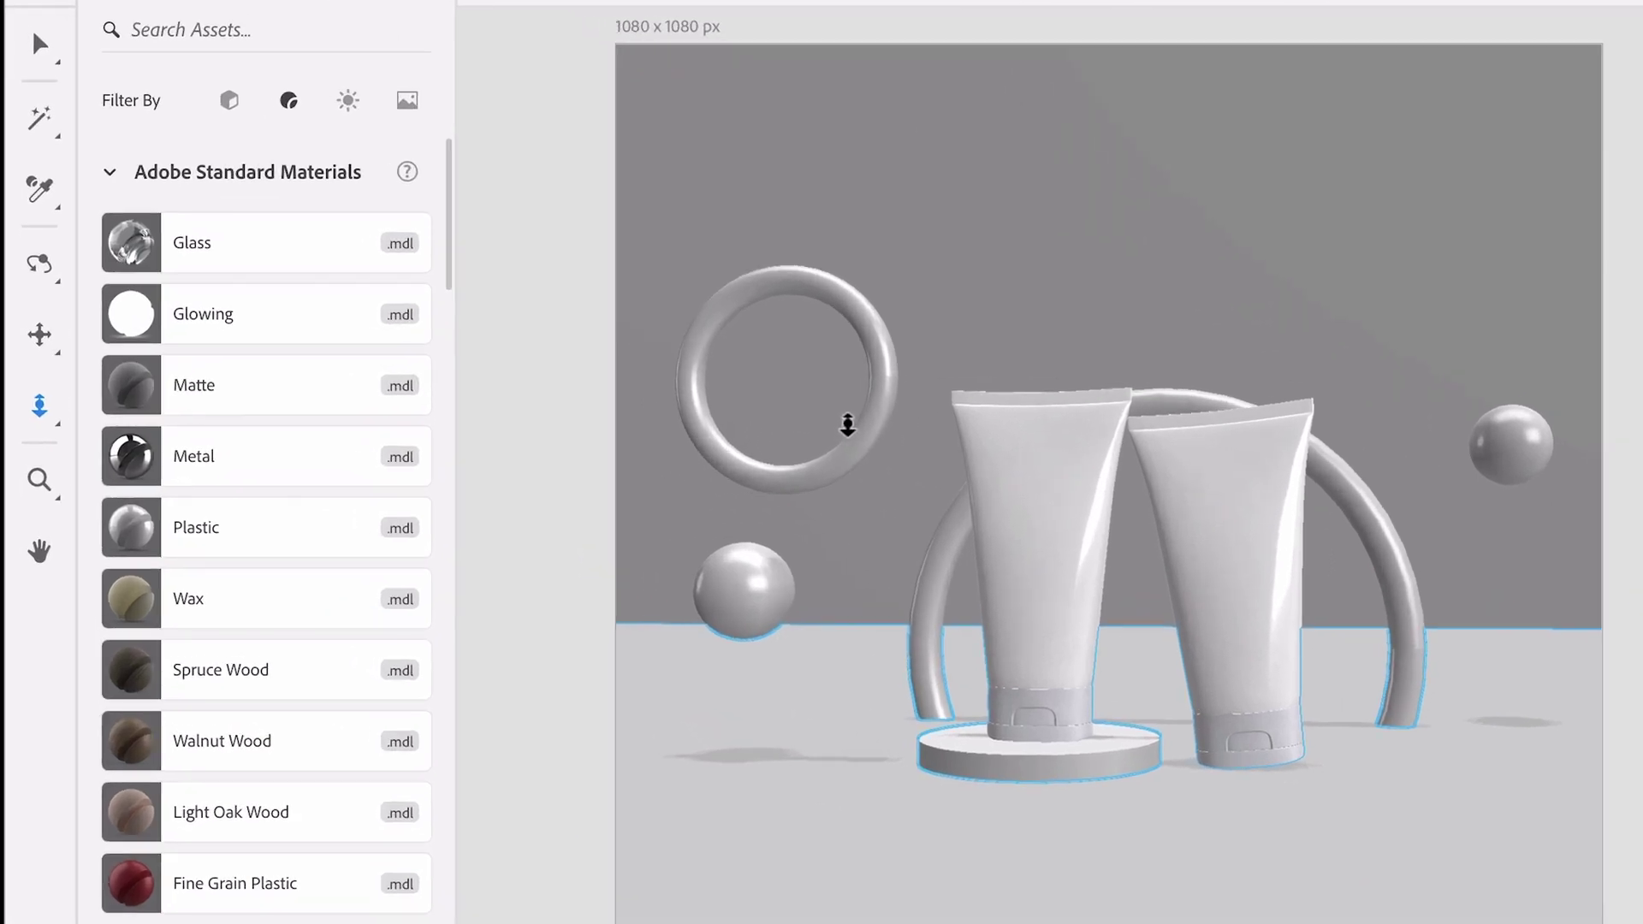
Make both rings chrome Metal, spheres, tubes and caps Plastic, and the pedestal Light Oak Wood
{"action": "left_click_drag", "start_coordinate": [131, 456], "coordinate": [933, 544]}
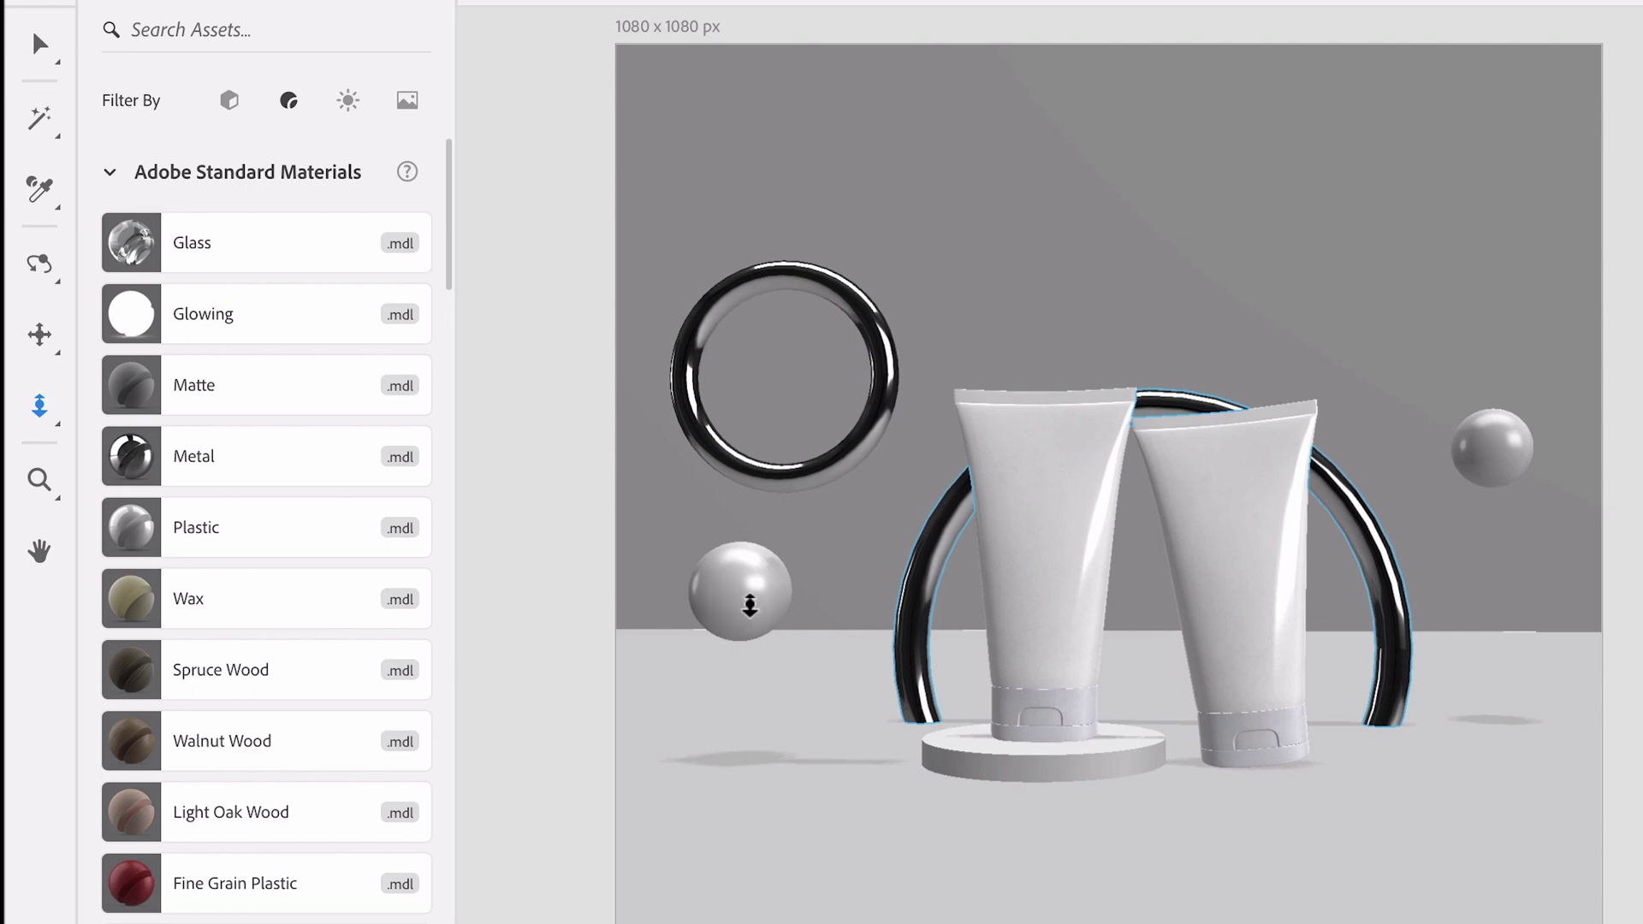
{"action": "scroll", "coordinate": [282, 624], "scroll_direction": "down", "scroll_amount": 10}
{"action": "scroll", "coordinate": [282, 624], "scroll_direction": "up", "scroll_amount": 10}
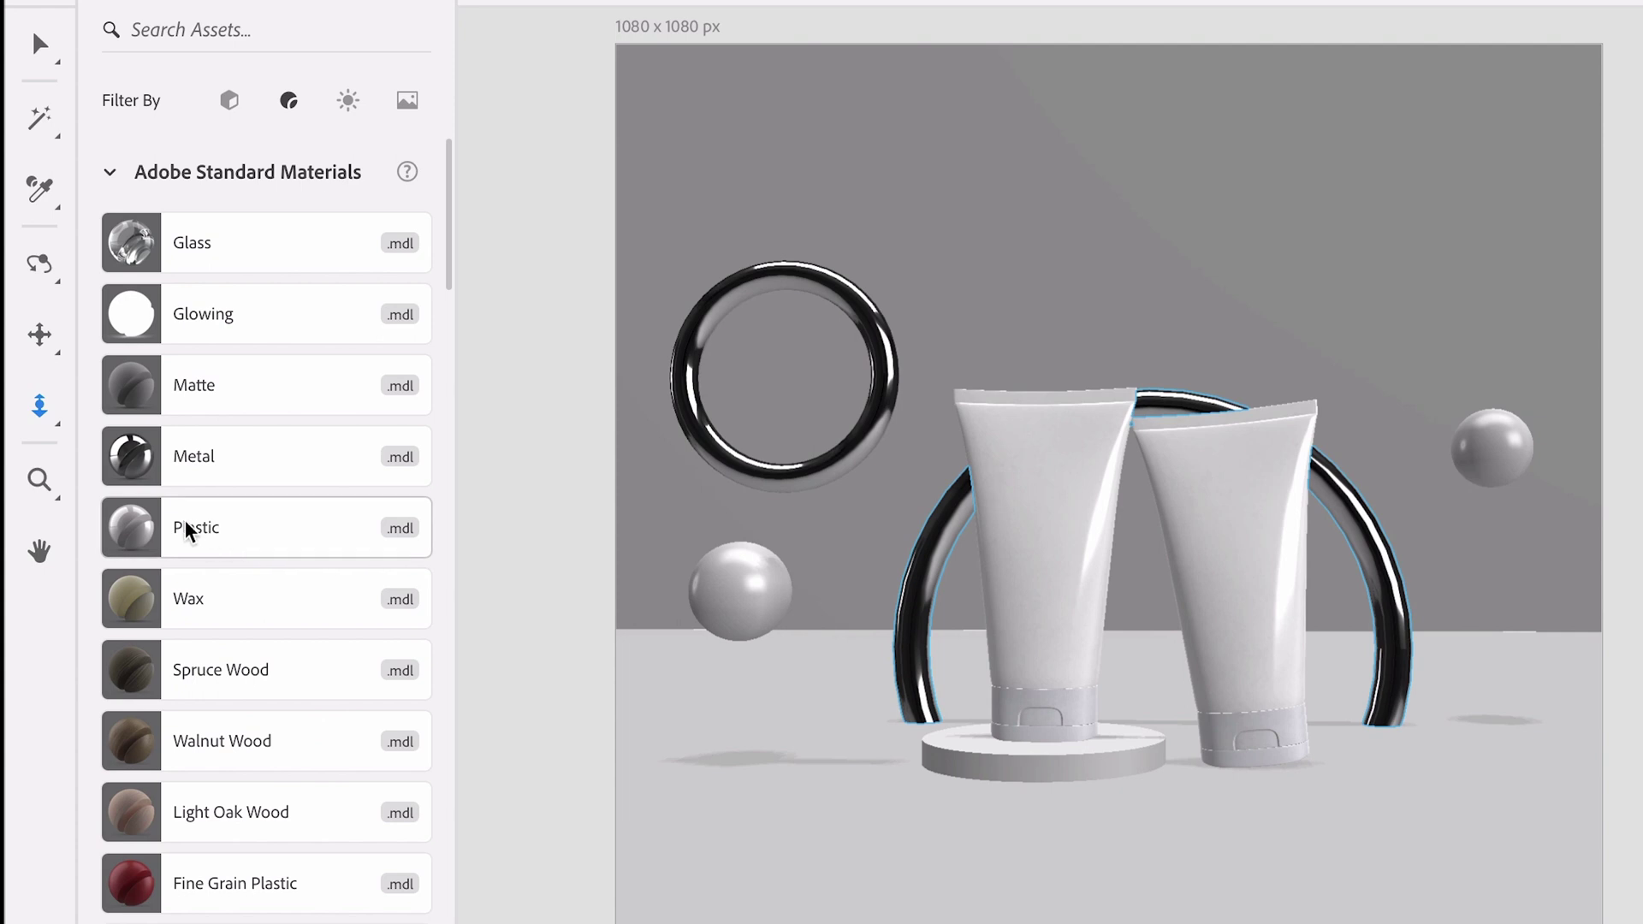
{"action": "left_click_drag", "start_coordinate": [186, 529], "coordinate": [1507, 445]}
{"action": "left_click_drag", "start_coordinate": [285, 547], "coordinate": [1070, 537]}
{"action": "left_click_drag", "start_coordinate": [219, 531], "coordinate": [1239, 476]}
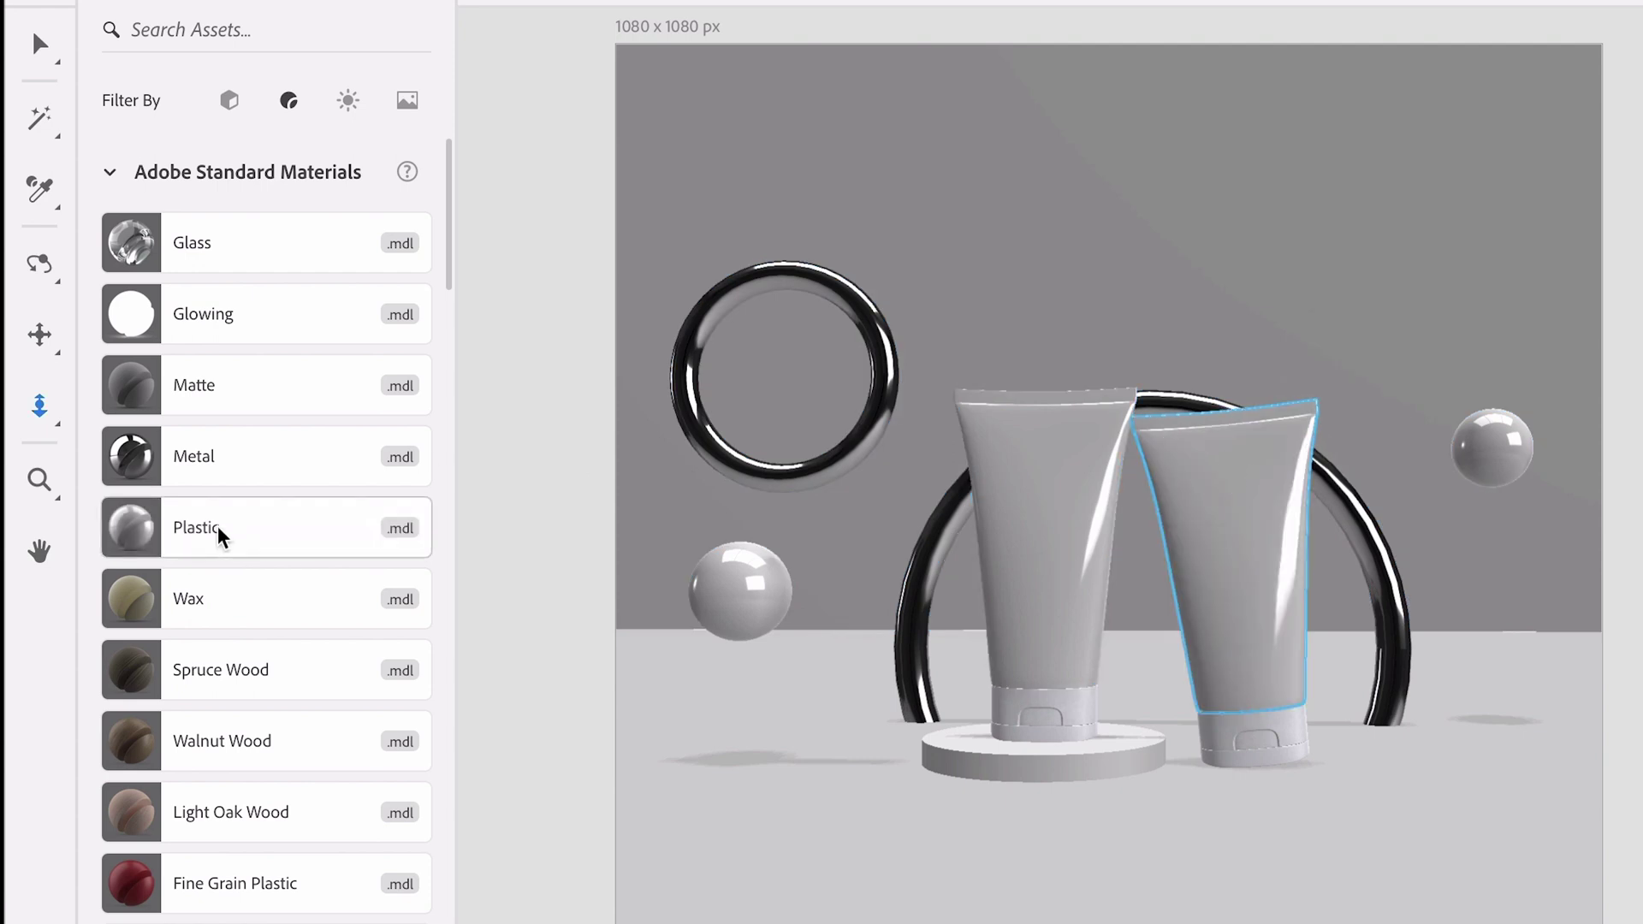
{"action": "left_click_drag", "start_coordinate": [220, 536], "coordinate": [1027, 700]}
{"action": "left_click_drag", "start_coordinate": [194, 525], "coordinate": [1276, 726]}
{"action": "key", "text": "3"}
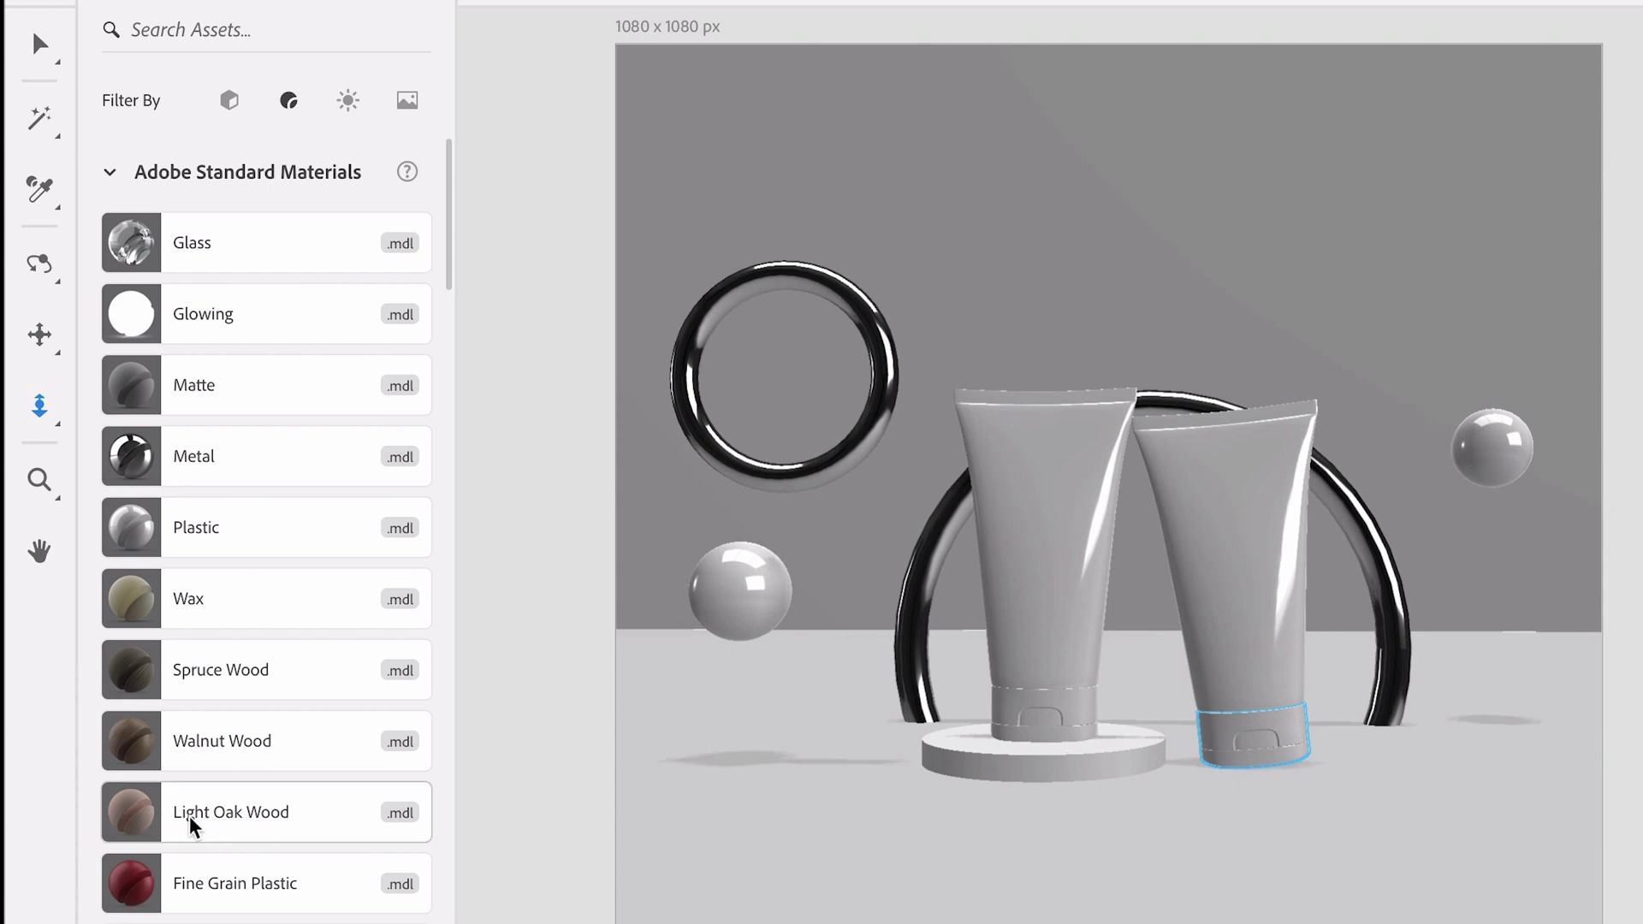
{"action": "left_click_drag", "start_coordinate": [193, 824], "coordinate": [989, 762]}
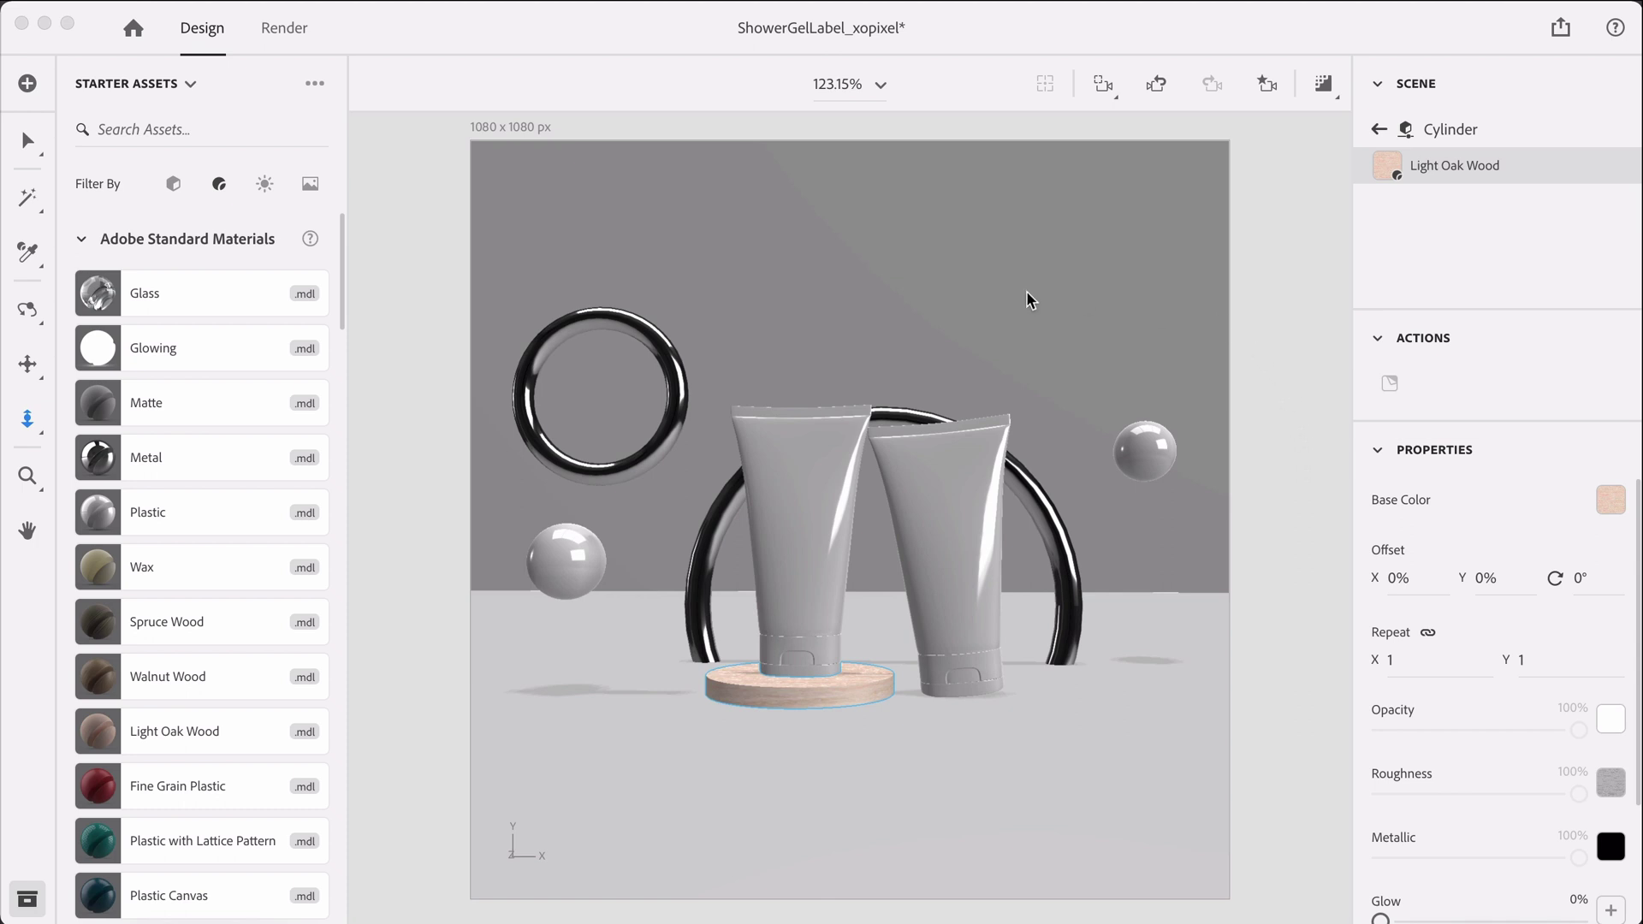
Select the back wall and open its Matte Base Color, trying a dark red tint
{"action": "left_click", "coordinate": [981, 300]}
{"action": "left_click", "coordinate": [953, 254]}
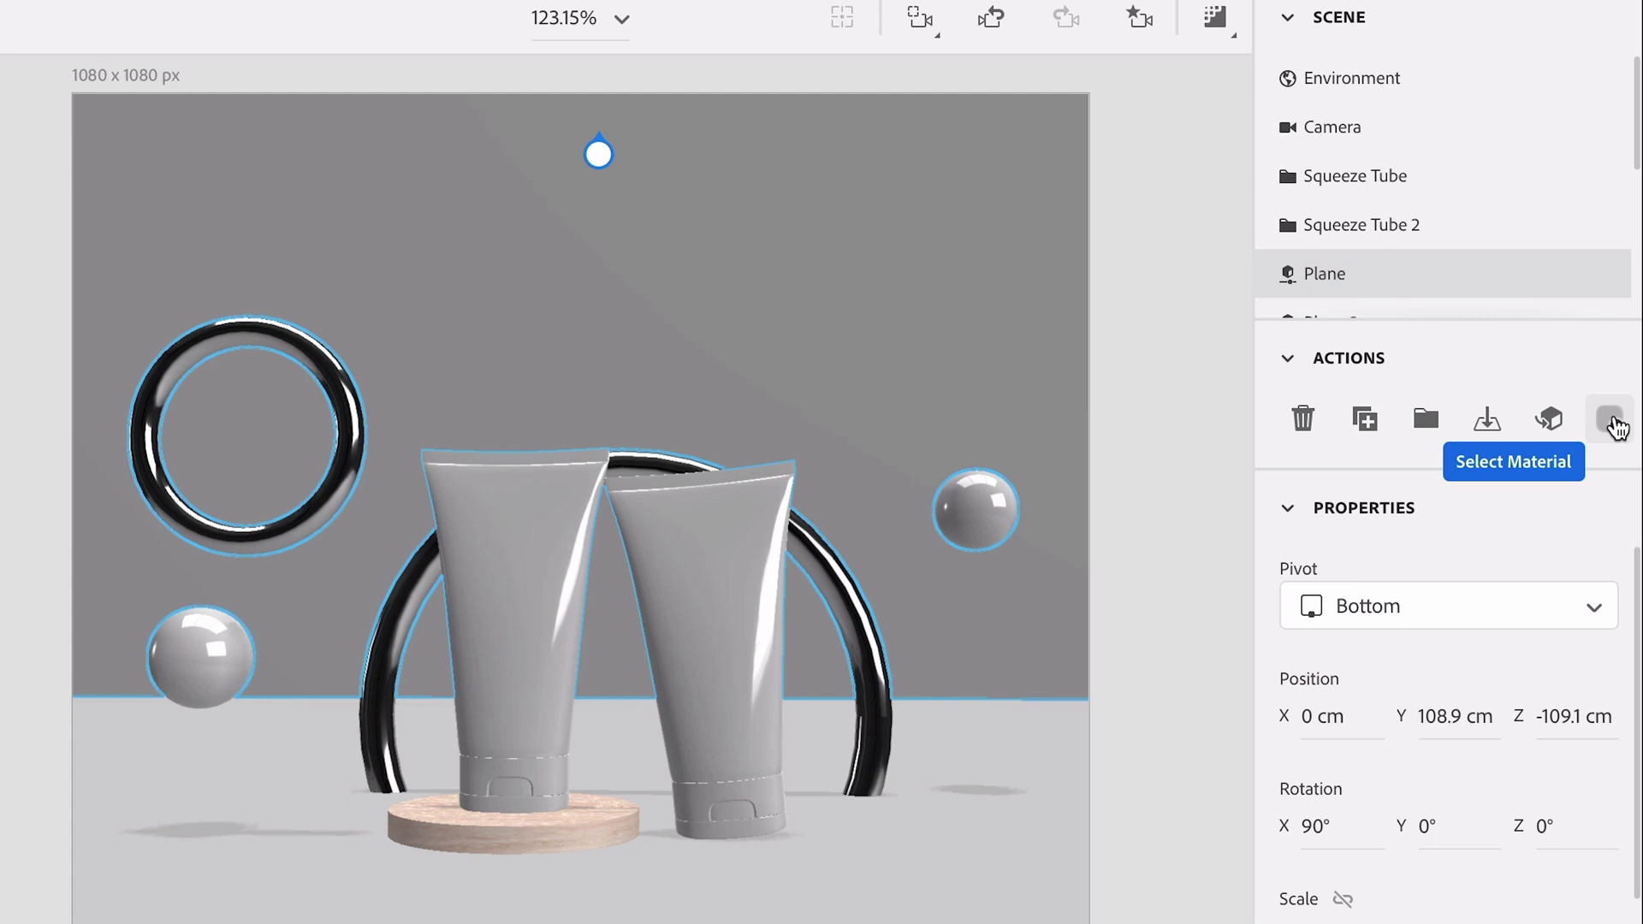
{"action": "left_click", "coordinate": [1611, 421]}
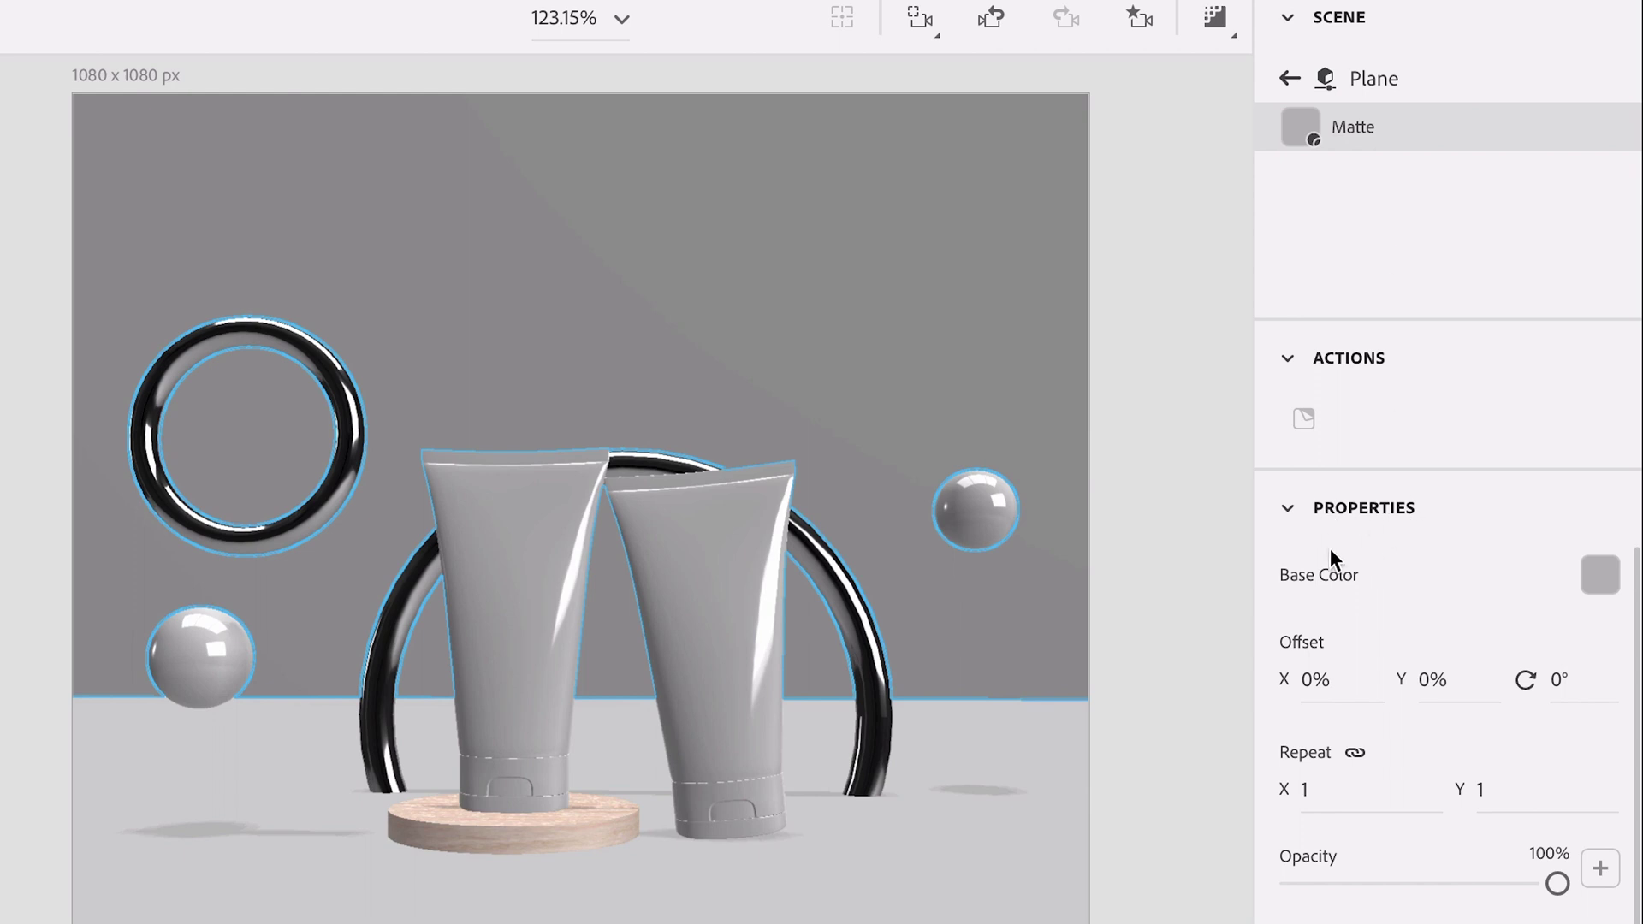
{"action": "left_click", "coordinate": [1587, 572]}
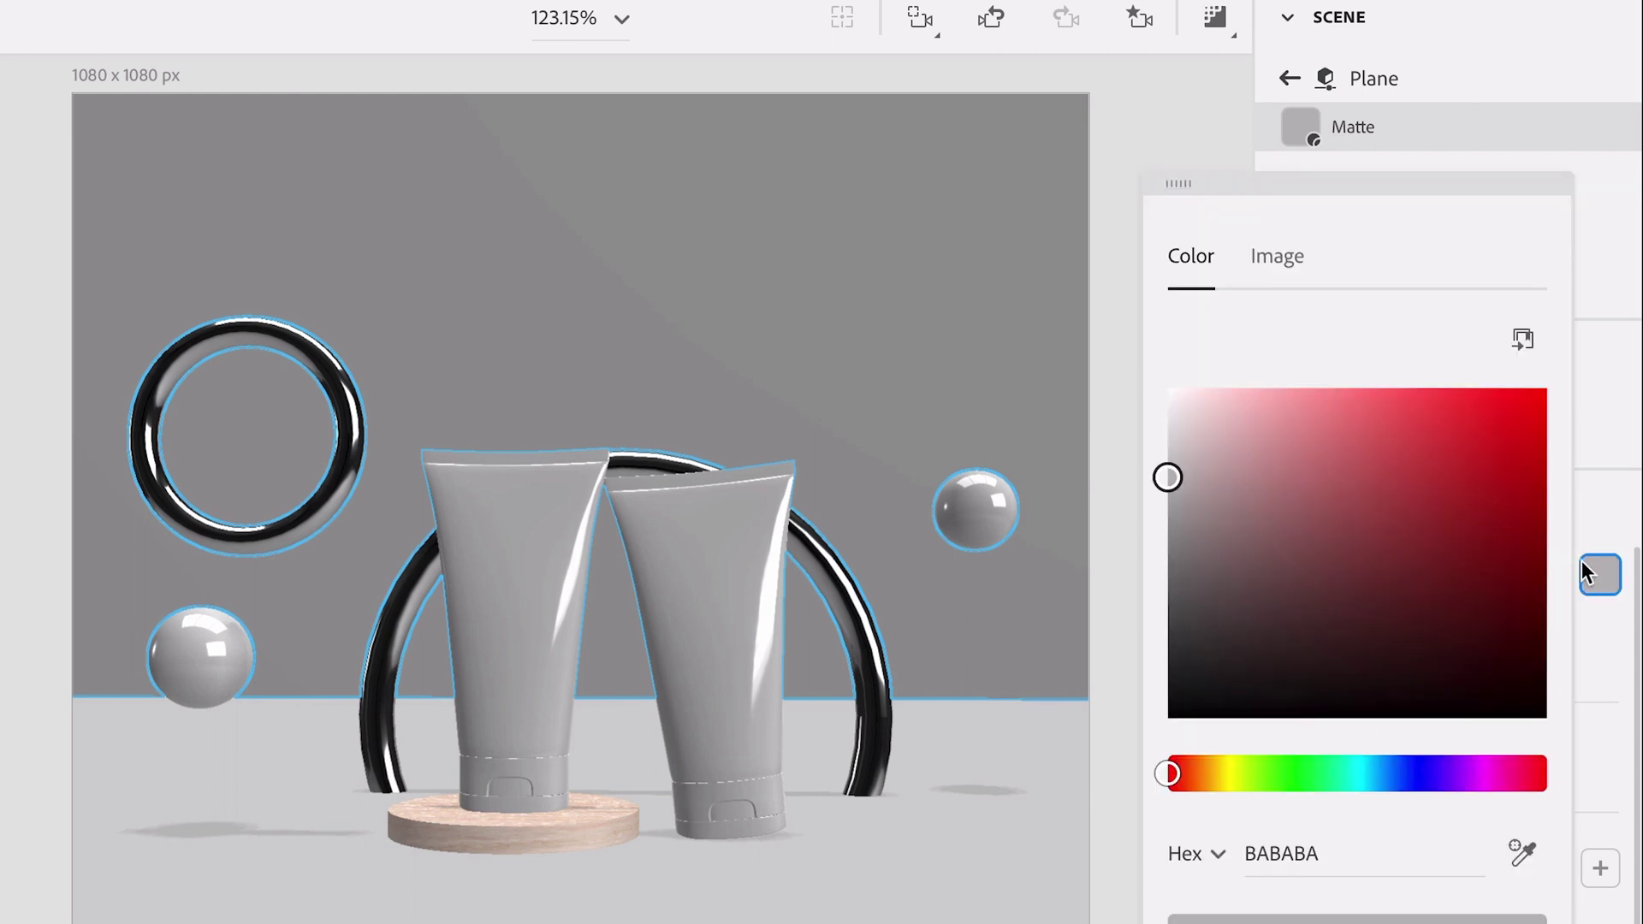
{"action": "left_click", "coordinate": [1585, 568]}
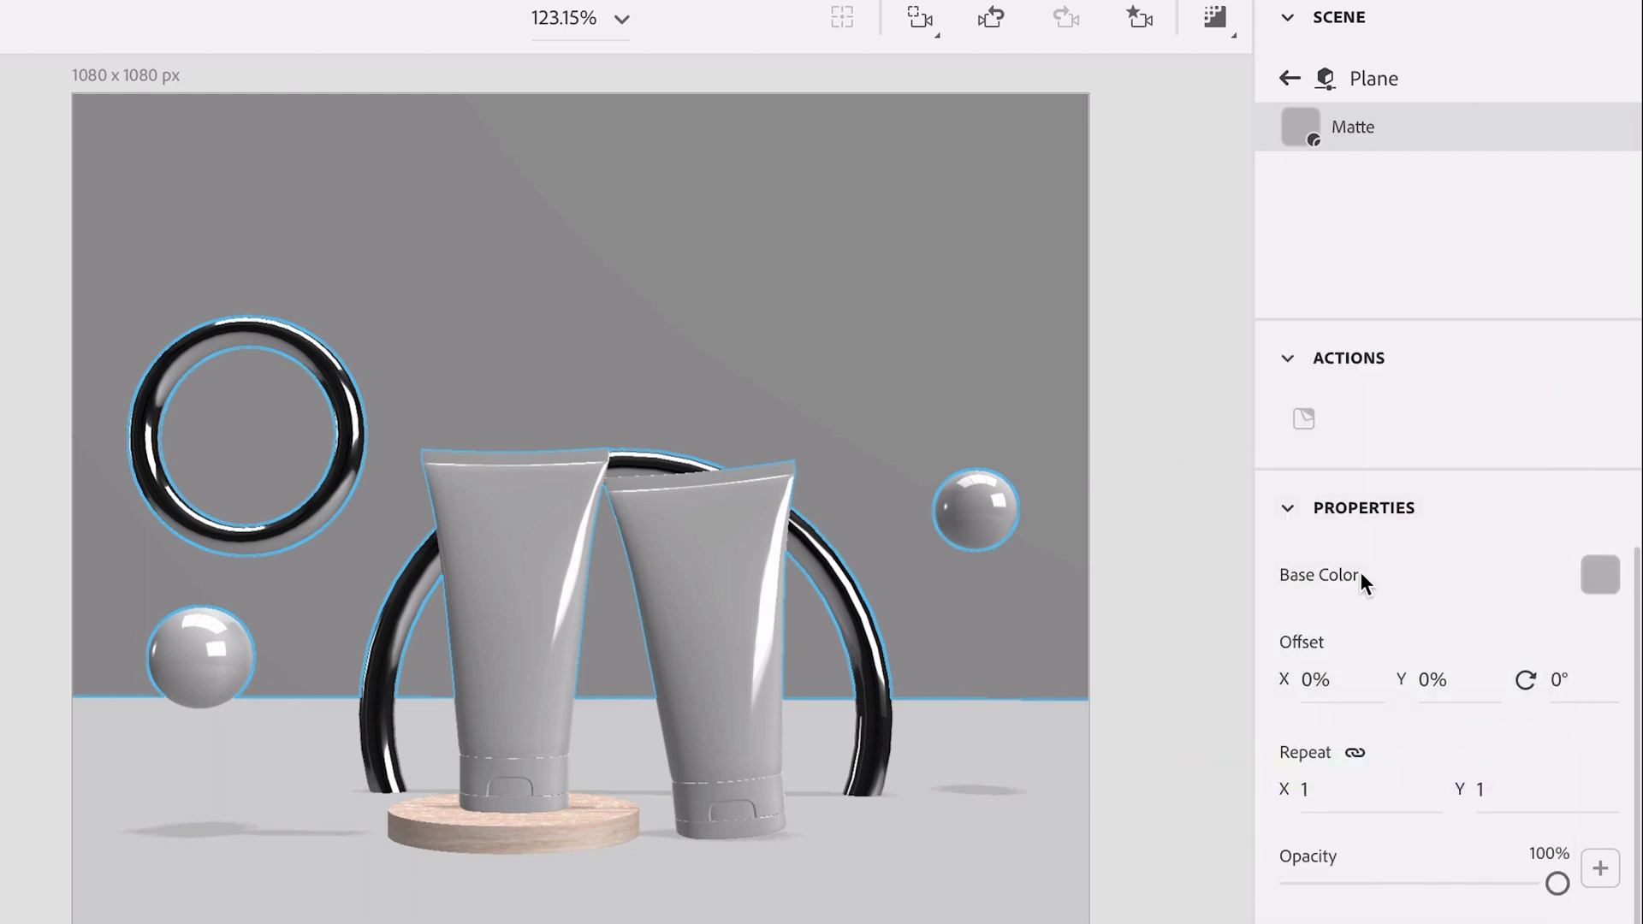
{"action": "left_click", "coordinate": [1597, 579]}
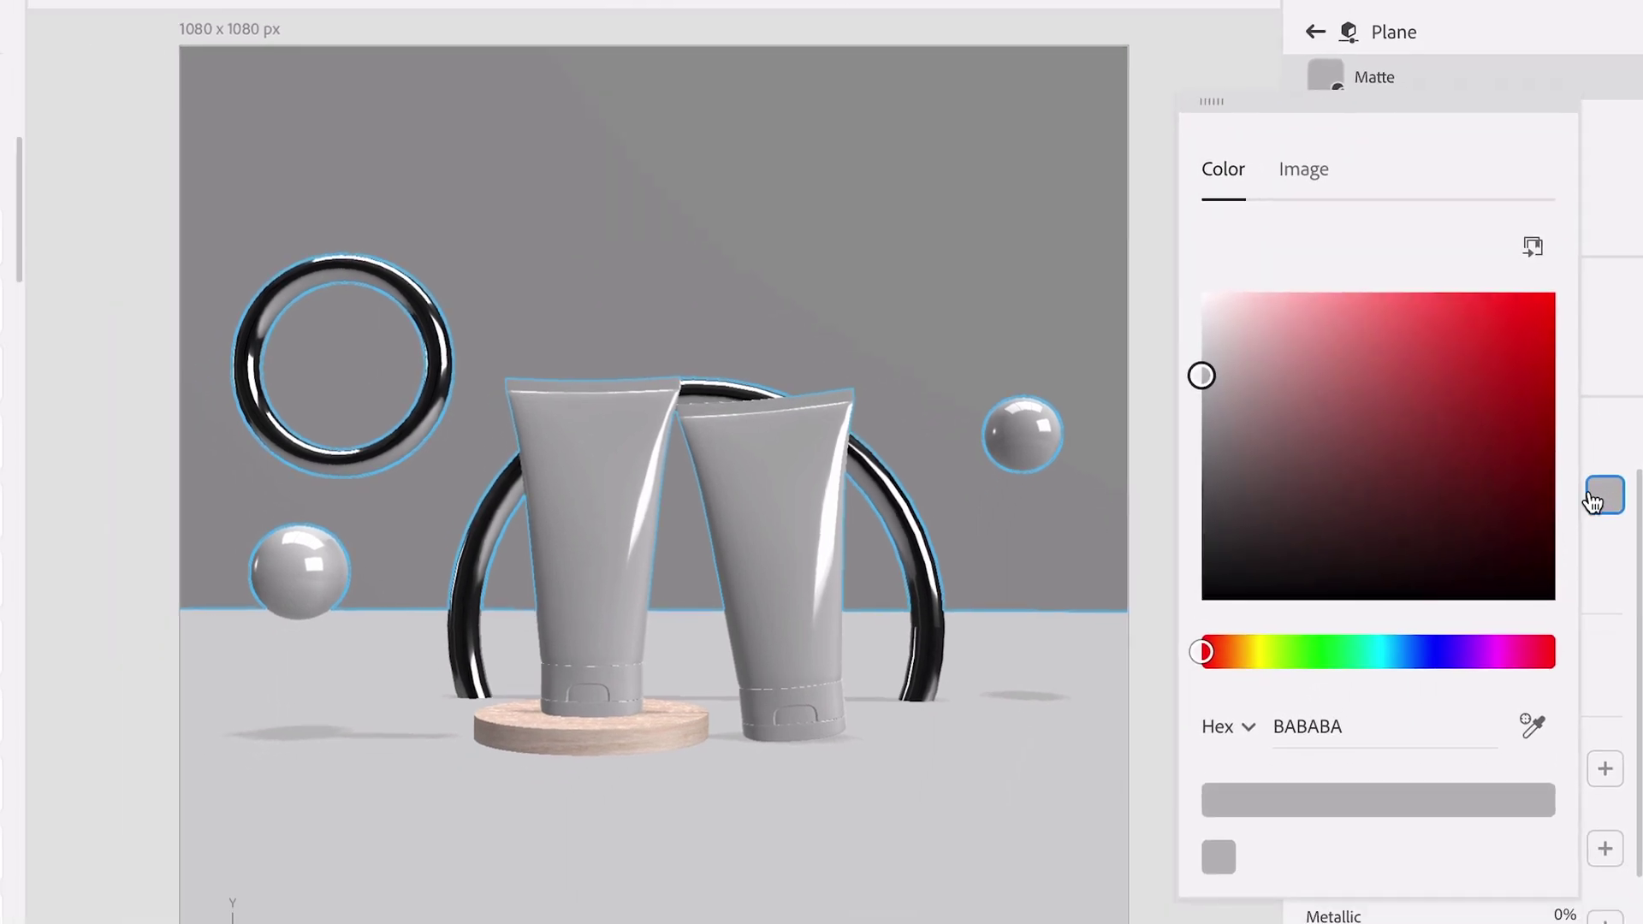
{"action": "mouse_move", "coordinate": [1292, 419]}
{"action": "left_mouse_down"}
{"action": "mouse_move", "coordinate": [1429, 389]}
{"action": "mouse_move", "coordinate": [1309, 348]}
{"action": "mouse_move", "coordinate": [1298, 452]}
{"action": "mouse_move", "coordinate": [1317, 323]}
{"action": "mouse_move", "coordinate": [1412, 382]}
{"action": "mouse_move", "coordinate": [1394, 455]}
{"action": "mouse_move", "coordinate": [1327, 434]}
{"action": "left_mouse_up"}
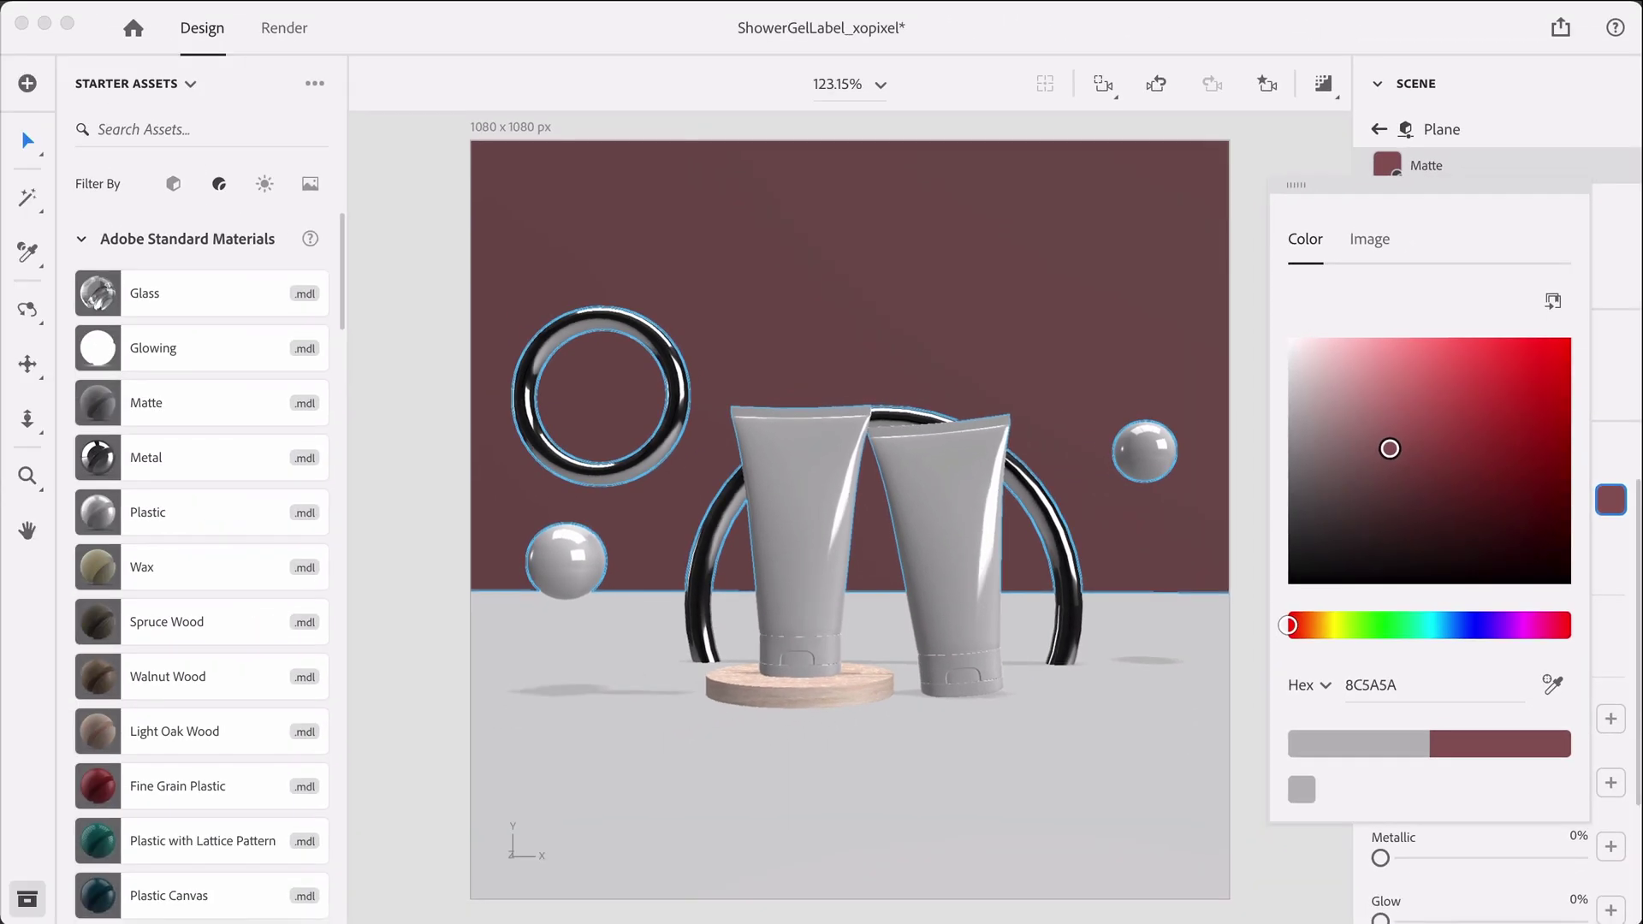
{"action": "left_click_drag", "start_coordinate": [1390, 449], "coordinate": [1498, 467]}
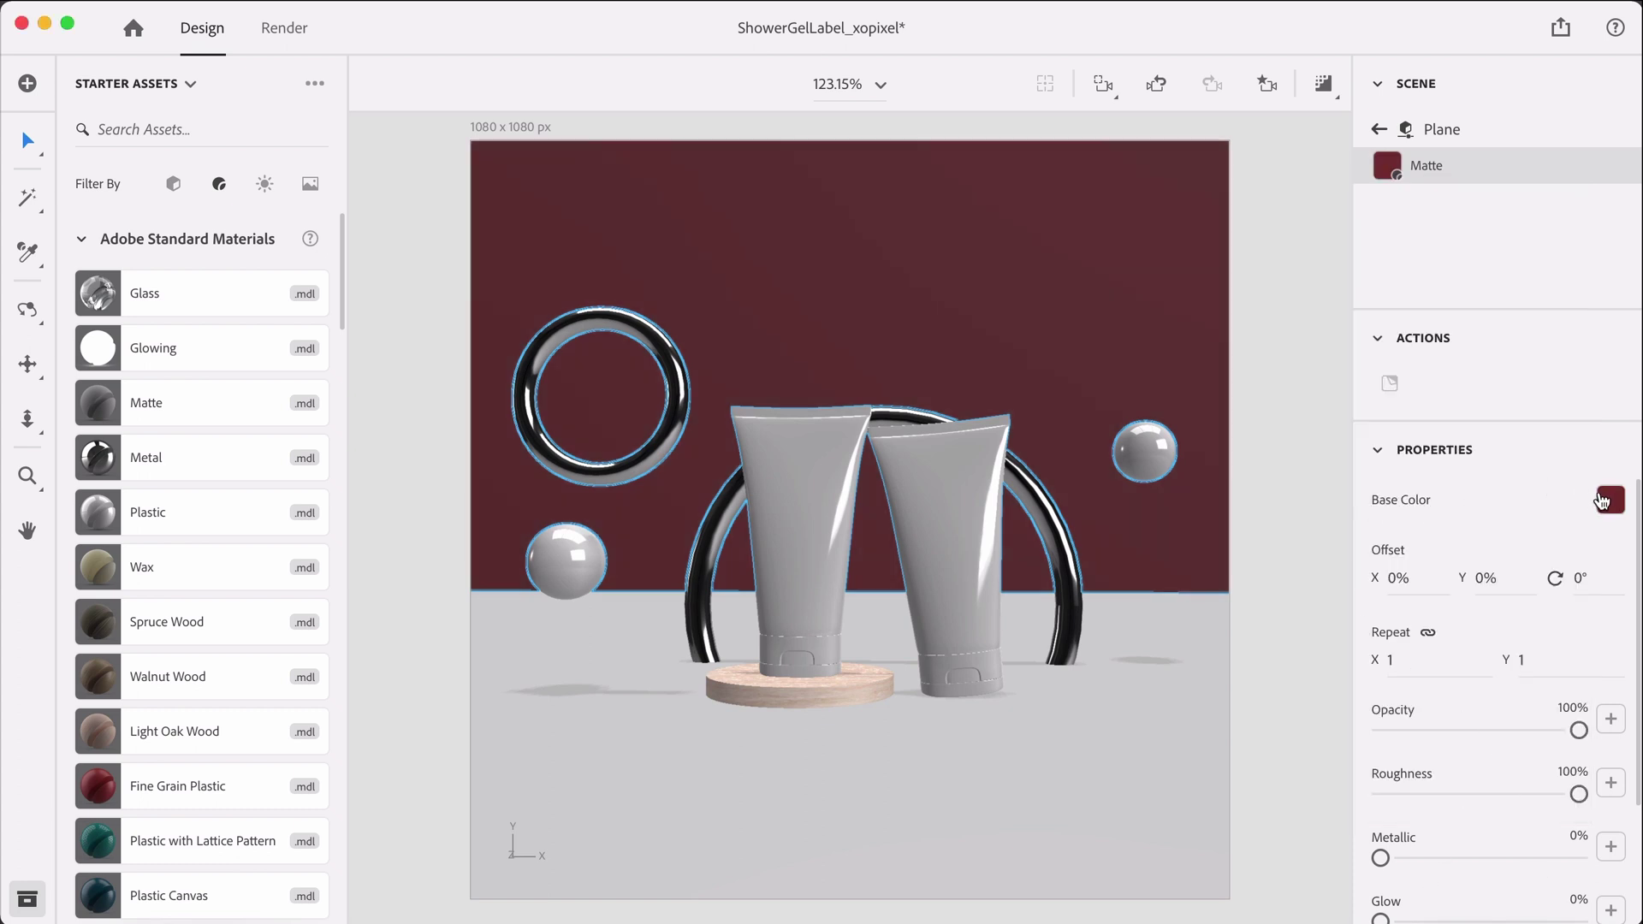
Replace the Base Color hex value with F8EFF2 for a pale pinkish grey wall
{"action": "left_click", "coordinate": [1610, 500]}
{"action": "left_click", "coordinate": [1397, 668]}
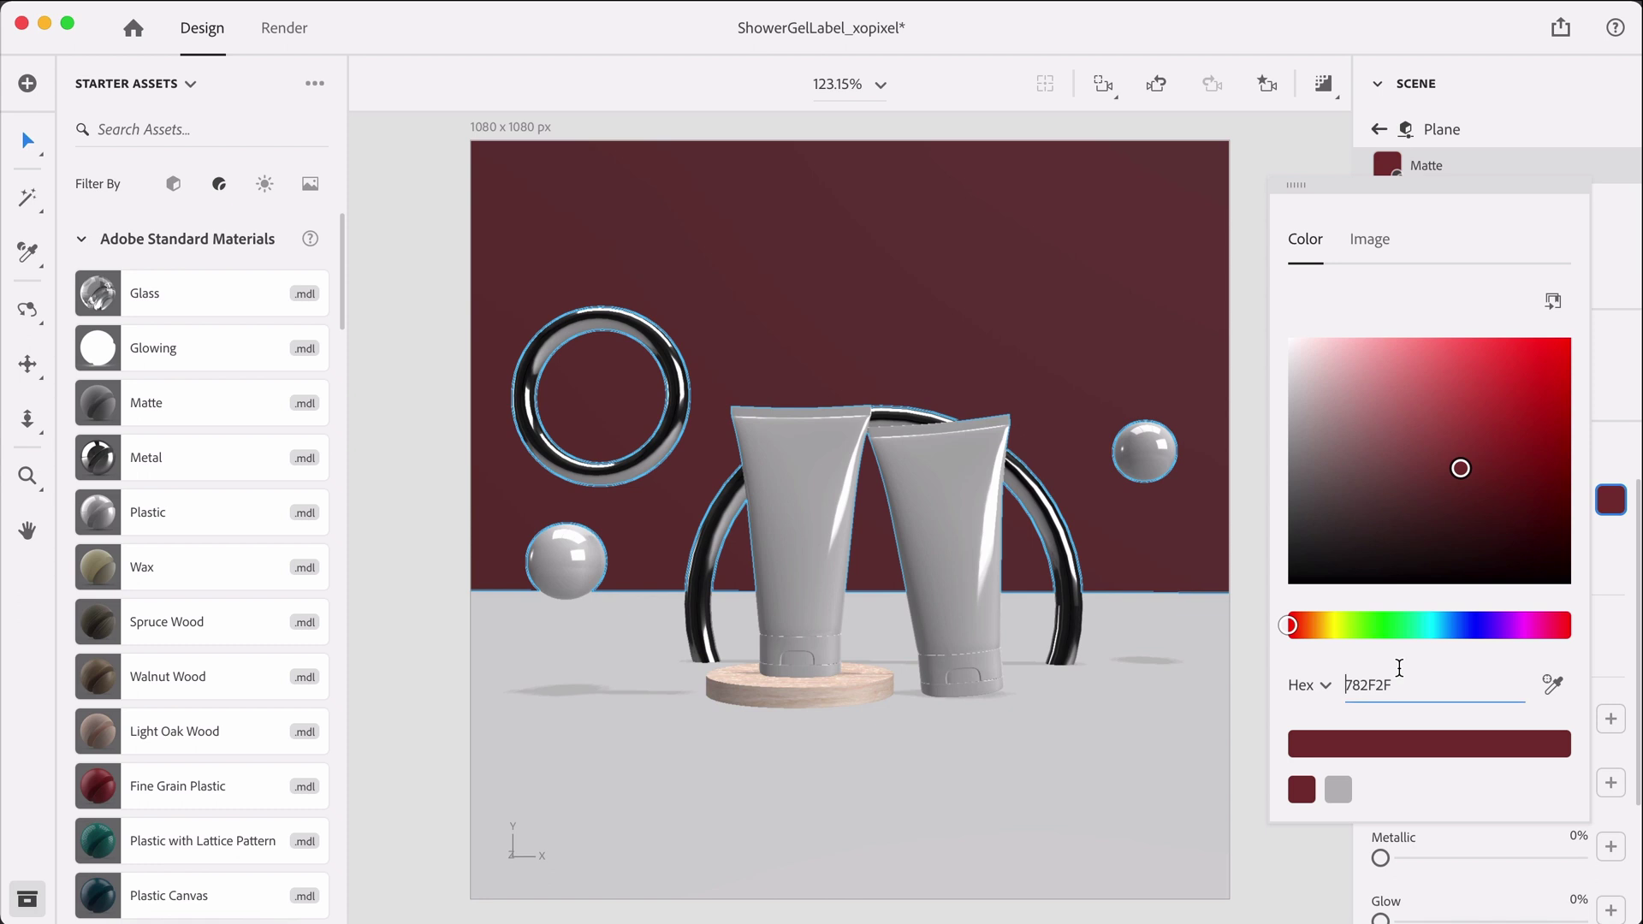
{"action": "double_click", "coordinate": [1398, 667]}
{"action": "left_click", "coordinate": [1399, 668]}
{"action": "key", "text": "super+a"}
{"action": "type", "text": "F8EFF2"}
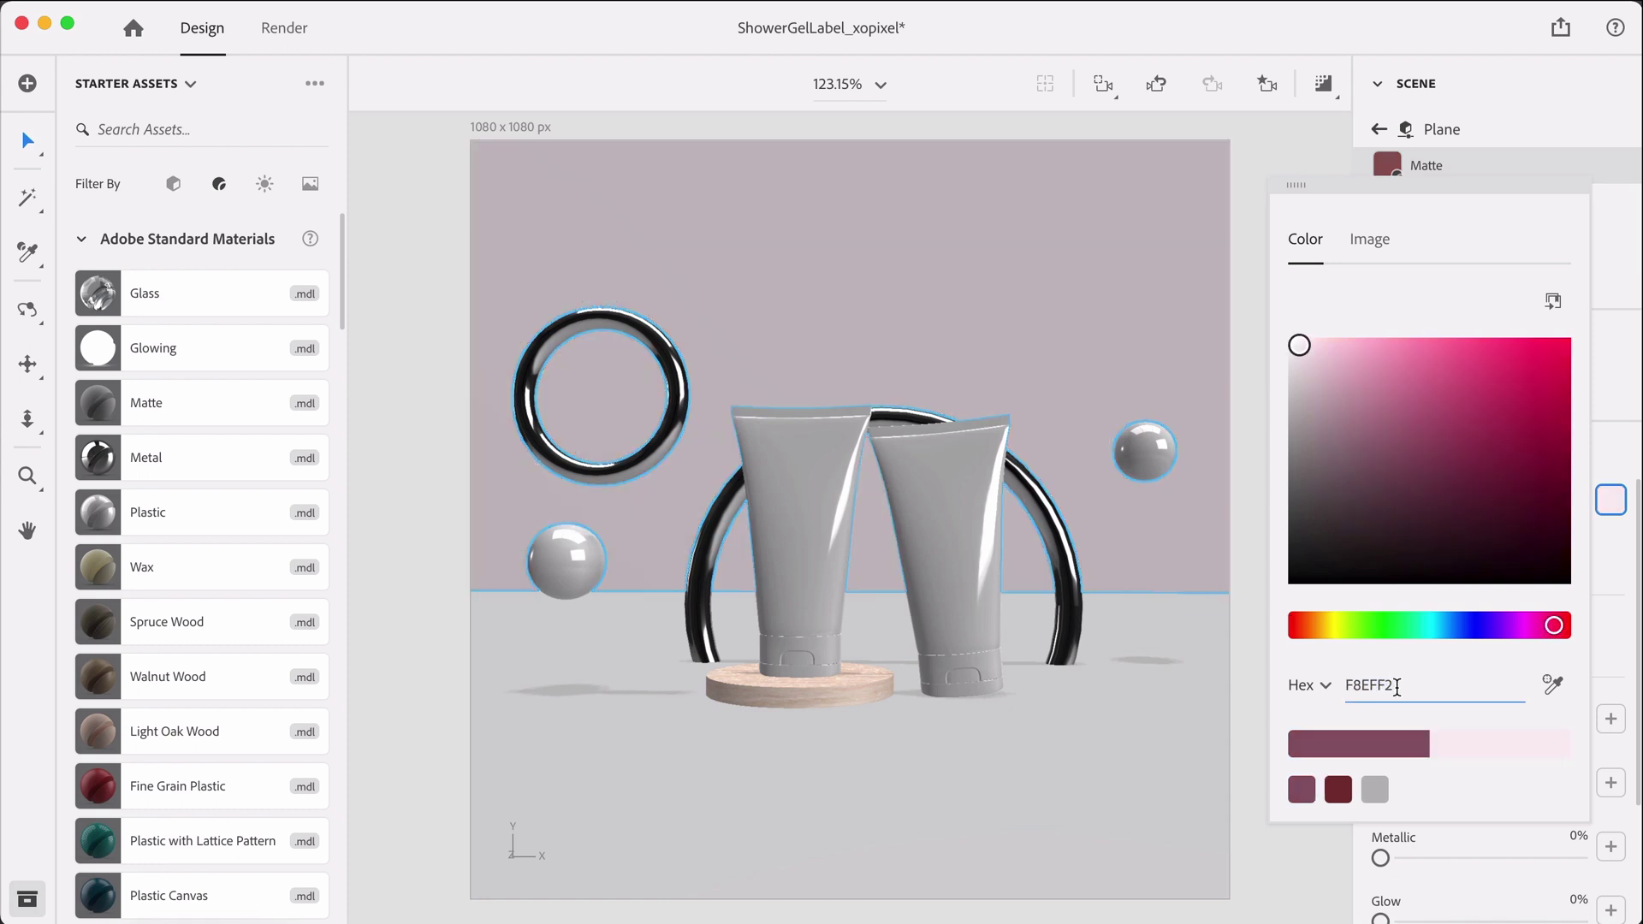
{"action": "left_click", "coordinate": [1160, 753]}
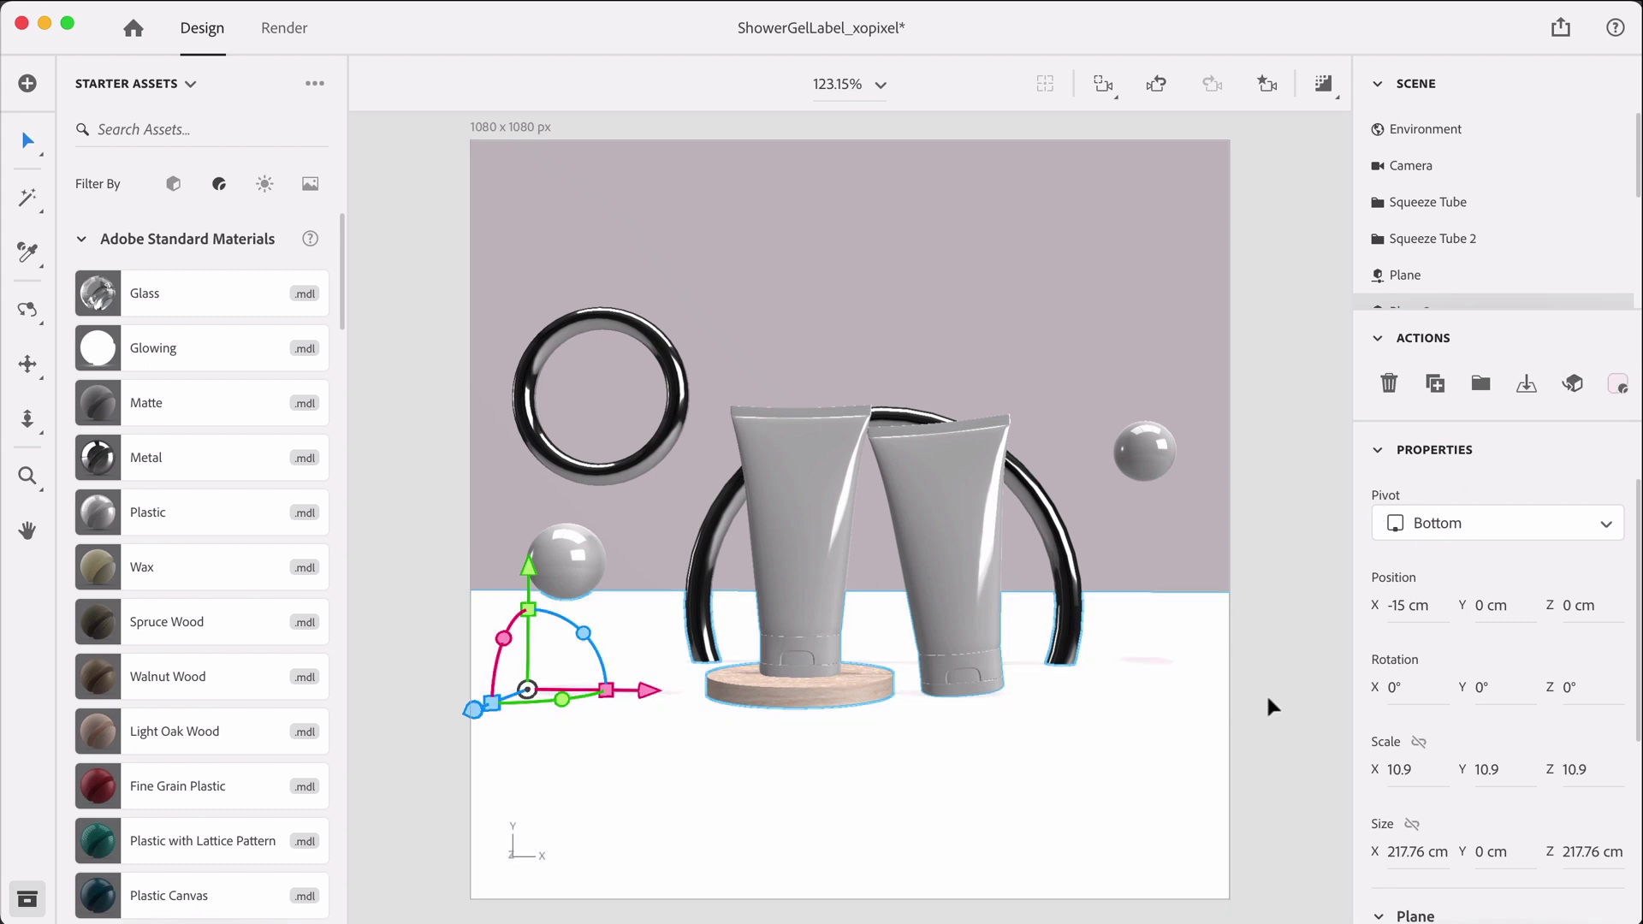
Color the floor white, the left sphere green (83A852) and the right sphere pink
{"action": "left_click", "coordinate": [656, 447]}
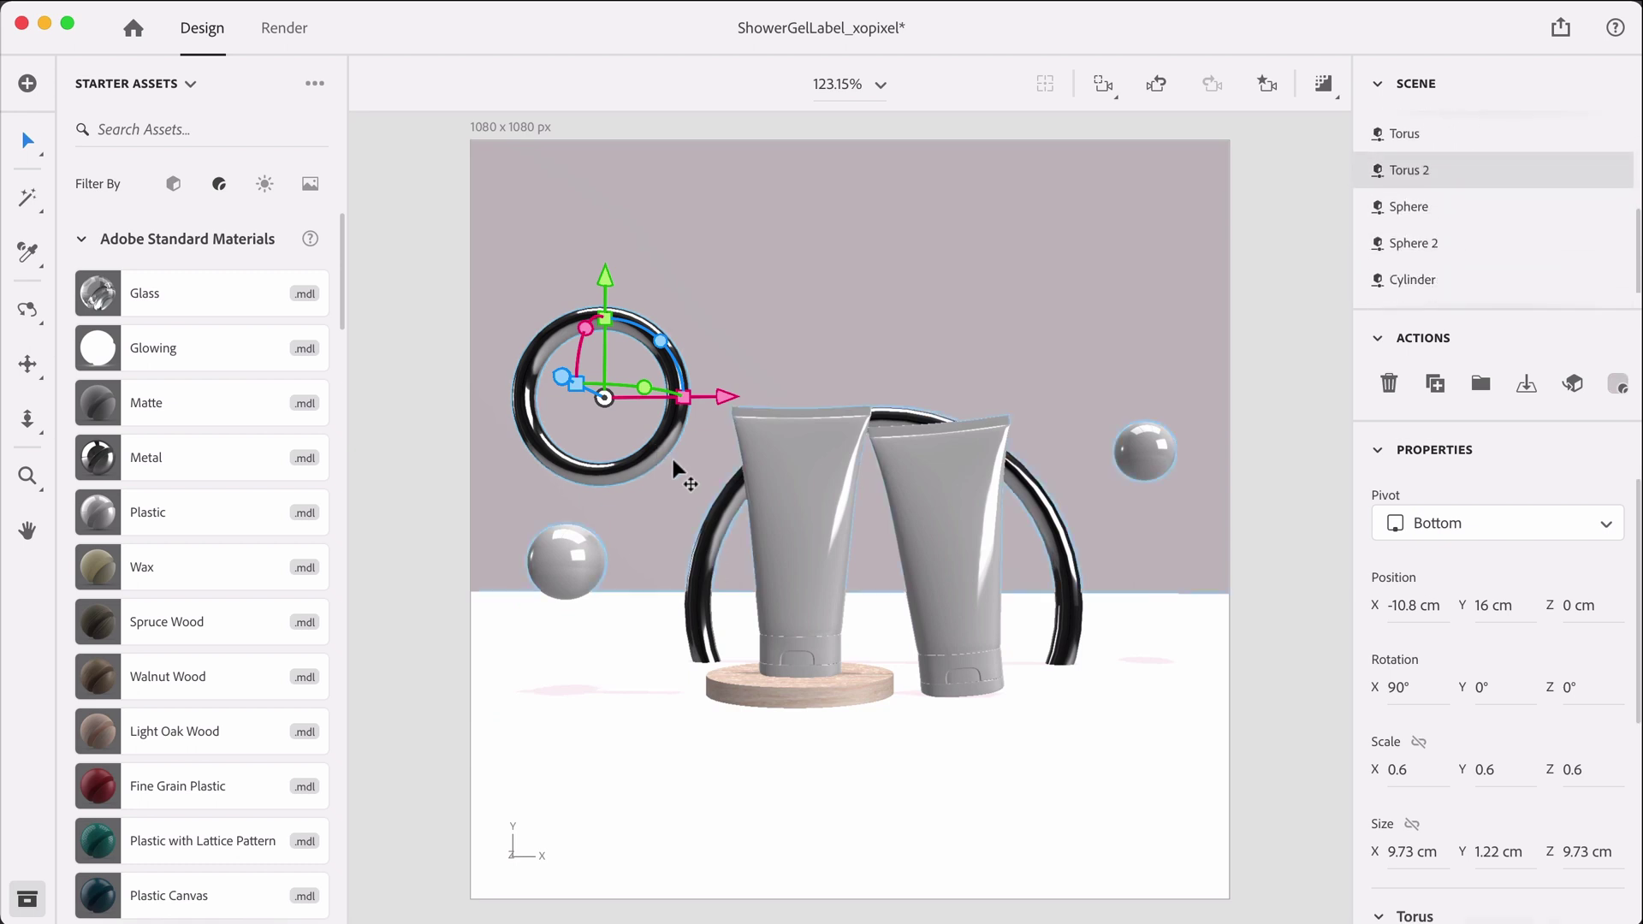
{"action": "left_click", "coordinate": [569, 546]}
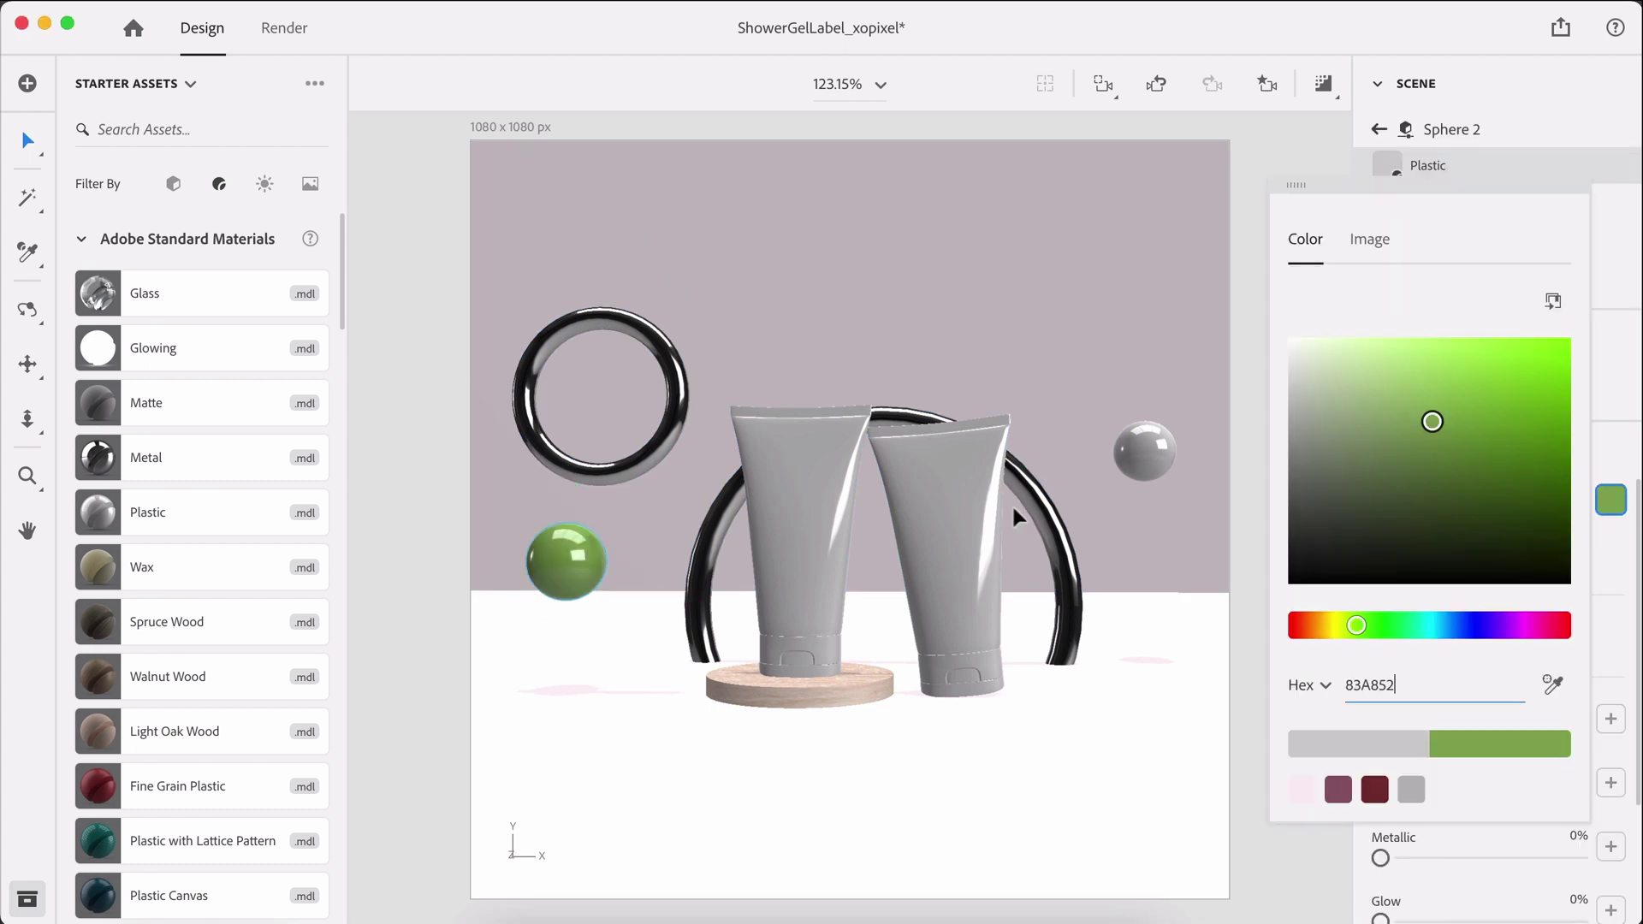
{"action": "left_click", "coordinate": [1122, 451]}
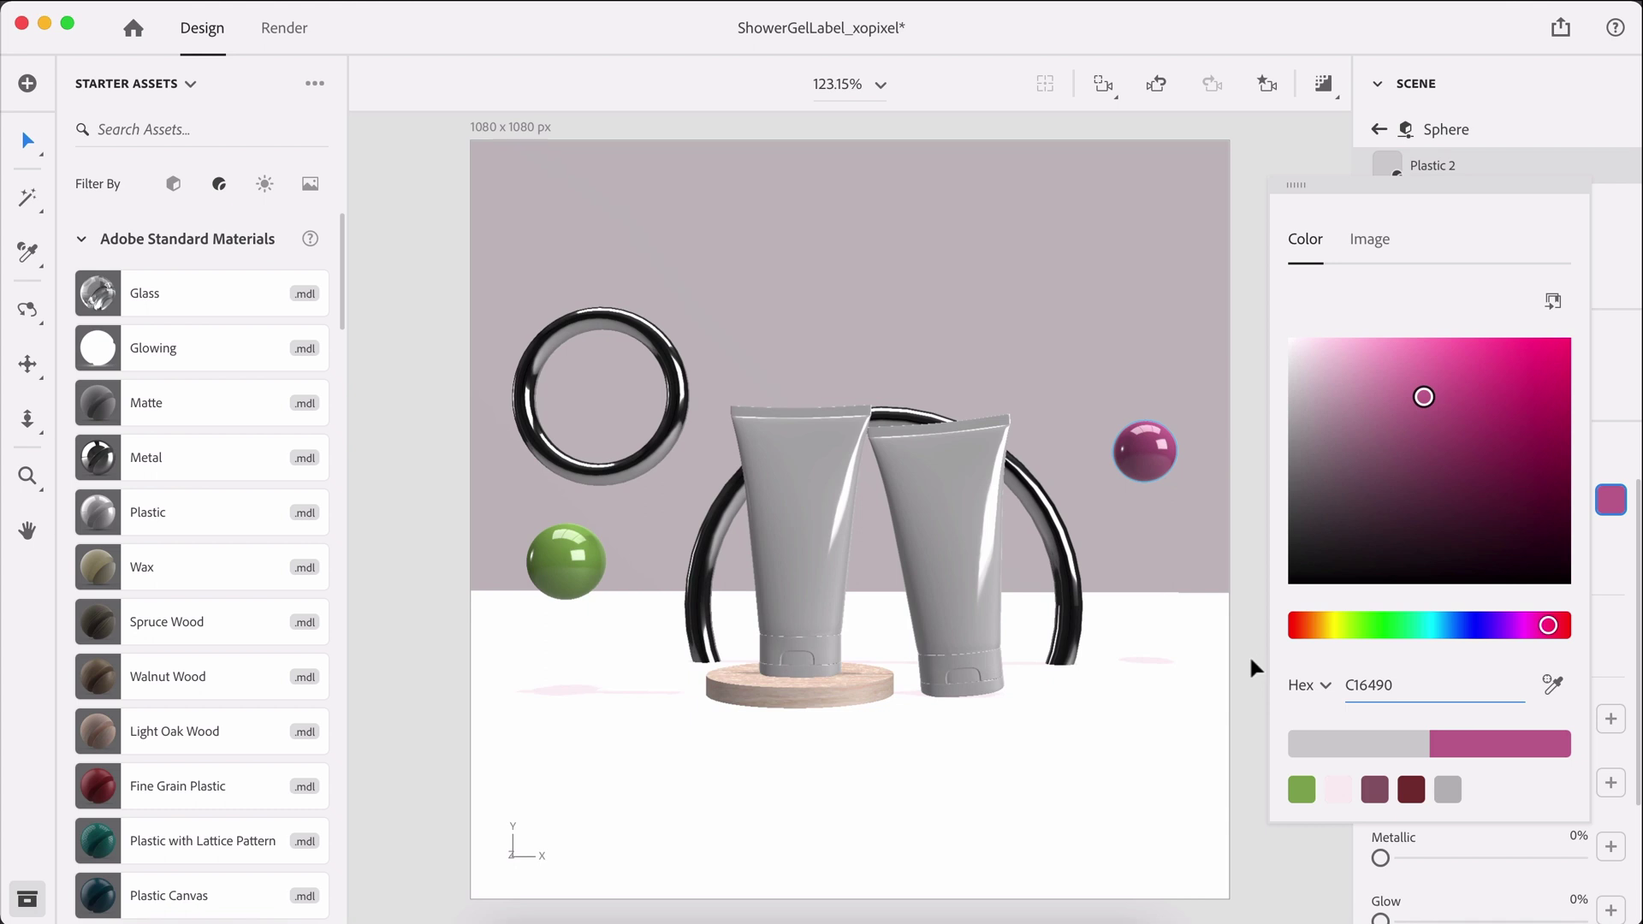
{"action": "left_click", "coordinate": [1249, 654]}
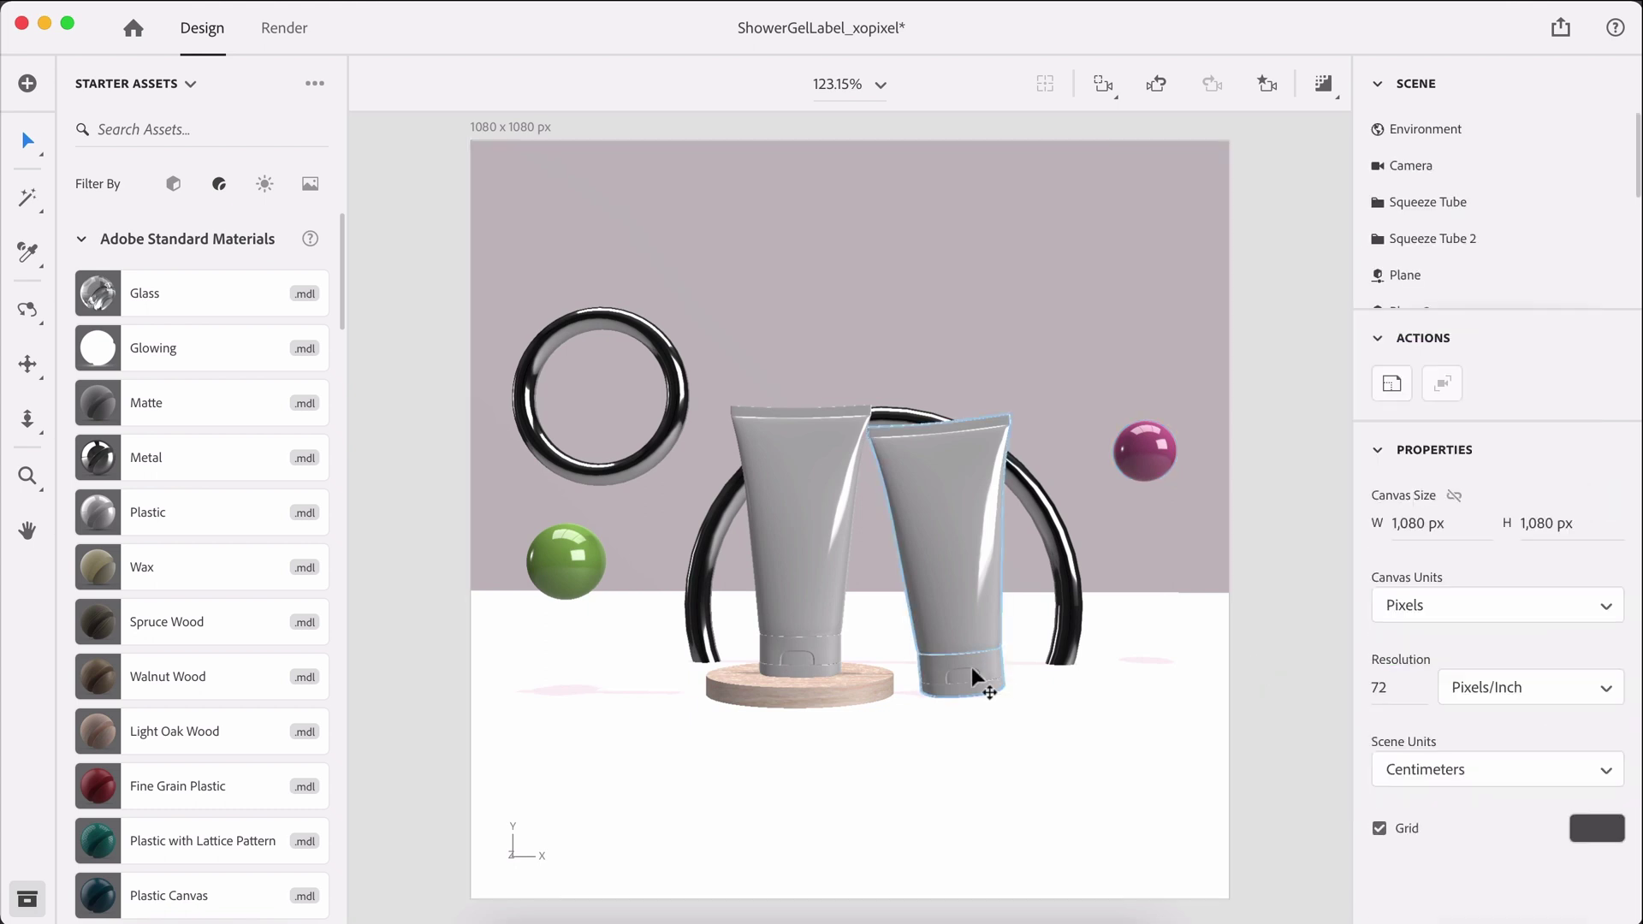
Change the left tube lid's Plastic Base Color from grey to white, then deselect
{"action": "left_click", "coordinate": [824, 654]}
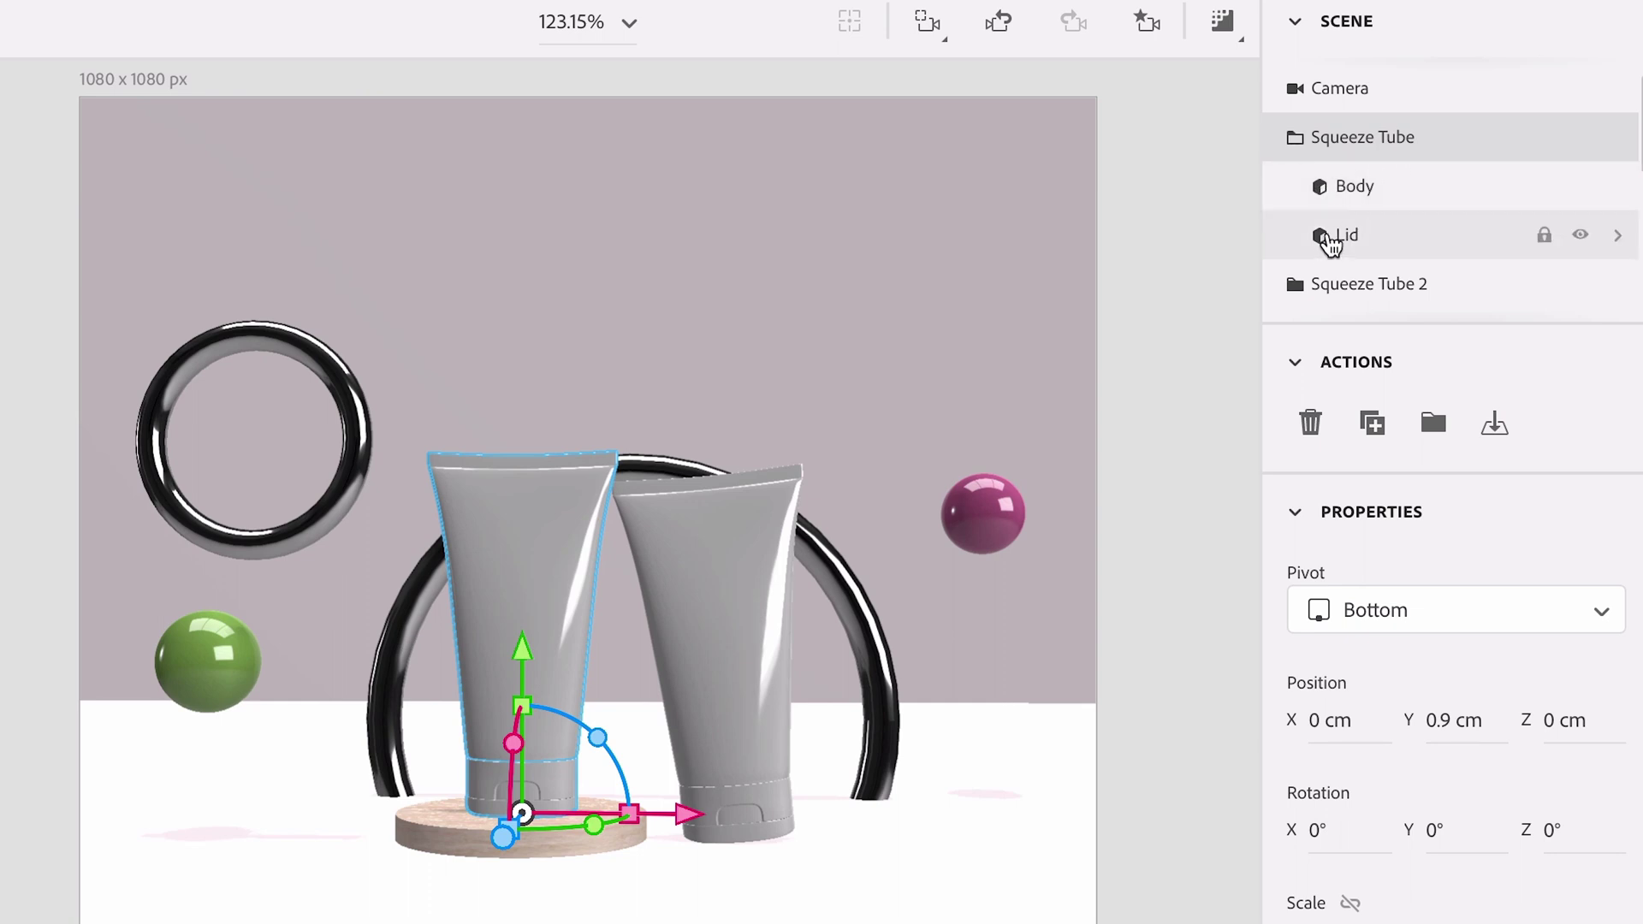
{"action": "left_click", "coordinate": [1438, 246]}
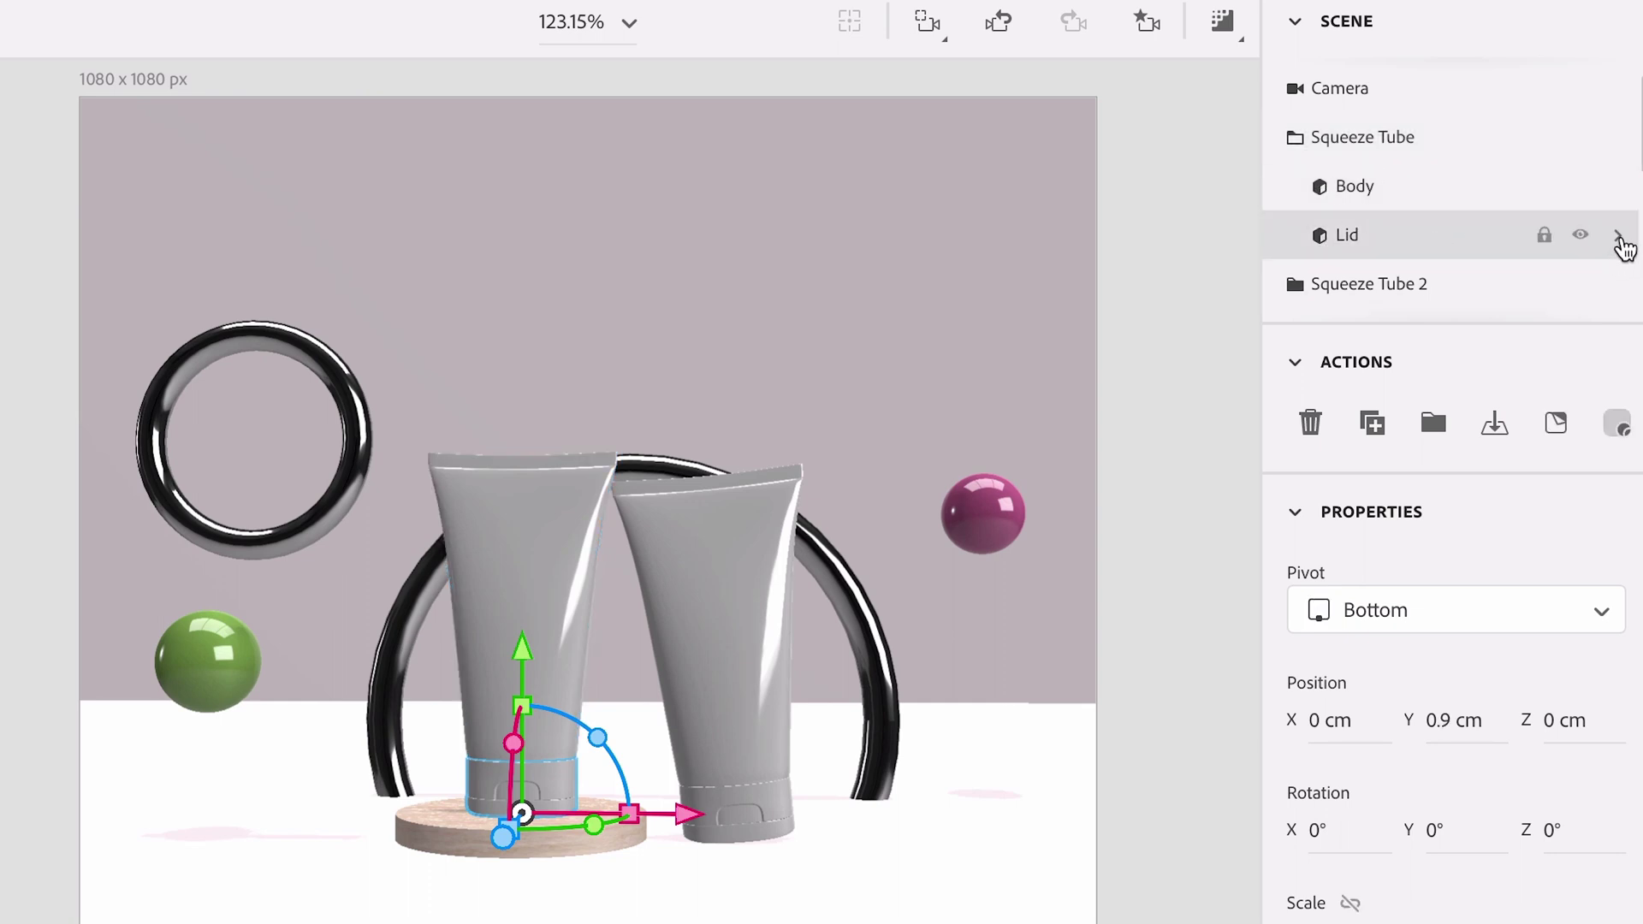
{"action": "left_click", "coordinate": [1618, 236]}
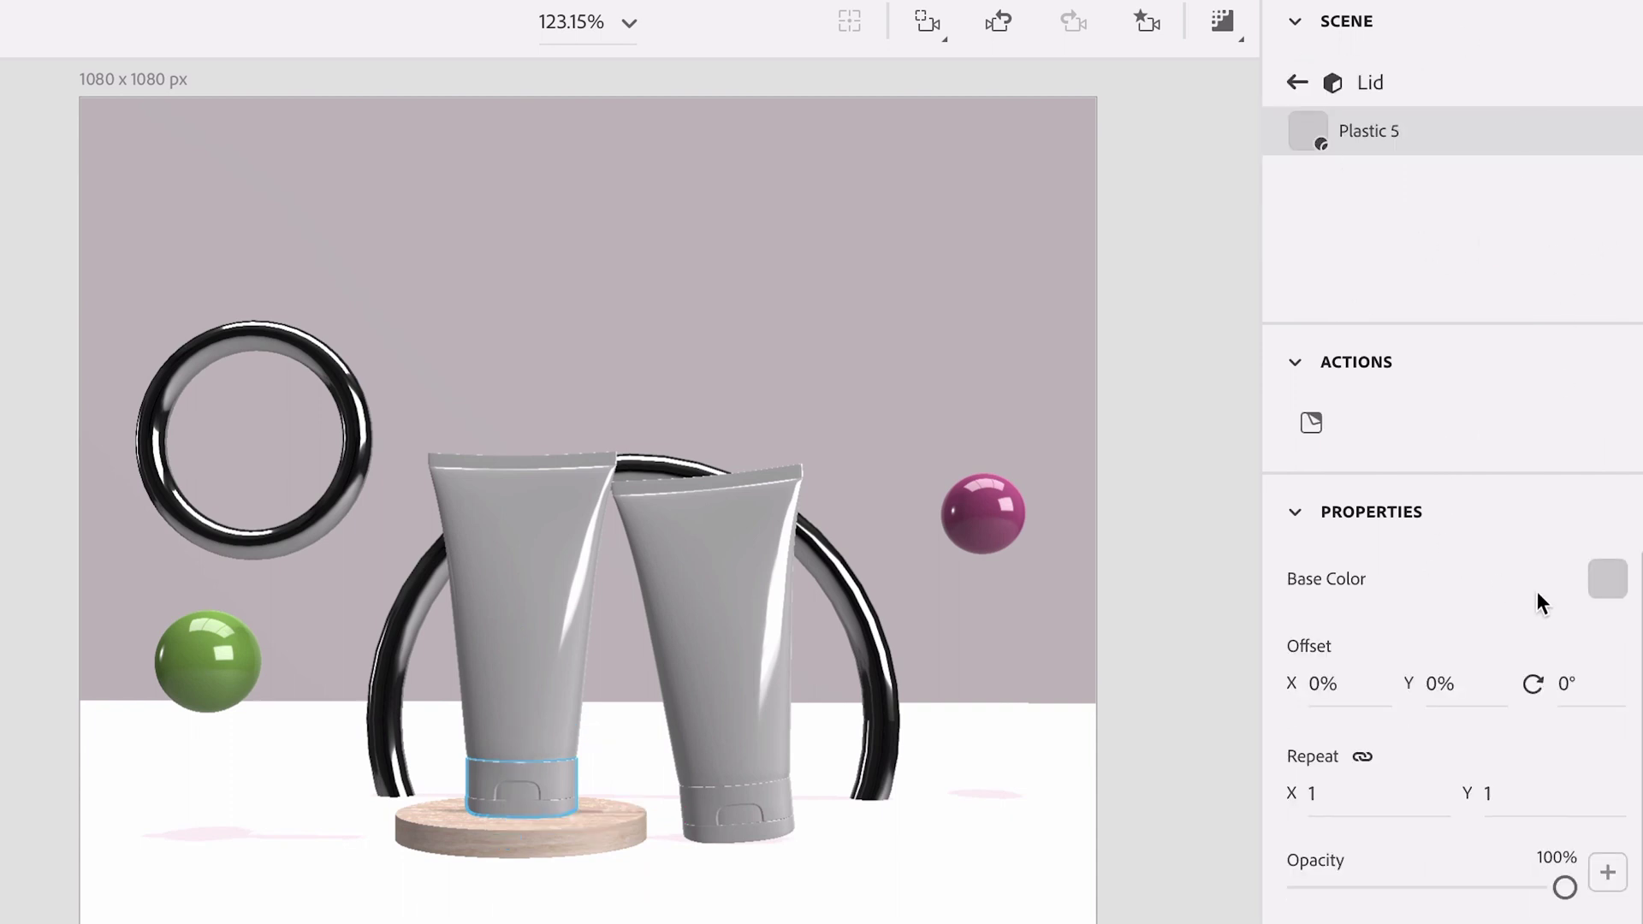
{"action": "left_click", "coordinate": [1605, 582]}
{"action": "left_click_drag", "start_coordinate": [1313, 495], "coordinate": [1173, 377]}
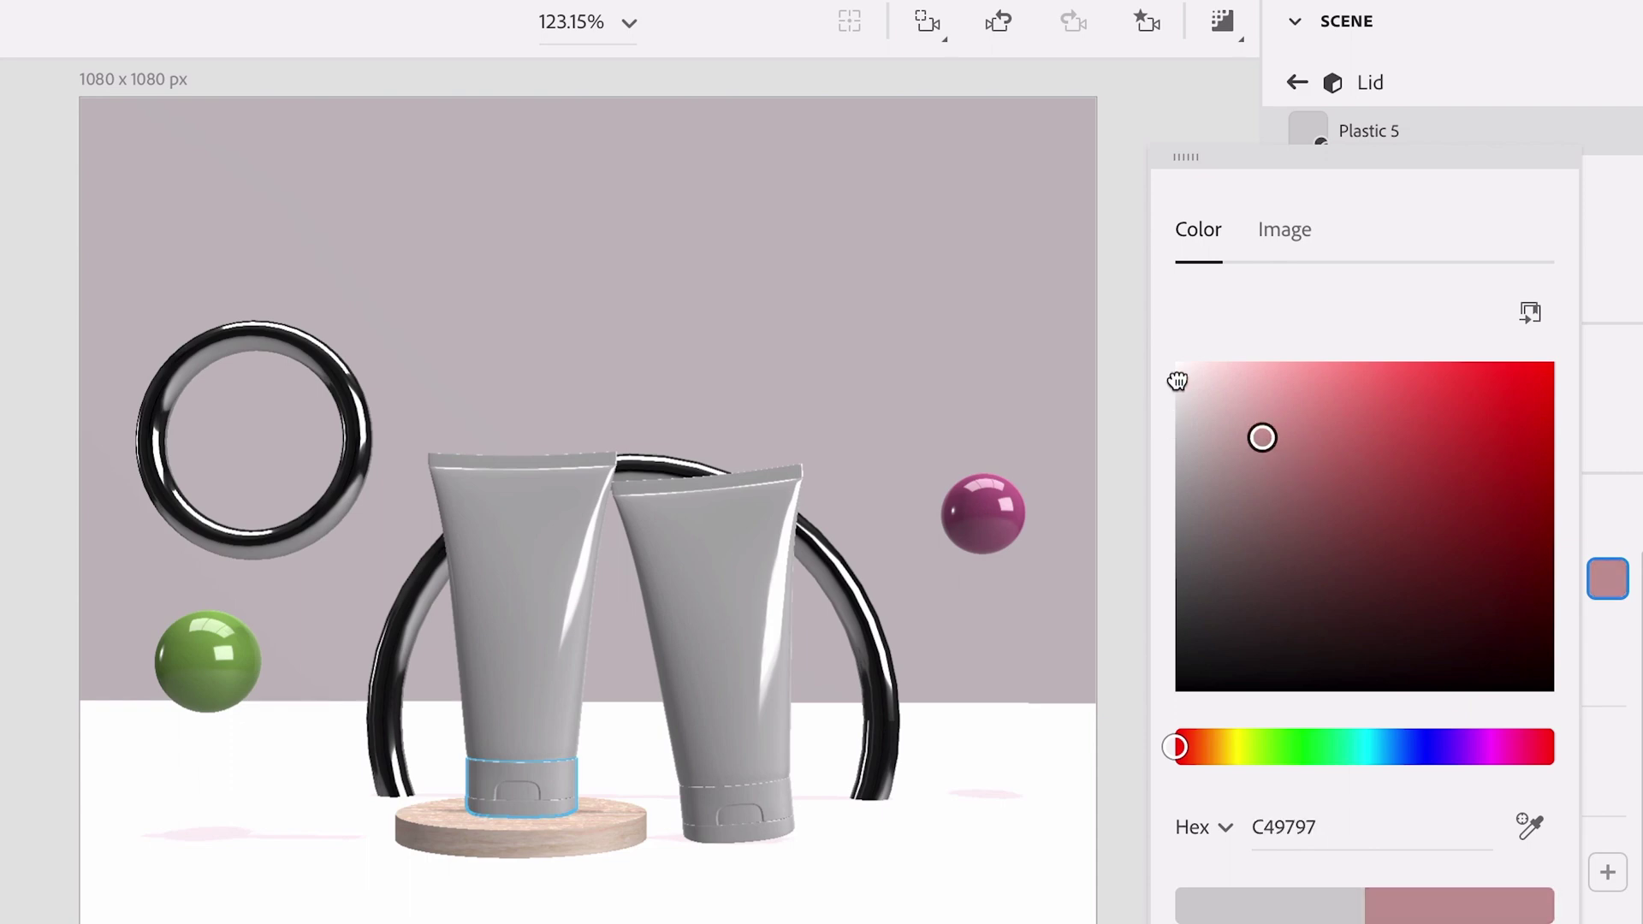
{"action": "left_click", "coordinate": [1299, 96]}
{"action": "left_click", "coordinate": [1297, 85]}
{"action": "left_click", "coordinate": [758, 801]}
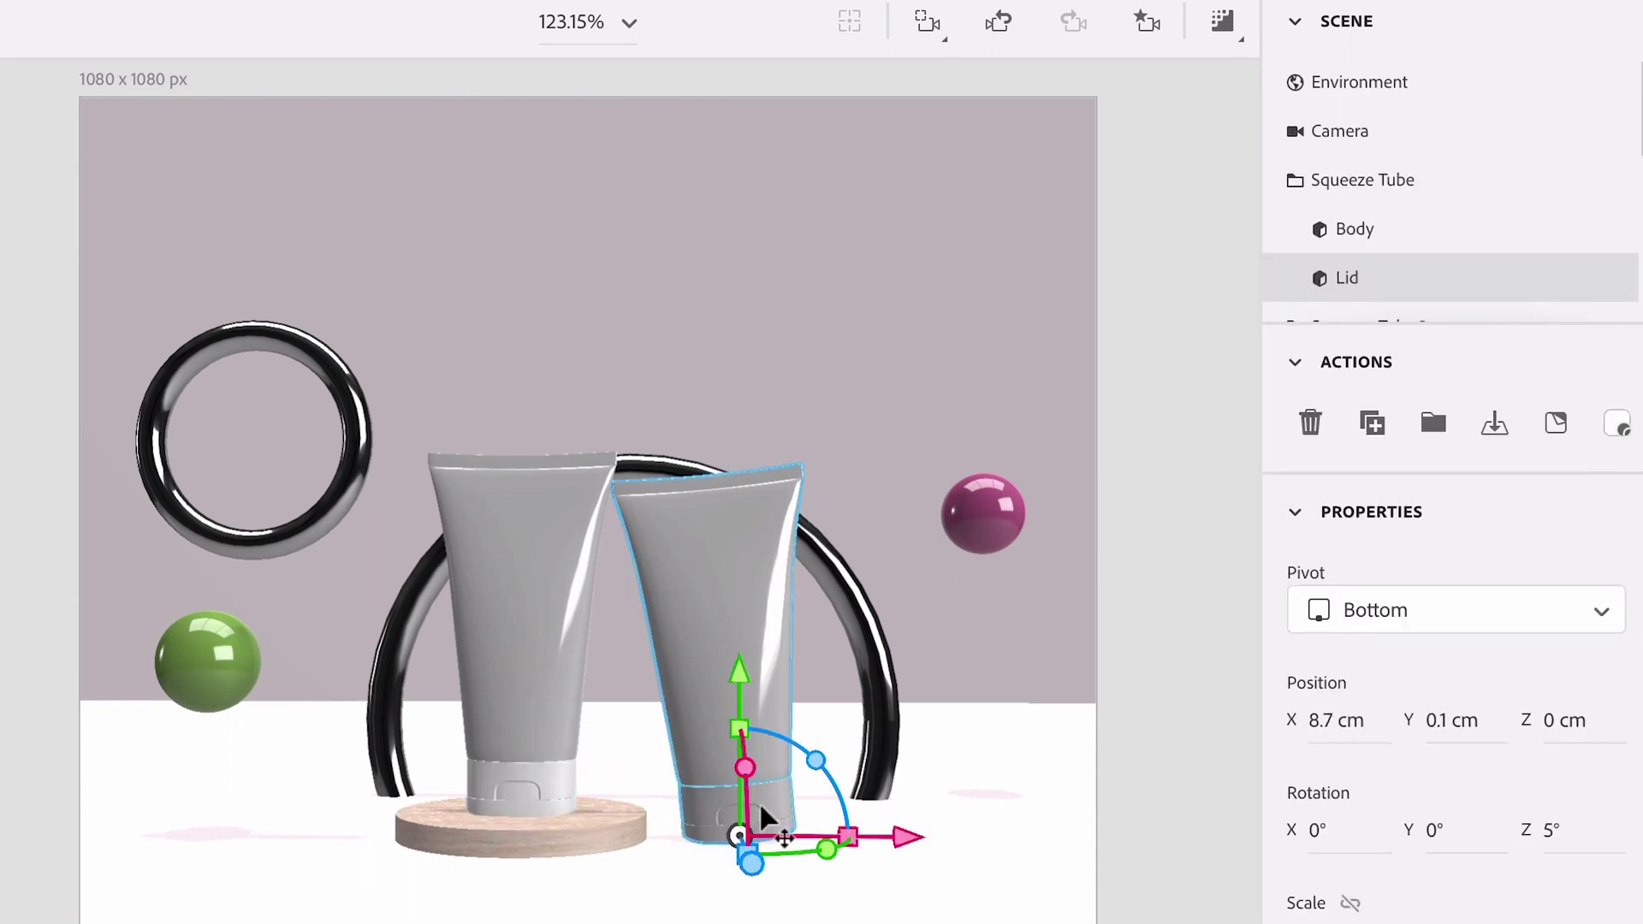
{"action": "left_click", "coordinate": [1198, 545]}
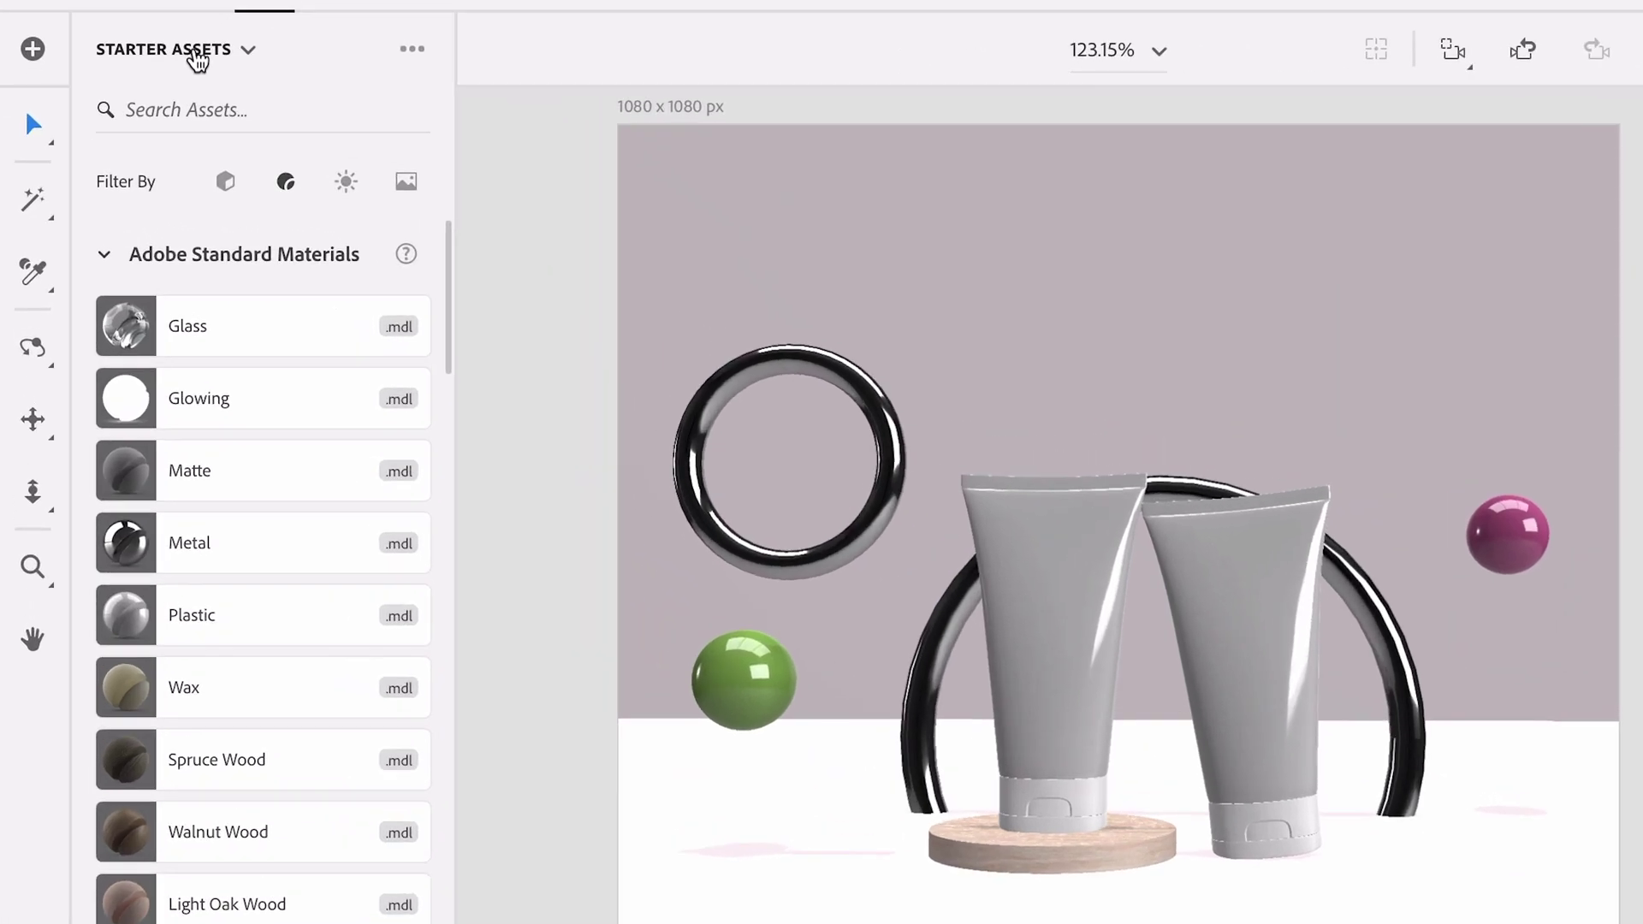
Apply the gradient-1 library graphic to the left tube and enlarge it to 17.2% to cover the body
{"action": "left_click", "coordinate": [197, 56]}
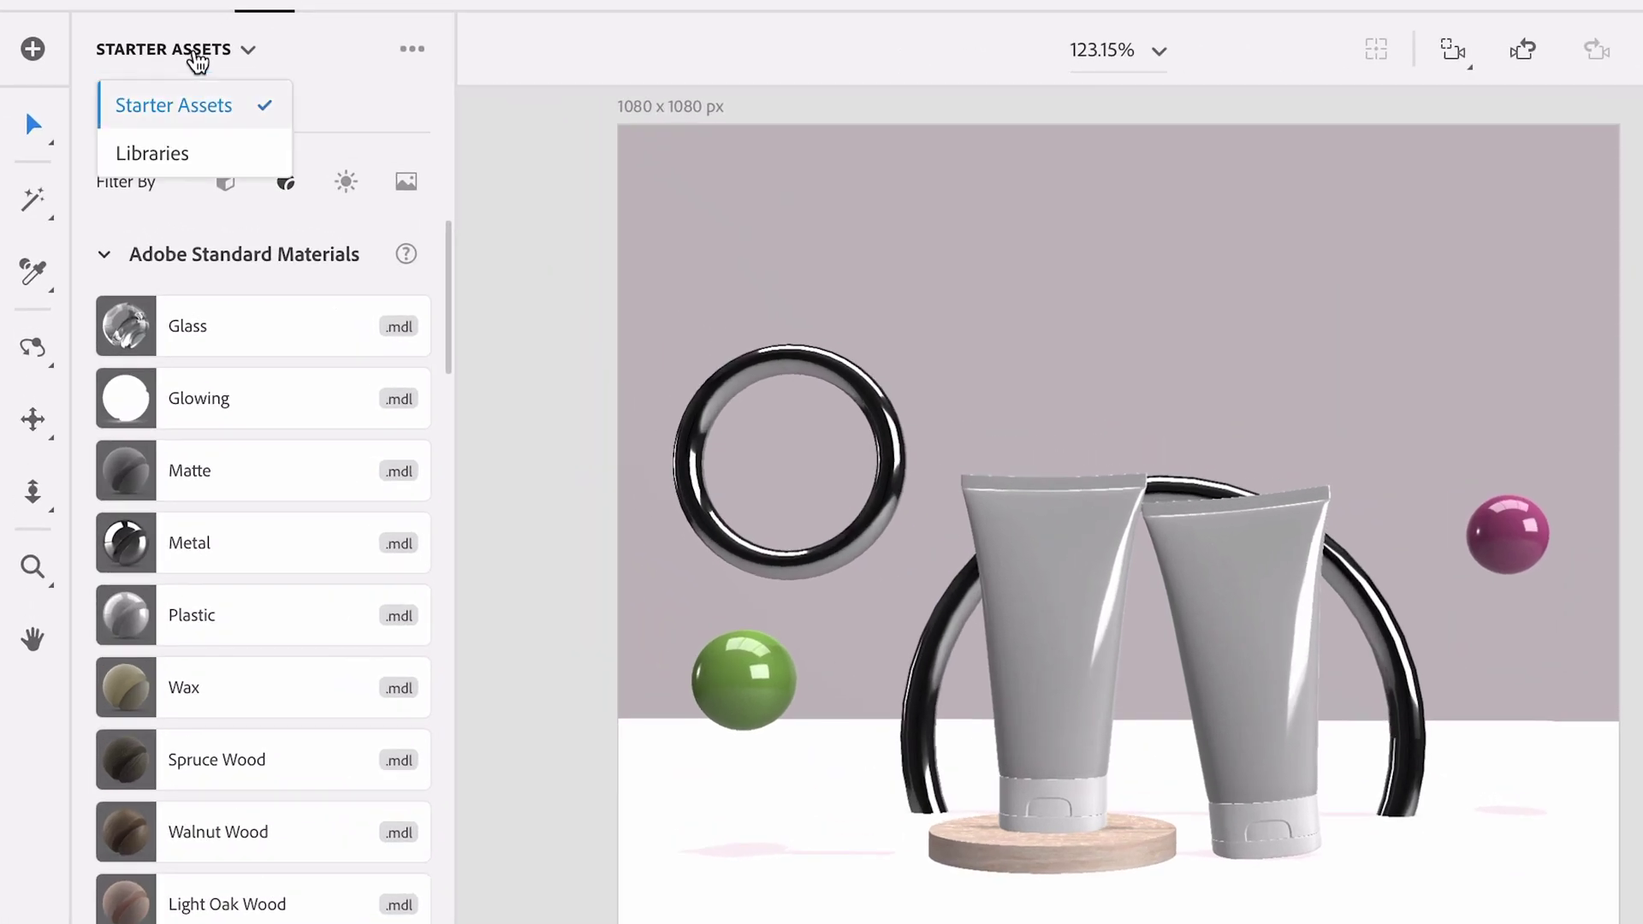
{"action": "left_click", "coordinate": [152, 153]}
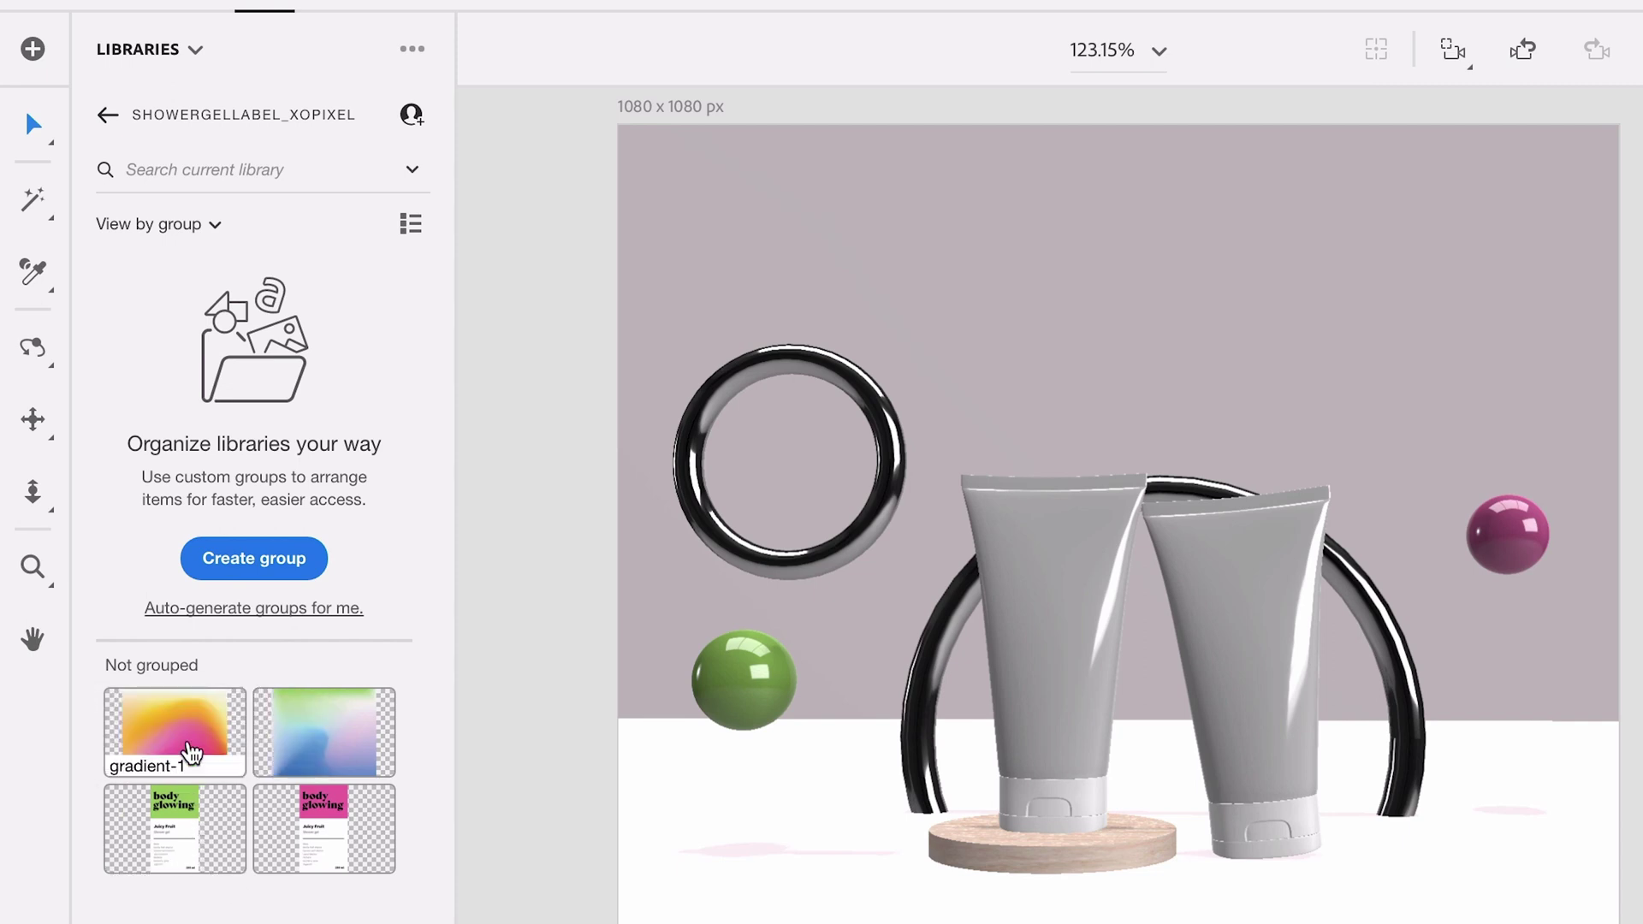
{"action": "mouse_move", "coordinate": [174, 746]}
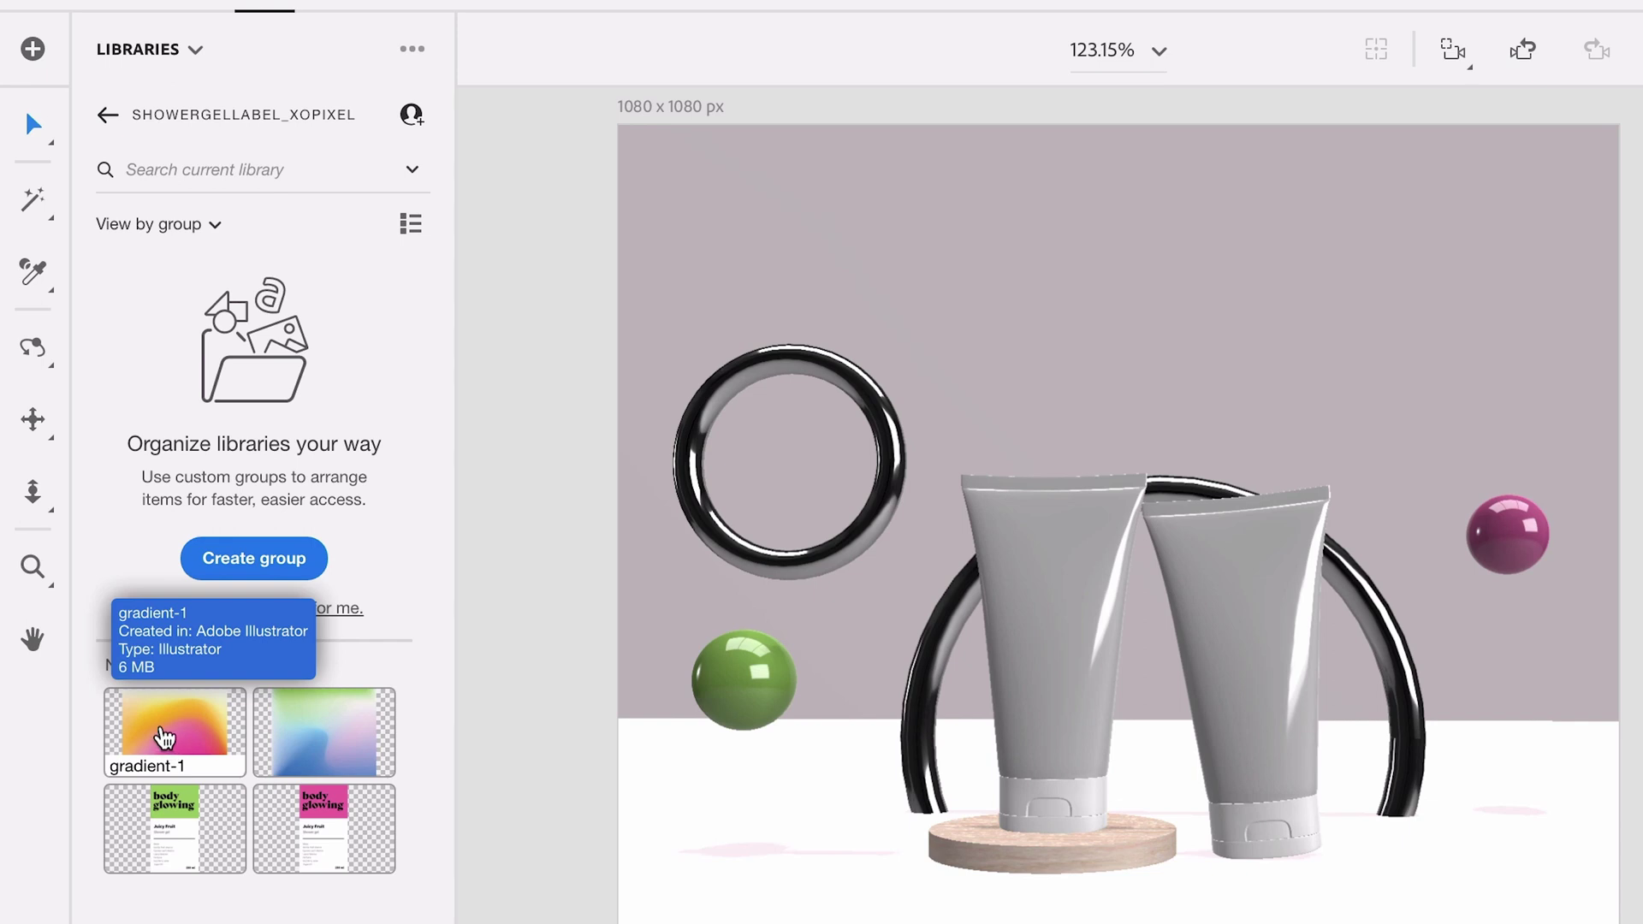
{"action": "left_click_drag", "start_coordinate": [165, 737], "coordinate": [1039, 611]}
{"action": "left_click_drag", "start_coordinate": [1054, 707], "coordinate": [1061, 796]}
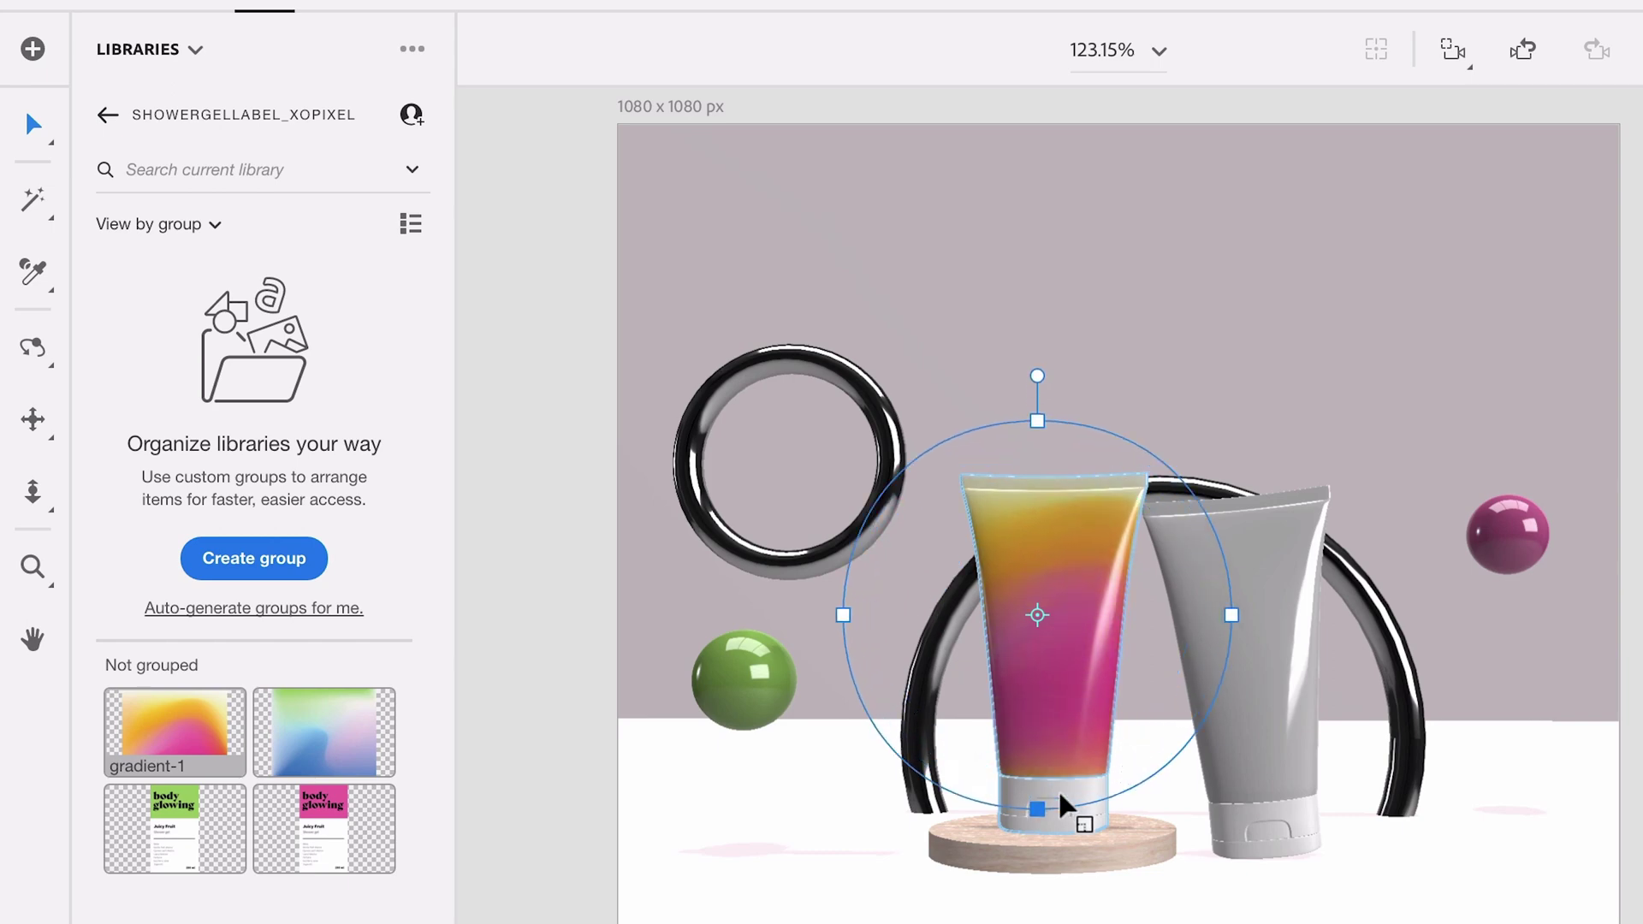
{"action": "left_click", "coordinate": [1147, 869]}
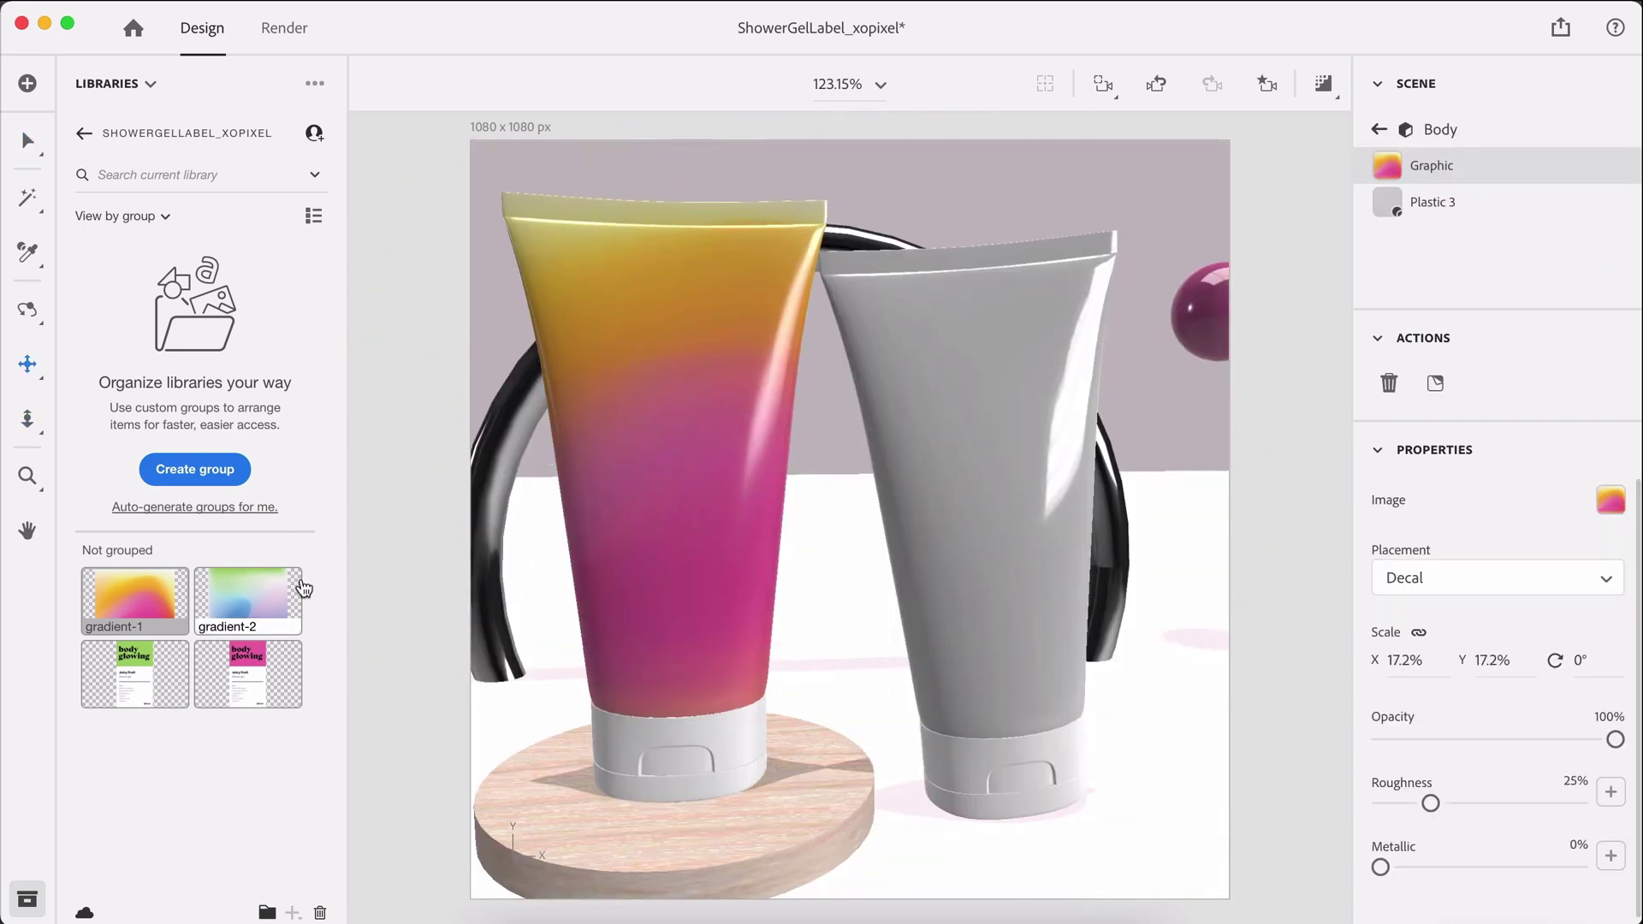
Place gradient-2 on the right tube, scaled to about 17.7% × 17.9% and rotated -106°
{"action": "left_click_drag", "start_coordinate": [248, 599], "coordinate": [995, 415]}
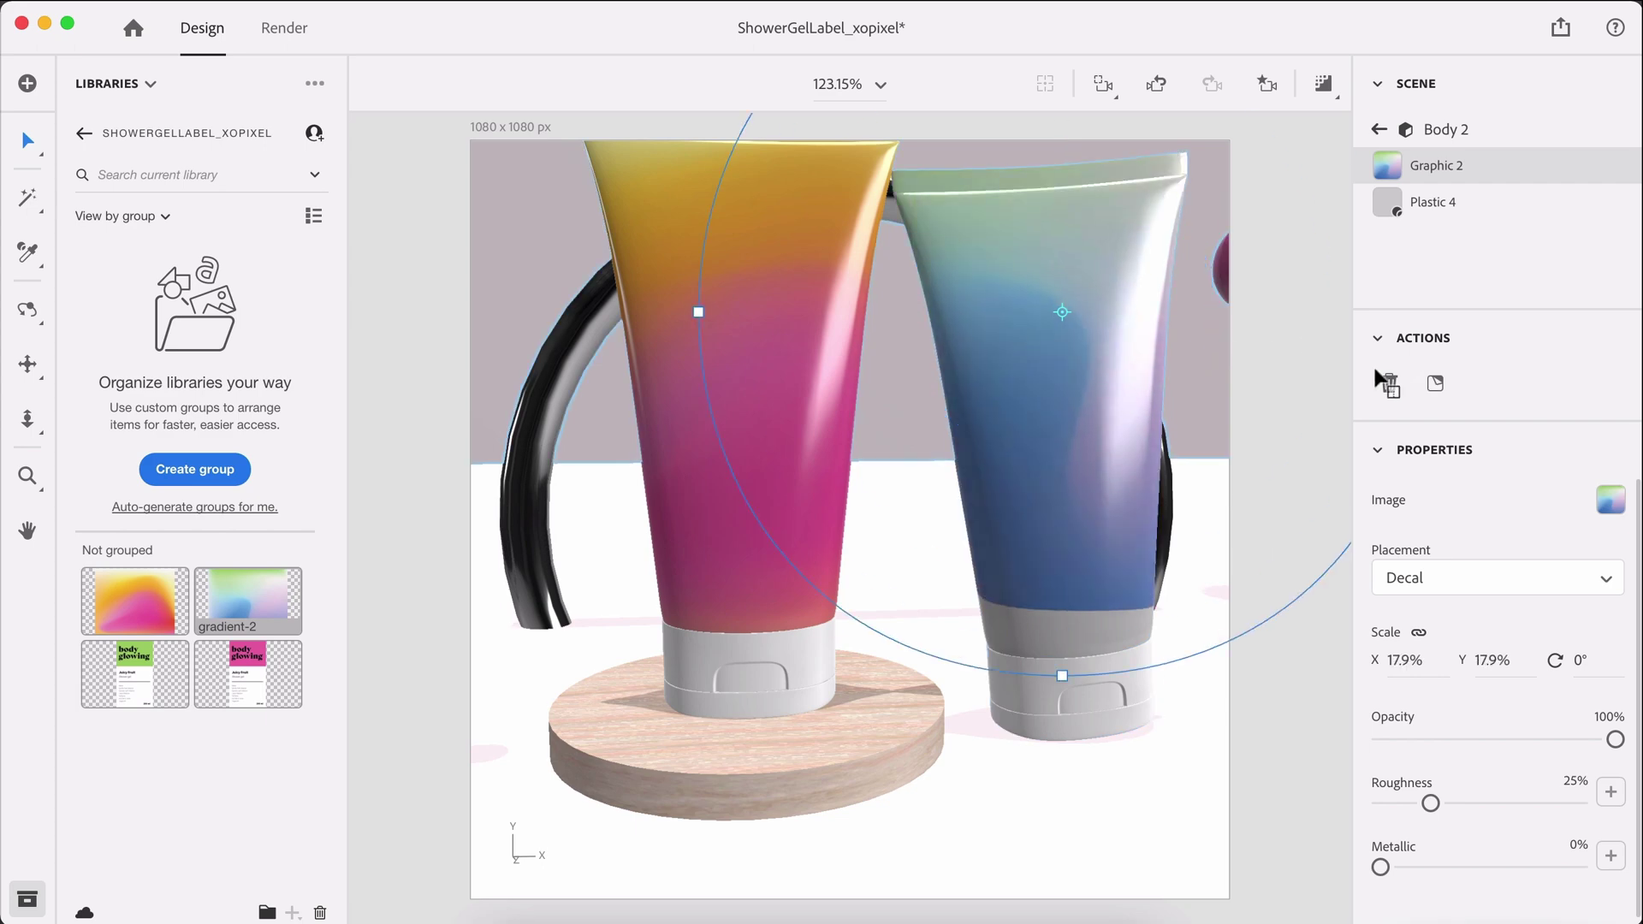
{"action": "left_click_drag", "start_coordinate": [1062, 311], "coordinate": [1059, 366]}
{"action": "left_click_drag", "start_coordinate": [1332, 418], "coordinate": [880, 624]}
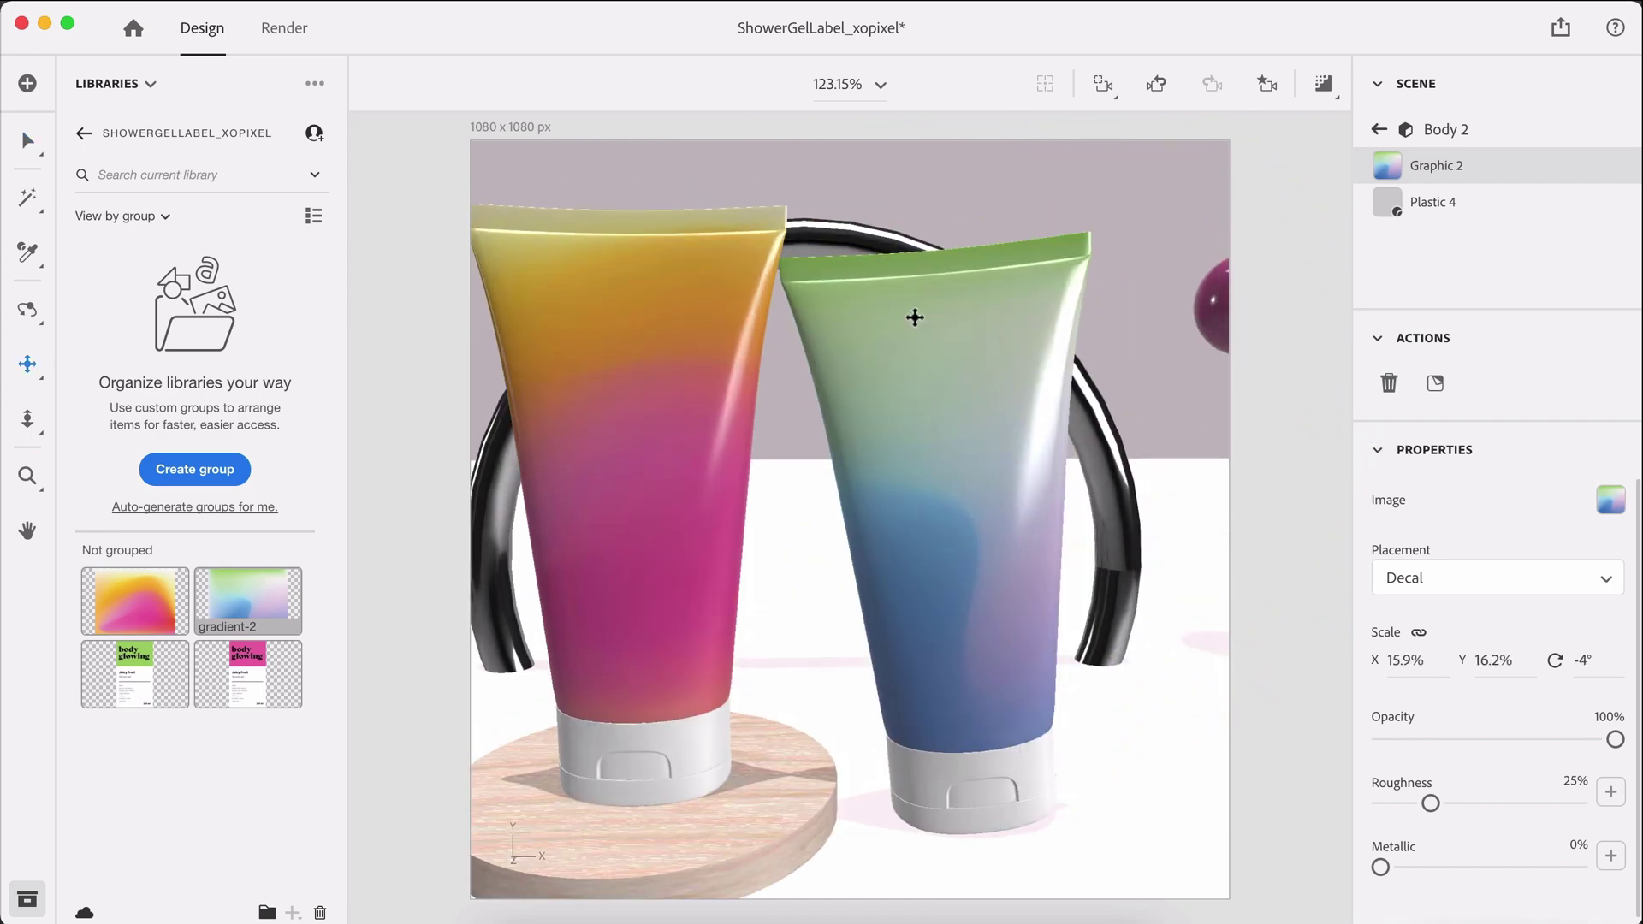
{"action": "left_click_drag", "start_coordinate": [914, 317], "coordinate": [770, 557]}
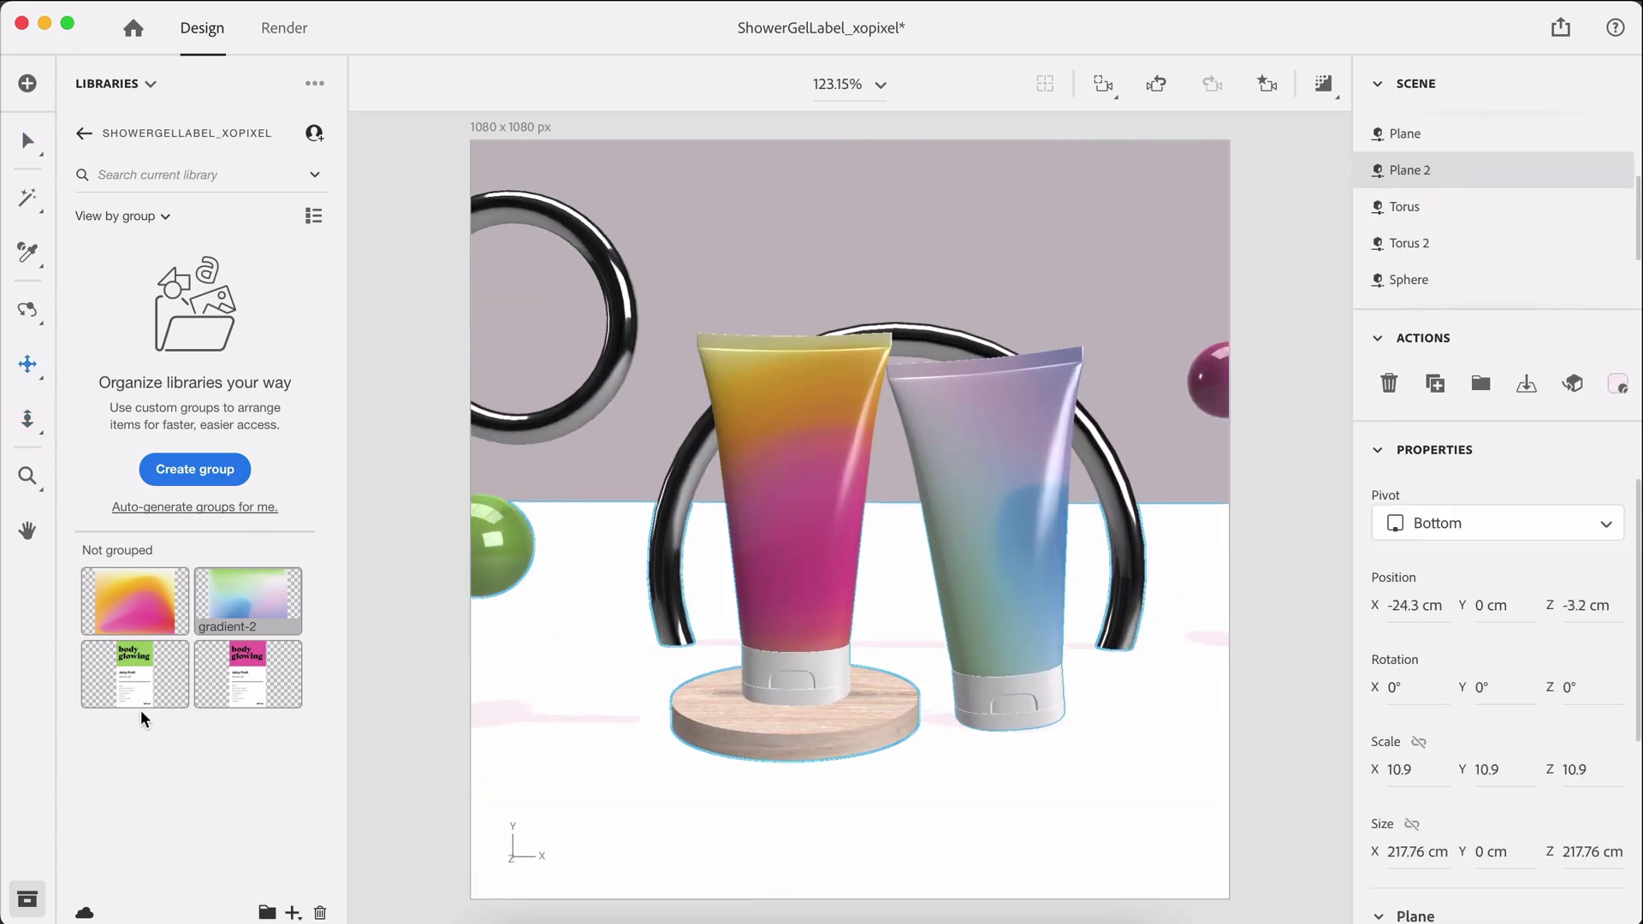
Add the 'body glowing' labels to both tubes and tilt the right tube's label -5°
{"action": "left_click_drag", "start_coordinate": [141, 710], "coordinate": [791, 504]}
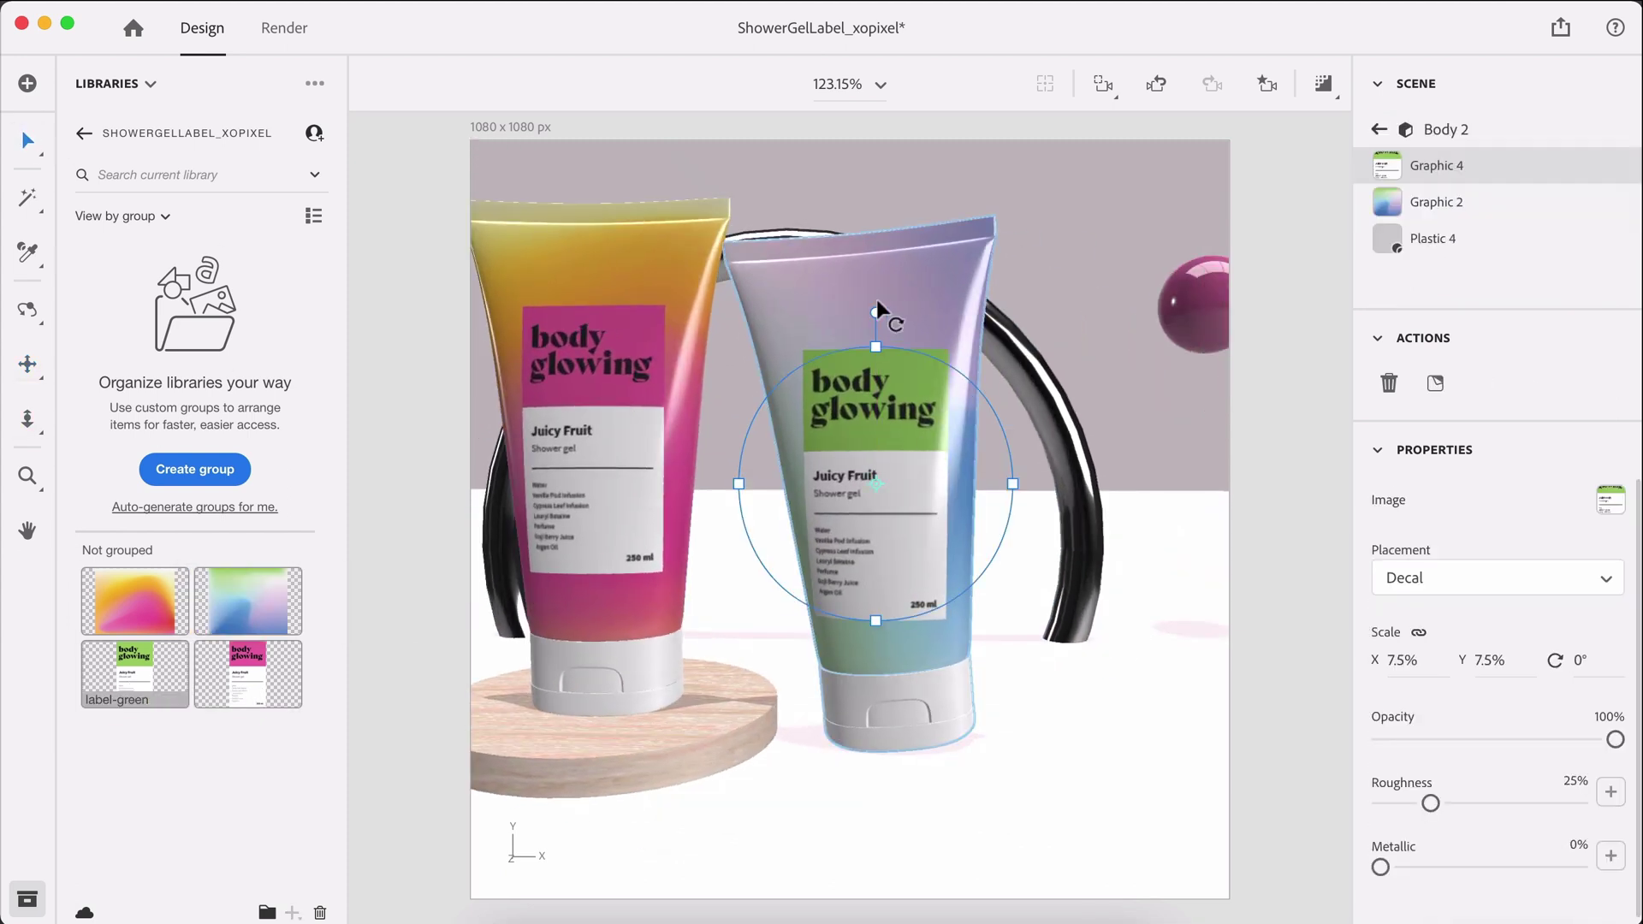
{"action": "left_click", "coordinate": [876, 299]}
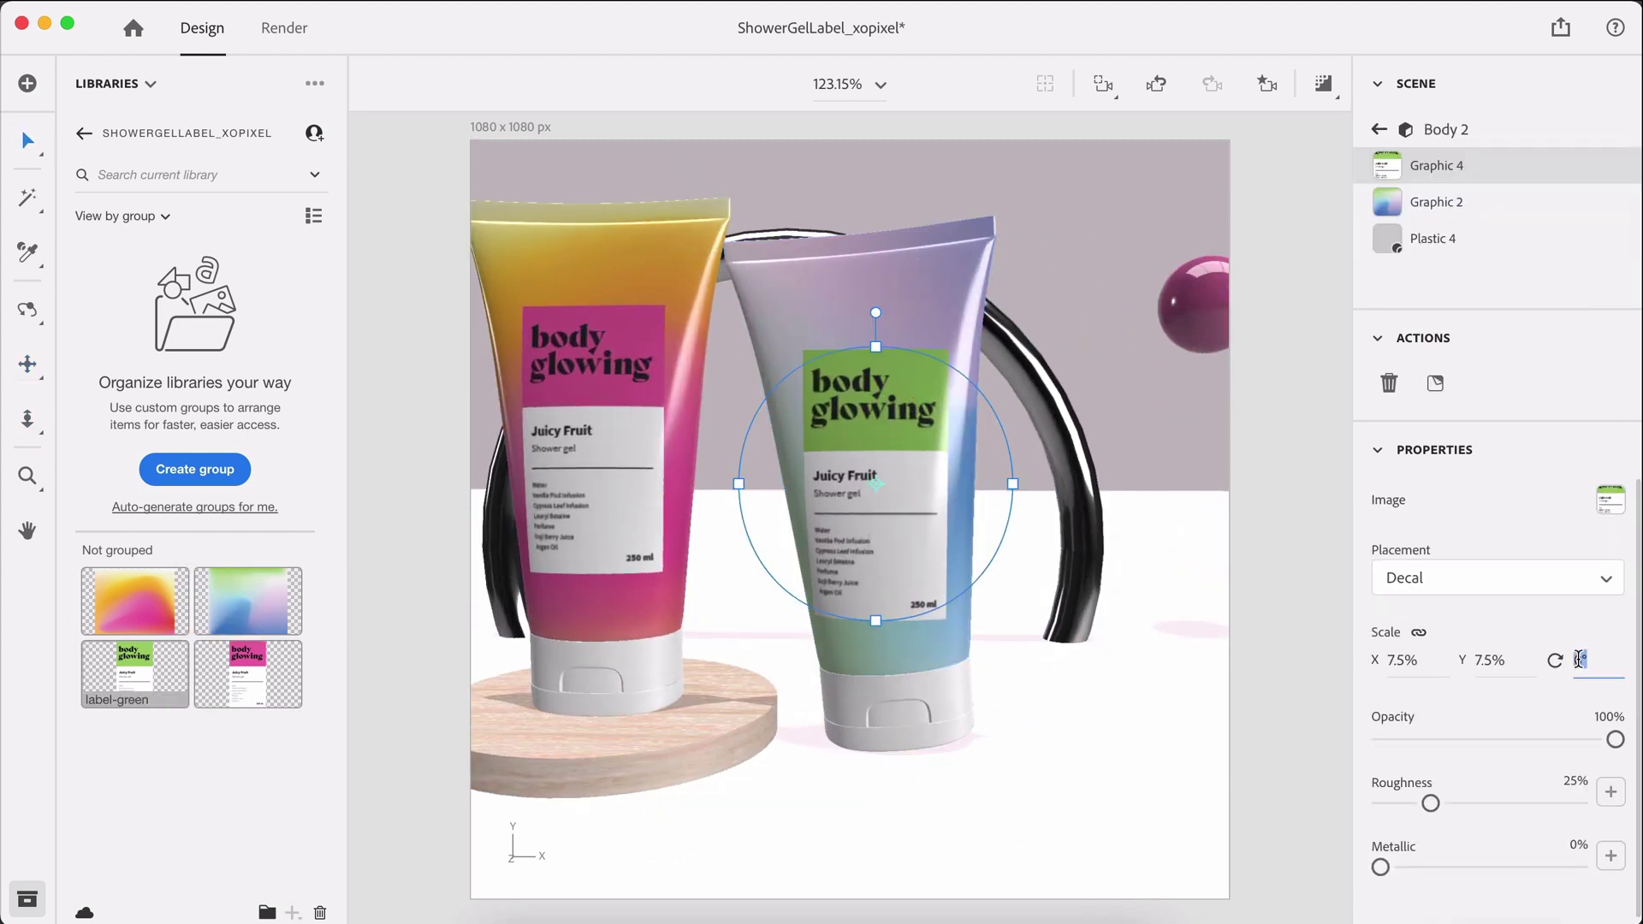
{"action": "type", "text": "-5"}
{"action": "left_click", "coordinate": [882, 410]}
{"action": "left_click", "coordinate": [886, 402]}
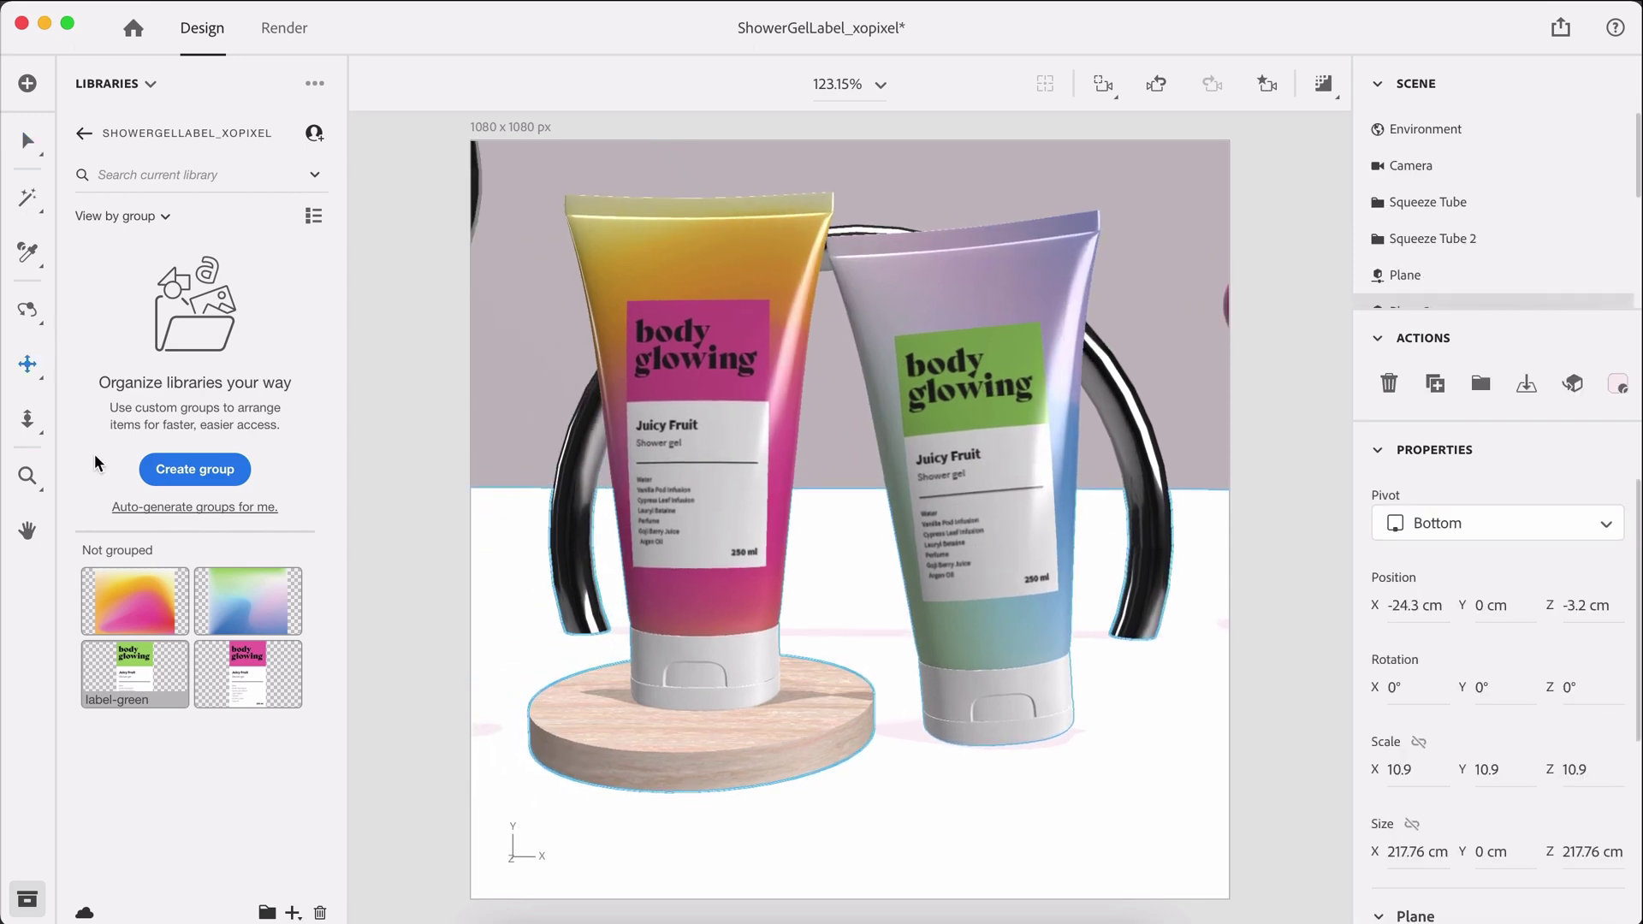
{"action": "scroll", "coordinate": [579, 305], "scroll_direction": "down", "scroll_amount": 5}
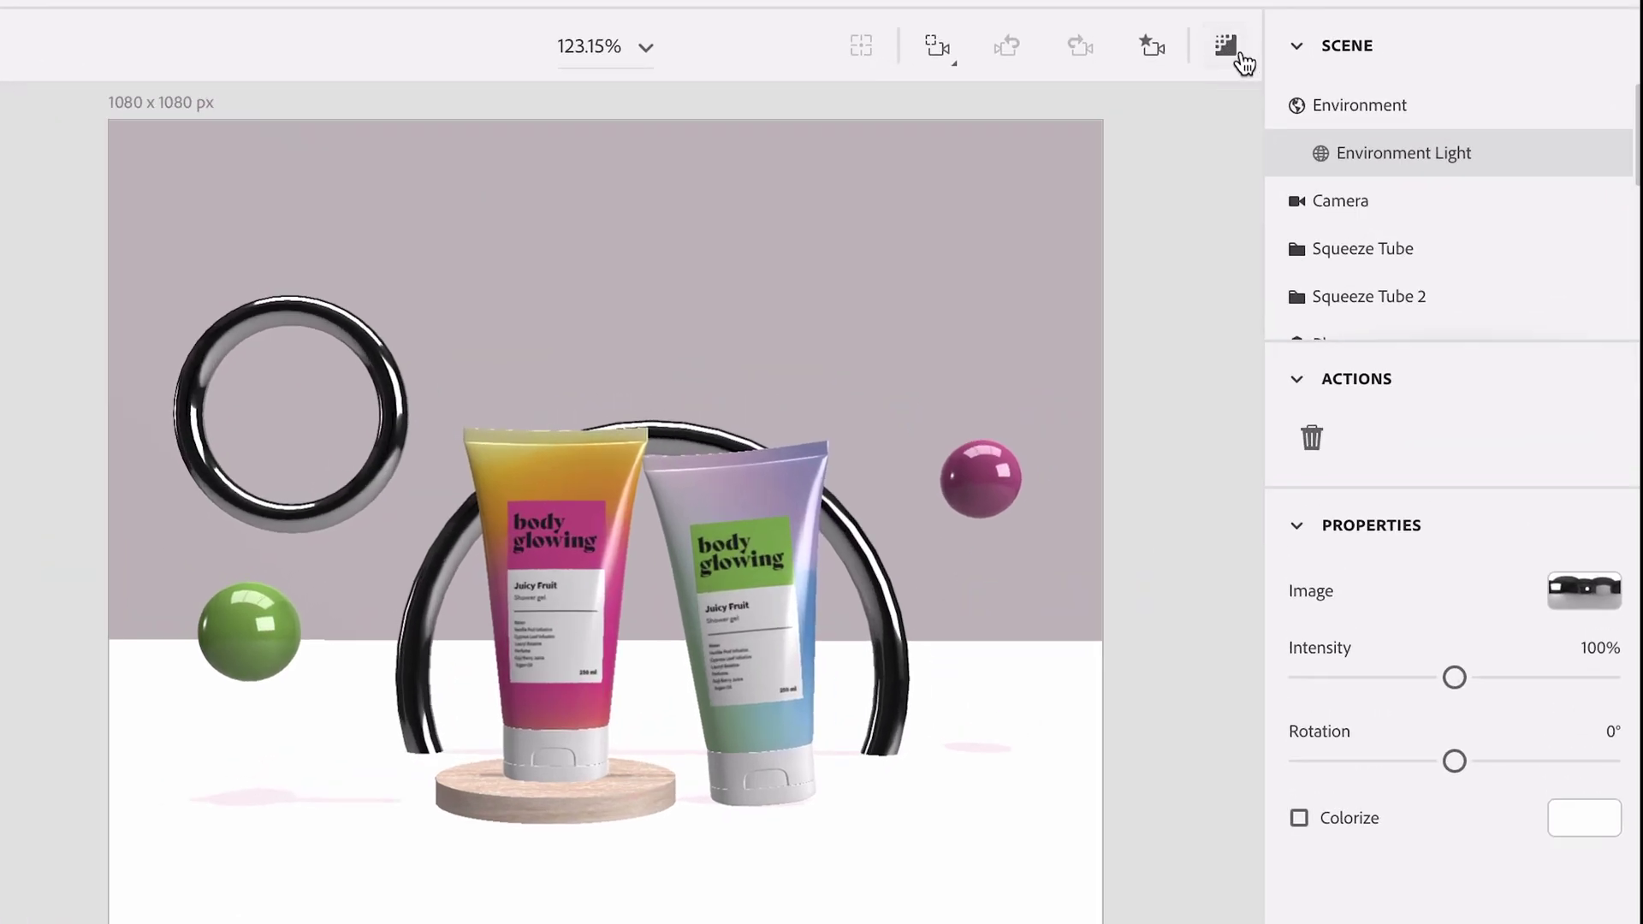
Turn on the live Render Preview of the canvas
{"action": "left_click", "coordinate": [1225, 49]}
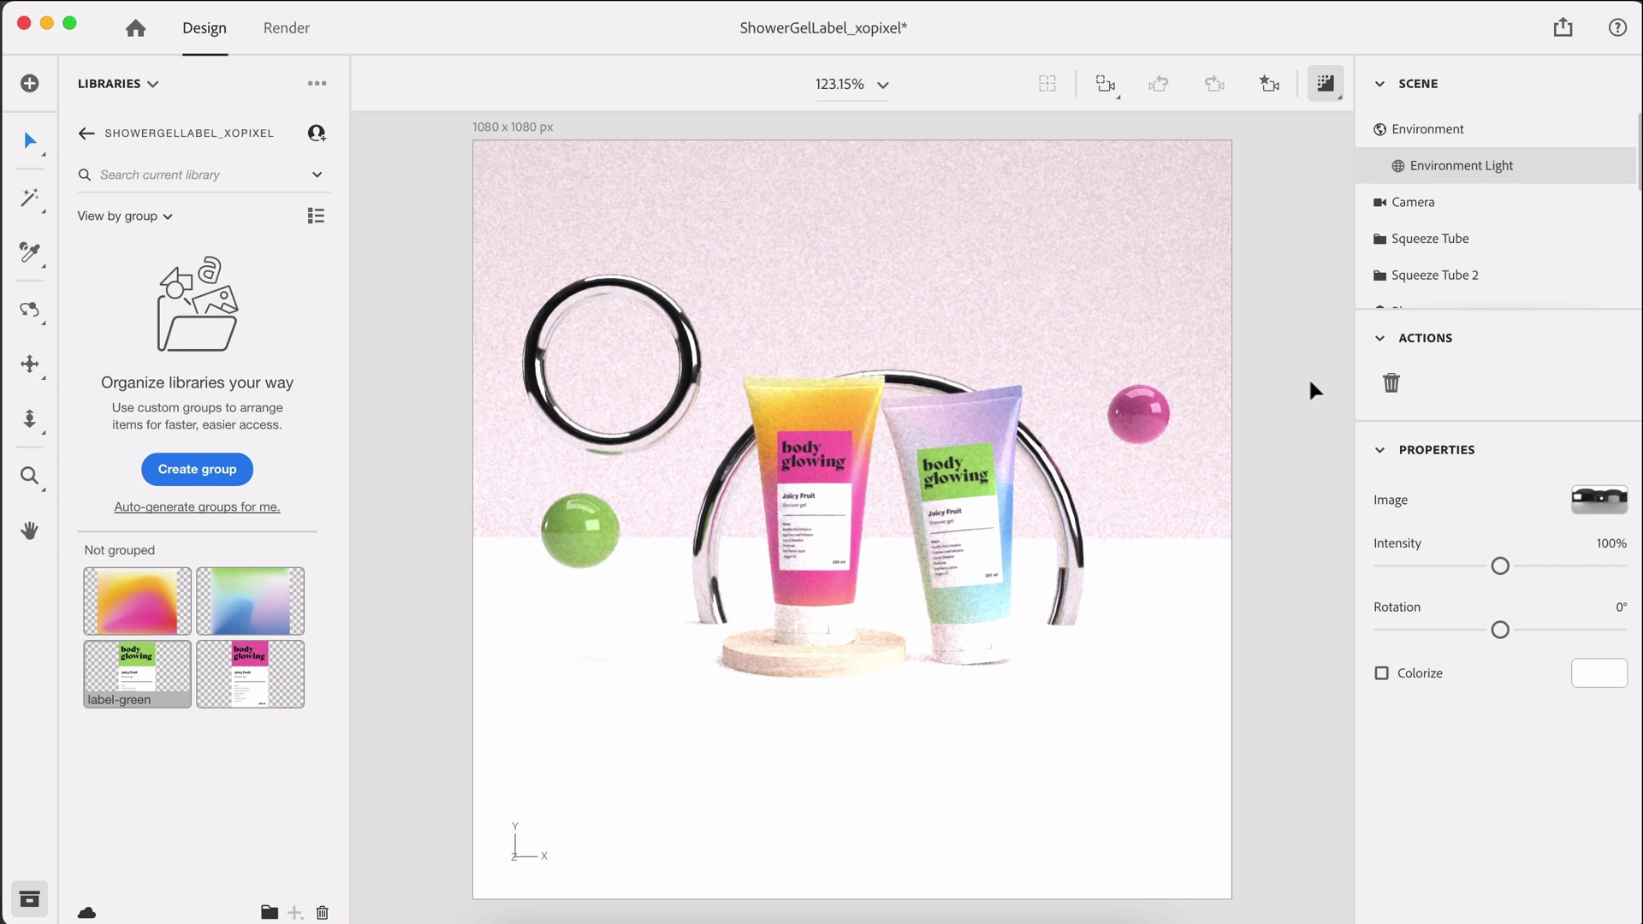
Light the scene with the Studio Front Key Light environment from Starter Assets
{"action": "left_click", "coordinate": [117, 83]}
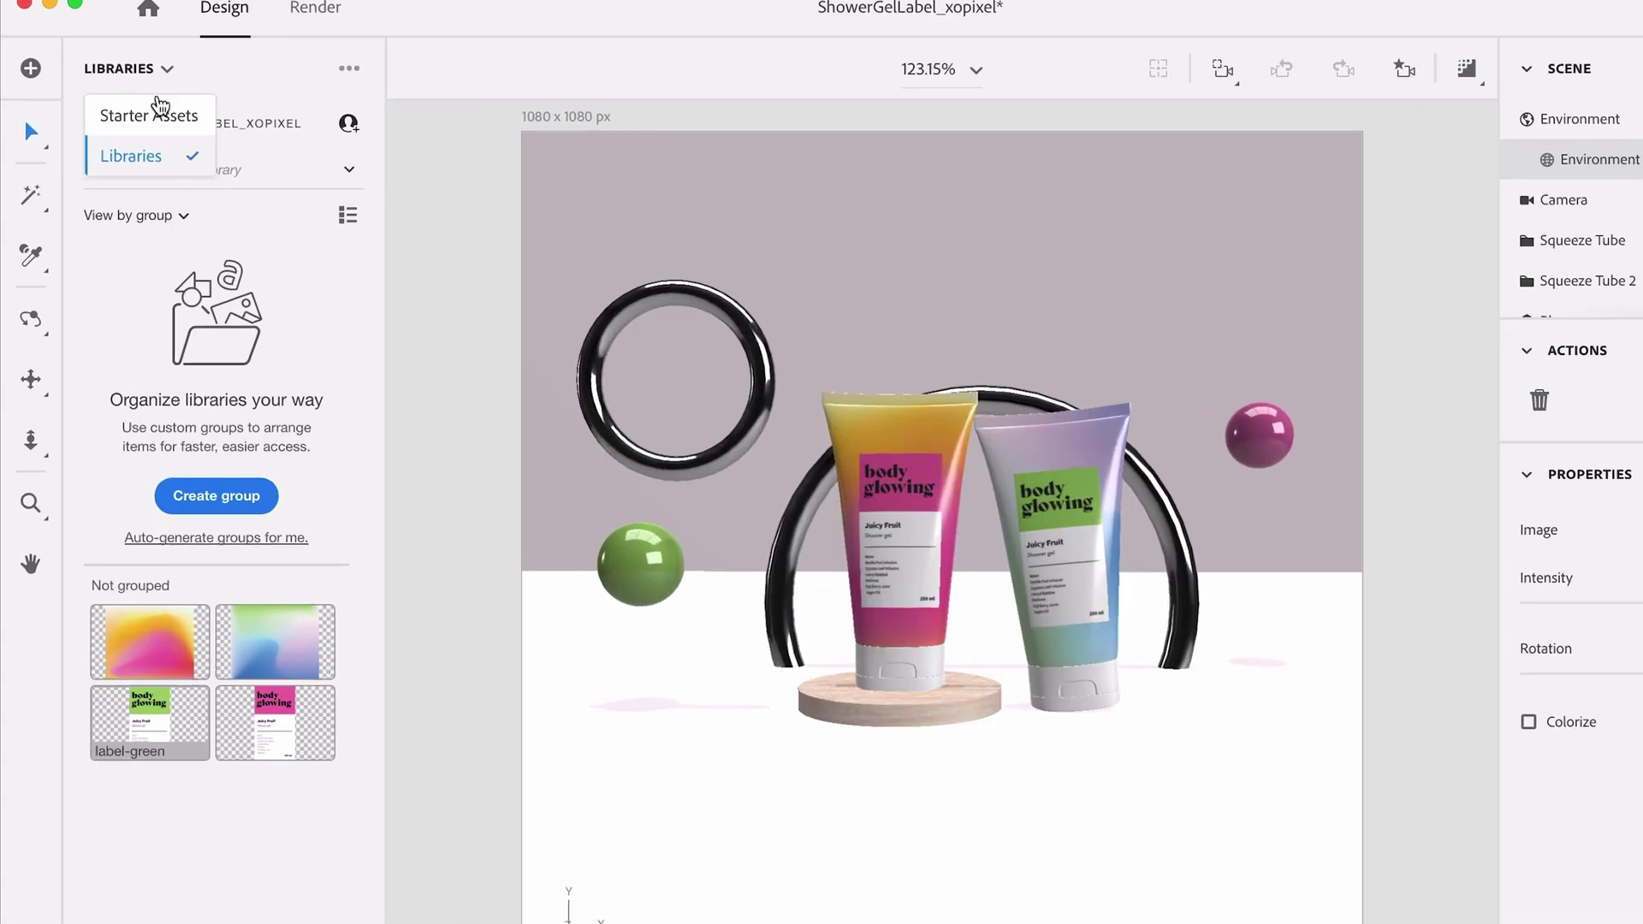
{"action": "left_click", "coordinate": [141, 119]}
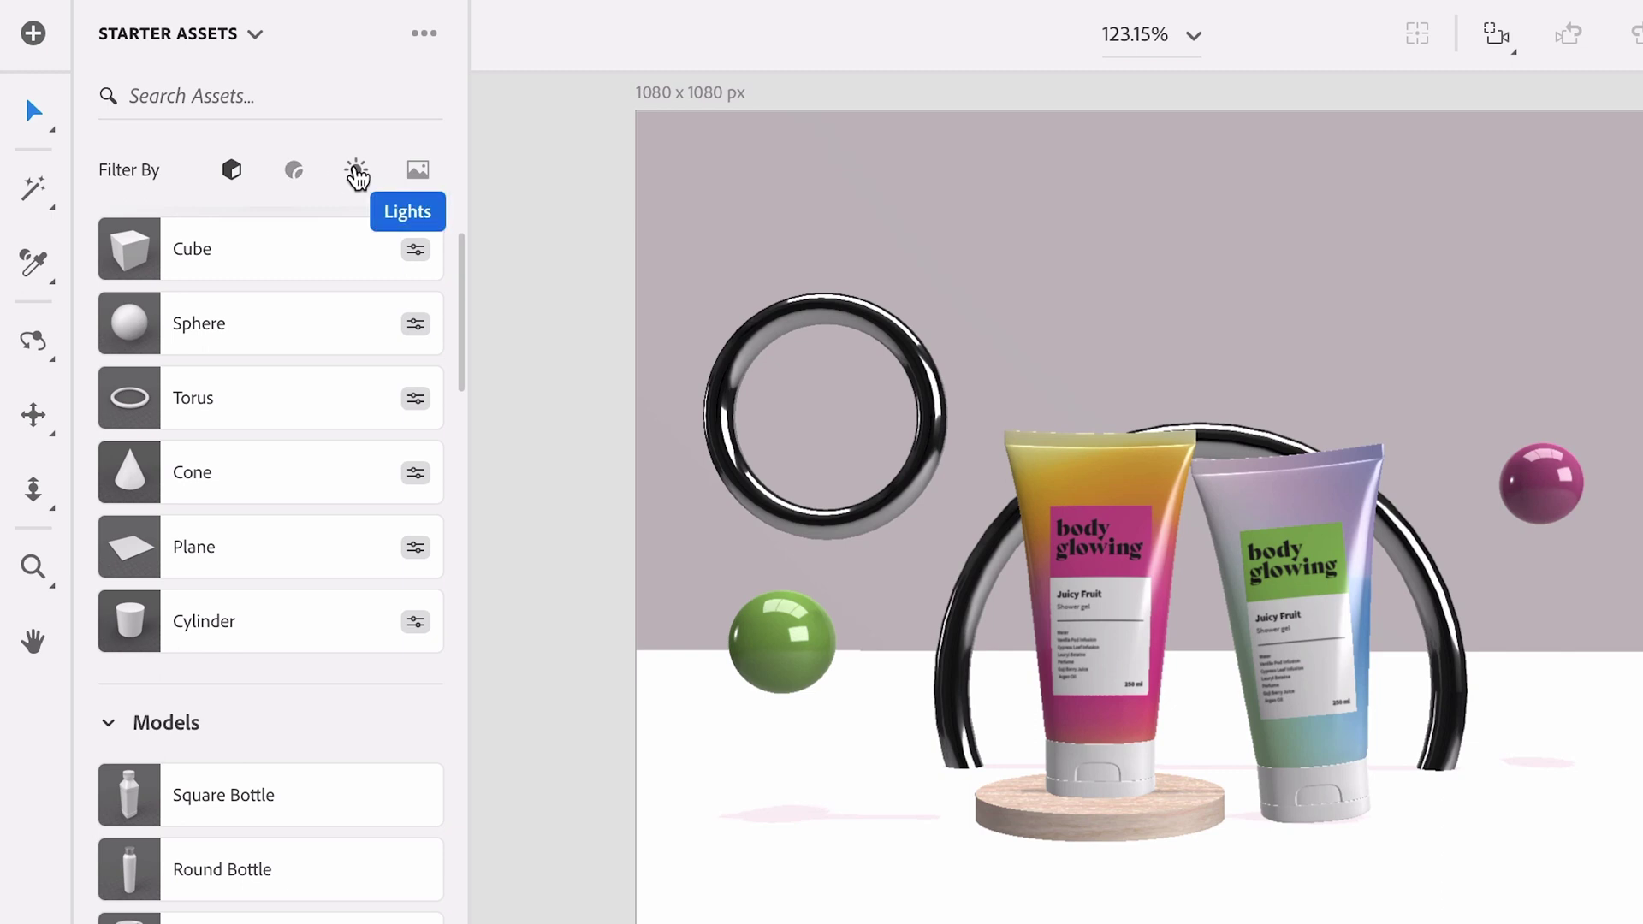
{"action": "left_click", "coordinate": [355, 172]}
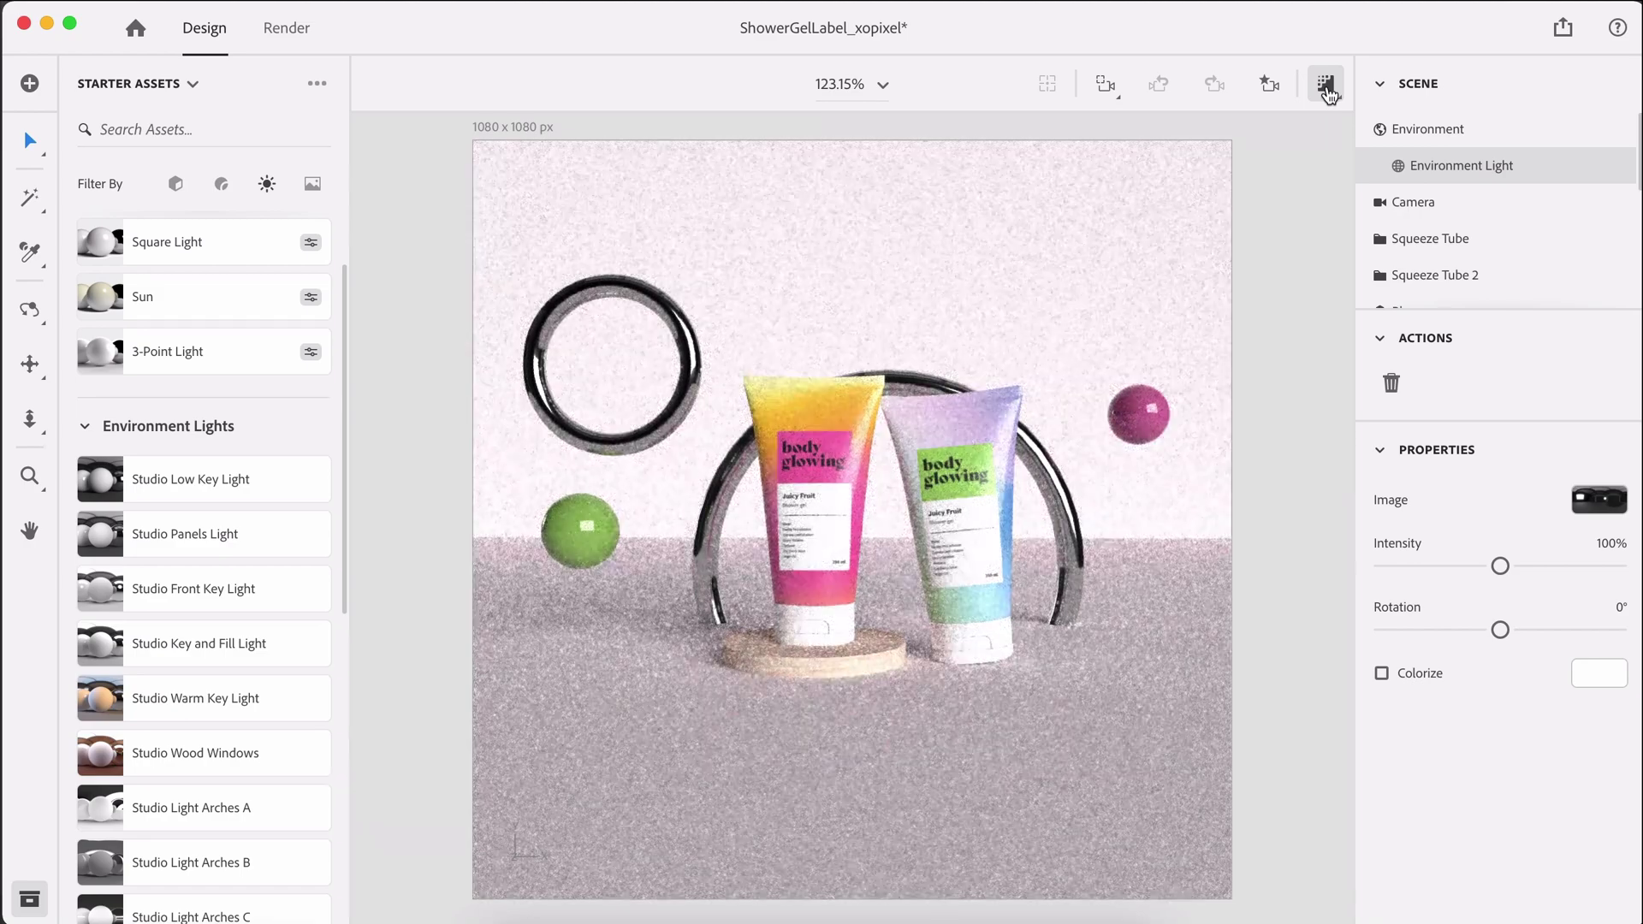
{"action": "left_click", "coordinate": [249, 526]}
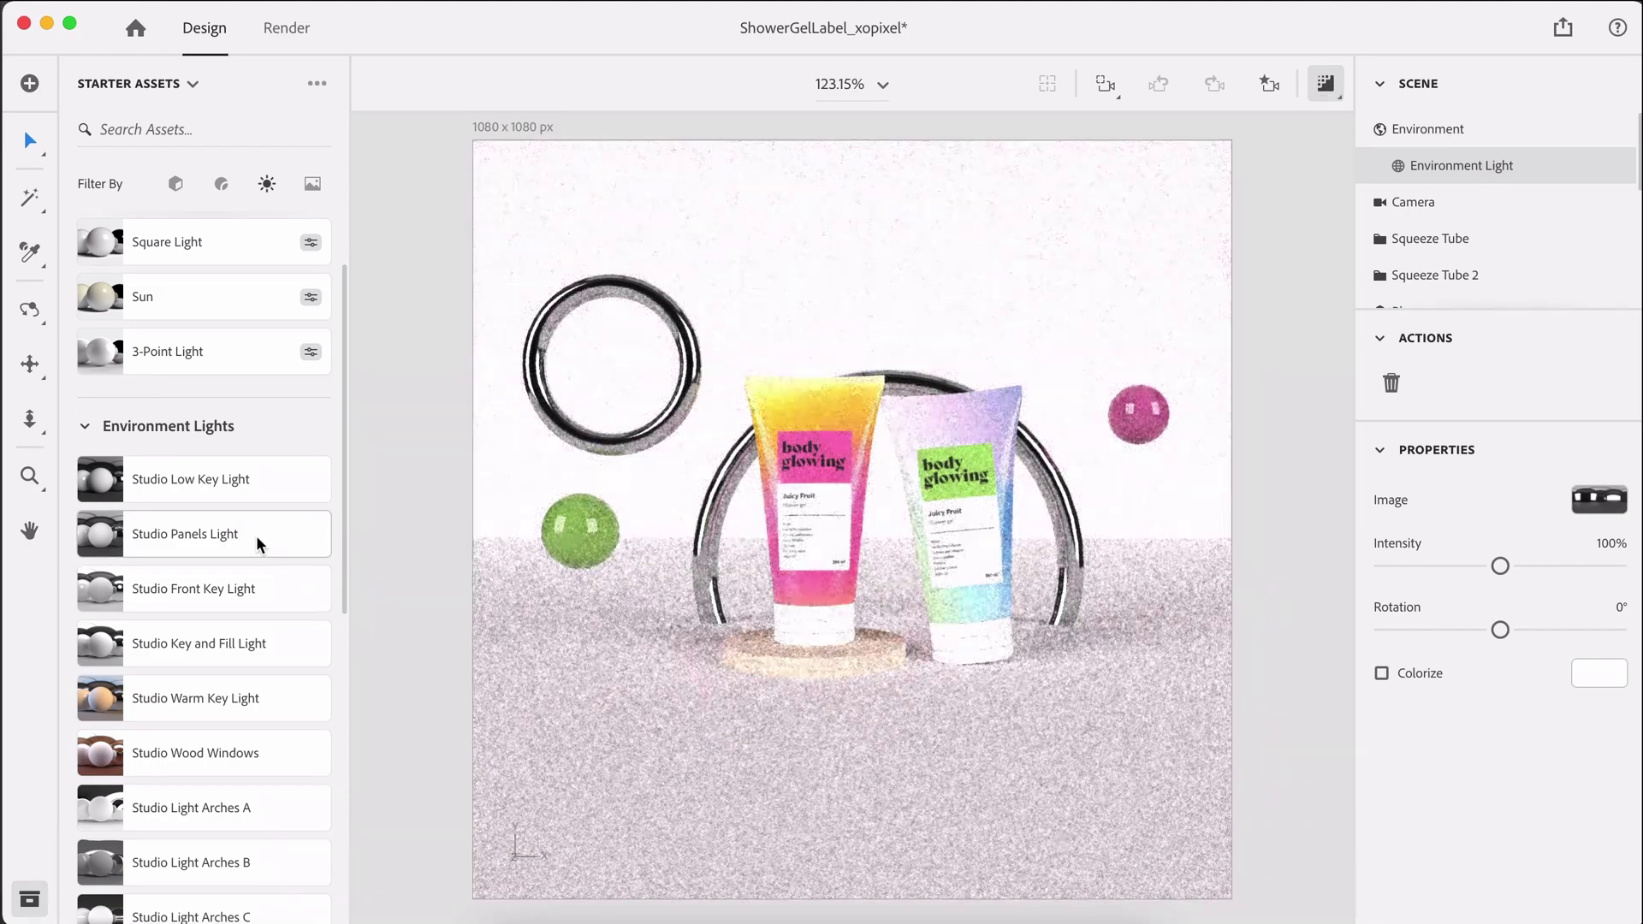
{"action": "left_click", "coordinate": [254, 583]}
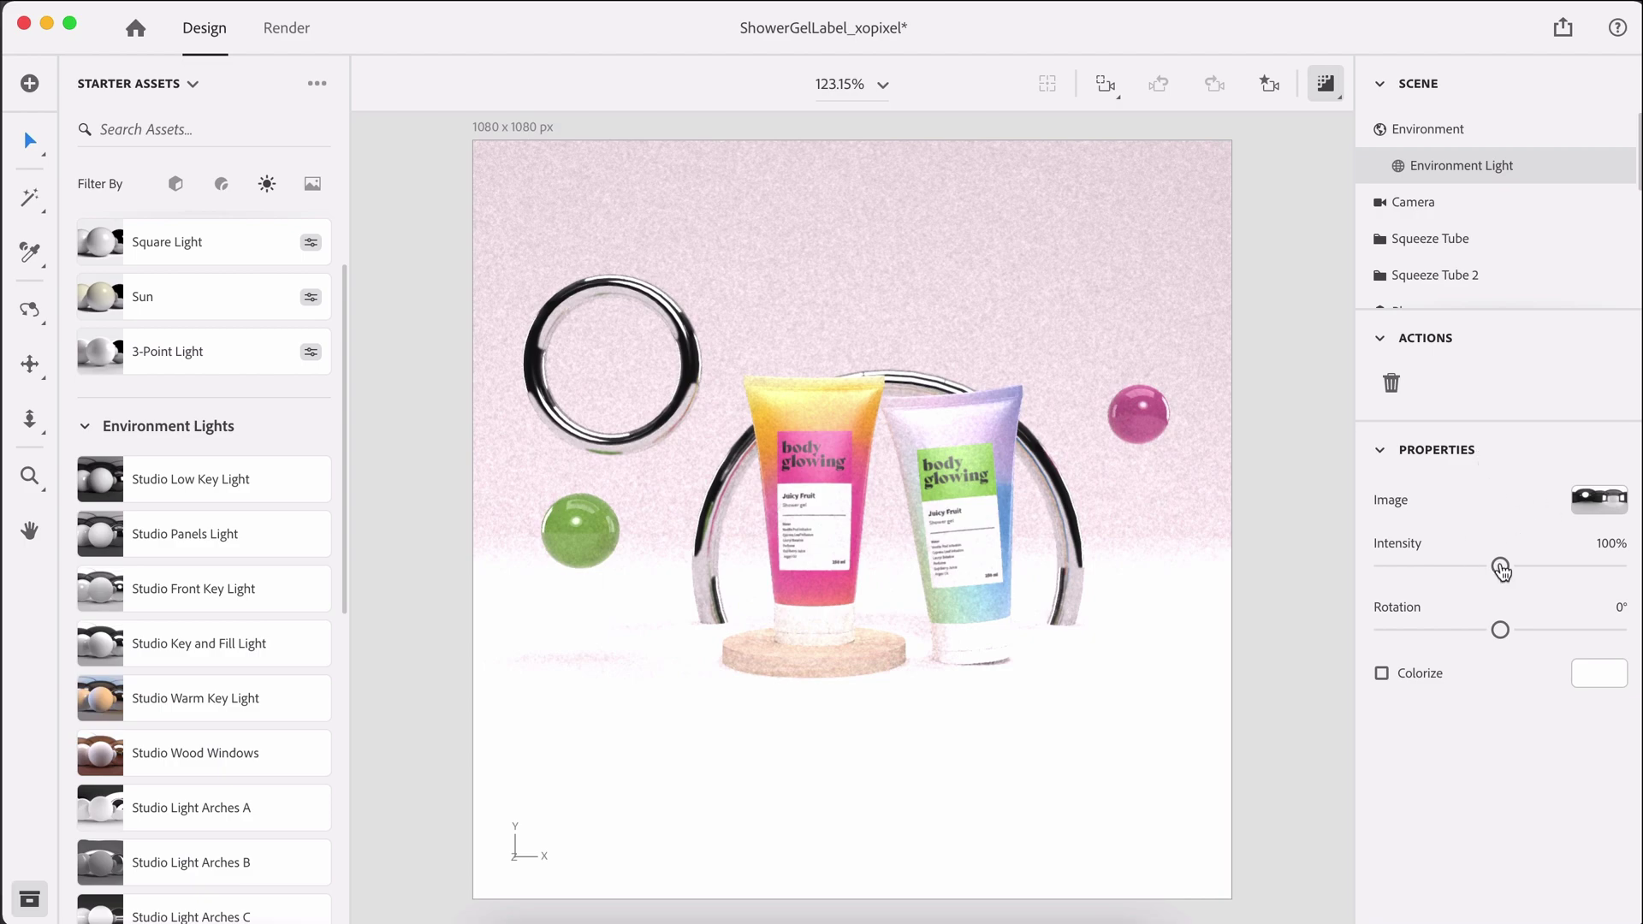
Lower the environment light intensity to 90% and return to fast preview
{"action": "left_click", "coordinate": [1606, 548]}
{"action": "type", "text": "90"}
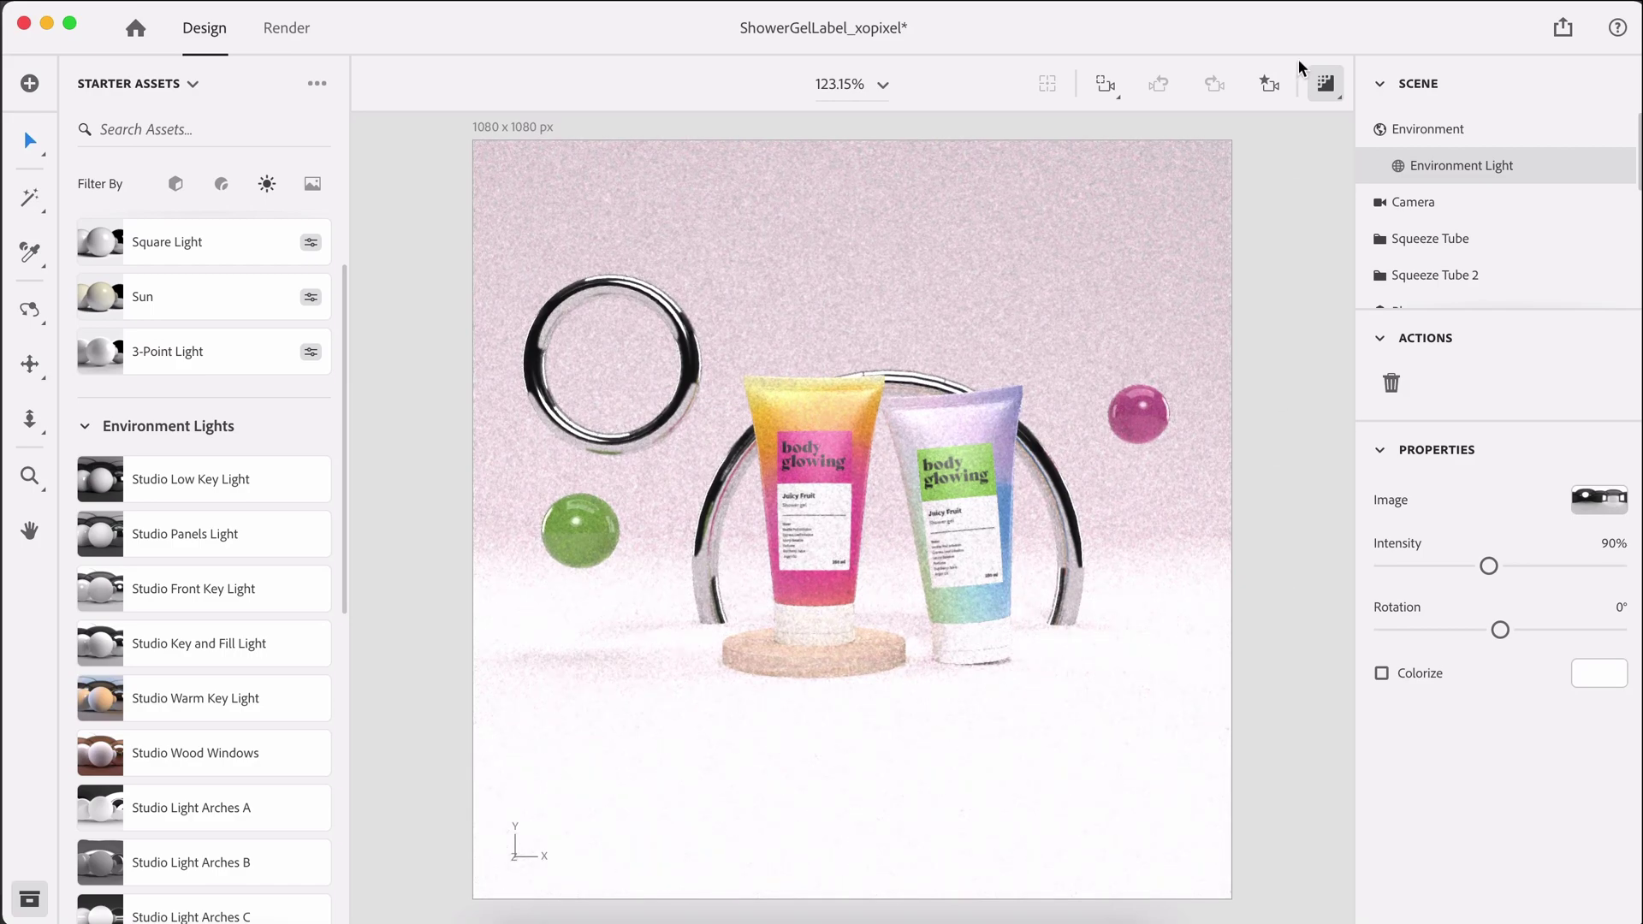
{"action": "left_click", "coordinate": [1335, 82]}
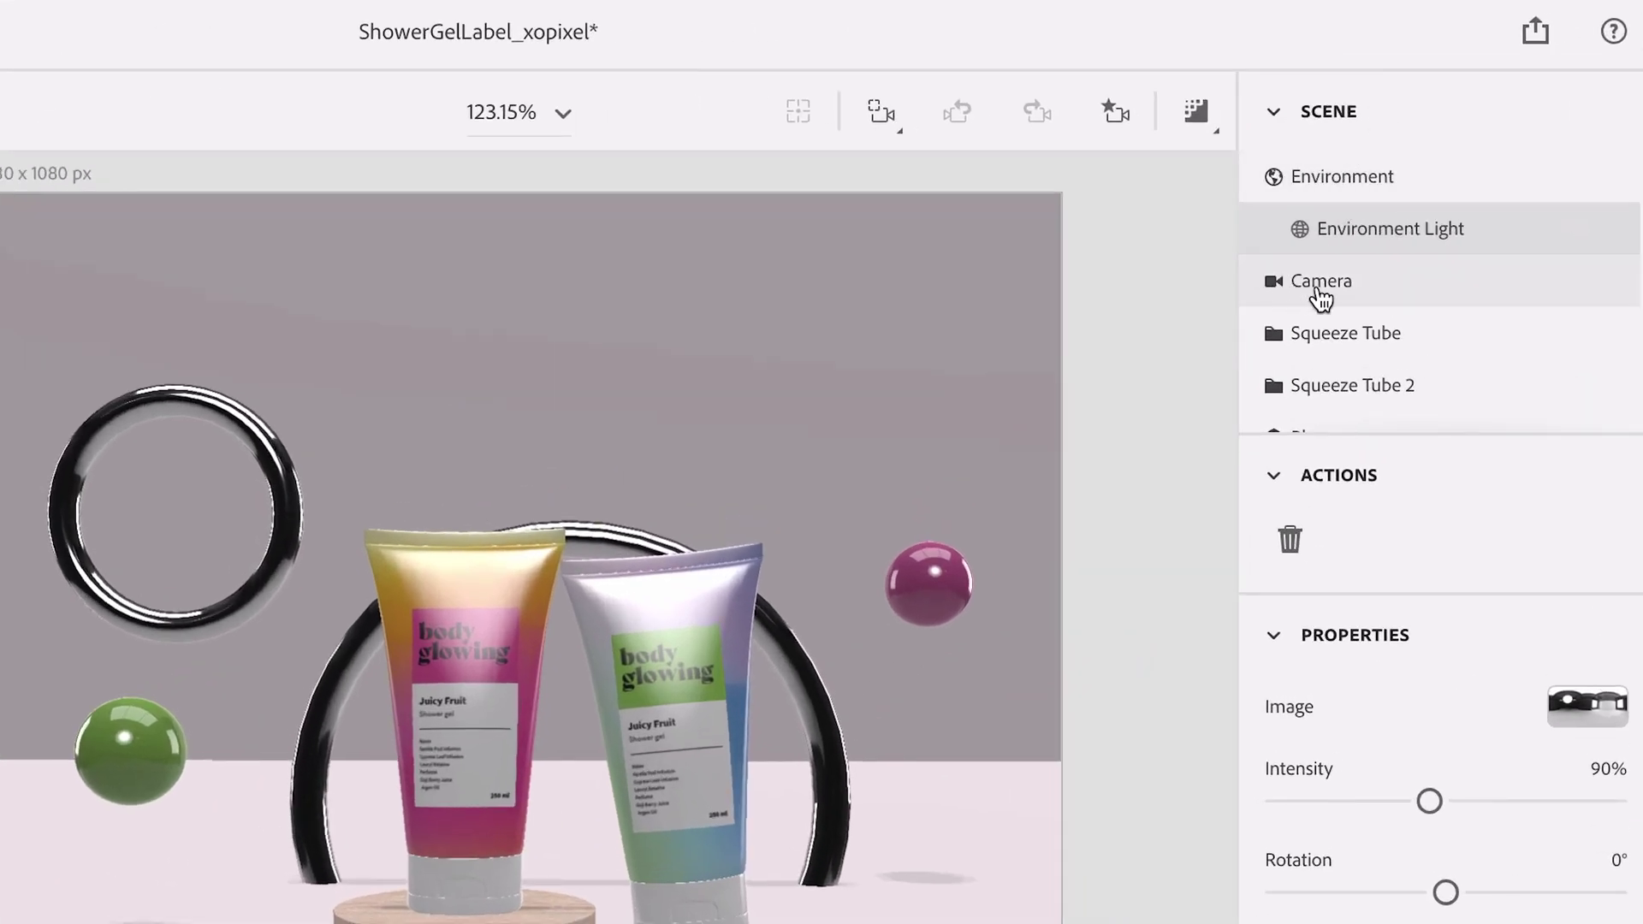
Enable camera depth of field focused on the right tube's label, with blur amount 9.7
{"action": "left_click", "coordinate": [1400, 295]}
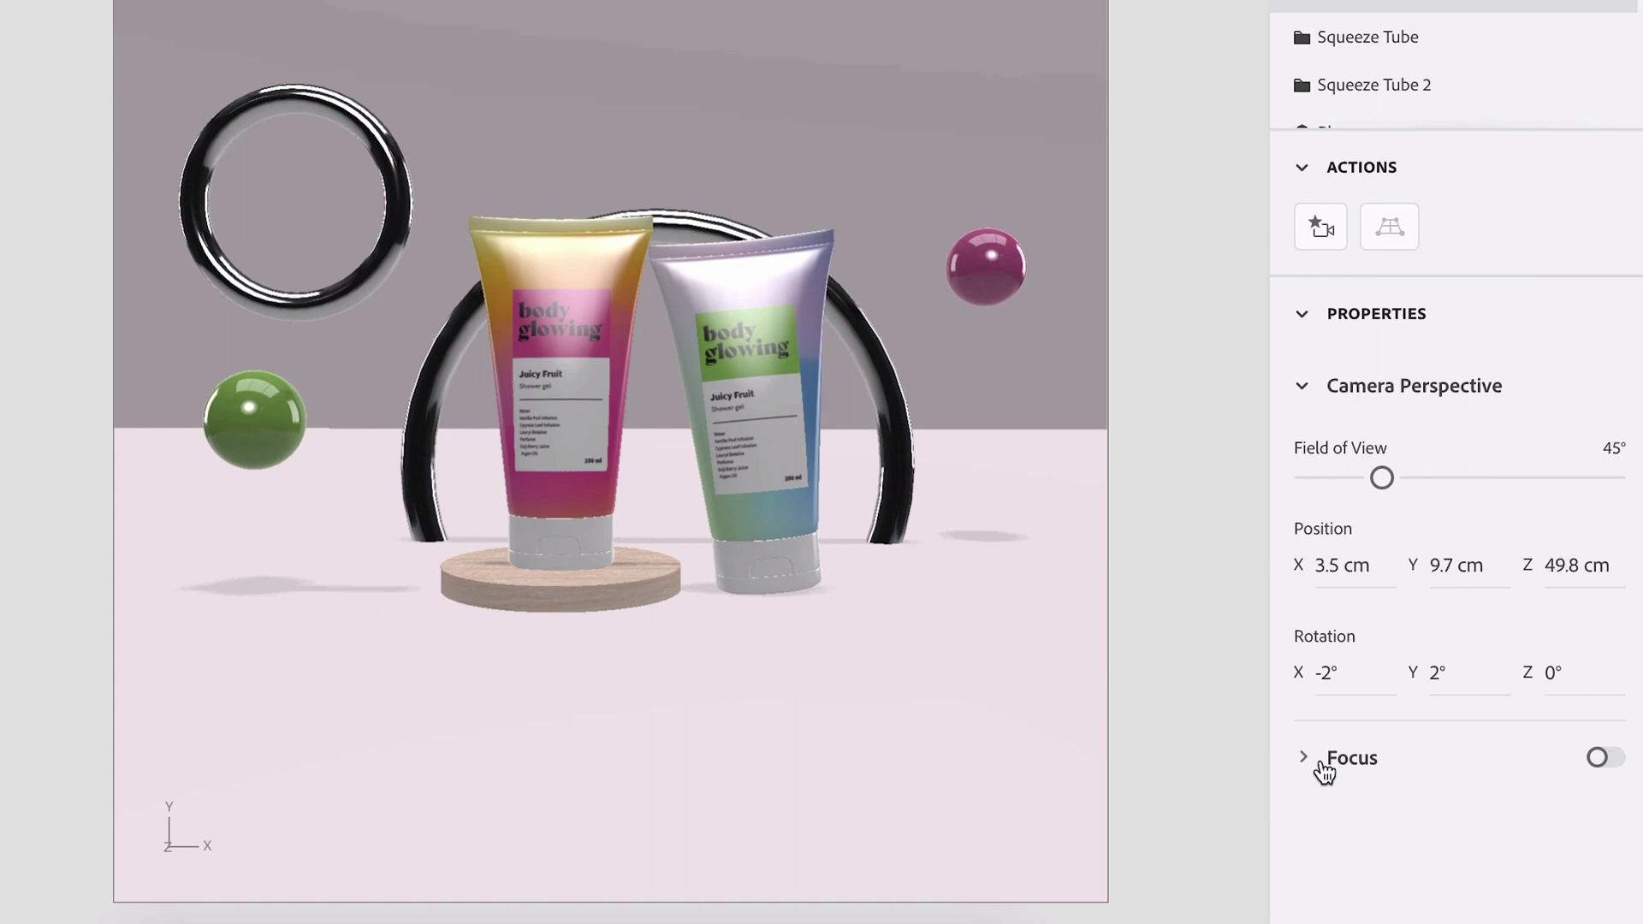
{"action": "left_click", "coordinate": [1596, 759]}
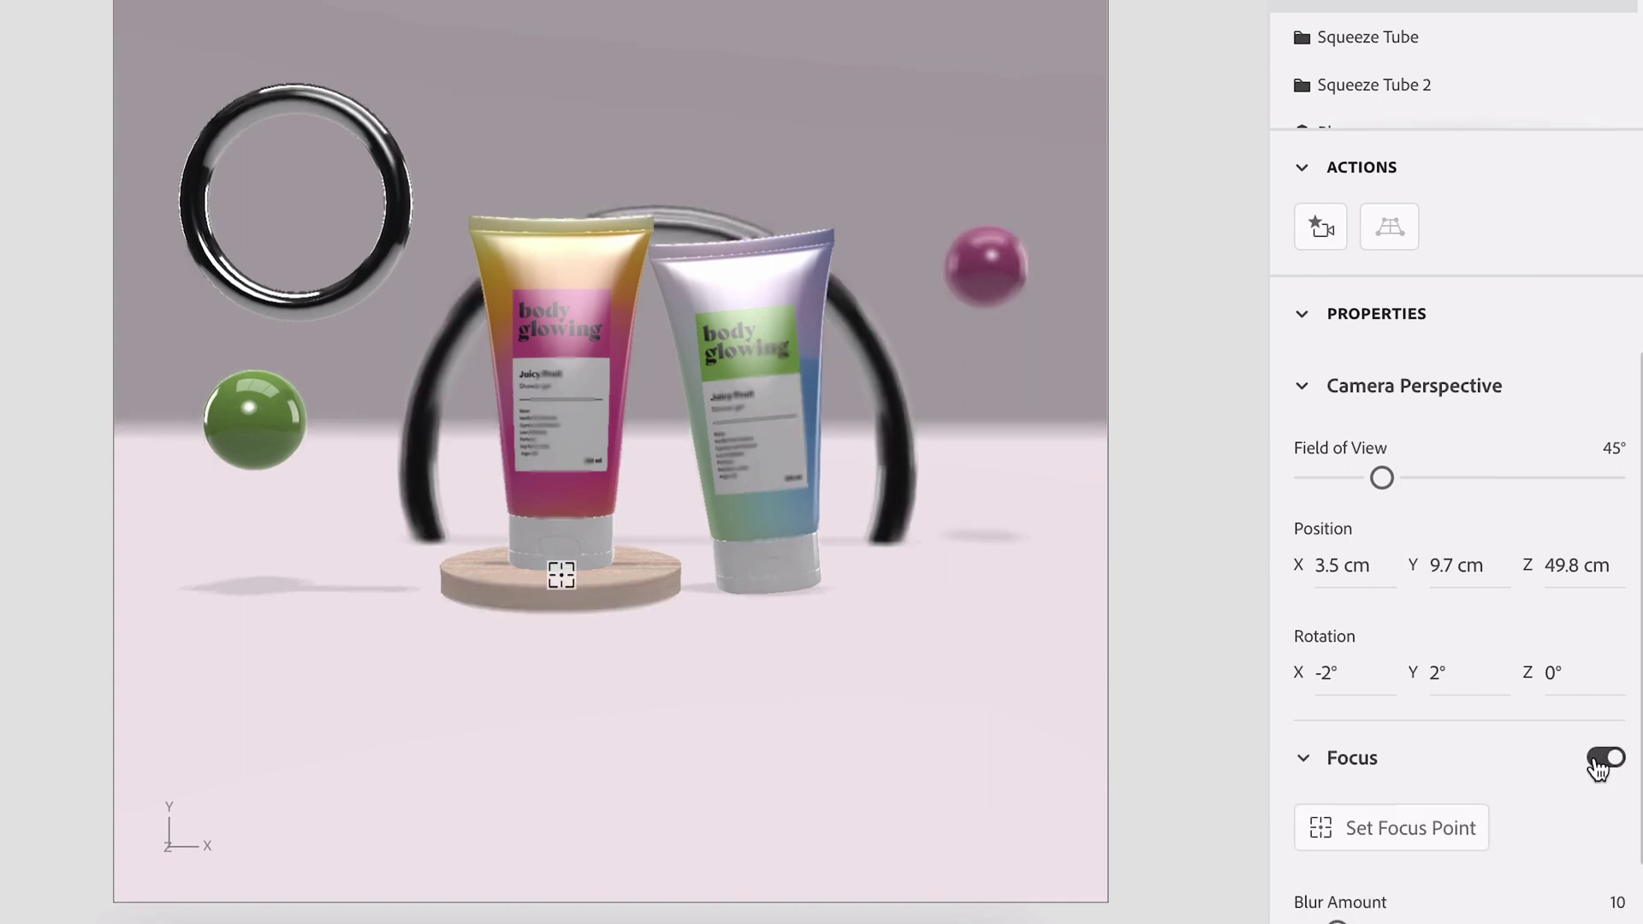
{"action": "scroll", "coordinate": [1537, 775], "scroll_direction": "down", "scroll_amount": 1}
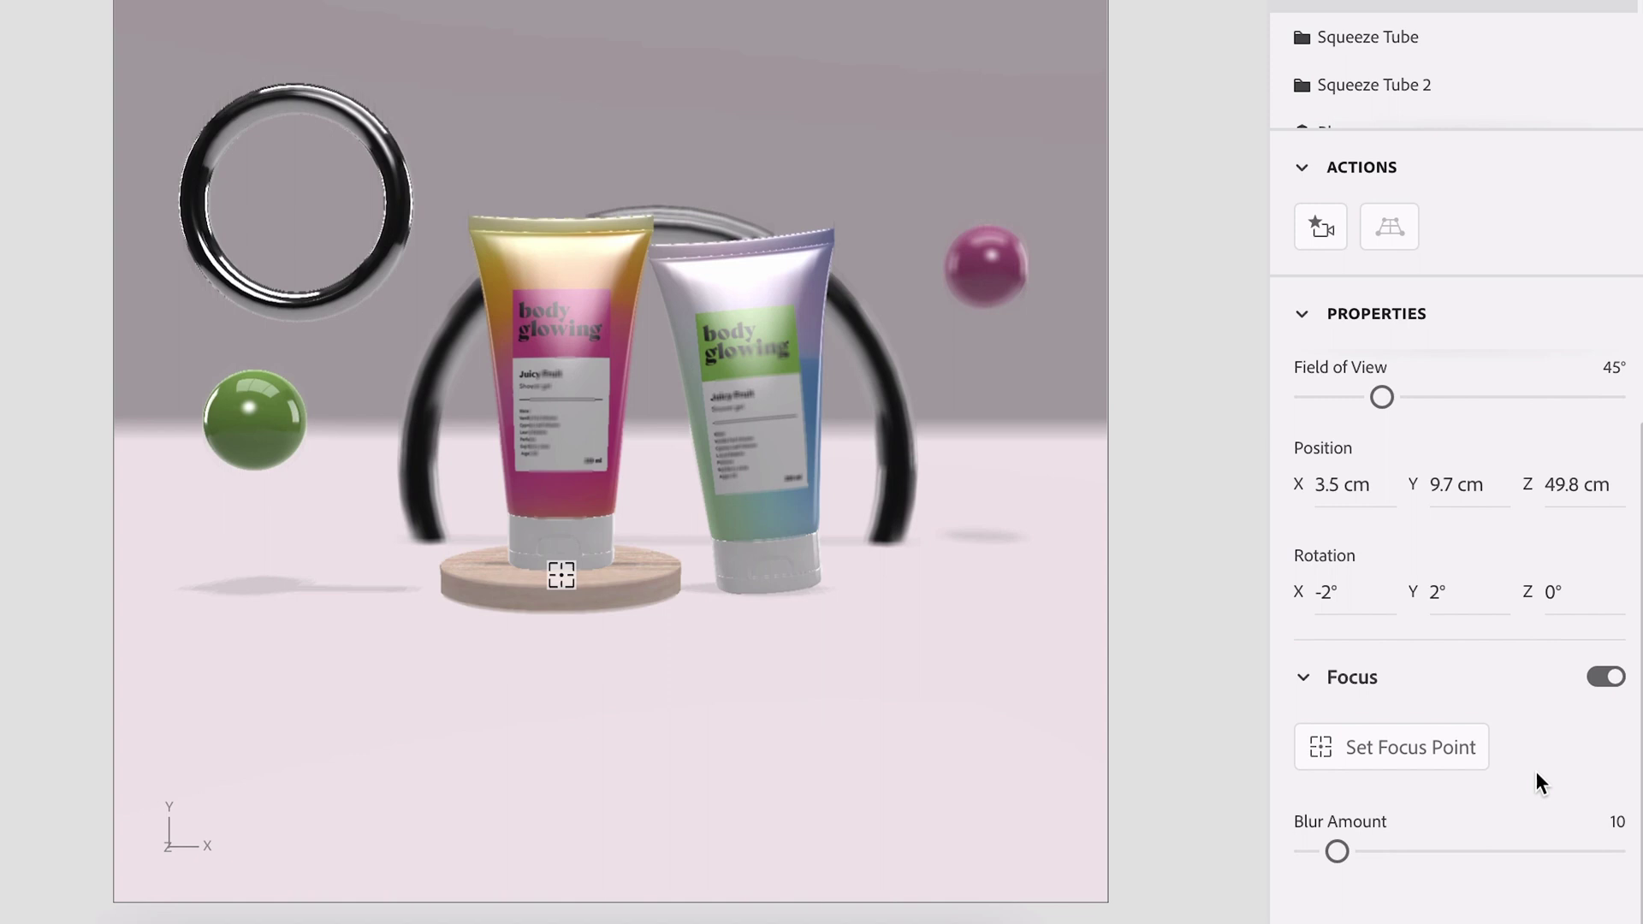
{"action": "left_click", "coordinate": [1414, 749]}
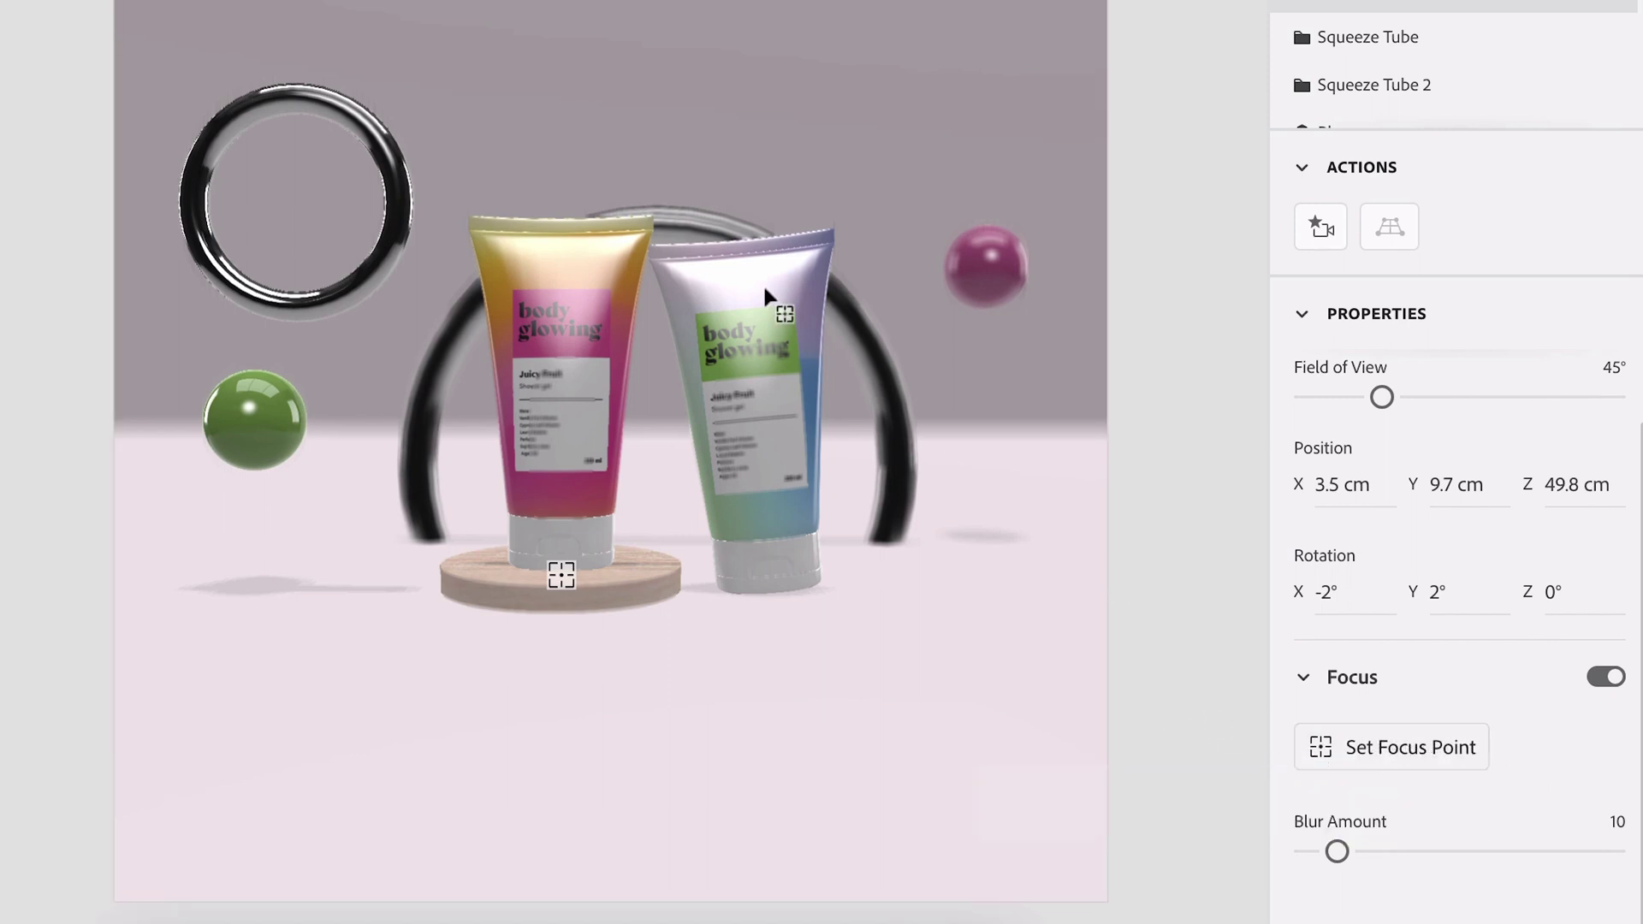
{"action": "left_click", "coordinate": [735, 378]}
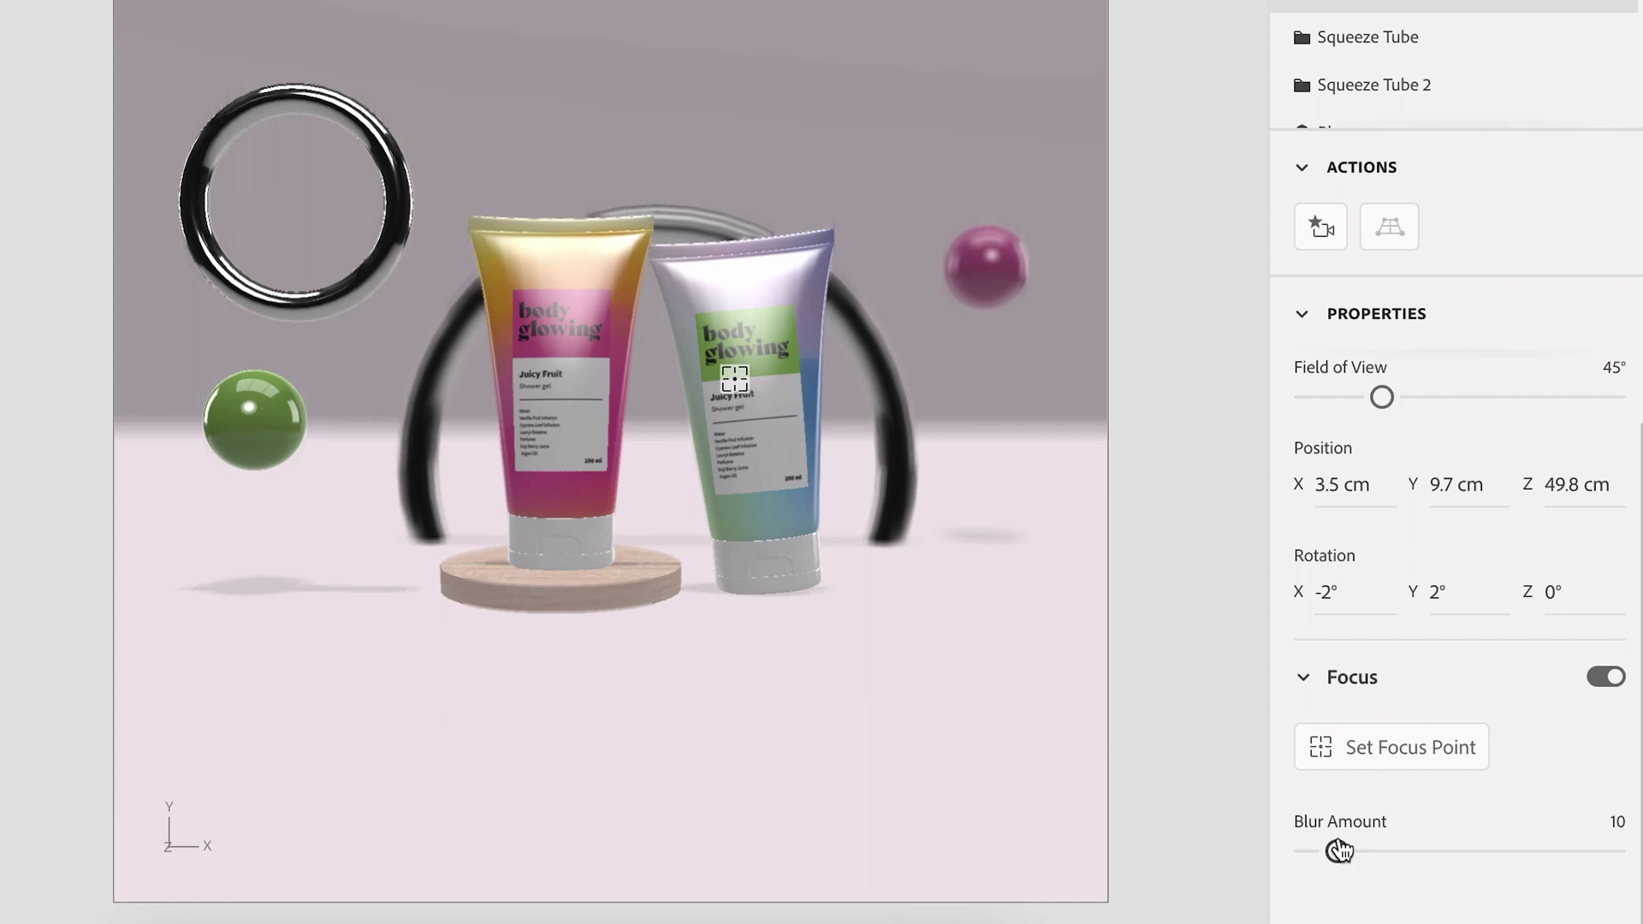
{"action": "mouse_move", "coordinate": [1336, 852]}
{"action": "left_mouse_down"}
{"action": "mouse_move", "coordinate": [1354, 851]}
{"action": "mouse_move", "coordinate": [1334, 852]}
{"action": "left_mouse_up"}
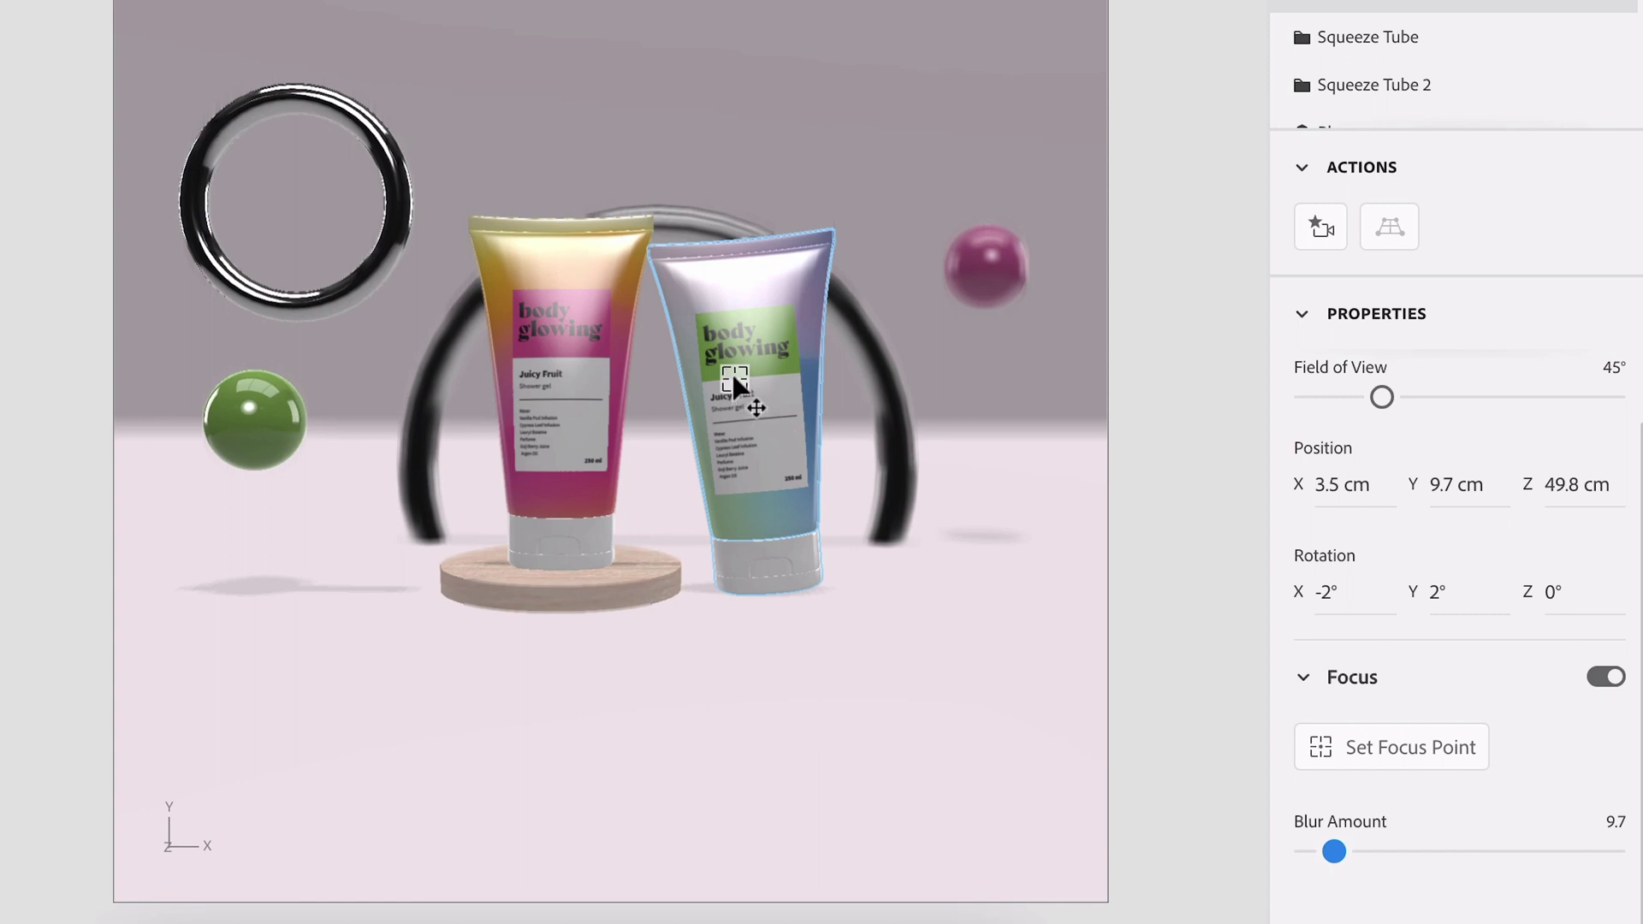
{"action": "mouse_move", "coordinate": [732, 383]}
{"action": "left_mouse_down"}
{"action": "mouse_move", "coordinate": [640, 279]}
{"action": "mouse_move", "coordinate": [644, 260]}
{"action": "mouse_move", "coordinate": [753, 377]}
{"action": "left_mouse_up"}
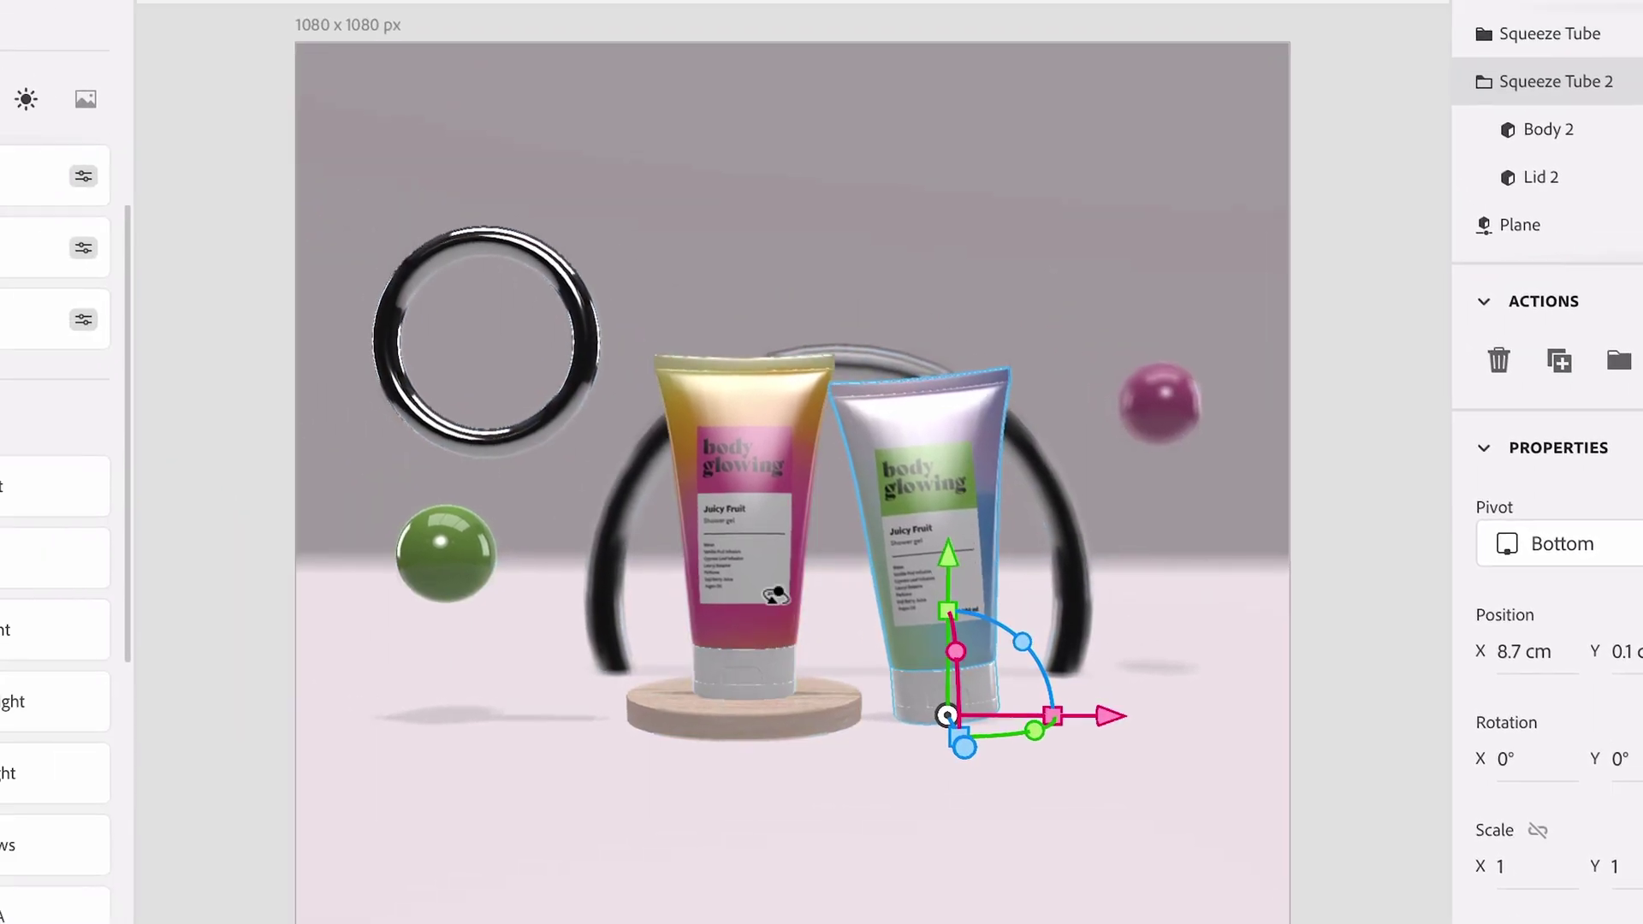
Push the upper-left ring back to Z -3 cm and the green sphere to Z -4.6 cm
{"action": "left_click", "coordinate": [588, 395]}
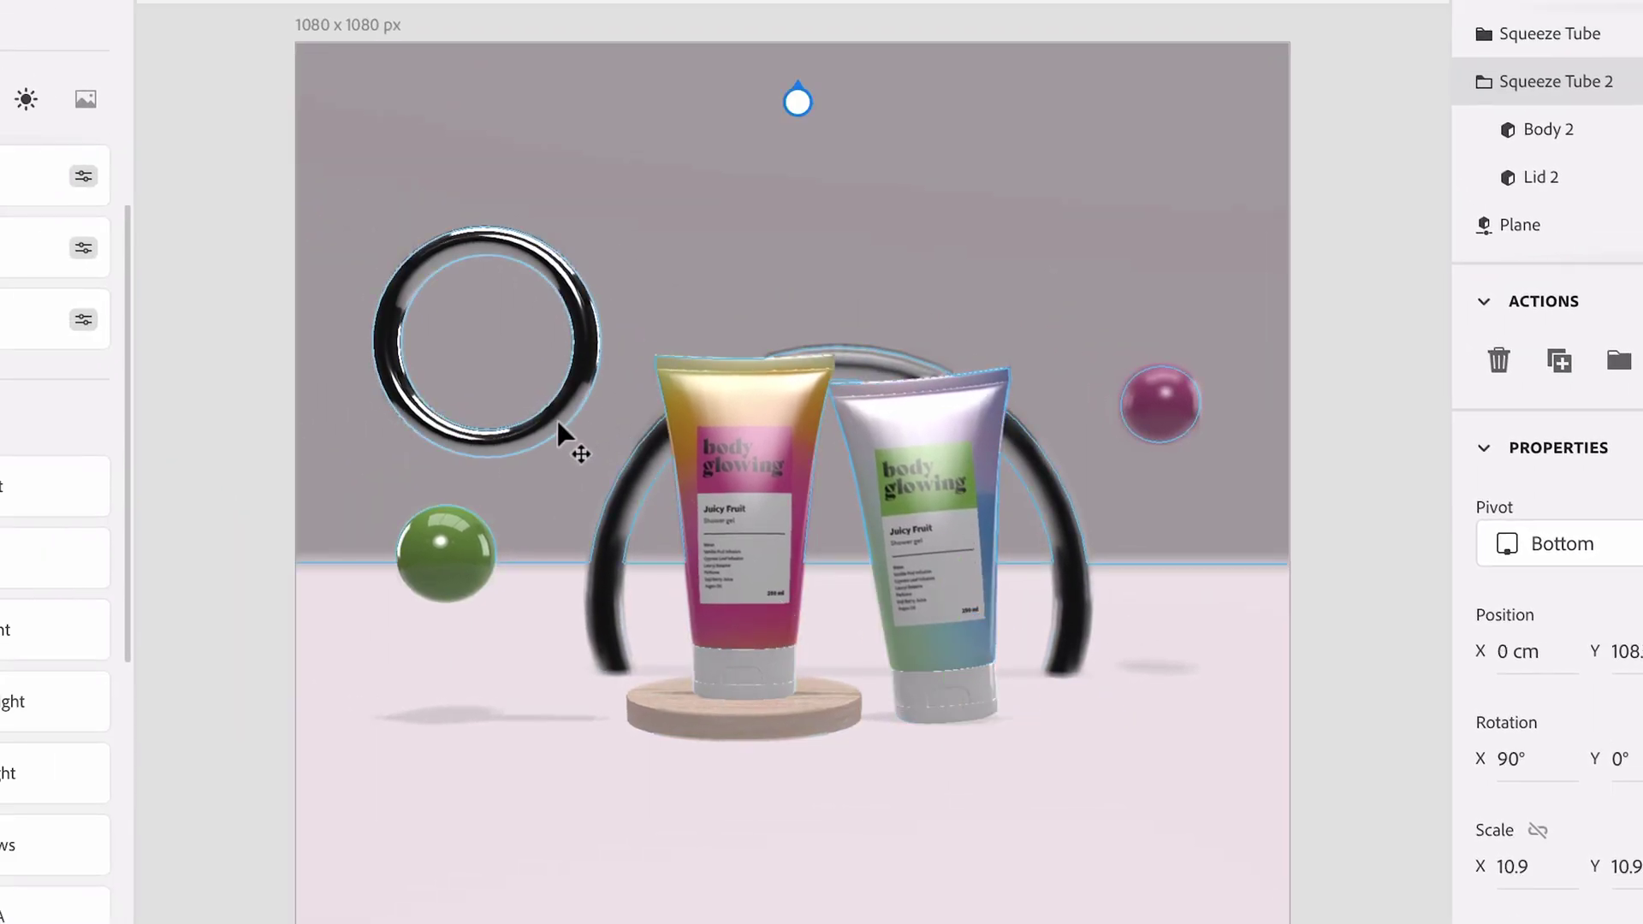
{"action": "left_click", "coordinate": [447, 547]}
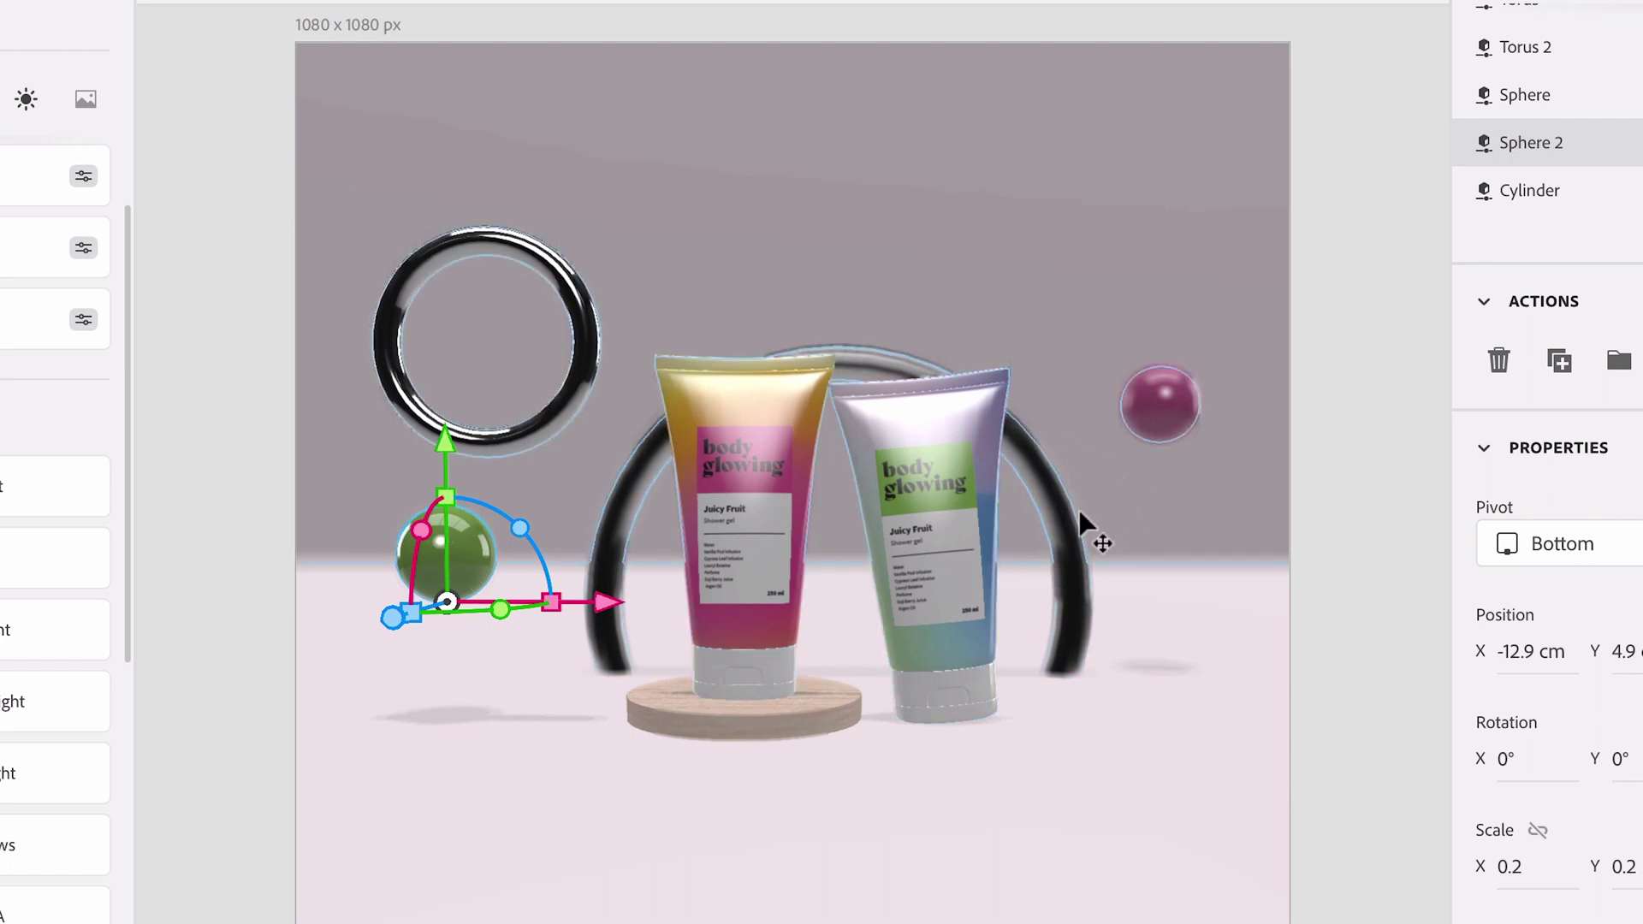
{"action": "left_click", "coordinate": [498, 438]}
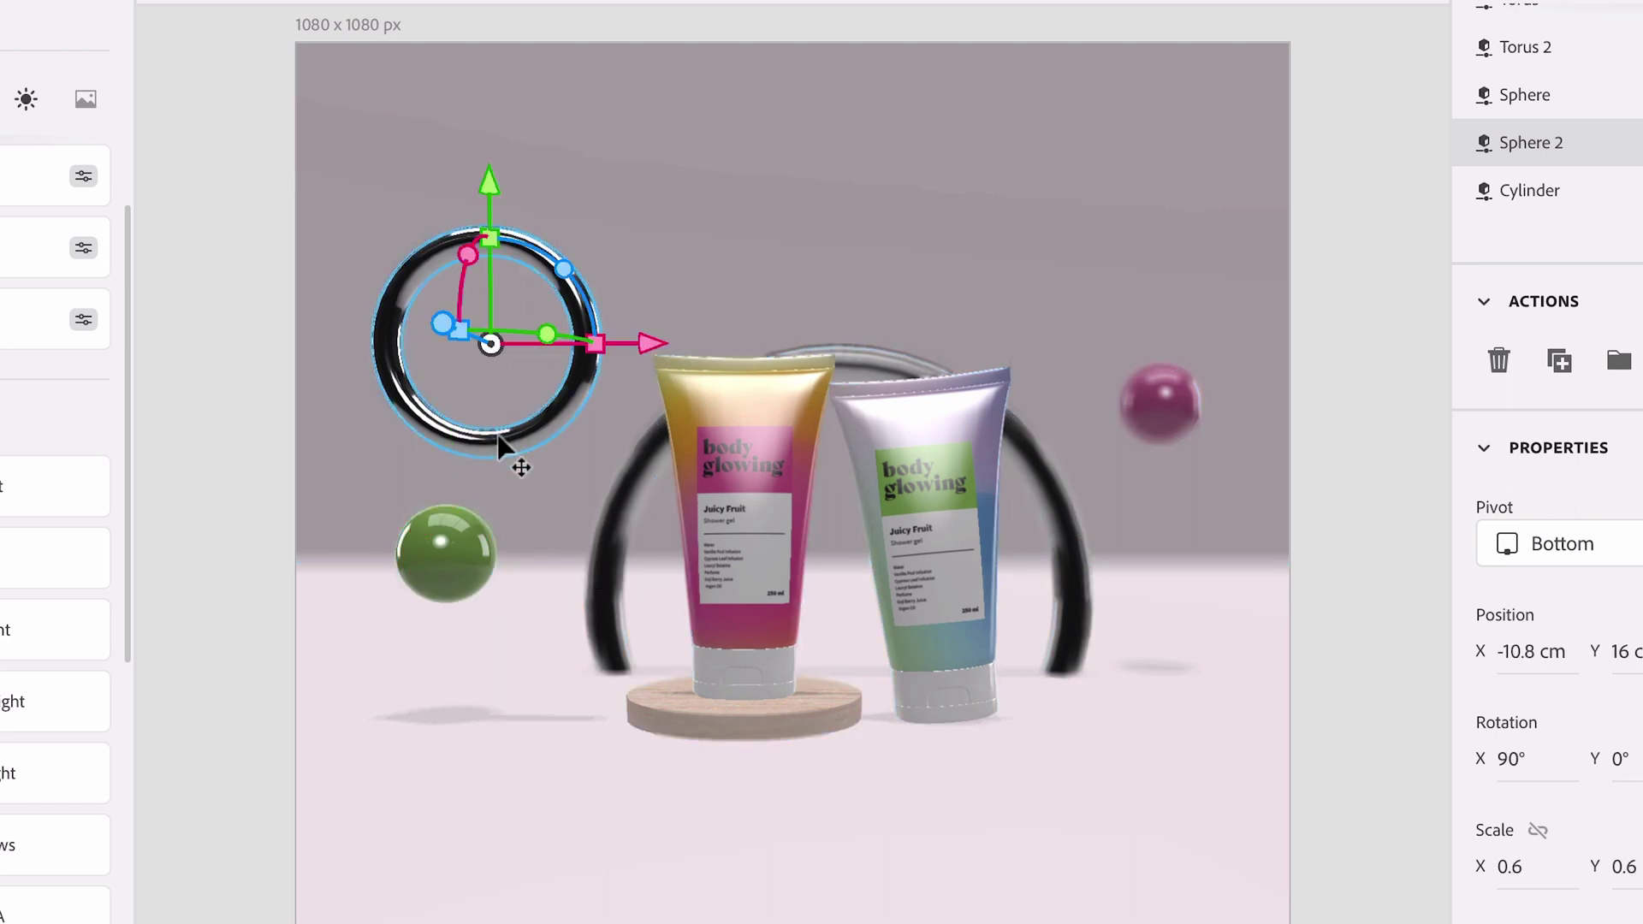
{"action": "left_click_drag", "start_coordinate": [457, 367], "coordinate": [513, 299]}
{"action": "left_click", "coordinate": [441, 554]}
{"action": "left_click_drag", "start_coordinate": [421, 598], "coordinate": [479, 560]}
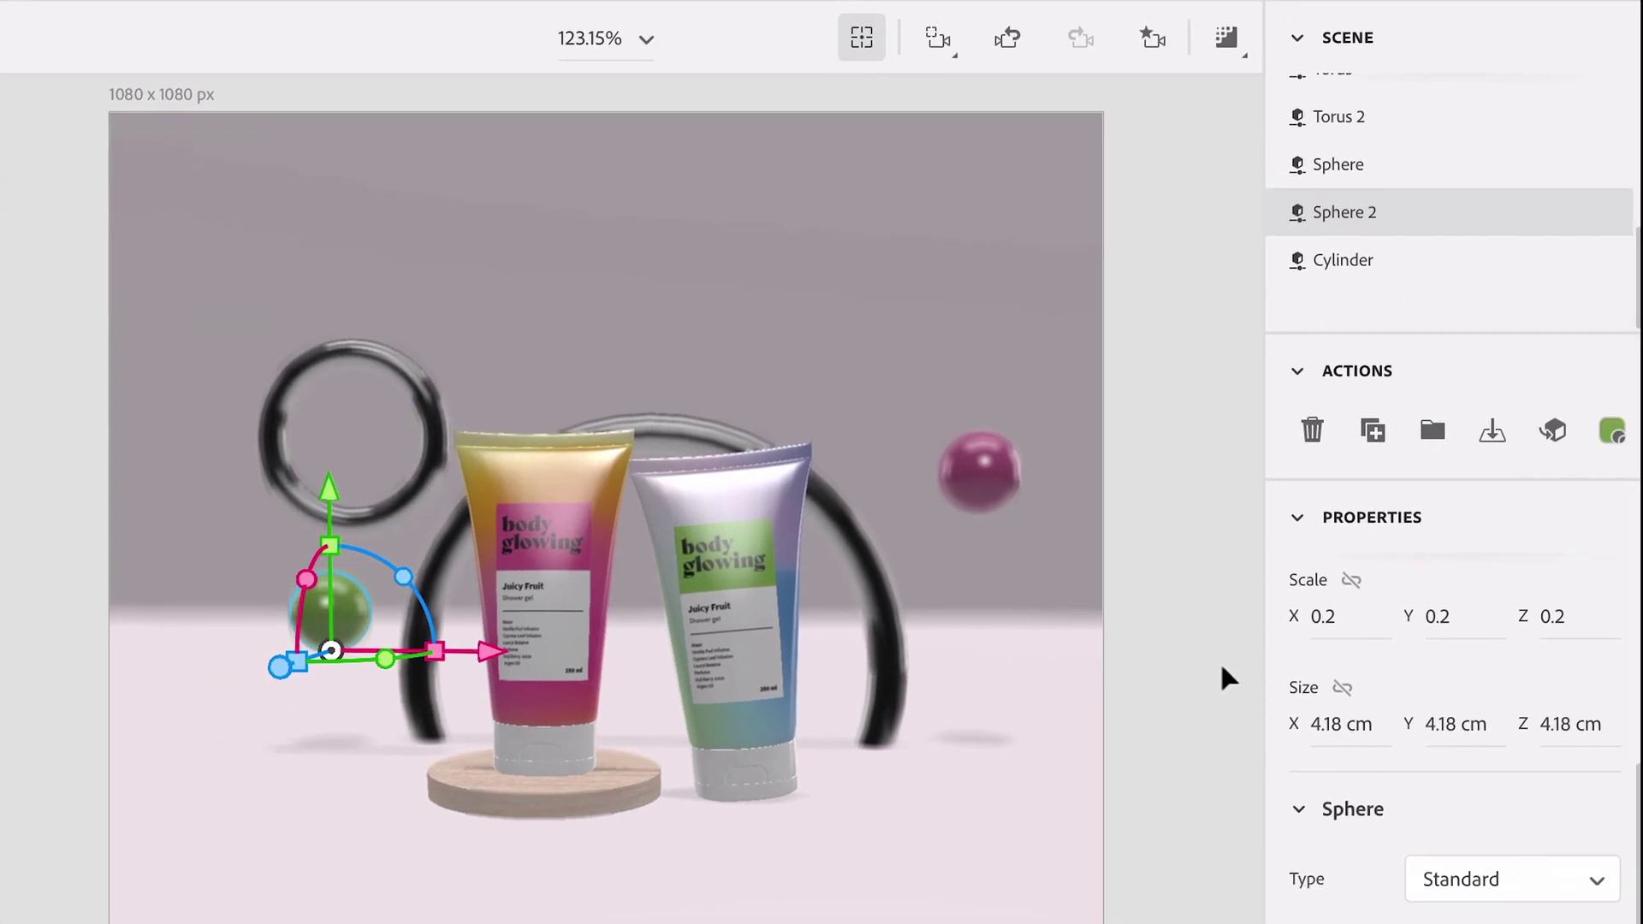
Set the camera's Focus Blur Amount to 10
{"action": "scroll", "coordinate": [1455, 122], "scroll_direction": "up", "scroll_amount": 3}
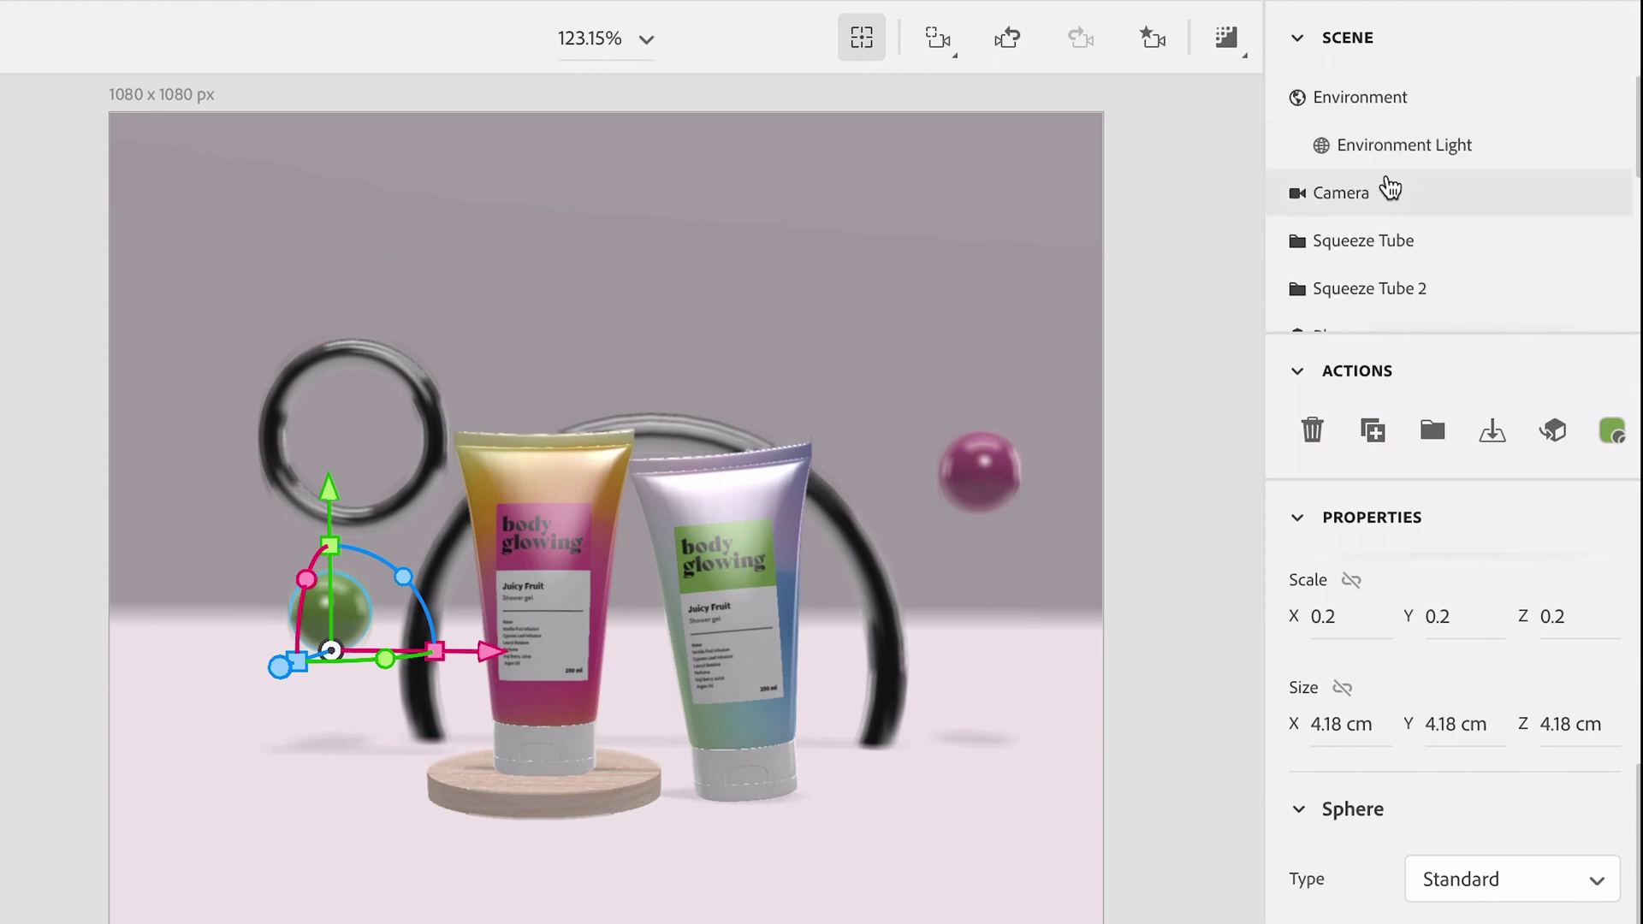
{"action": "left_click", "coordinate": [1379, 192]}
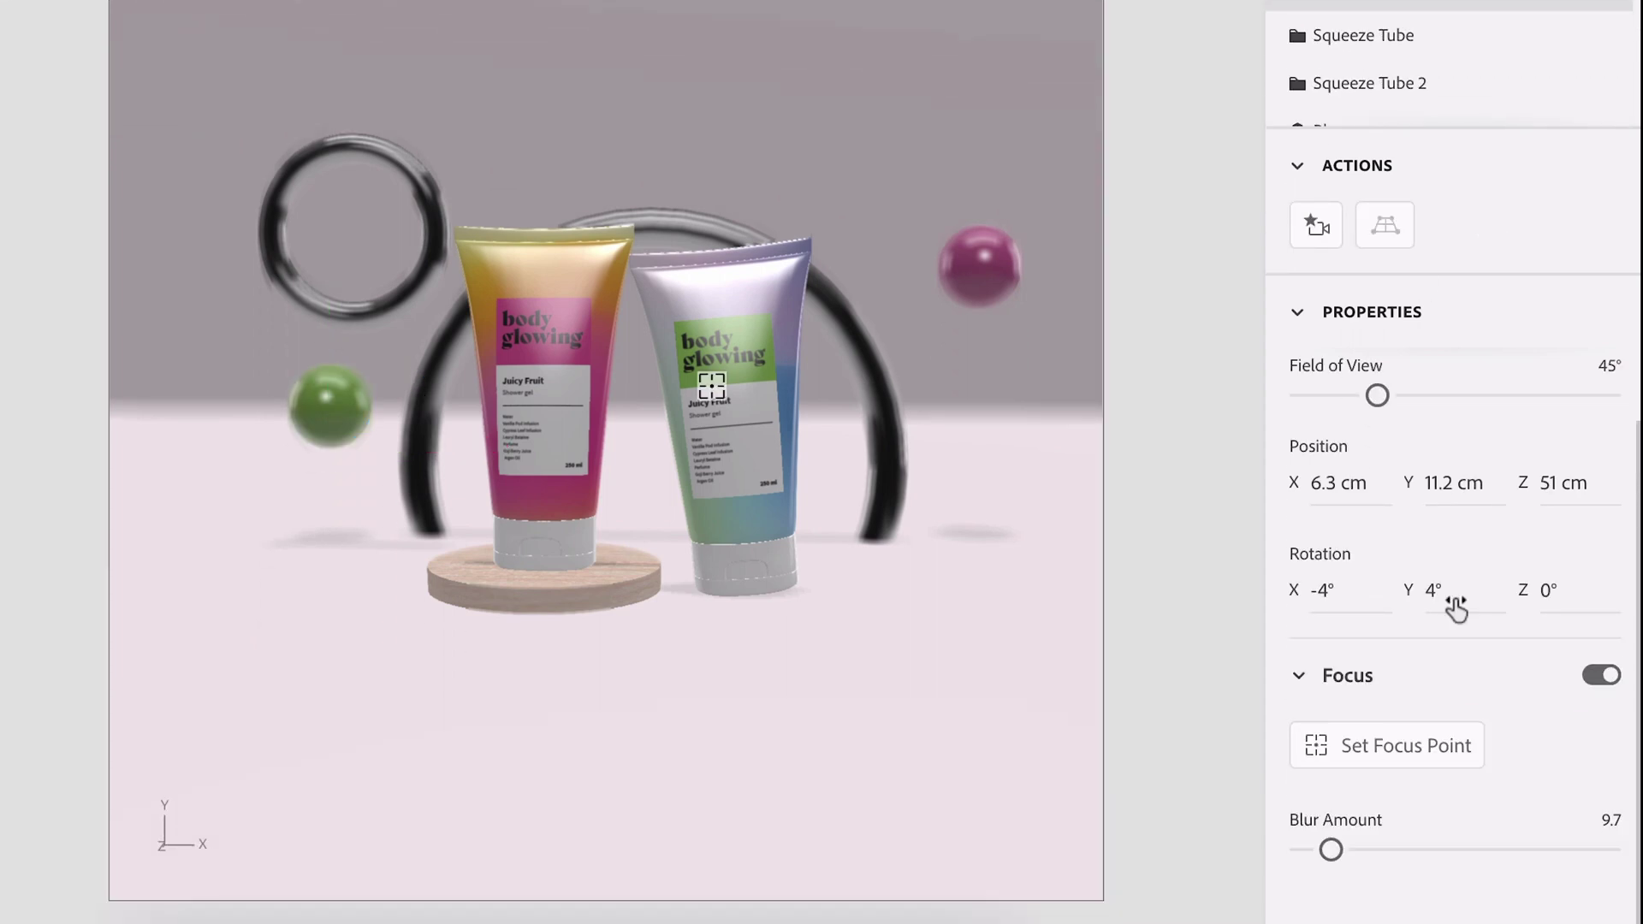
{"action": "left_click", "coordinate": [1611, 817]}
{"action": "key", "text": "BackSpace"}
{"action": "type", "text": "10"}
{"action": "key", "text": "Return"}
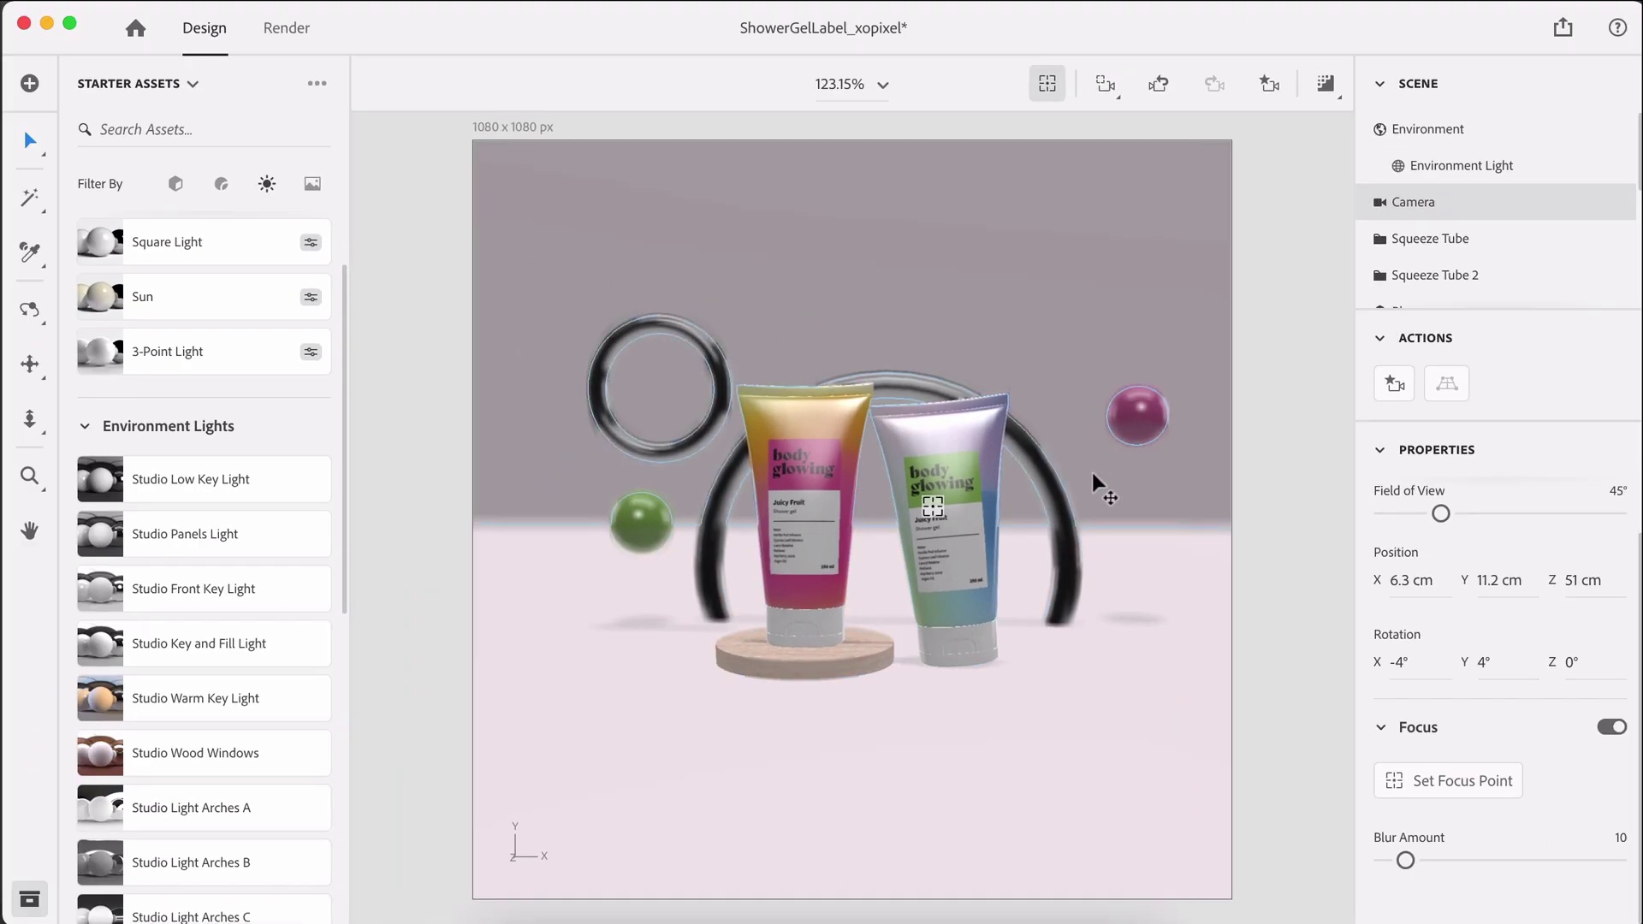
Dolly and pan the camera in to frame the two tubes tightly, reaching Z 42.3 cm
{"action": "left_click_drag", "start_coordinate": [920, 342], "coordinate": [922, 330]}
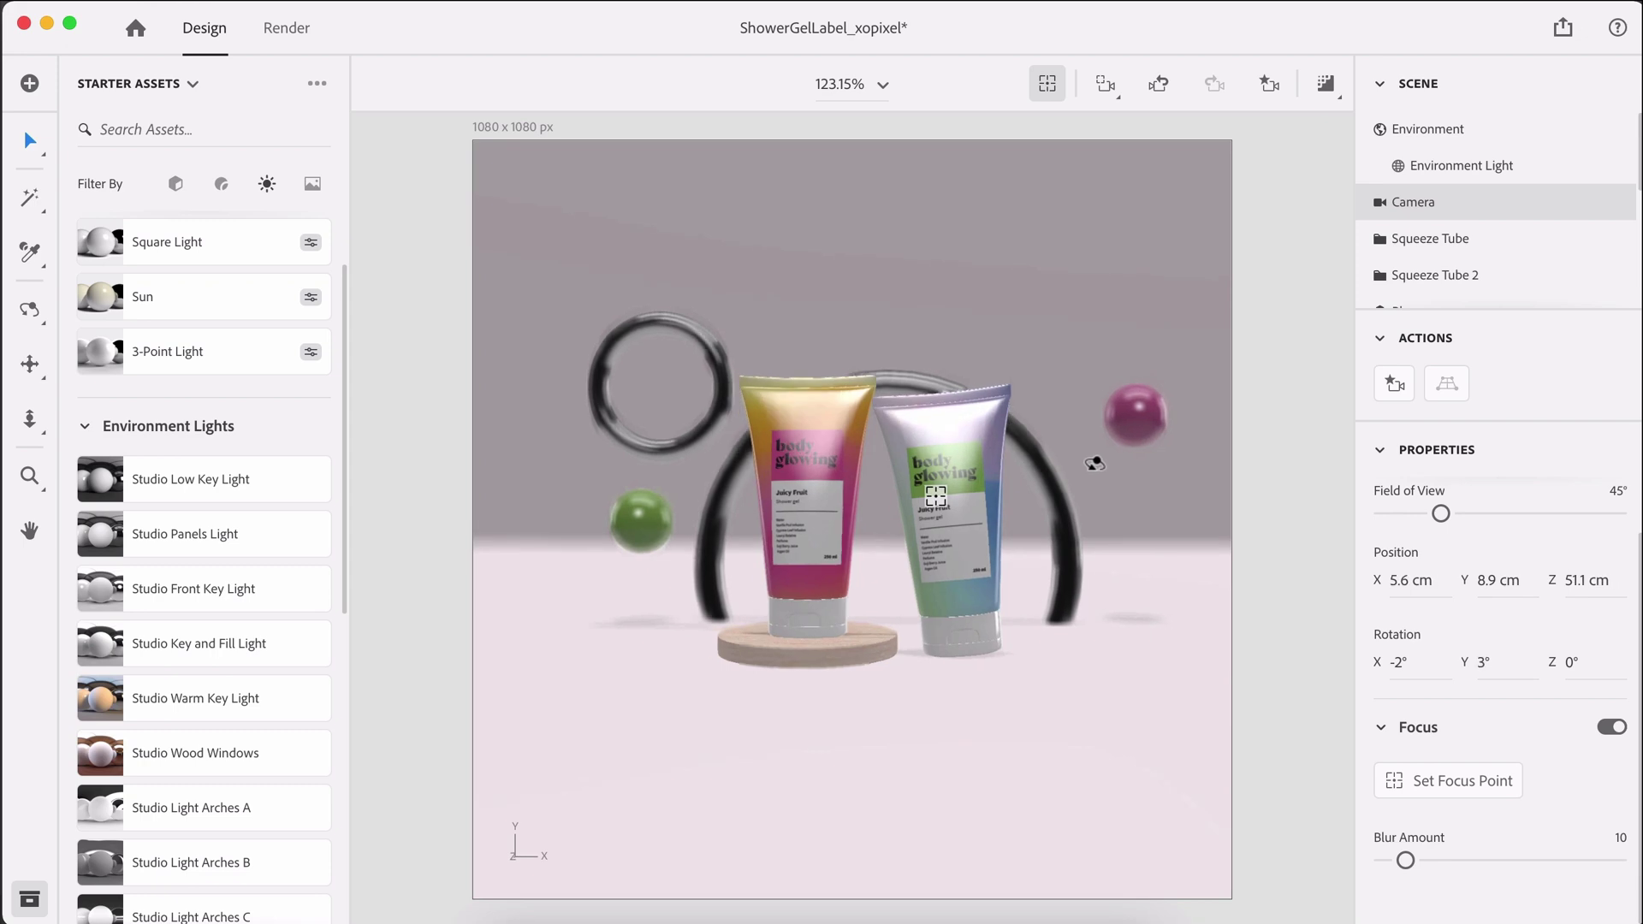
{"action": "key", "text": "3"}
{"action": "left_click_drag", "start_coordinate": [744, 682], "coordinate": [770, 682]}
{"action": "key", "text": "2"}
{"action": "left_click_drag", "start_coordinate": [858, 411], "coordinate": [814, 330]}
{"action": "key", "text": "3"}
{"action": "left_click_drag", "start_coordinate": [634, 392], "coordinate": [666, 402]}
{"action": "key", "text": "2"}
{"action": "left_click_drag", "start_coordinate": [881, 231], "coordinate": [891, 220]}
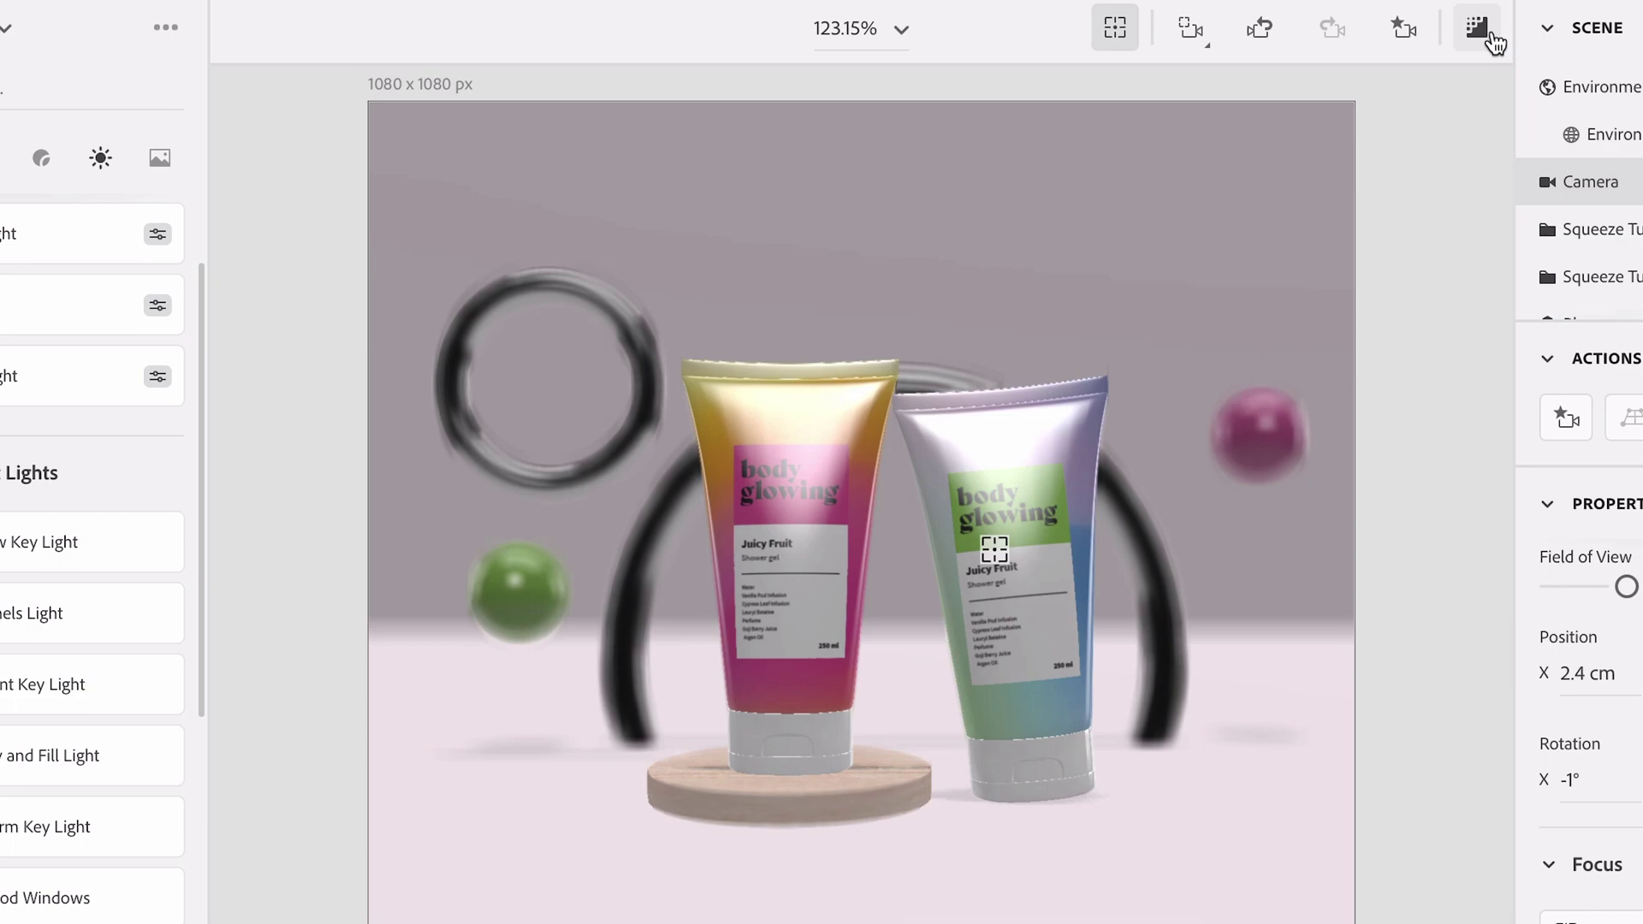
Turn on Render Preview so the tubes render photo-real with rings and spheres blurred, camera deselected
{"action": "left_click", "coordinate": [1490, 38]}
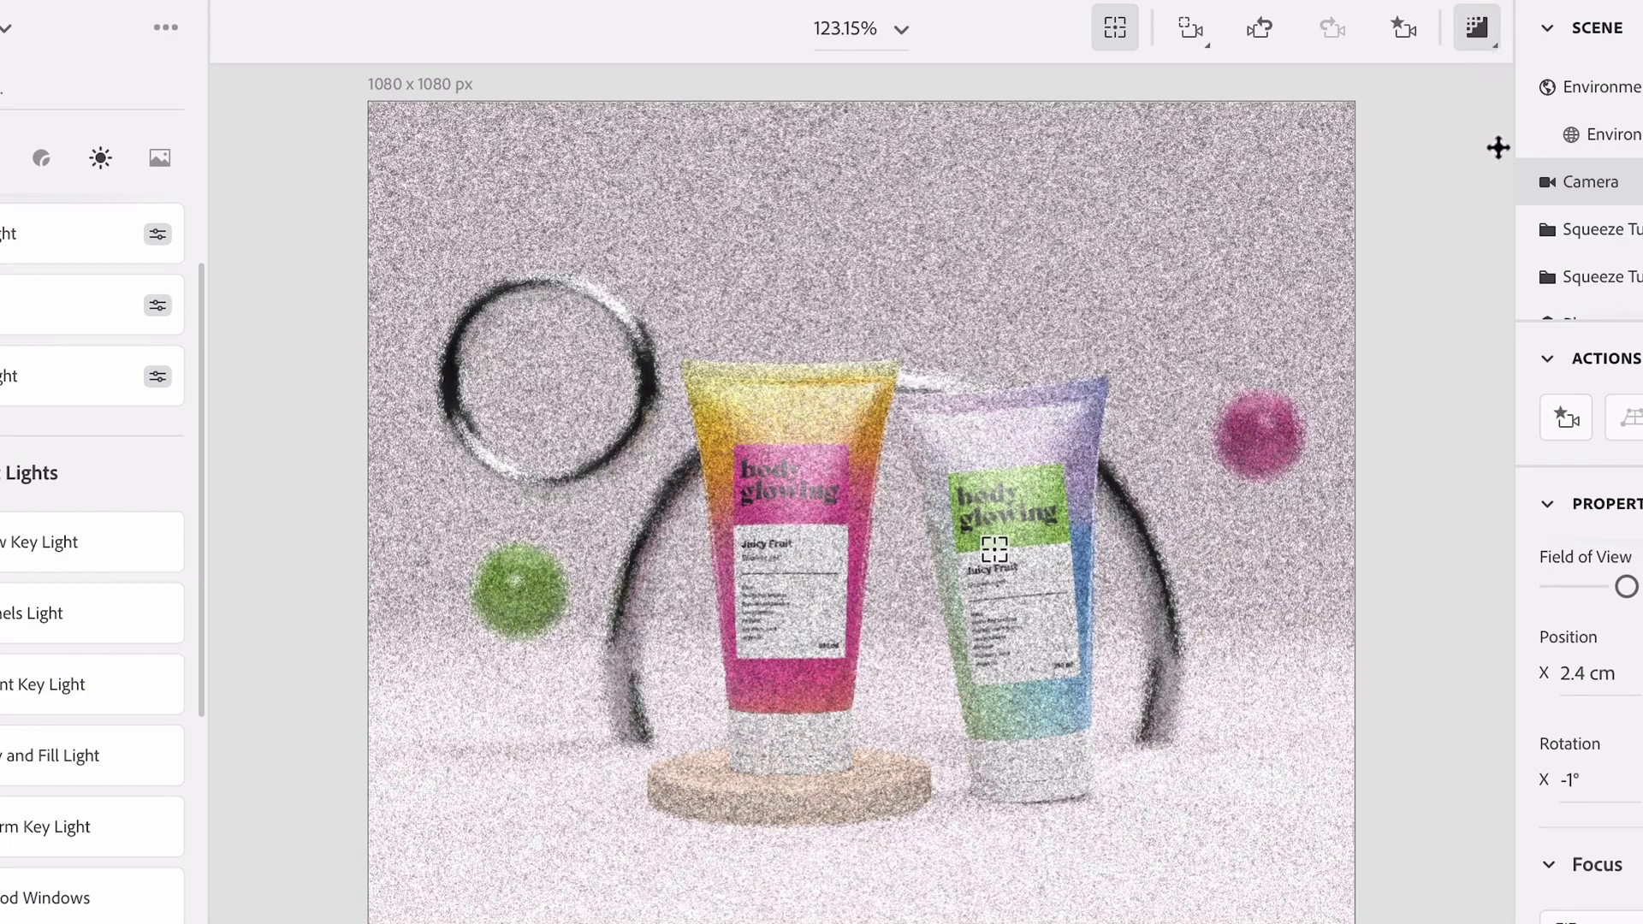
{"action": "left_click", "coordinate": [1463, 488]}
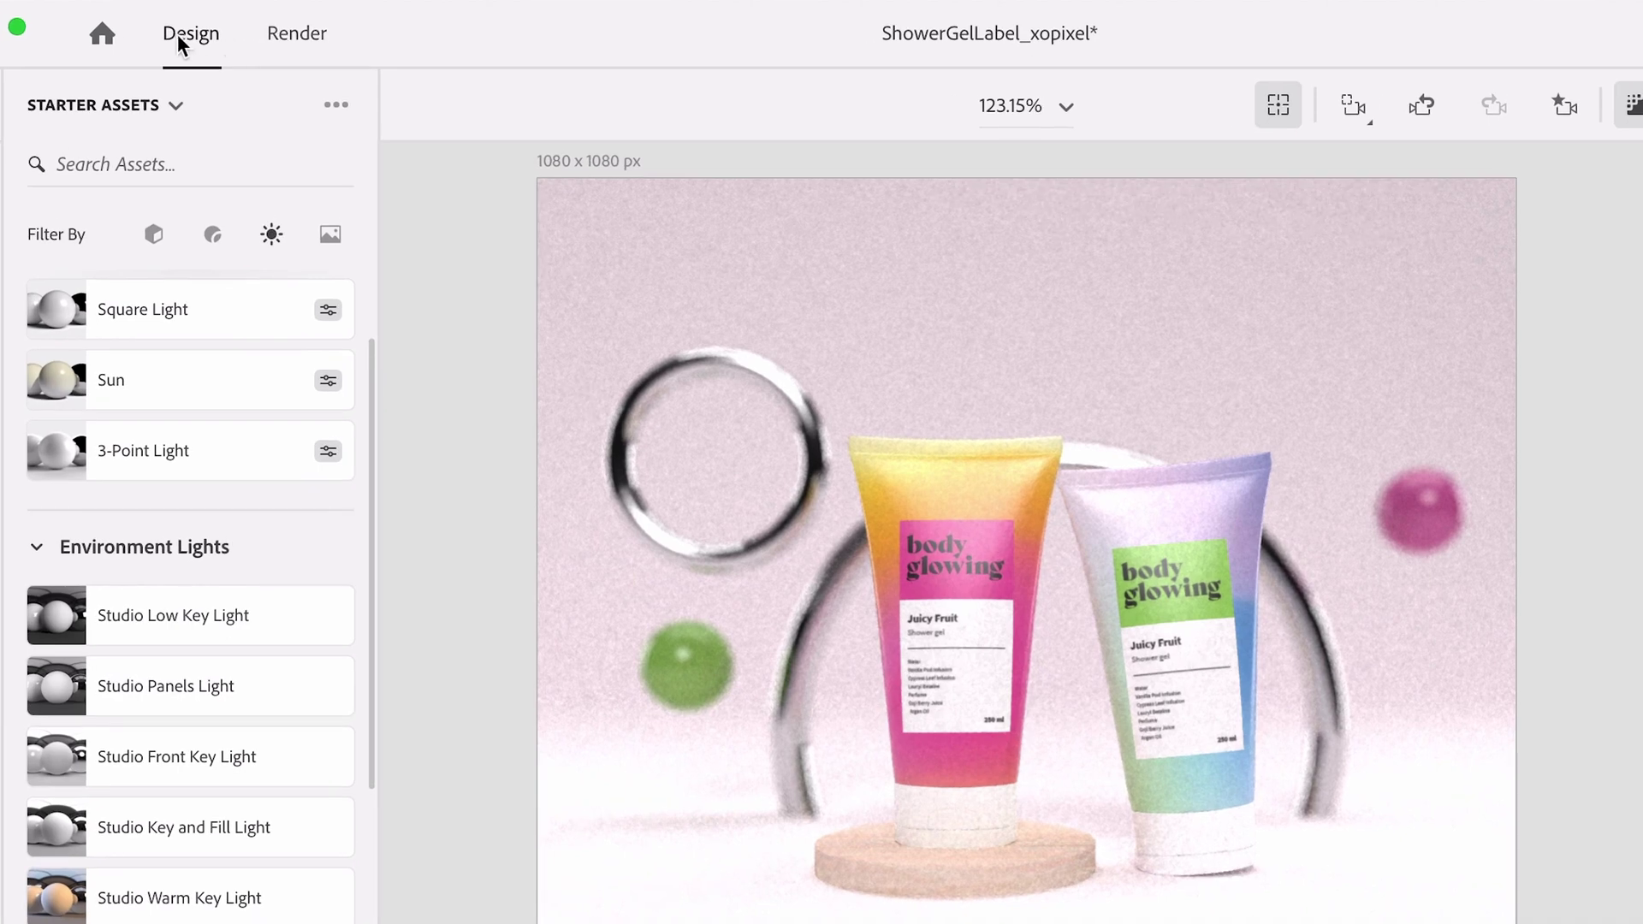
{"action": "left_click", "coordinate": [294, 34]}
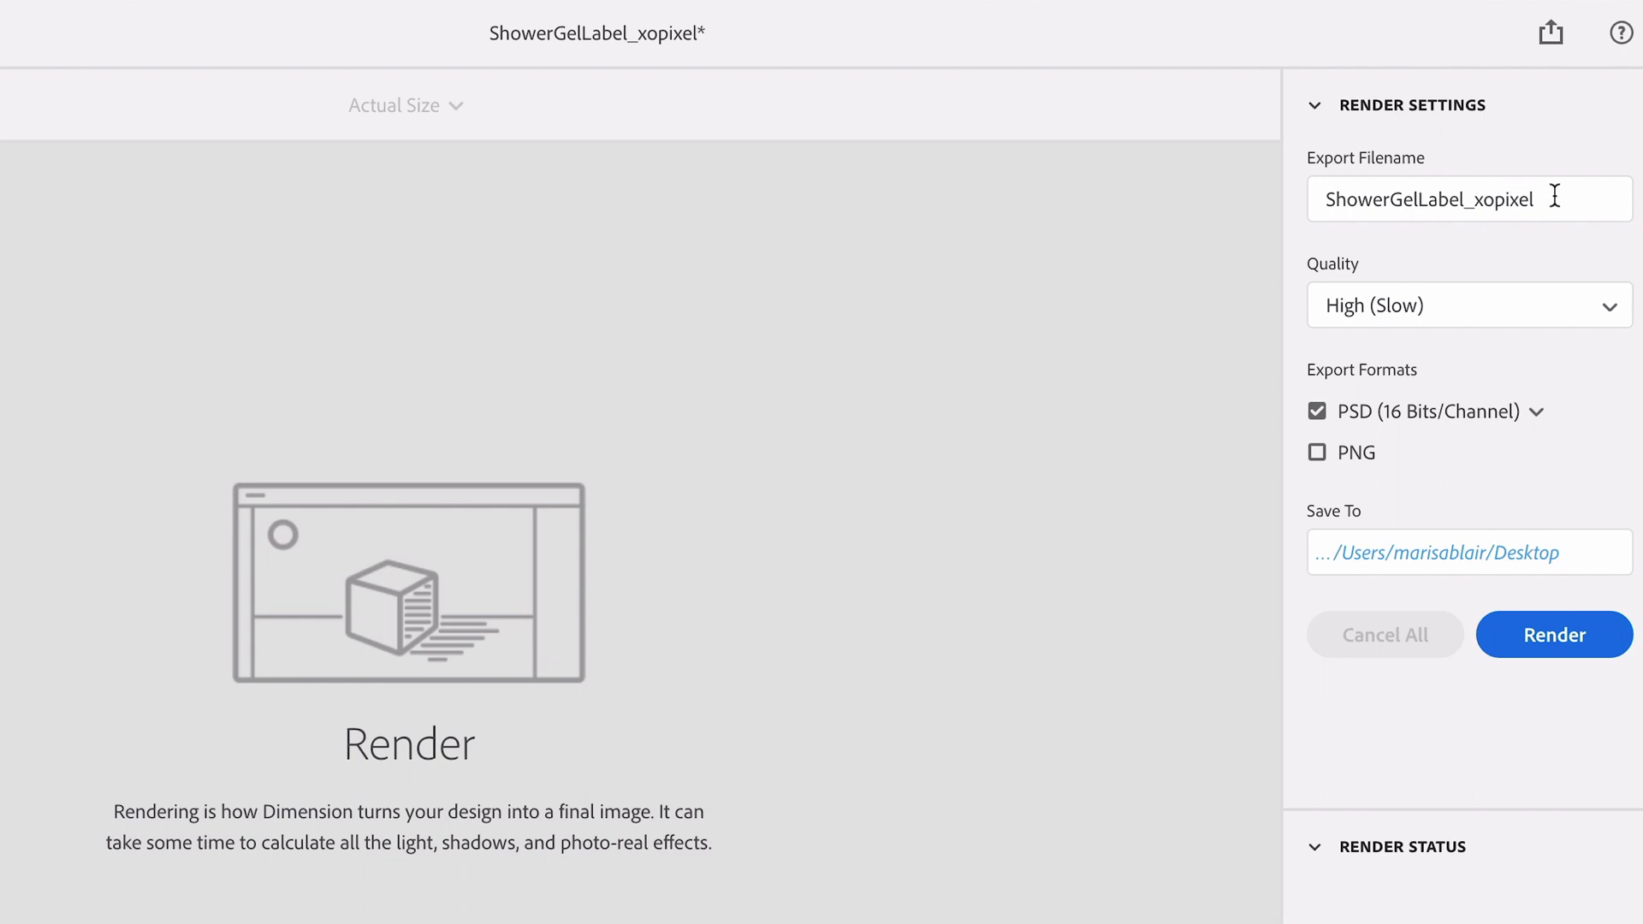
{"action": "left_click", "coordinate": [1403, 305]}
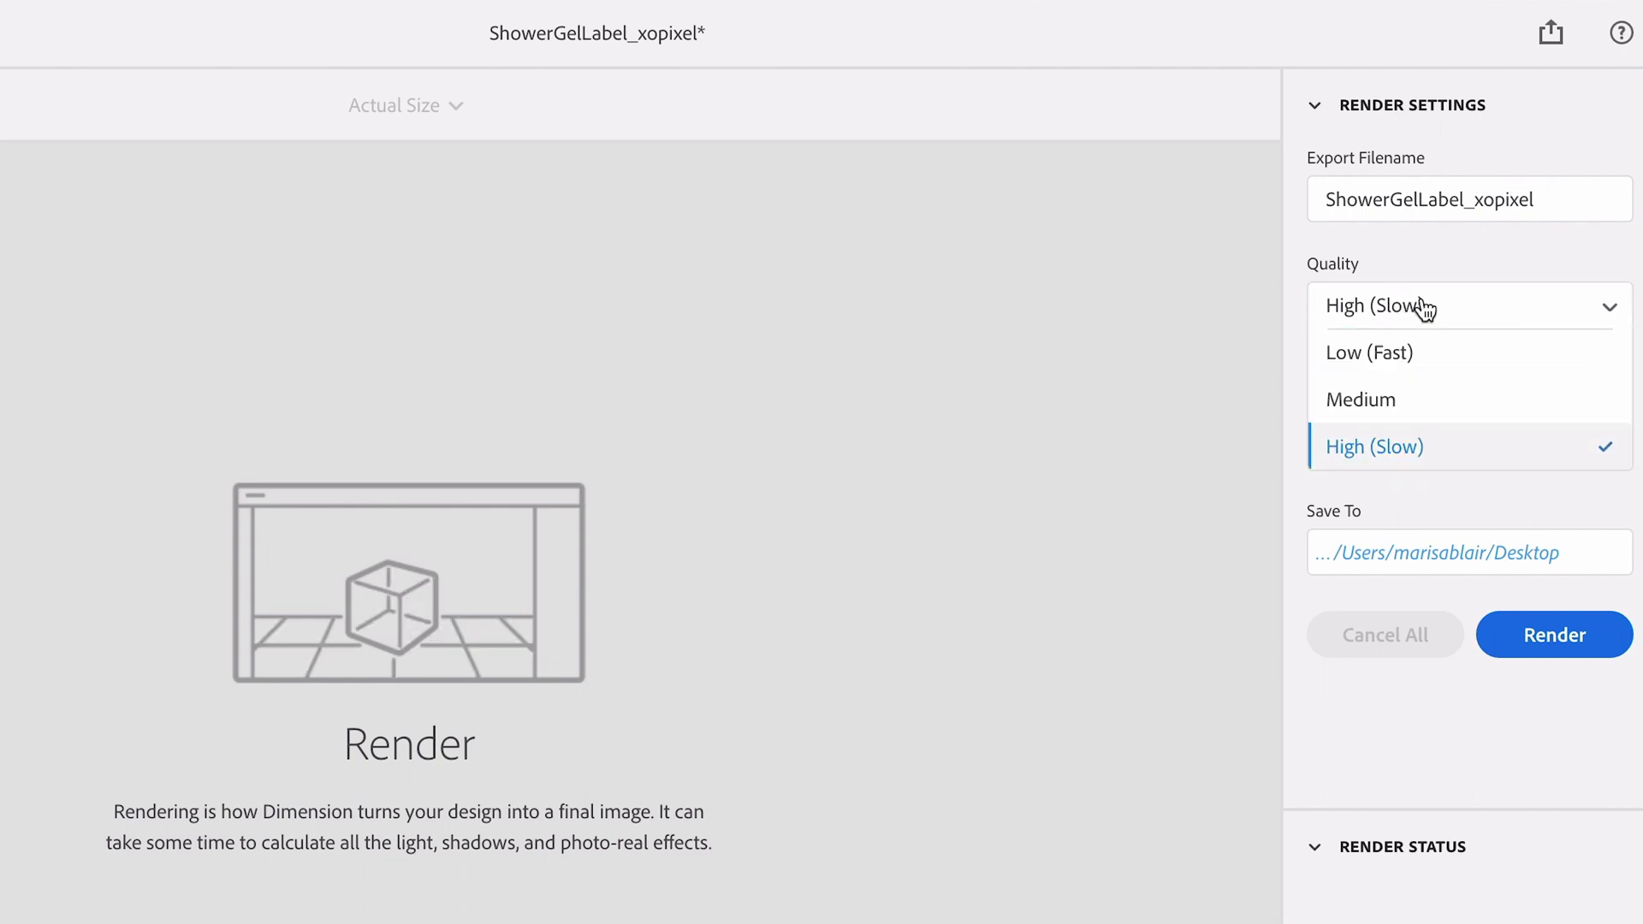
{"action": "left_click", "coordinate": [1424, 307]}
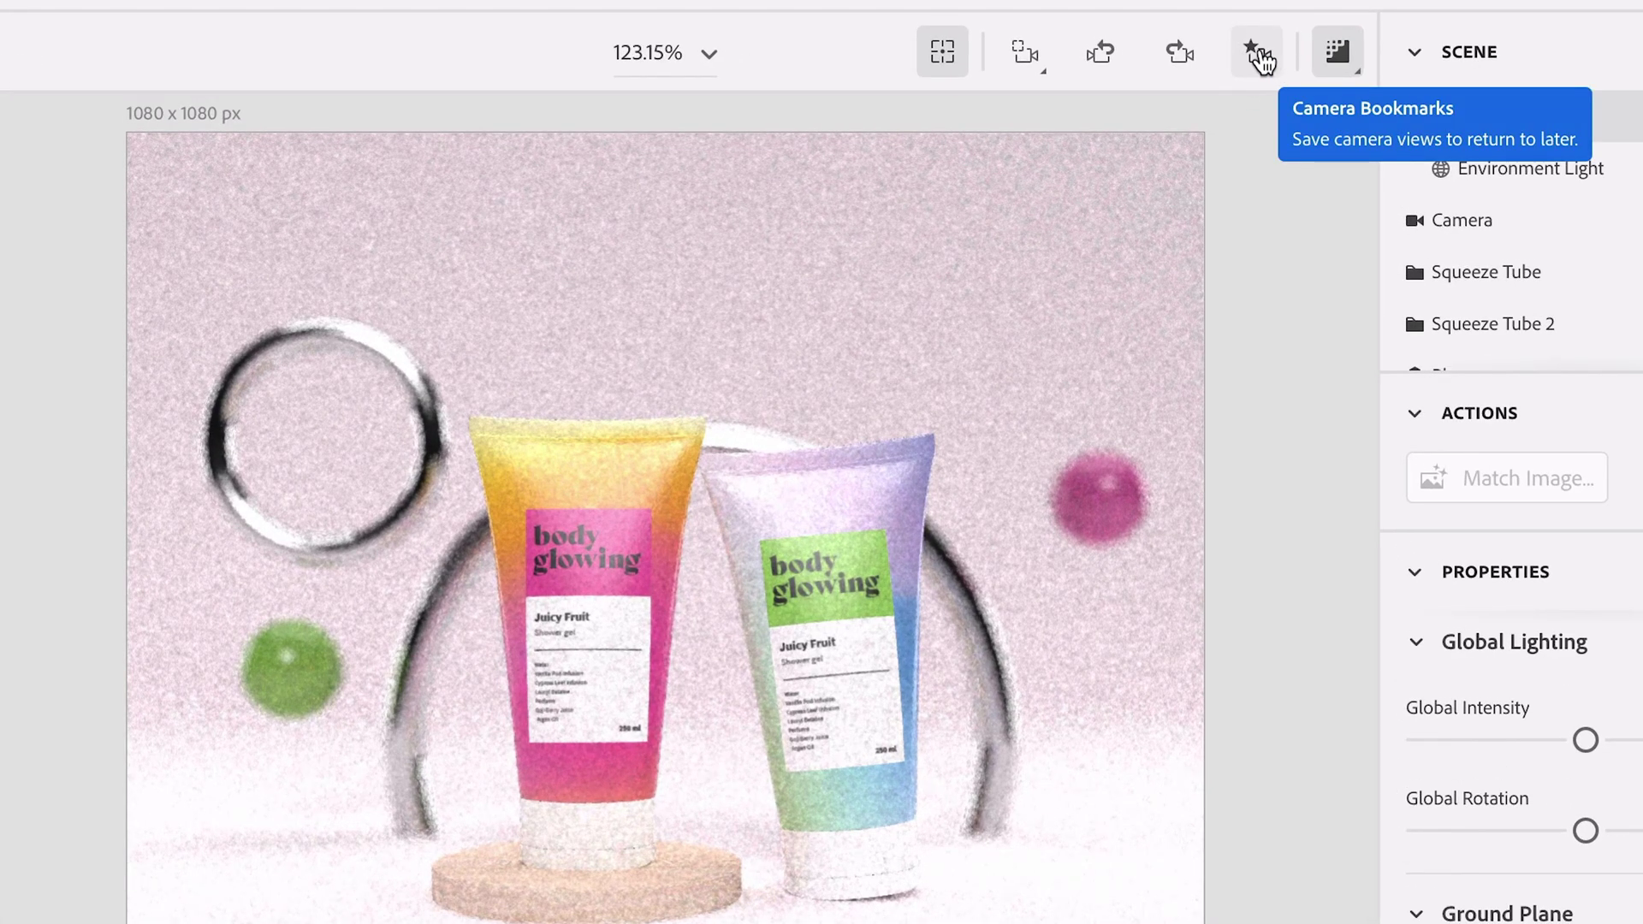
Add a camera bookmark for the current view and rename View 1 to 'Front'
{"action": "left_click", "coordinate": [1259, 57]}
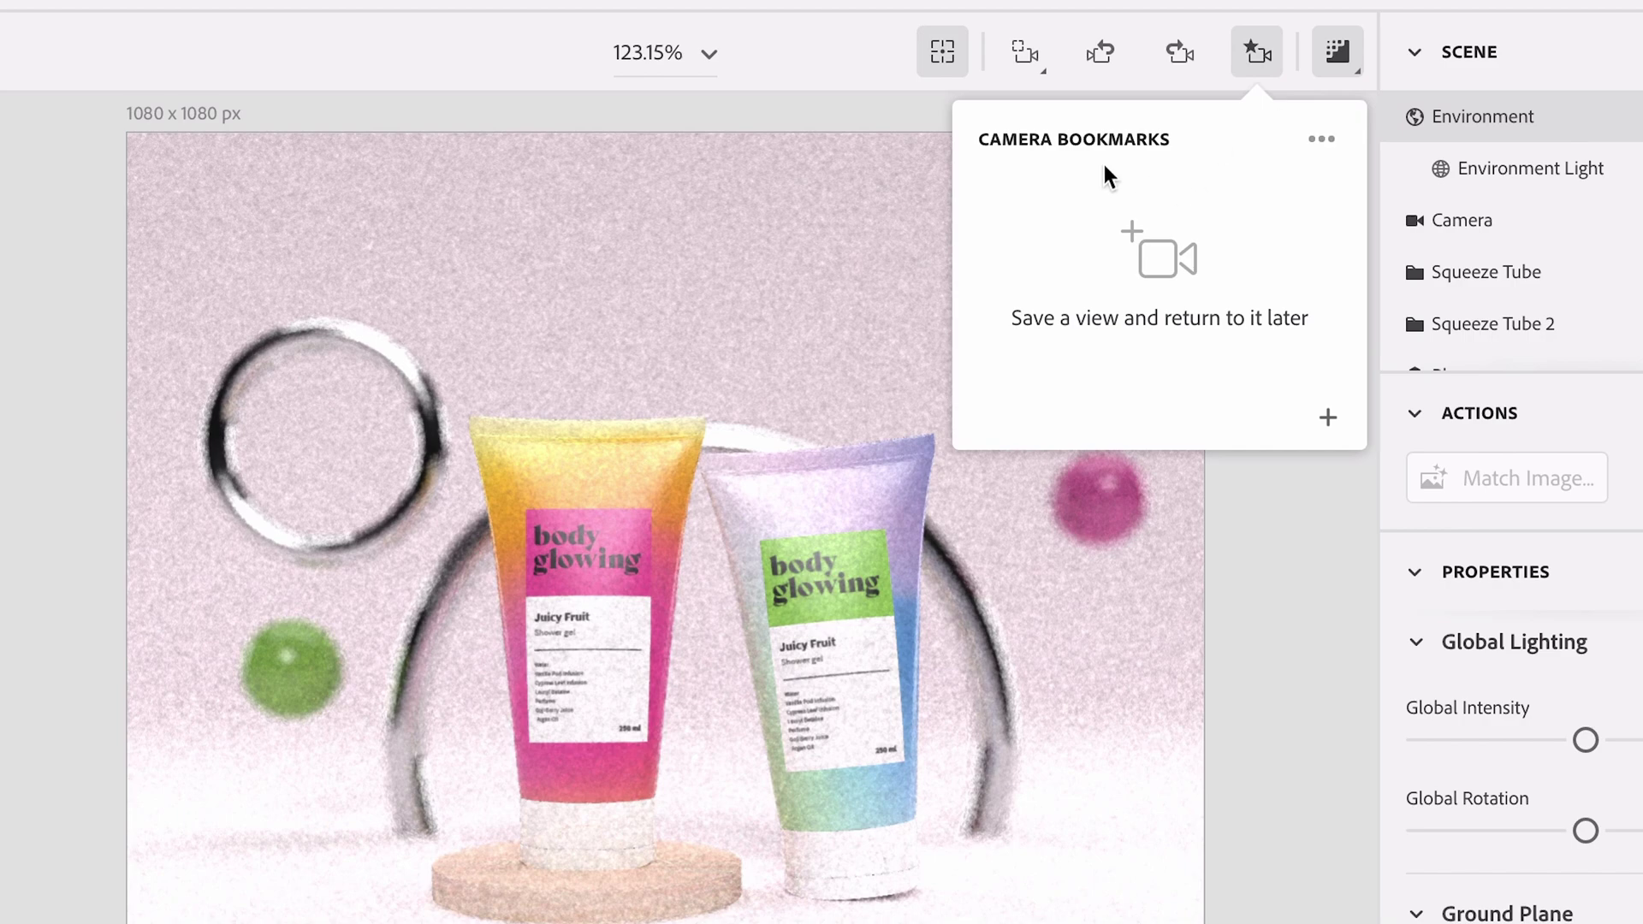
{"action": "left_click", "coordinate": [1327, 420]}
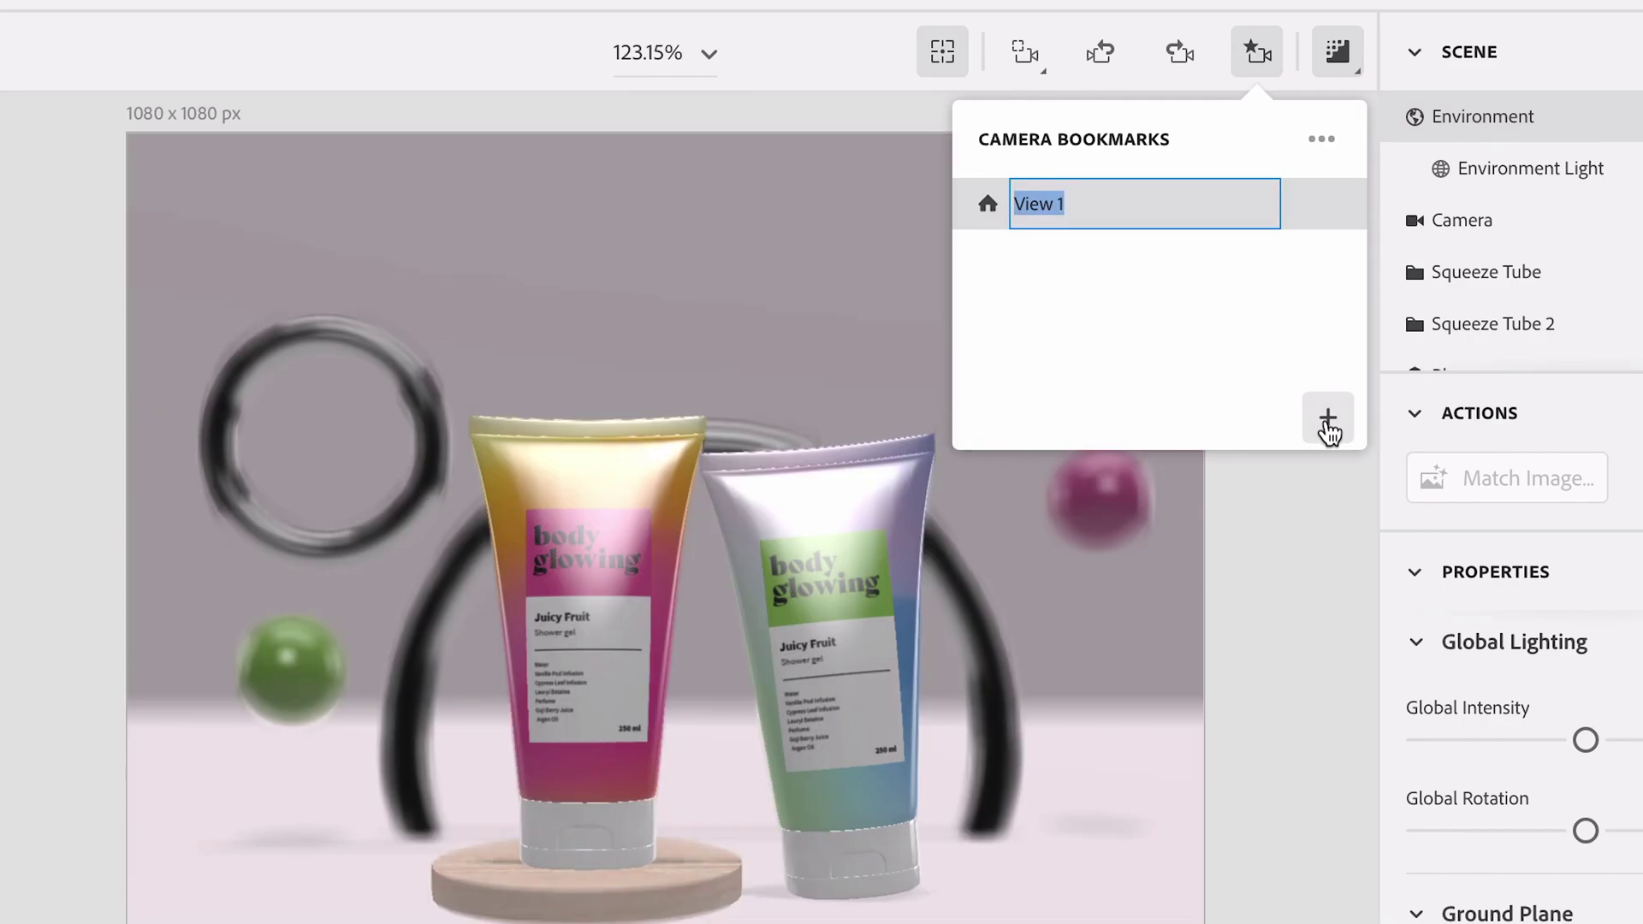
{"action": "left_click", "coordinate": [1061, 261]}
{"action": "double_click", "coordinate": [1083, 206]}
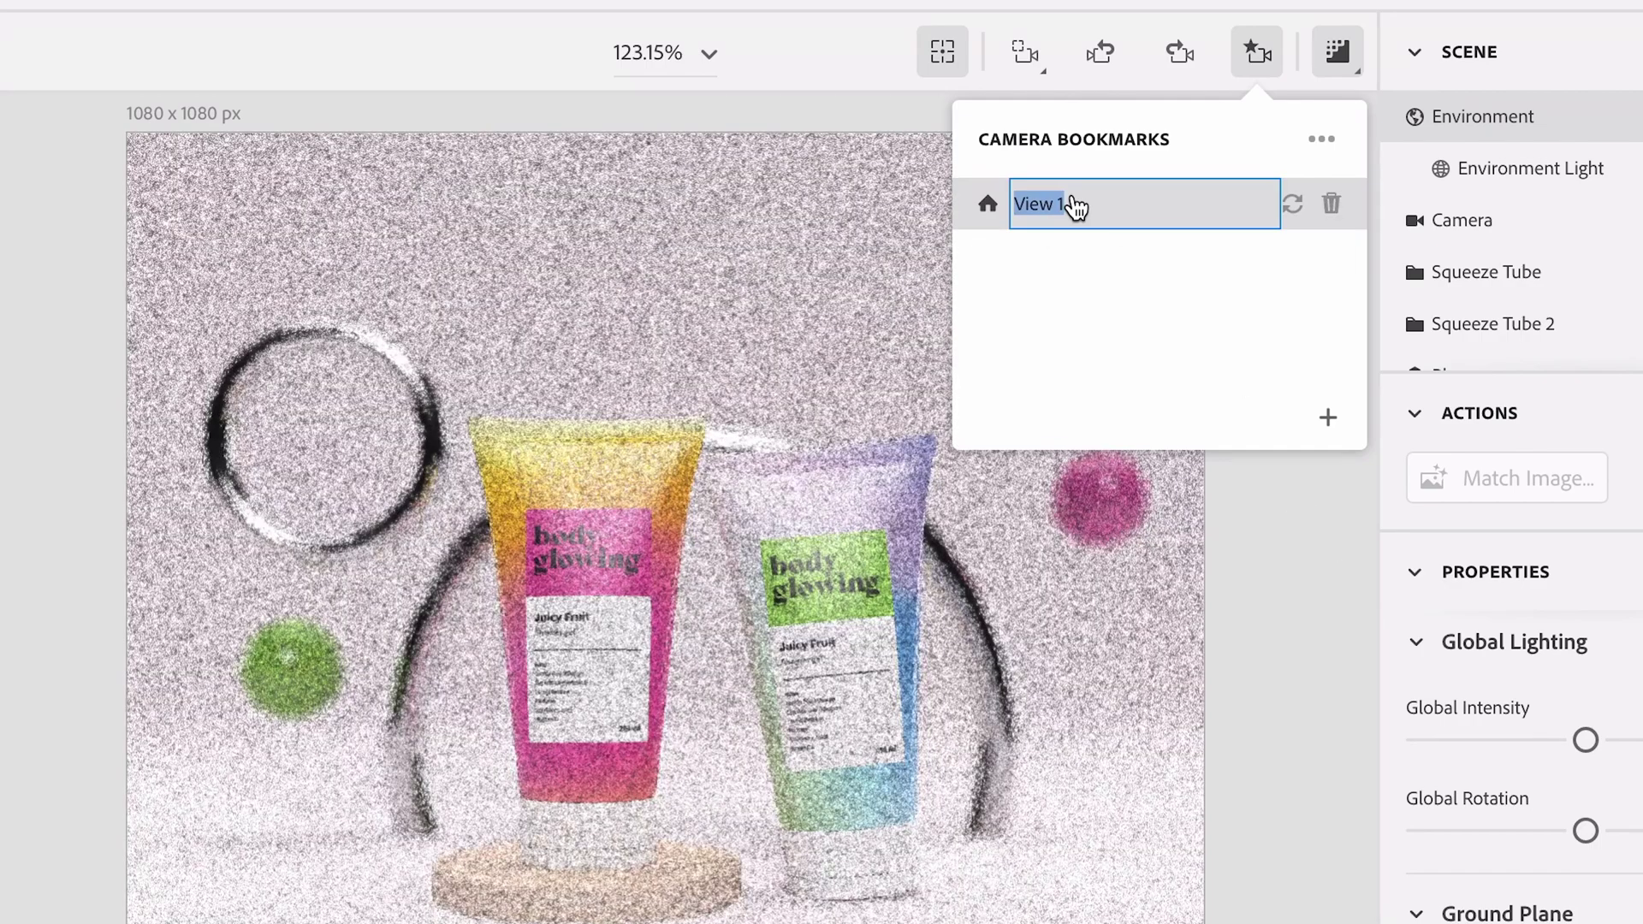
{"action": "type", "text": "Front"}
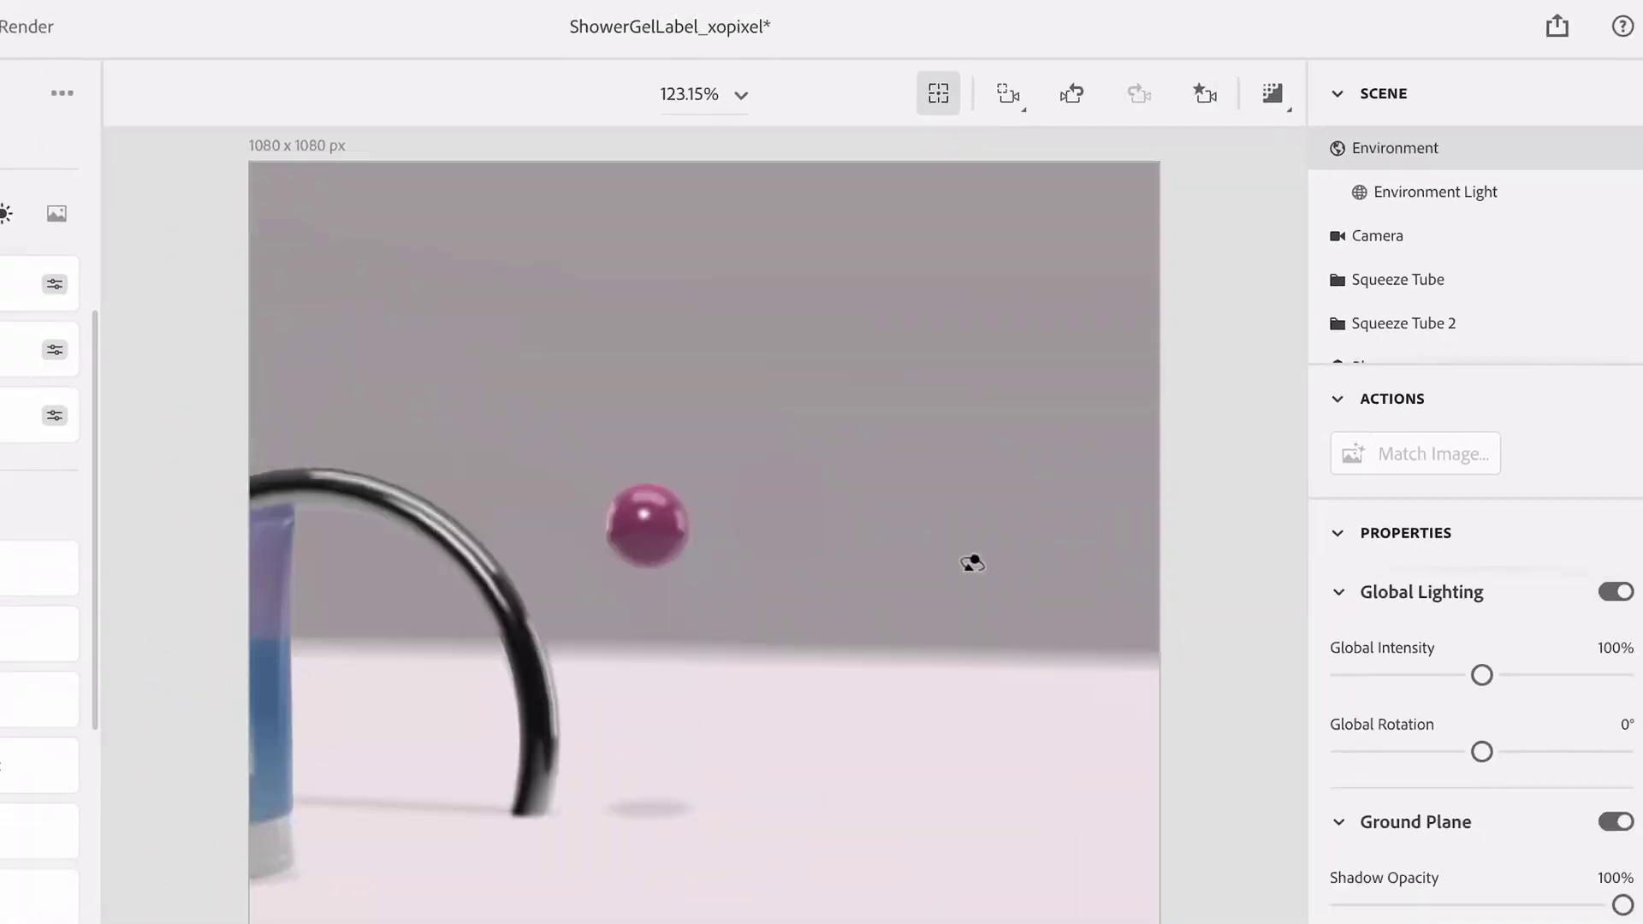
Orbit, dolly and pan the camera to a closer, slightly sideways angle on the two tubes
{"action": "left_click_drag", "start_coordinate": [982, 605], "coordinate": [1221, 578]}
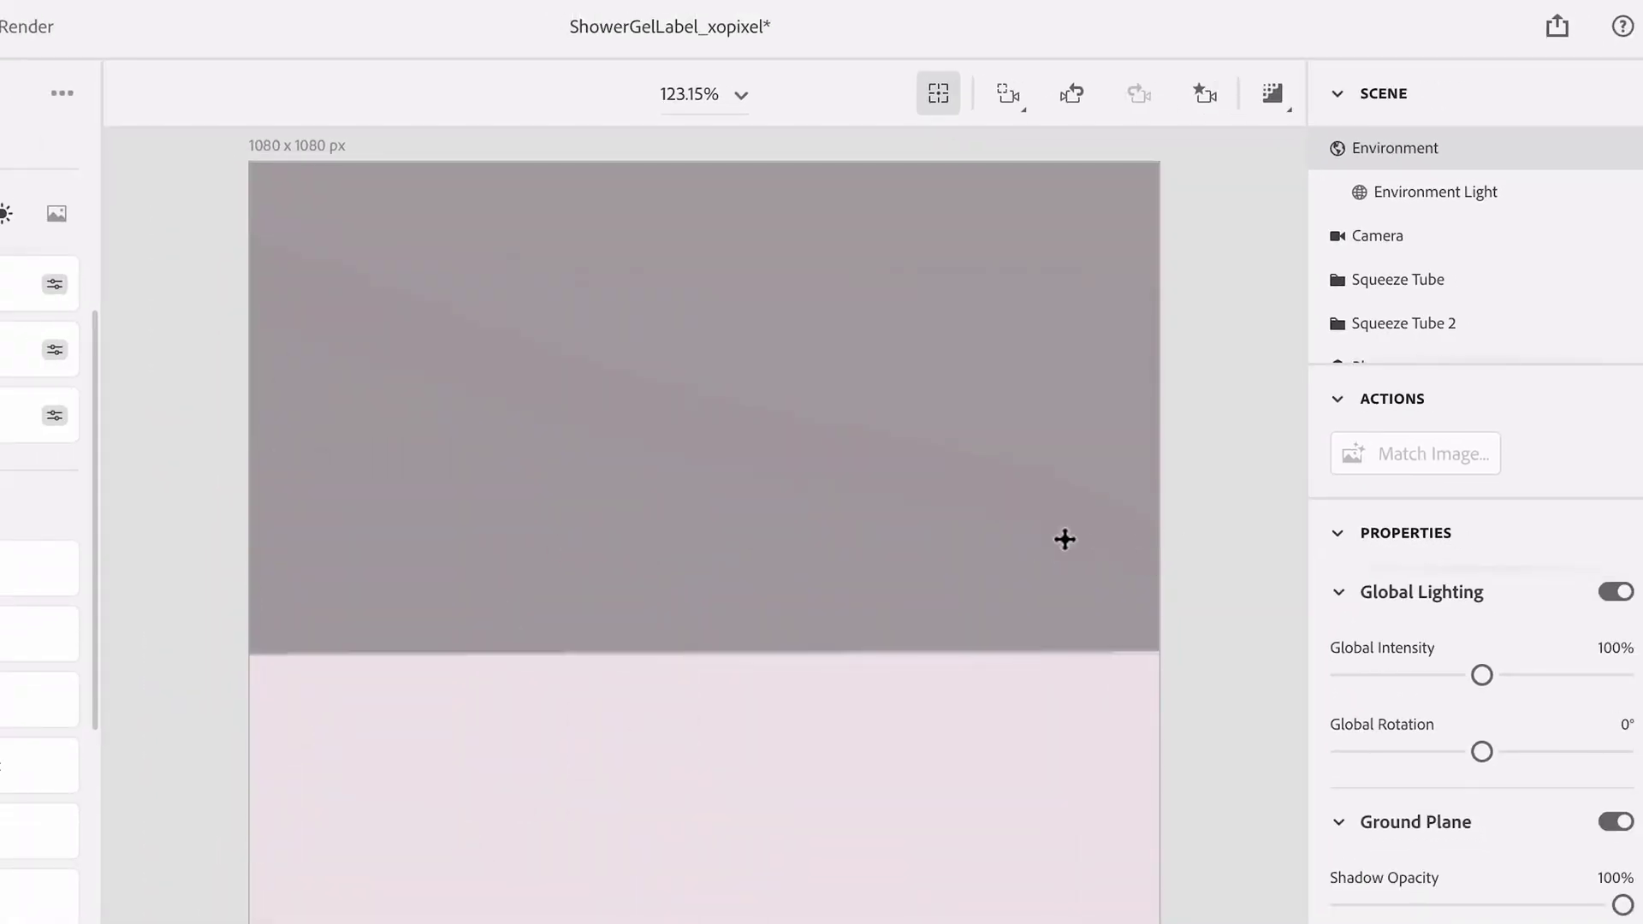
{"action": "left_click_drag", "start_coordinate": [1063, 539], "coordinate": [898, 598]}
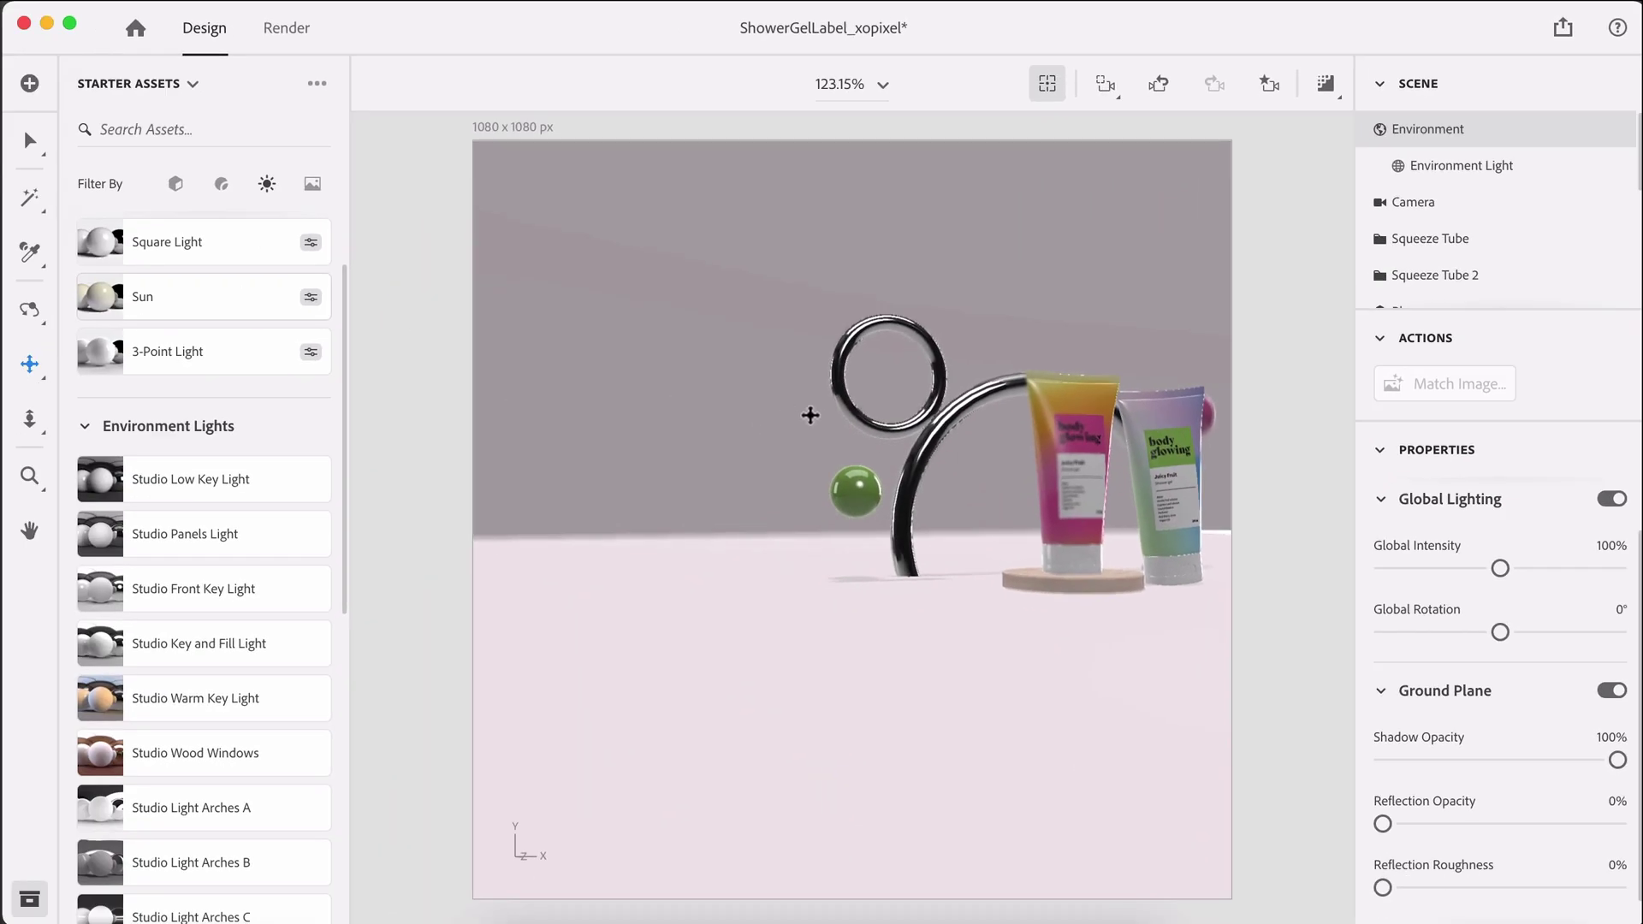
{"action": "left_click_drag", "start_coordinate": [810, 415], "coordinate": [669, 416]}
{"action": "left_click", "coordinate": [29, 418]}
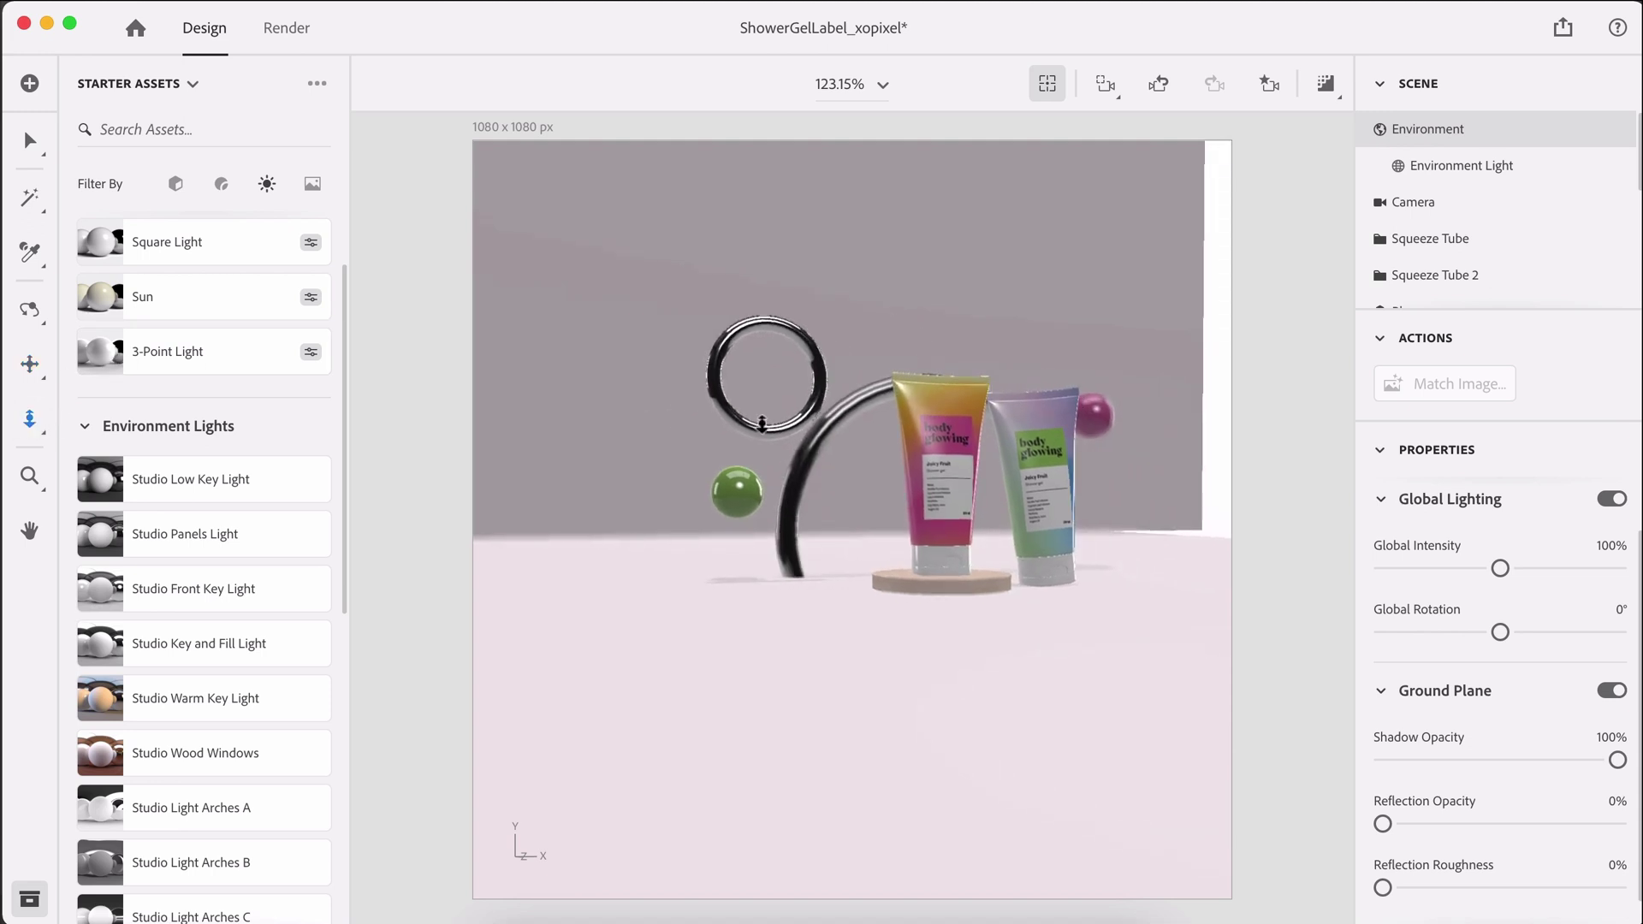
{"action": "left_click_drag", "start_coordinate": [759, 364], "coordinate": [761, 394]}
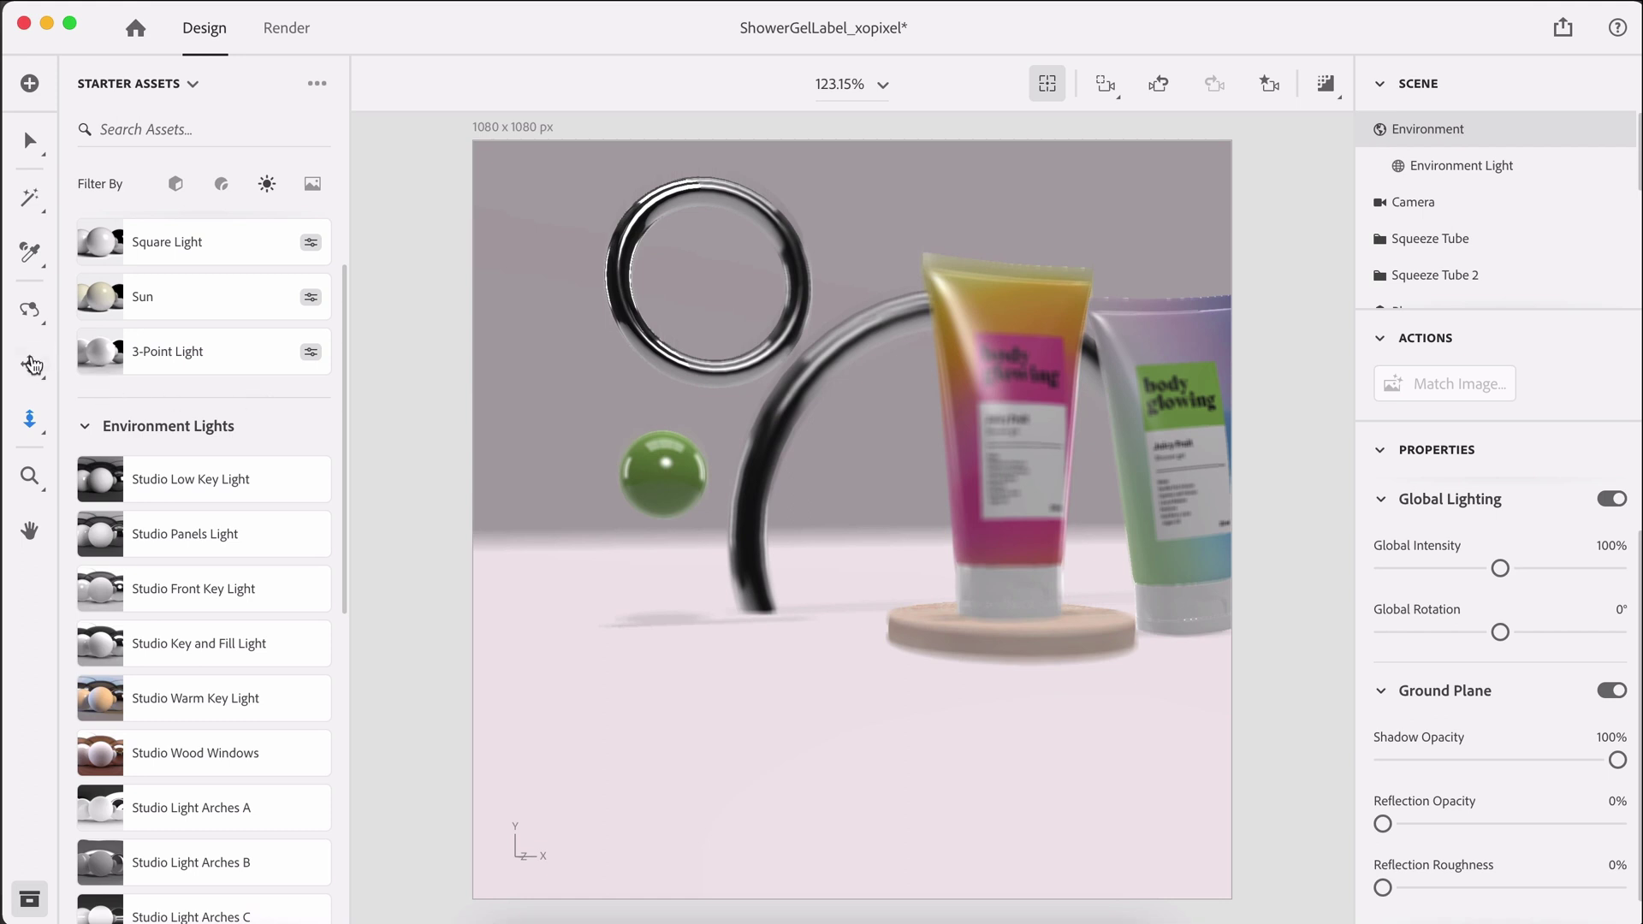
{"action": "left_click", "coordinate": [32, 366]}
{"action": "left_click_drag", "start_coordinate": [1008, 392], "coordinate": [1155, 445]}
{"action": "scroll", "coordinate": [891, 444], "scroll_direction": "right", "scroll_amount": 8}
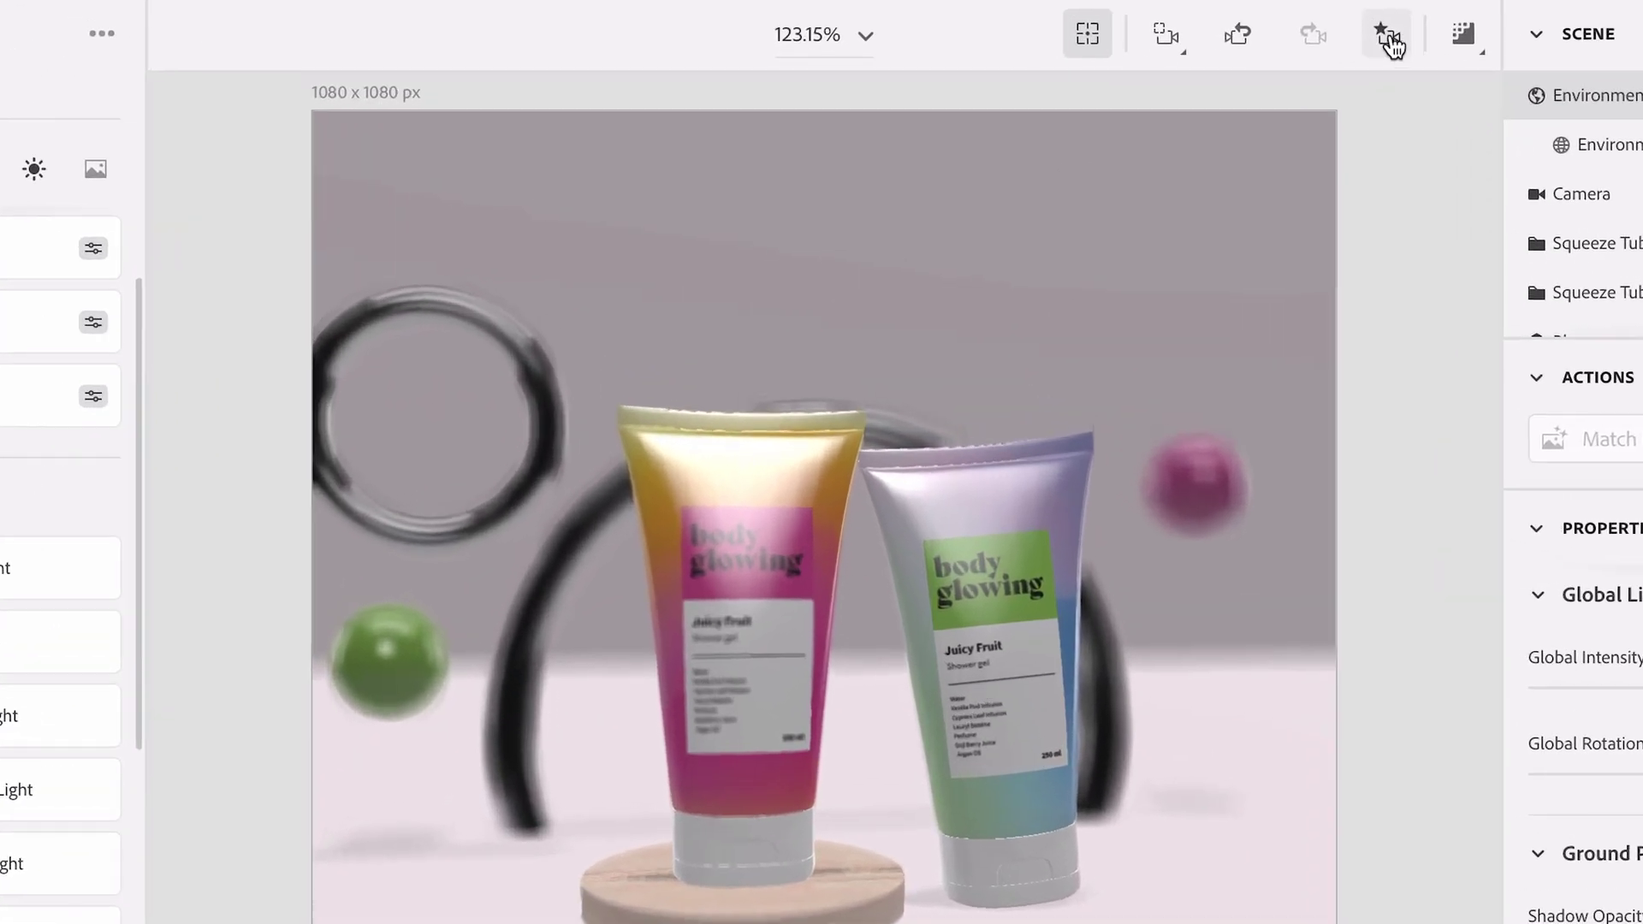
Bookmark this sideways view as 'Side' next to the Front bookmark
{"action": "left_click", "coordinate": [1271, 85]}
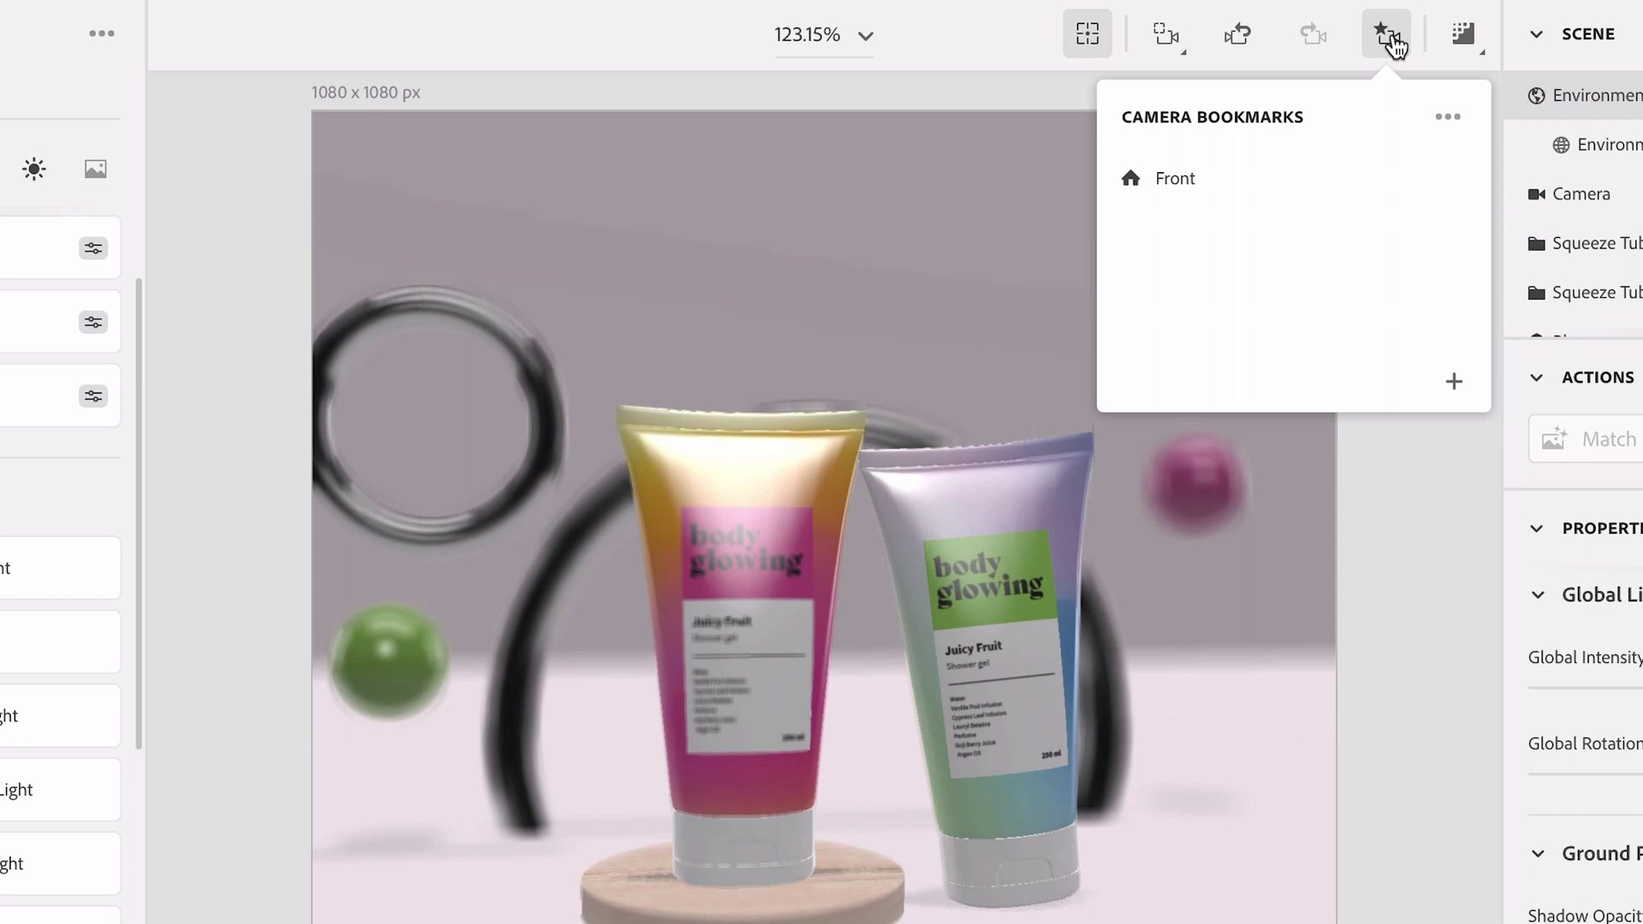
{"action": "left_click", "coordinate": [1454, 381]}
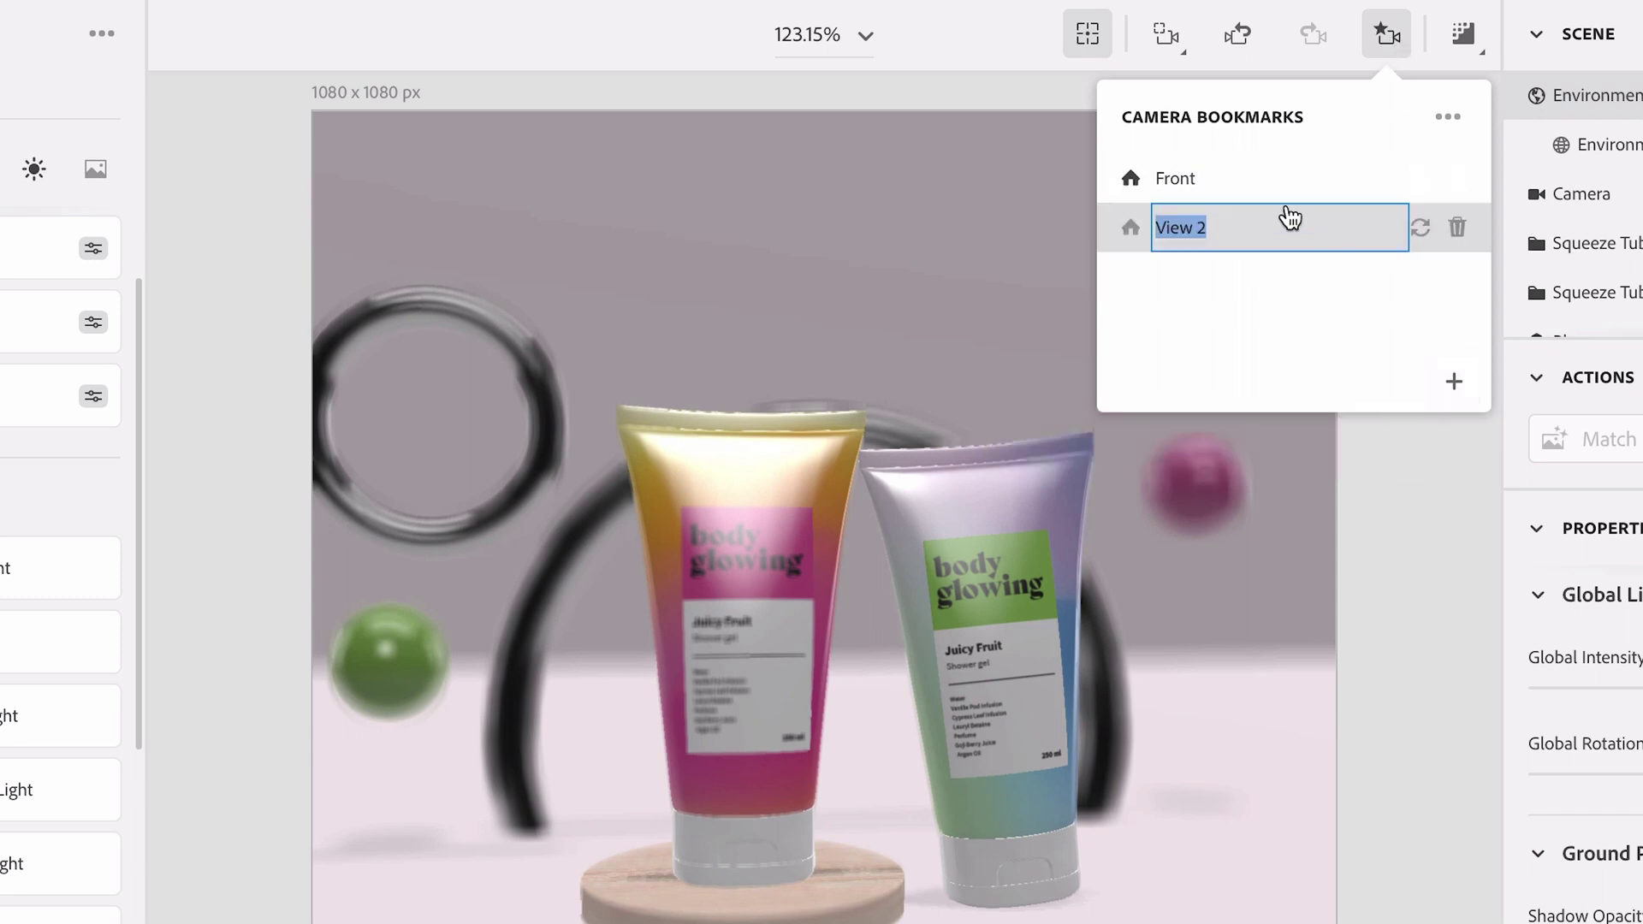
{"action": "type", "text": "Side"}
{"action": "key", "text": "Return"}
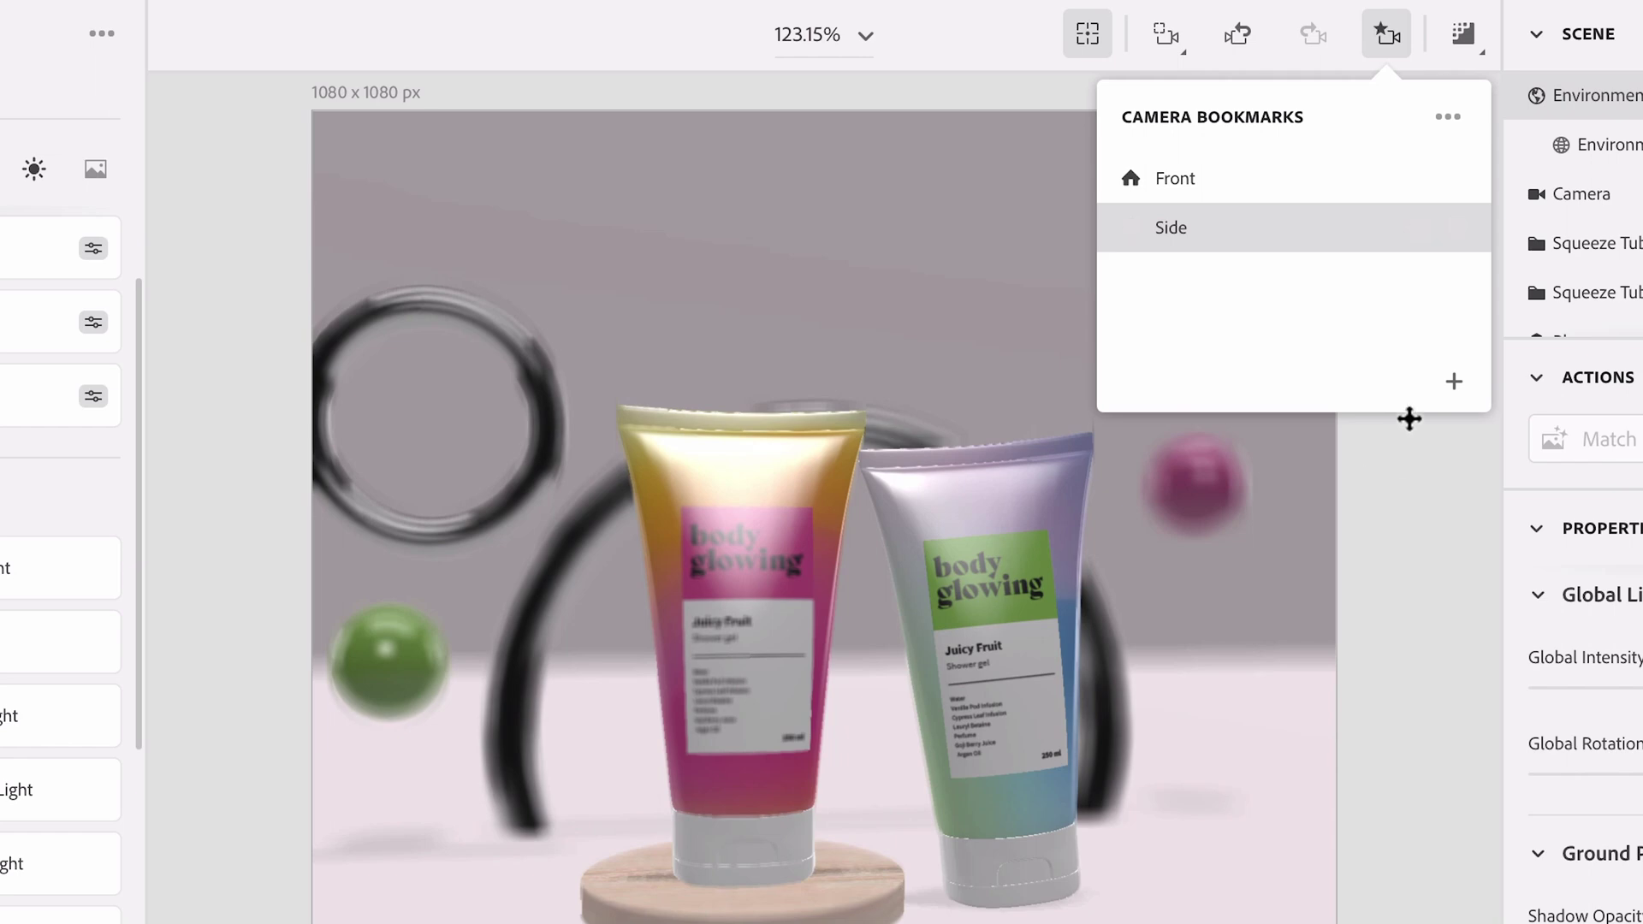
{"action": "left_click", "coordinate": [1446, 492]}
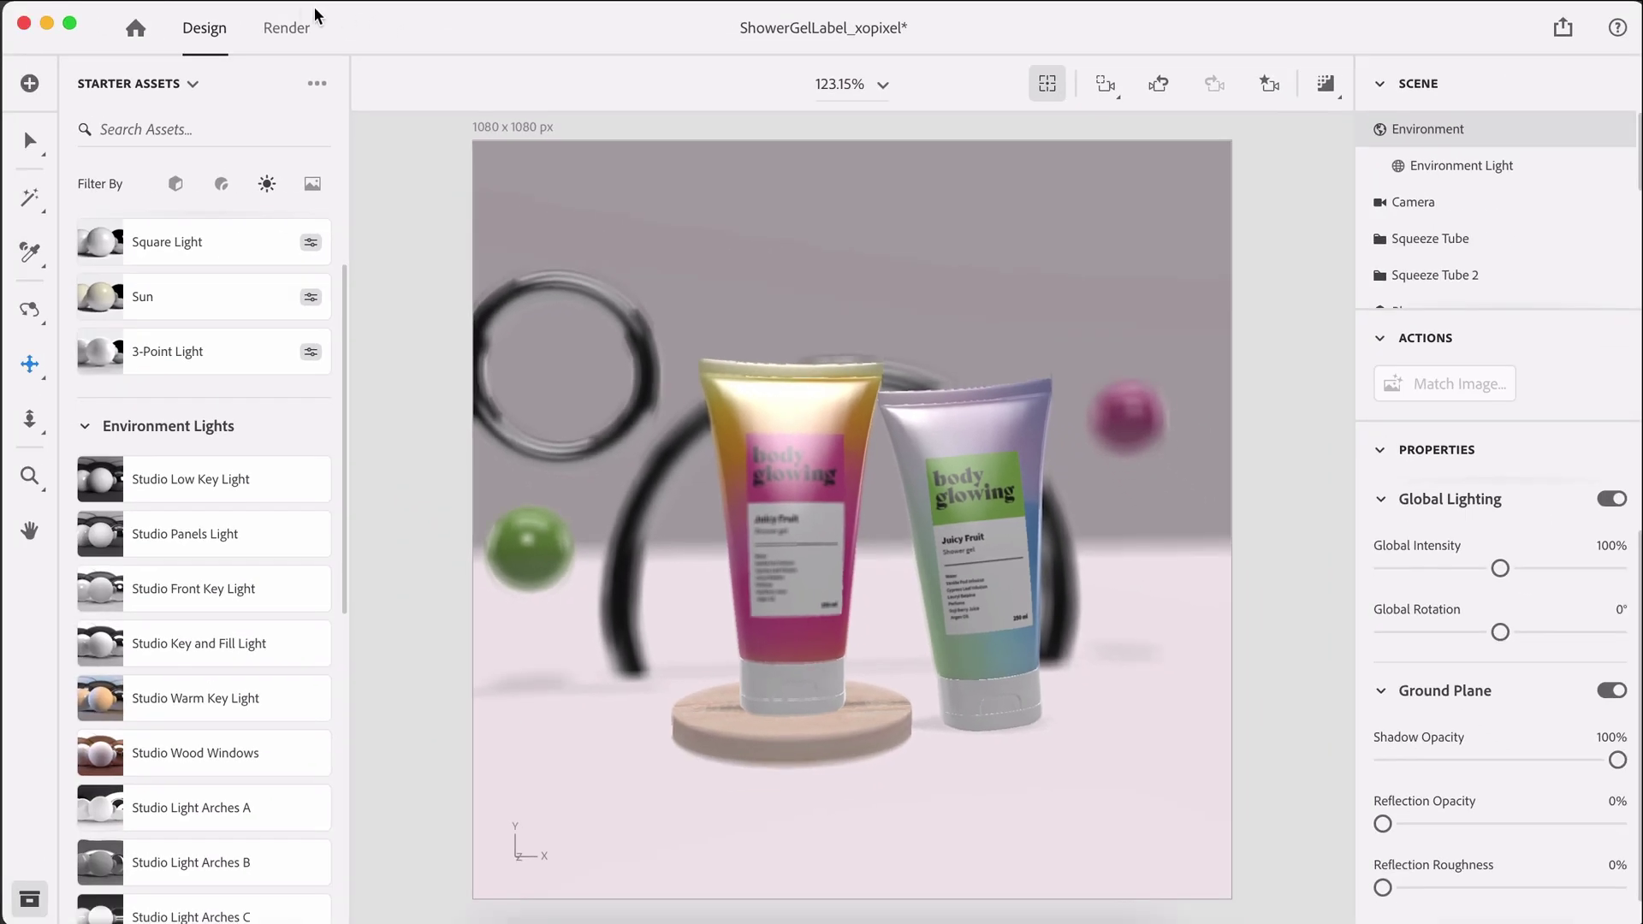
{"action": "left_click", "coordinate": [286, 28]}
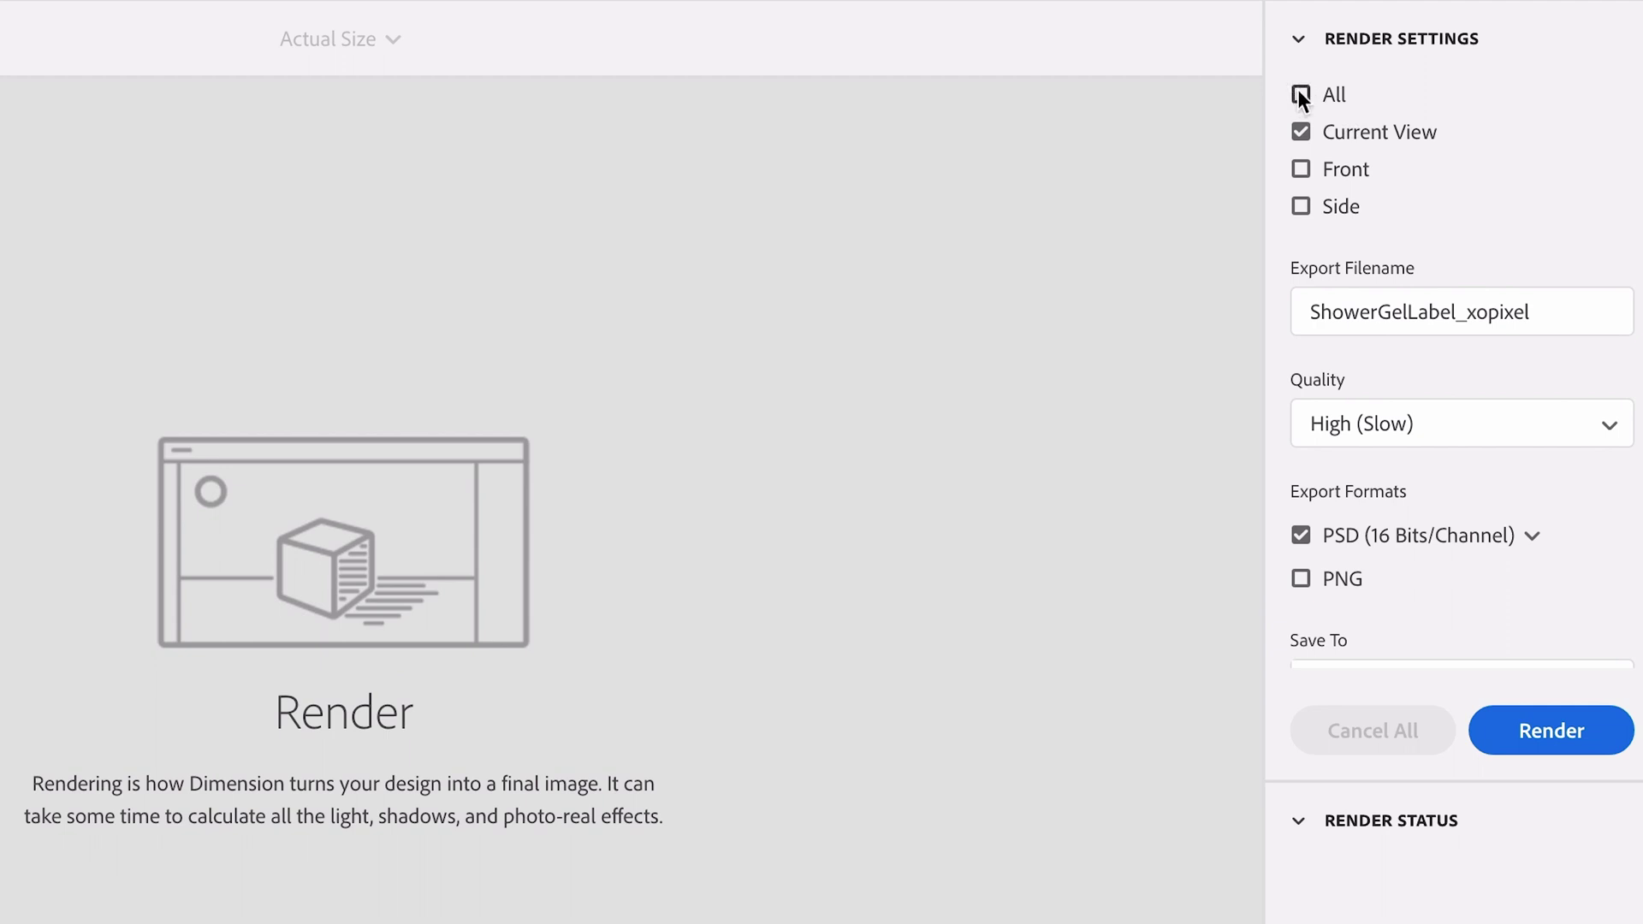
{"action": "left_click", "coordinate": [1301, 169]}
{"action": "left_click", "coordinate": [1298, 134]}
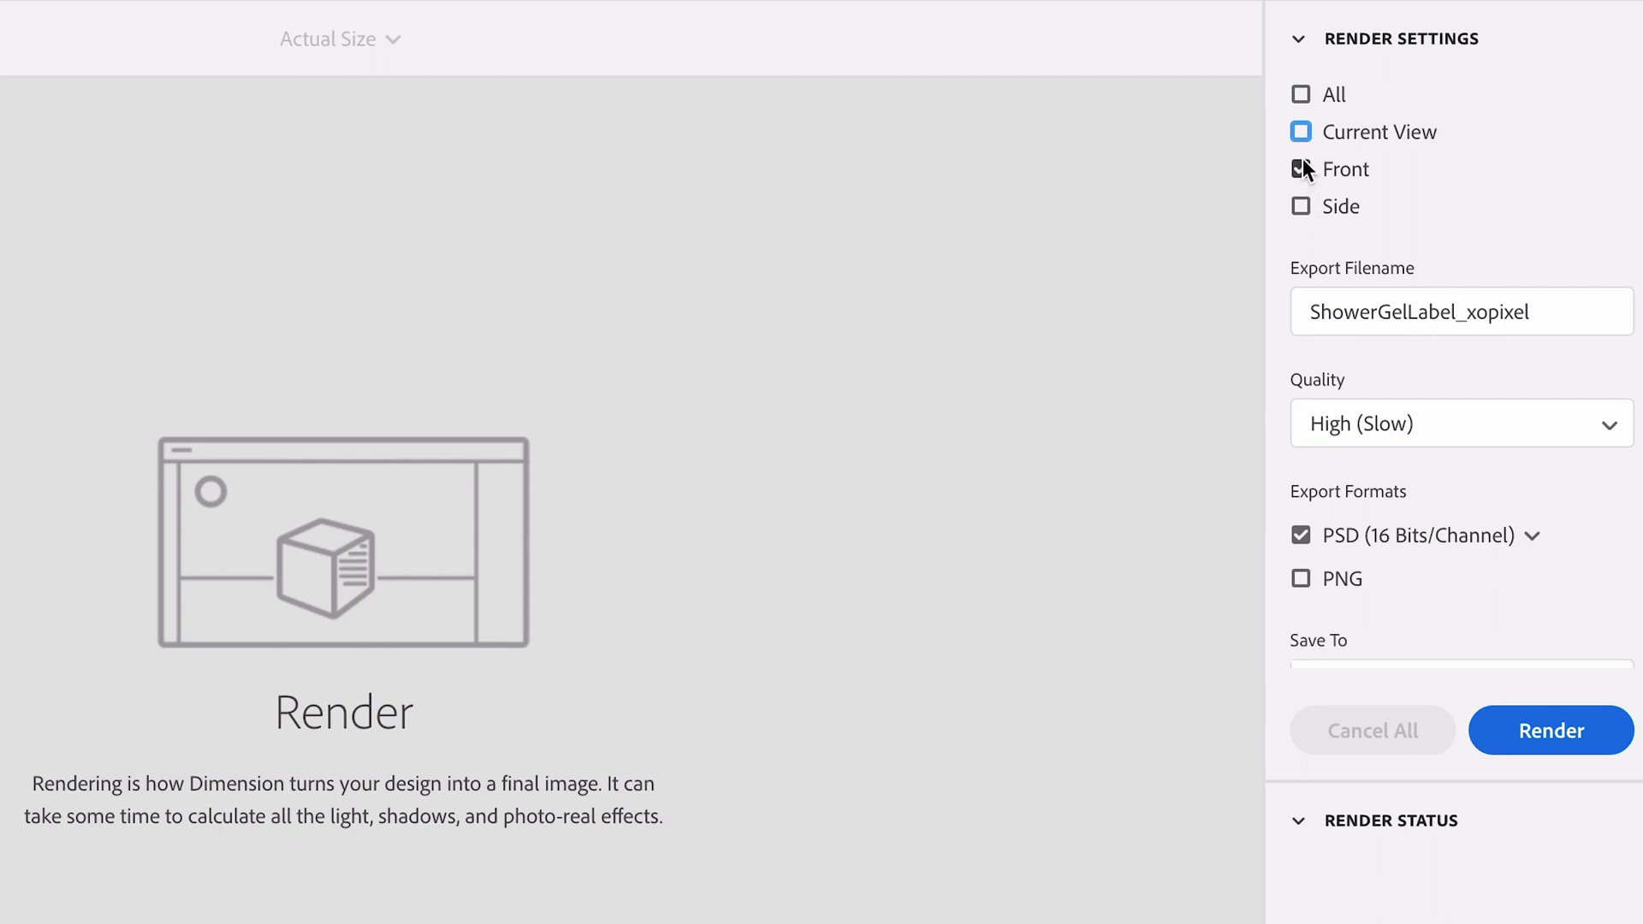
{"action": "left_click", "coordinate": [1301, 133]}
{"action": "left_click", "coordinate": [1300, 93]}
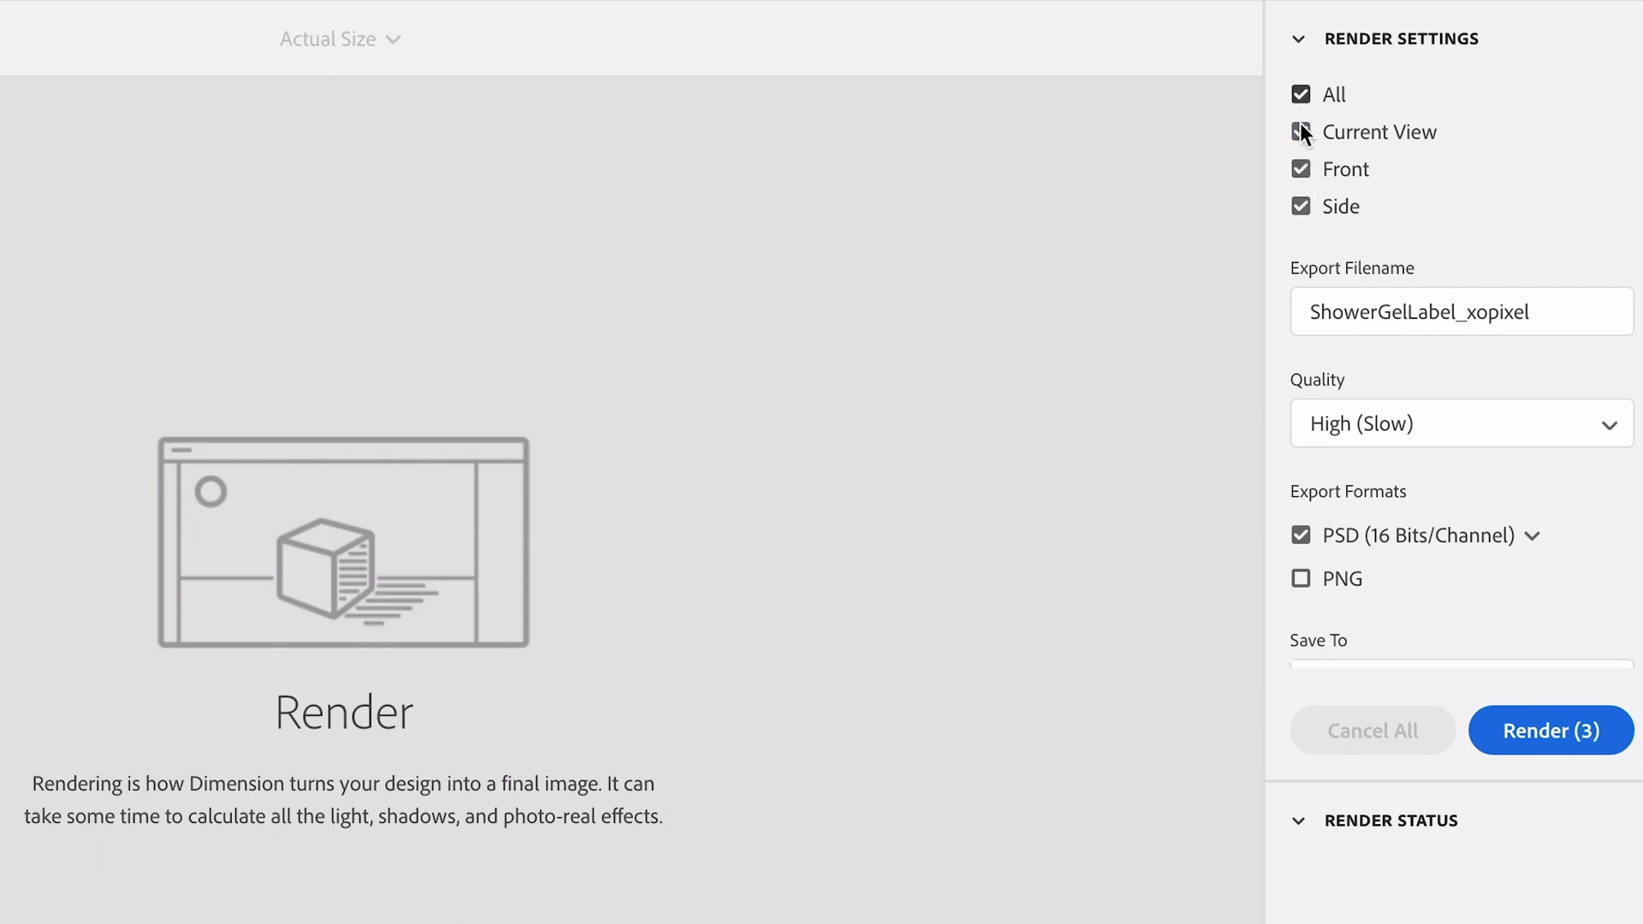
{"action": "left_click", "coordinate": [1302, 94]}
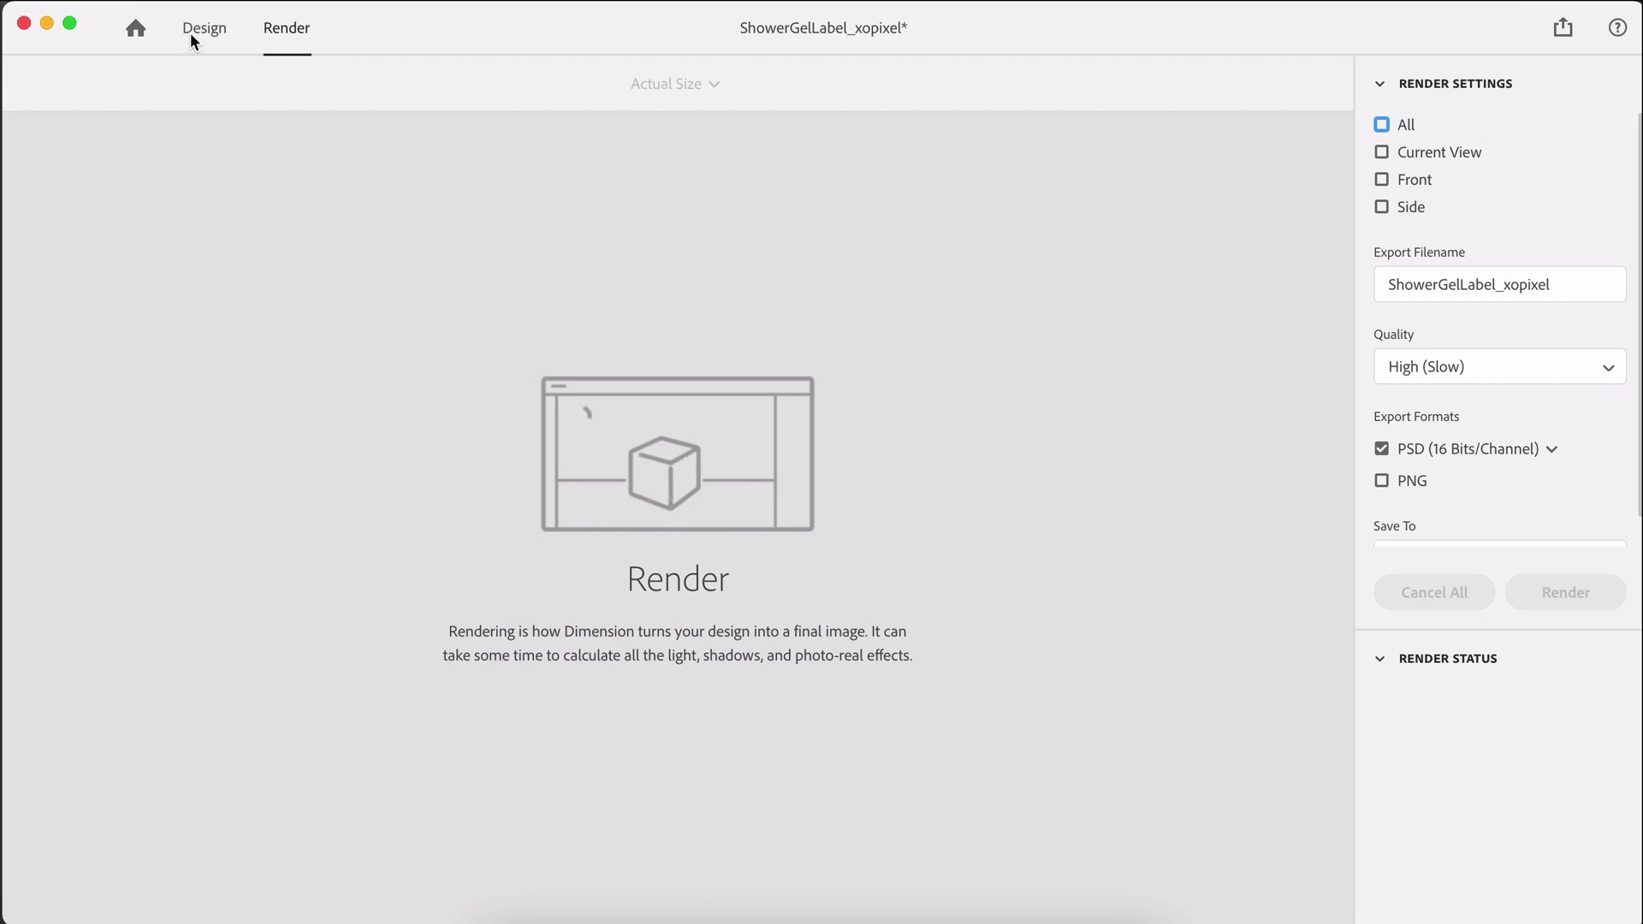
{"action": "left_click", "coordinate": [191, 36]}
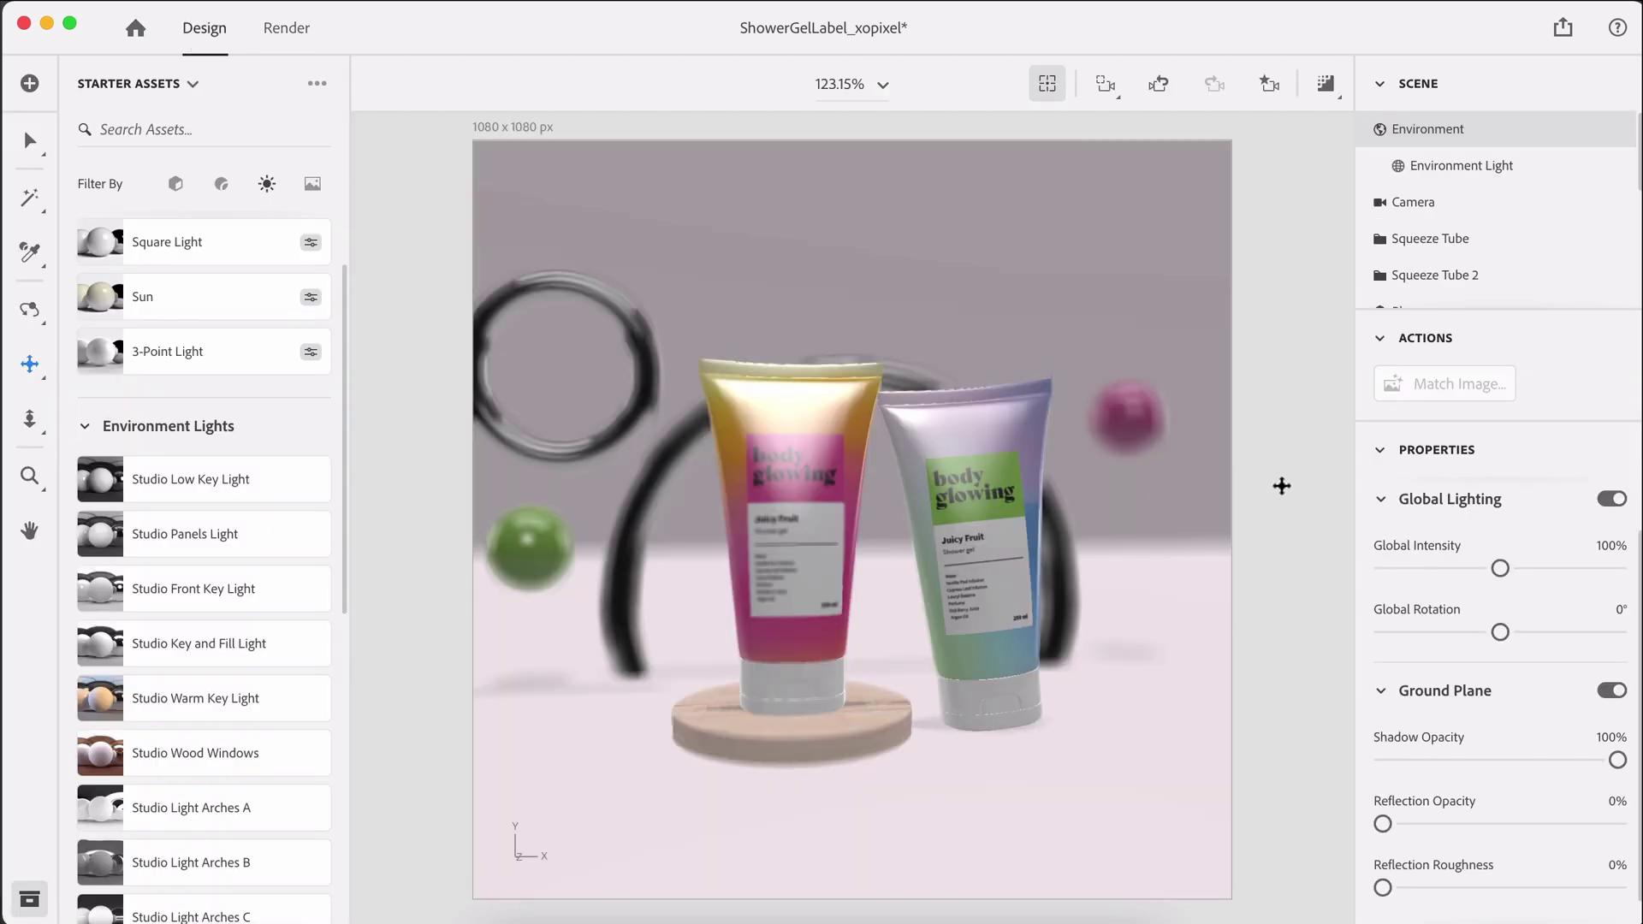